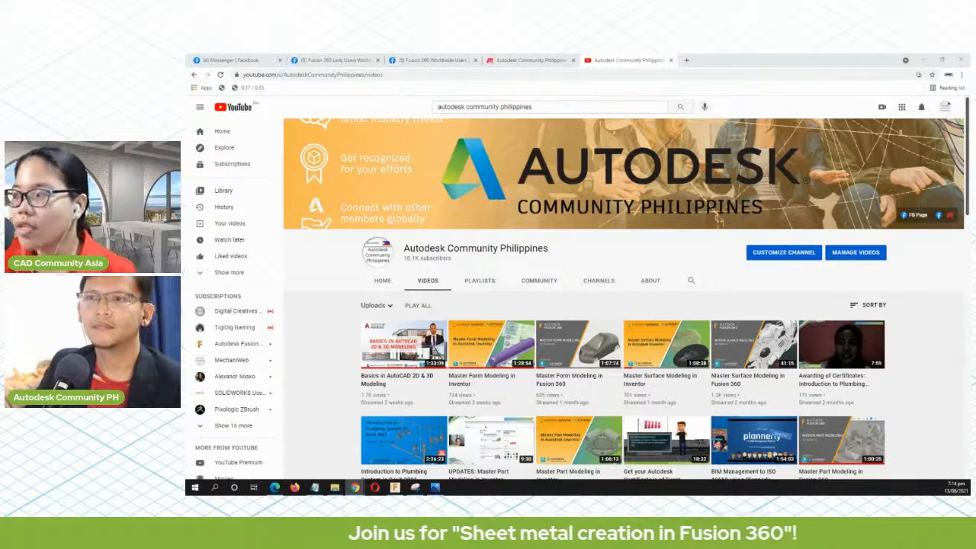
Look through the uploaded videos on the Autodesk Community Philippines YouTube channel.
scroll(693, 296, "down", 1)
scroll(692, 296, "down", 2)
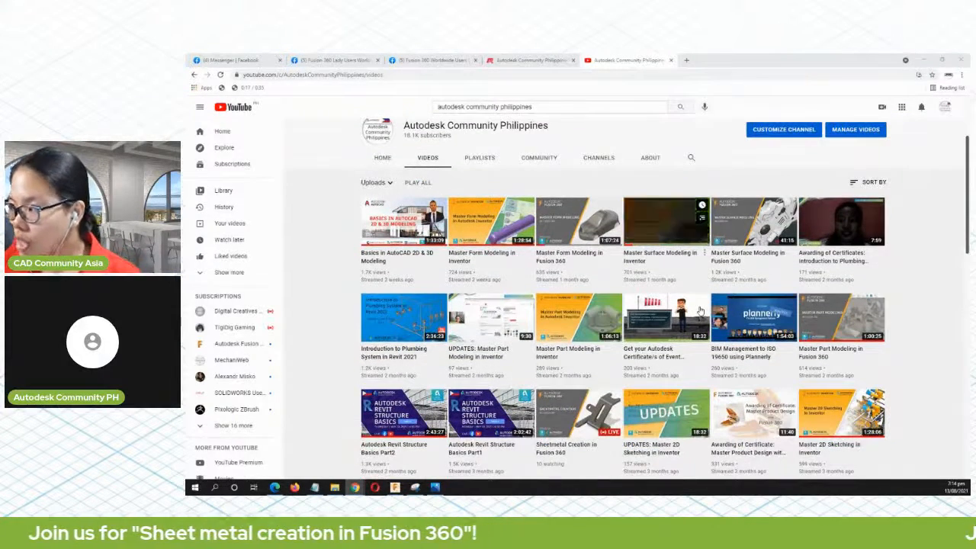
scroll(809, 453, "down", 1)
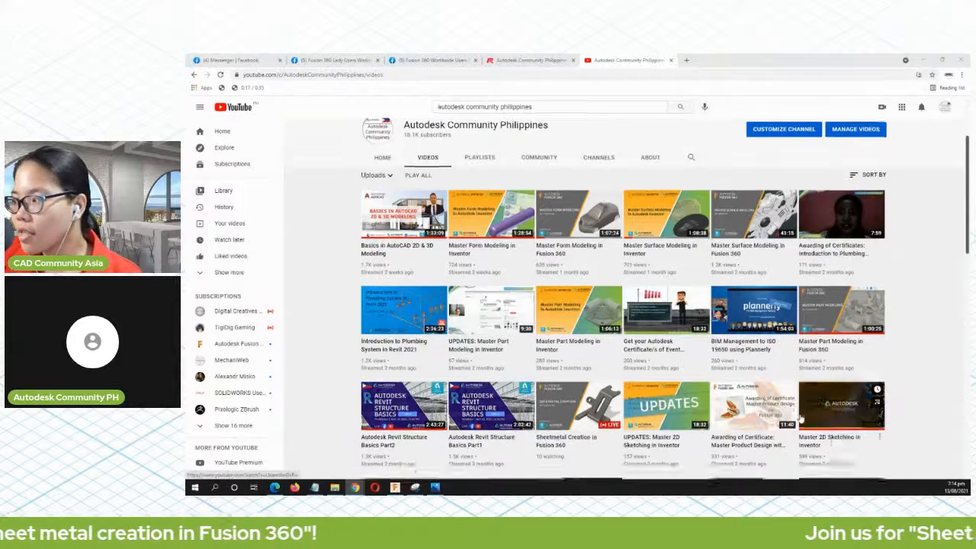
scroll(681, 427, "up", 1)
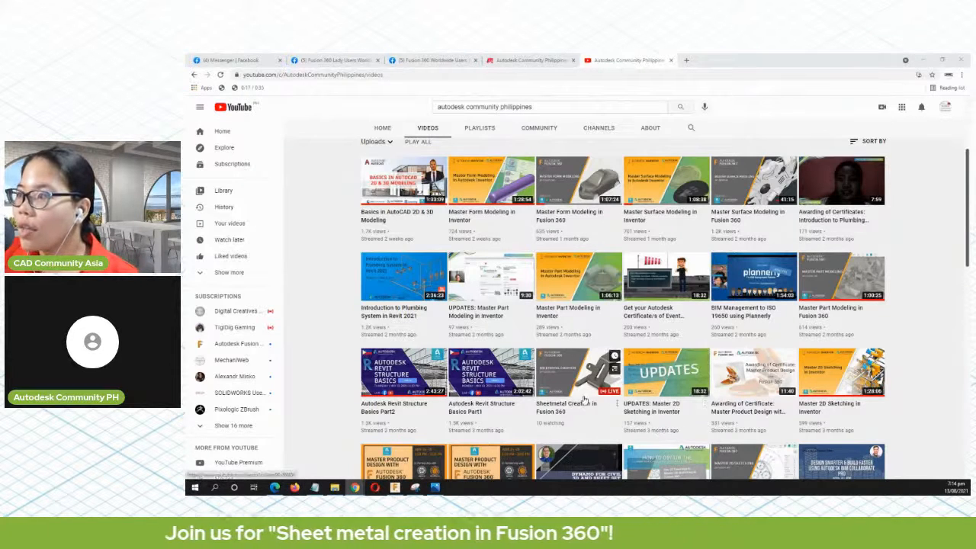
scroll(584, 402, "up", 1)
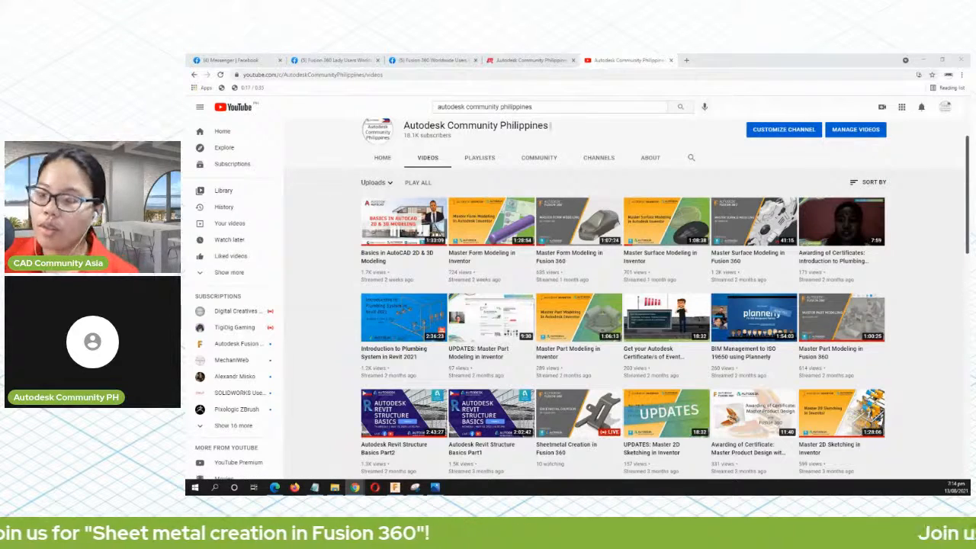
scroll(681, 319, "down", 2)
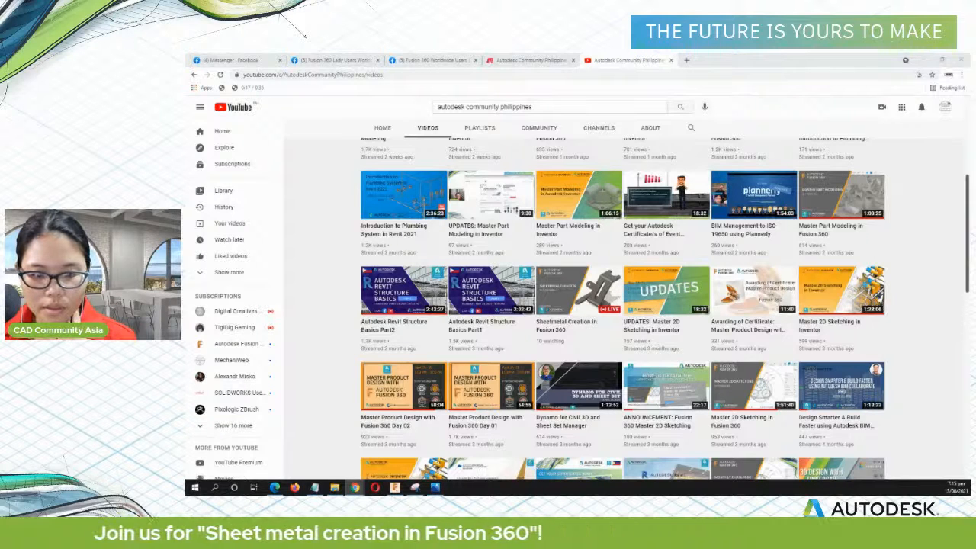
Switch to Fusion 360 with its empty untitled design.
key("alt+Tab")
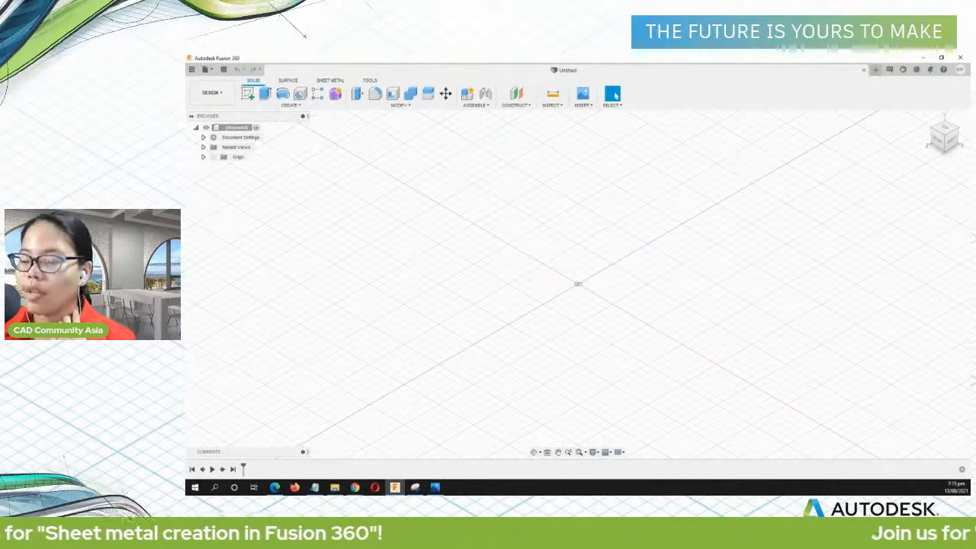
key("alt+Tab")
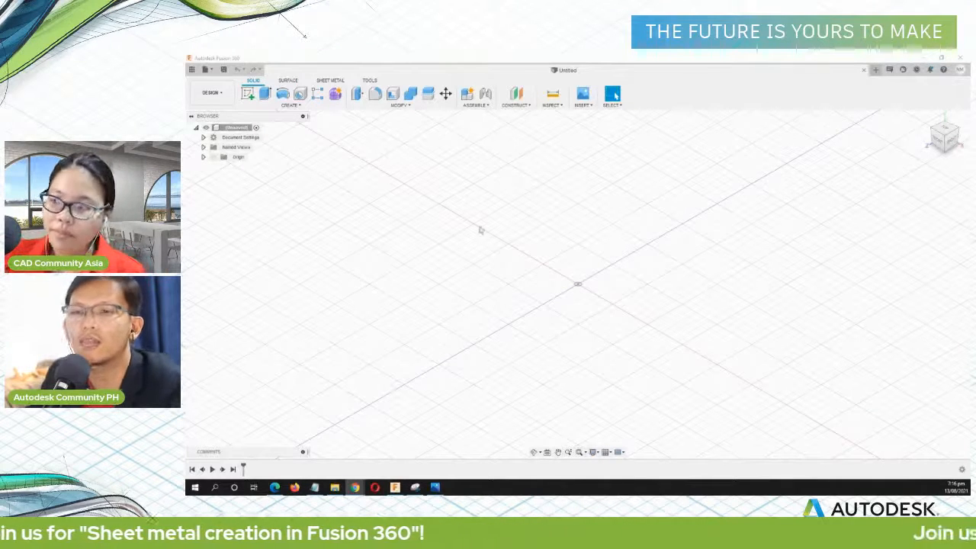
left_click(617, 331)
middle_click_drag(607, 331, 590, 321)
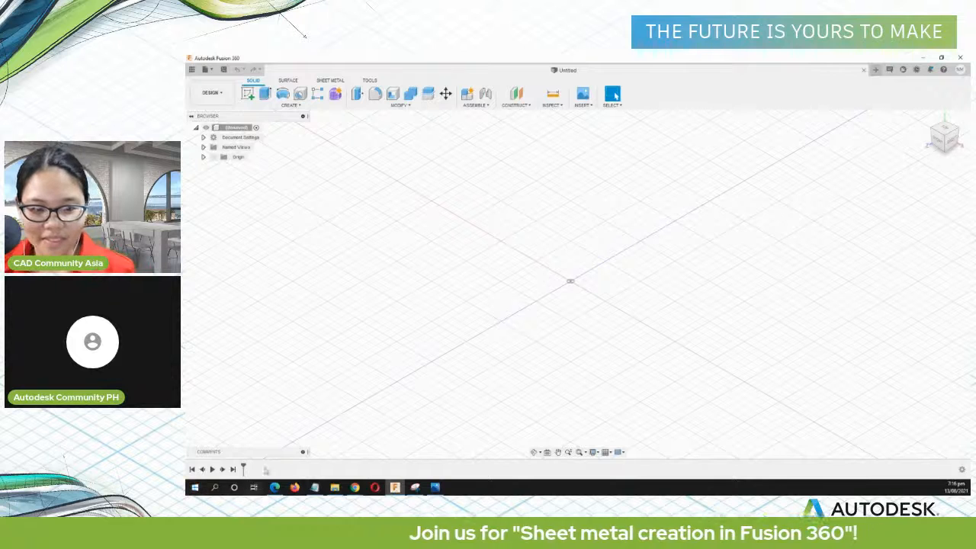
key("alt+Tab")
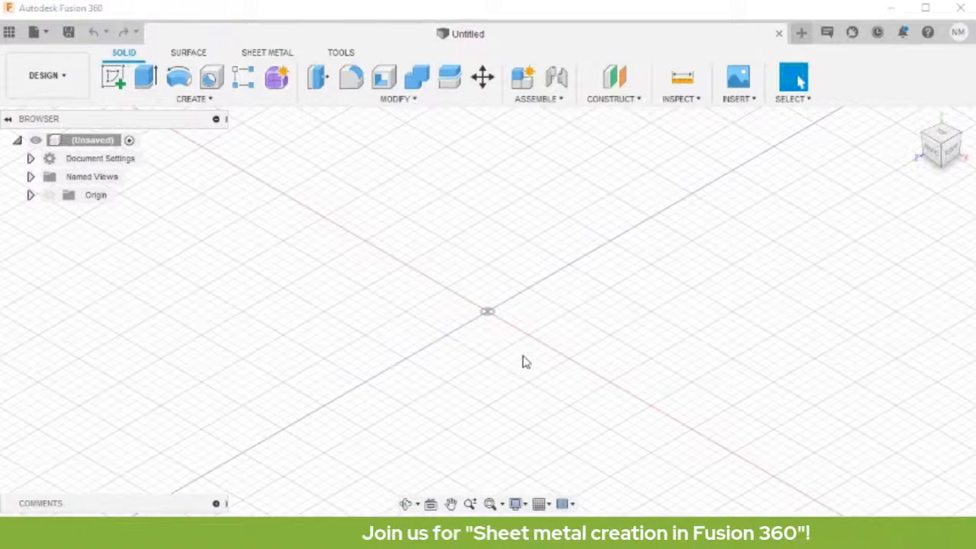
Start a new sketch on the horizontal origin plane, viewed from the top.
left_click(114, 79)
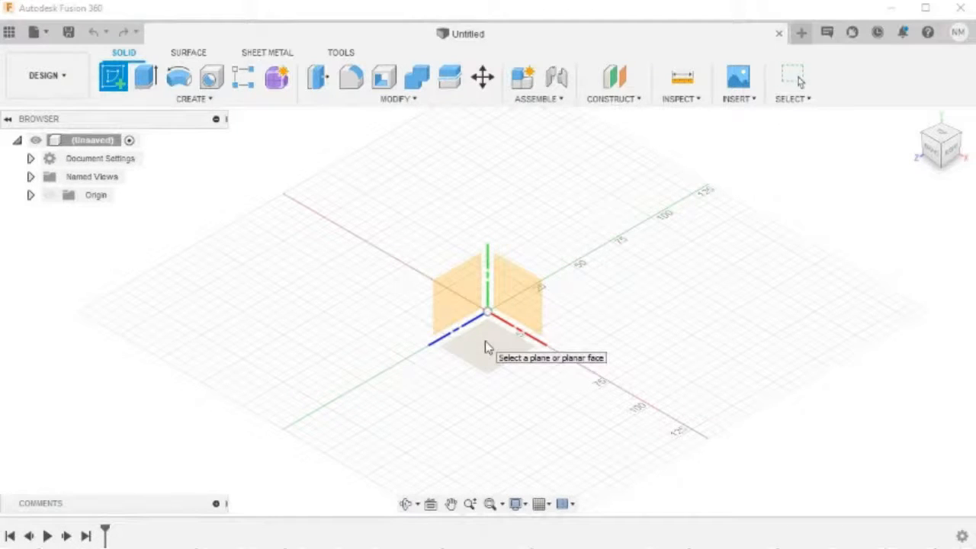
left_click(485, 343)
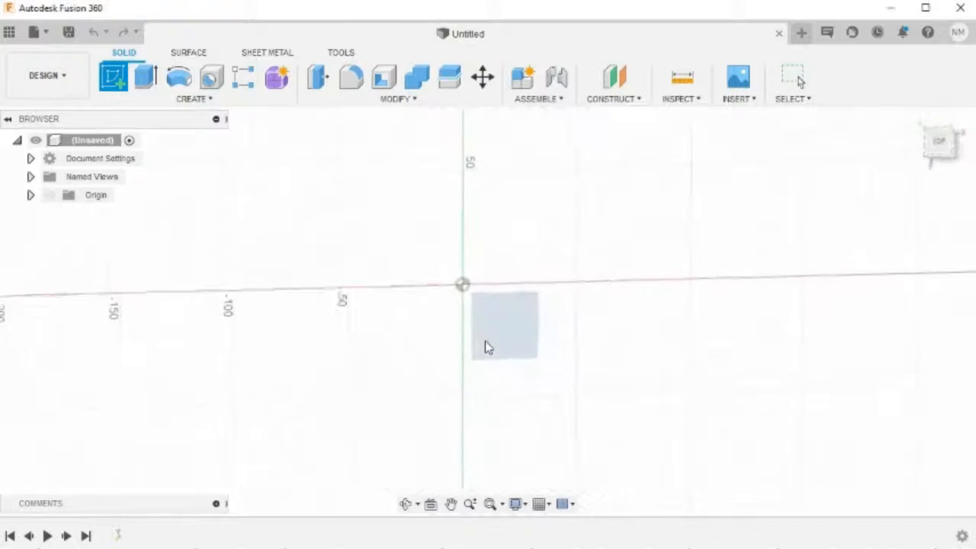
middle_click_drag(554, 361, 507, 235)
left_click_drag(516, 262, 529, 283)
key("Escape")
scroll(534, 292, "down", 3)
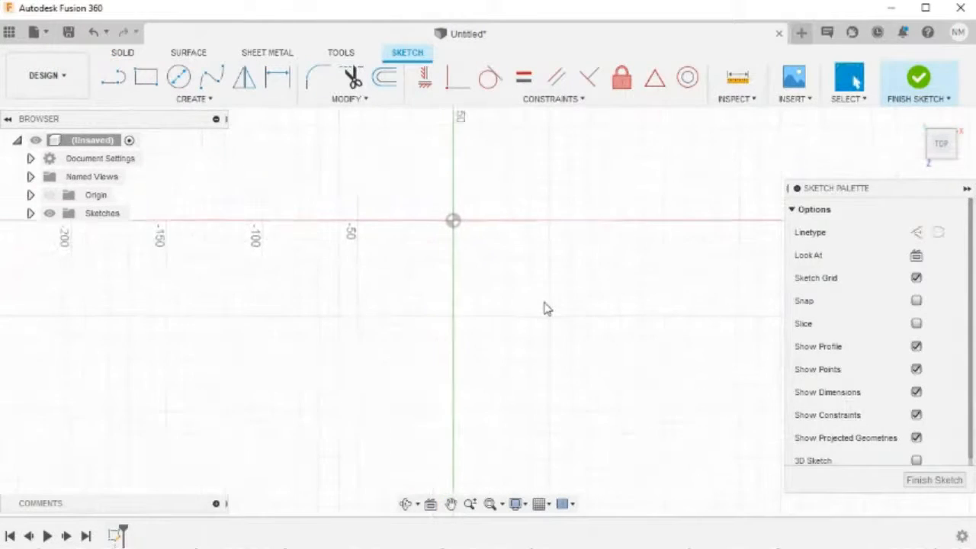
middle_click_drag(569, 292, 575, 308)
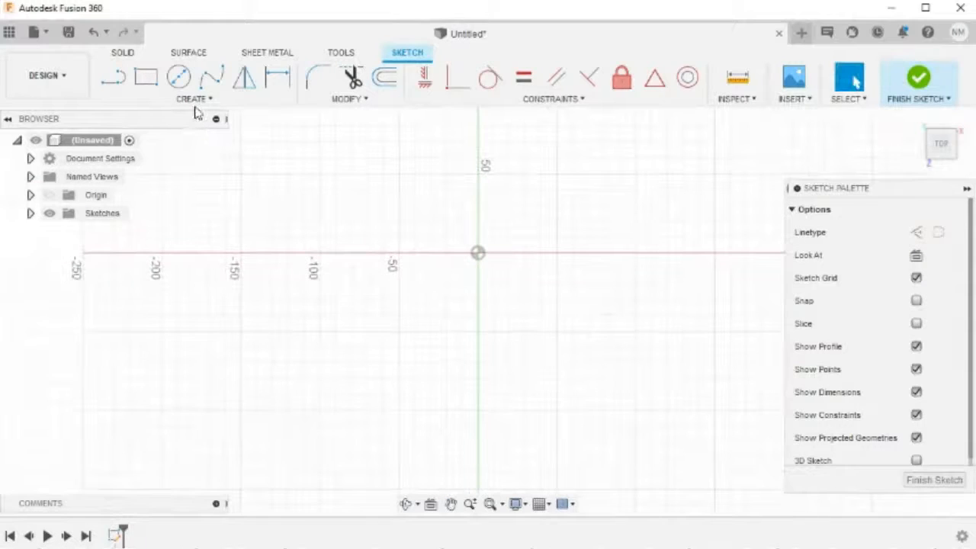
Sketch a vertical line about 165 mm long straight down from the origin.
left_click(115, 77)
middle_click_drag(580, 297, 517, 237)
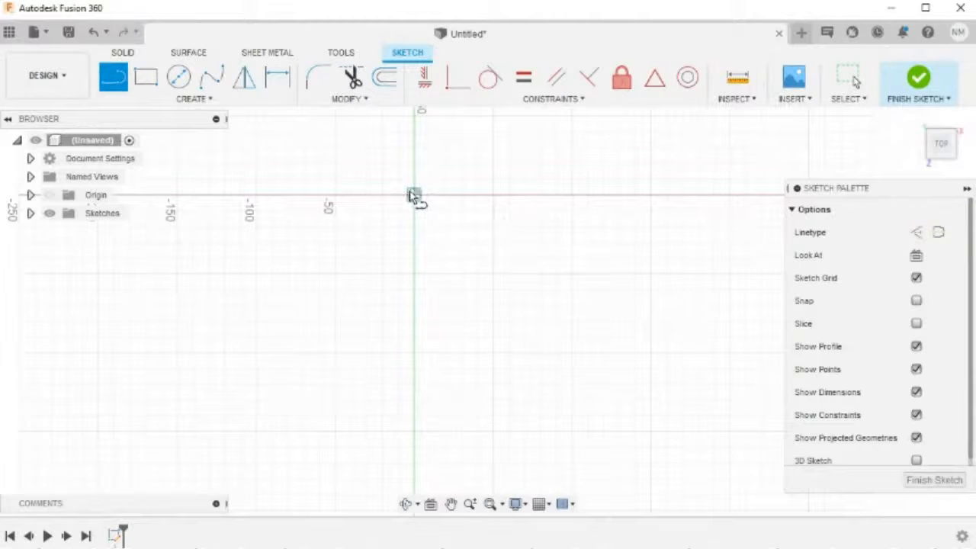
left_click(410, 194)
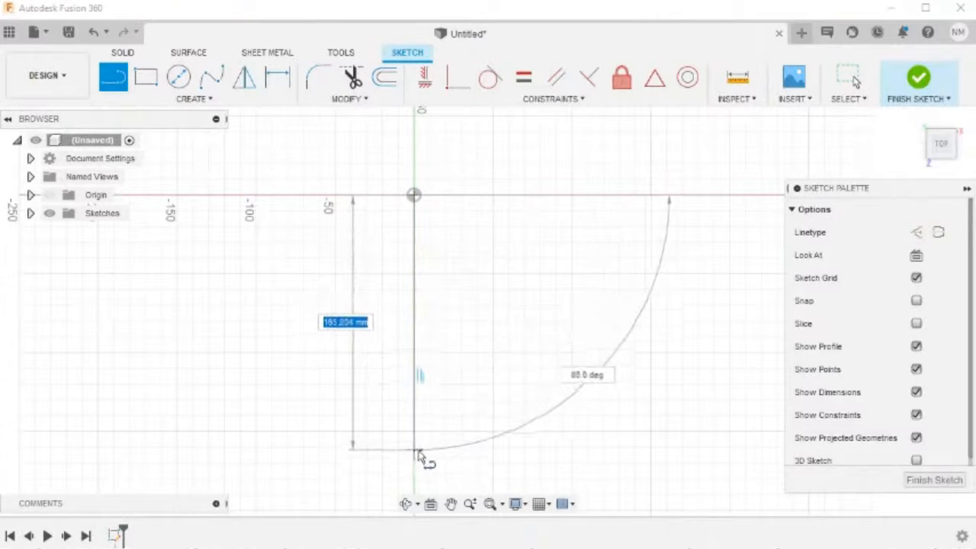
middle_click_drag(425, 462, 414, 381)
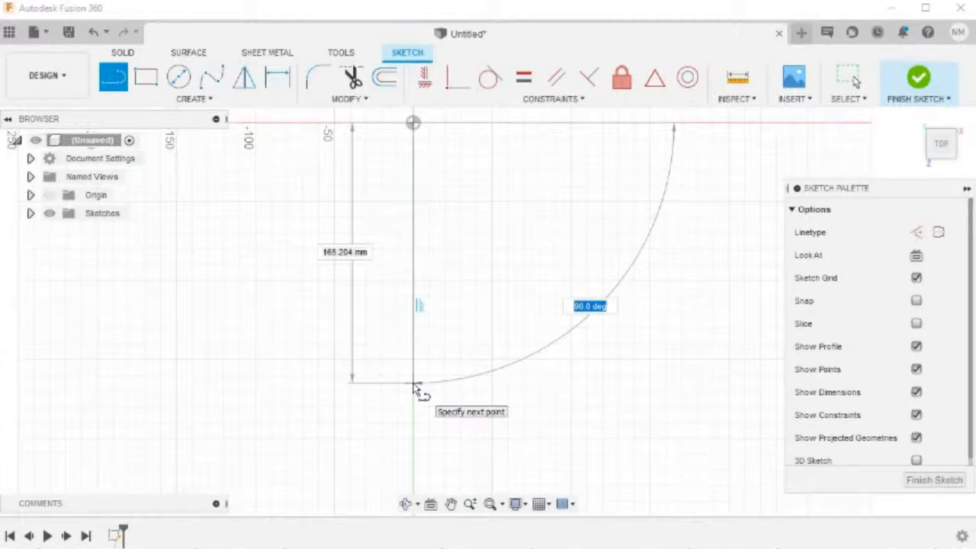
left_click(415, 384)
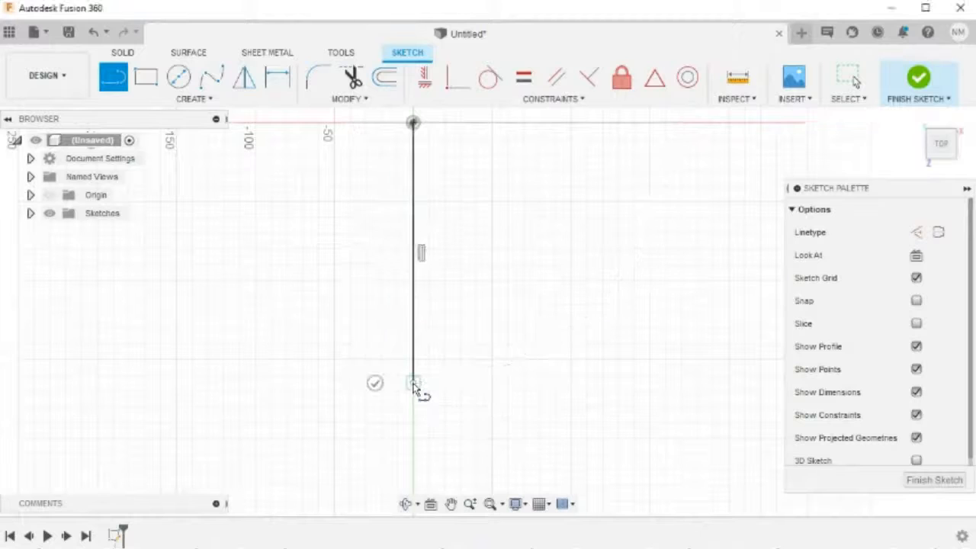
left_click(374, 384)
middle_click_drag(571, 274, 521, 332)
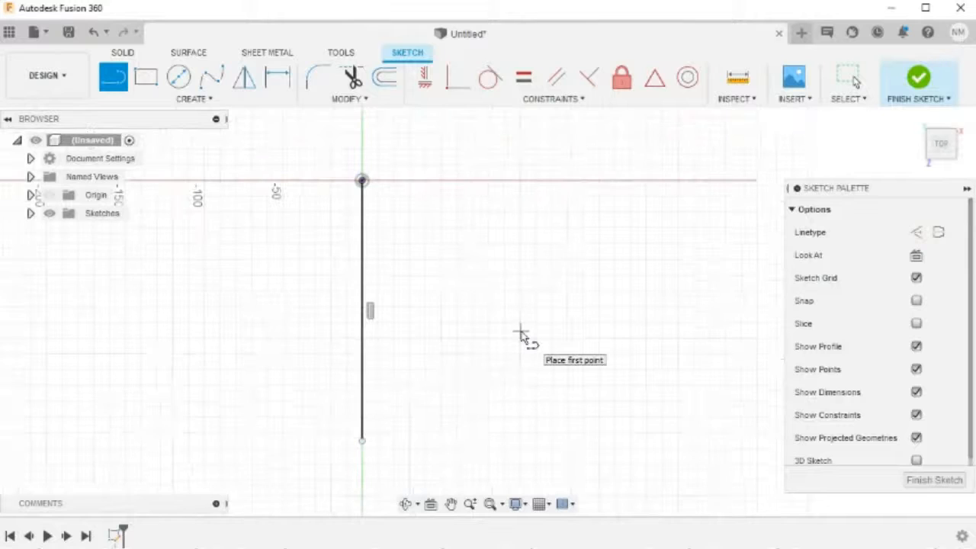
Sketch connected lines from the origin: about 213 mm right, 122 mm down, back left short of the vertical line, then about 38 mm down.
left_click(363, 181)
left_click(700, 181)
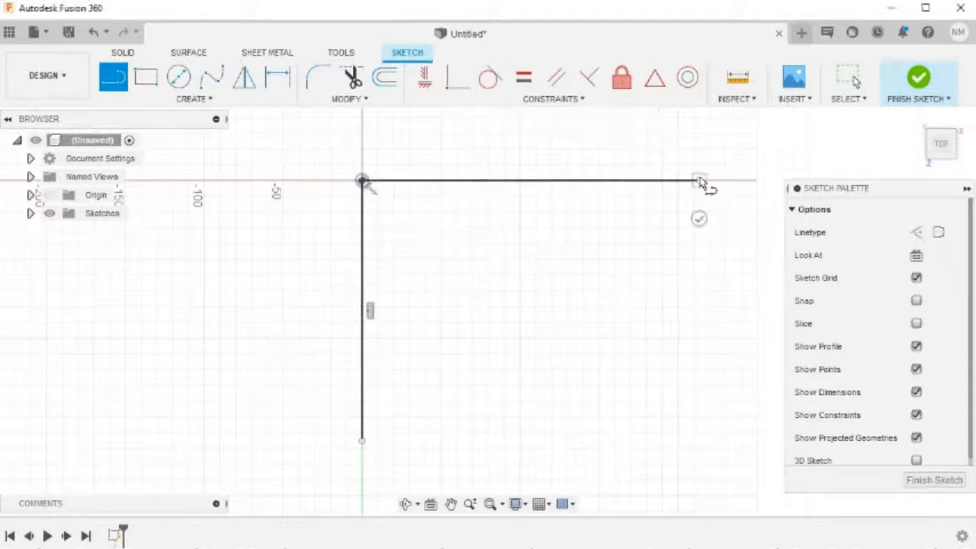
left_click(679, 372)
left_click(444, 374)
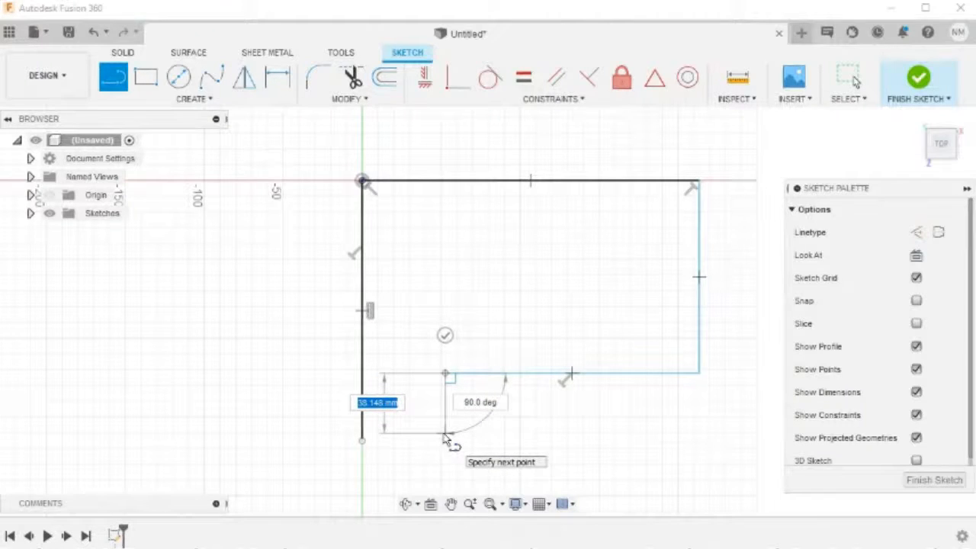
double_click(444, 434)
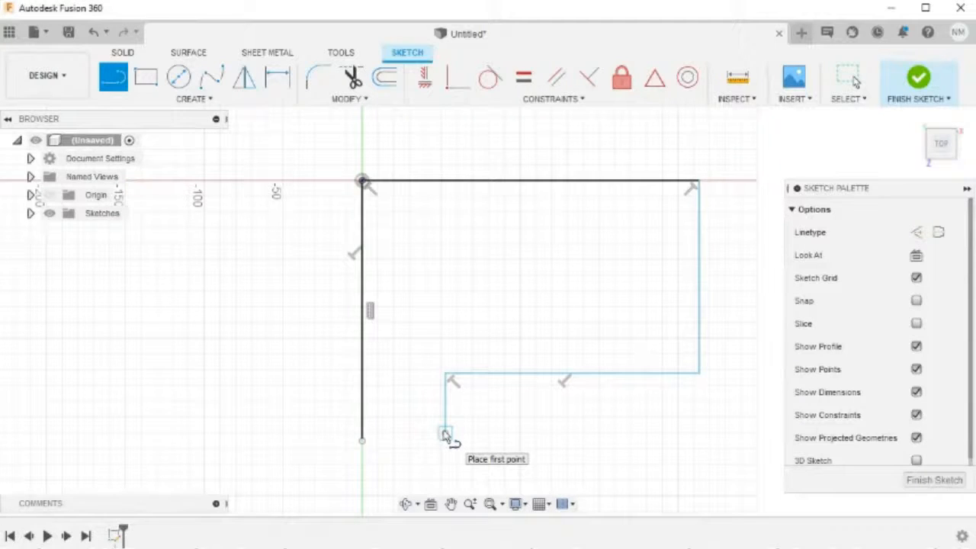
middle_click_drag(445, 434, 453, 338)
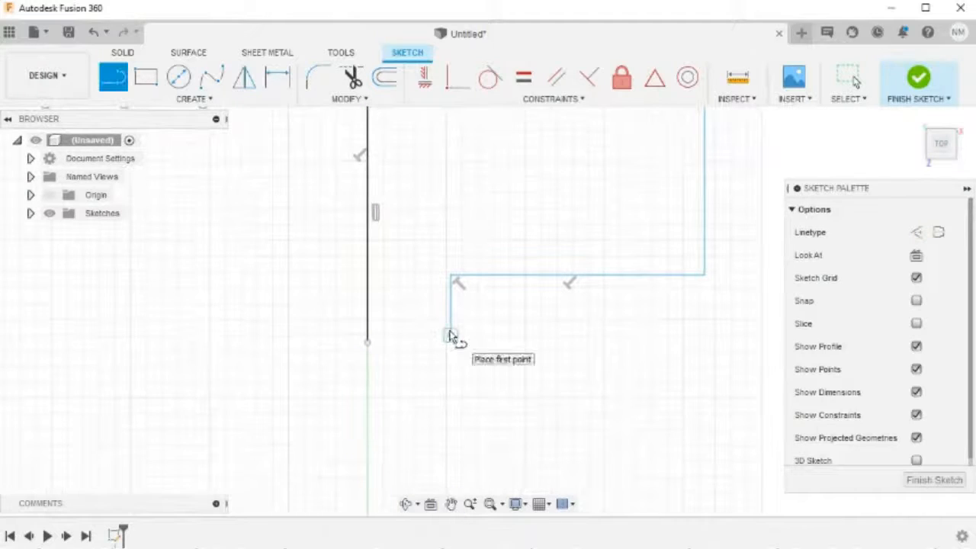
Close the profile's lower end with a 3-point arc bulging downward between the open ends of the two vertical lines.
left_click(200, 99)
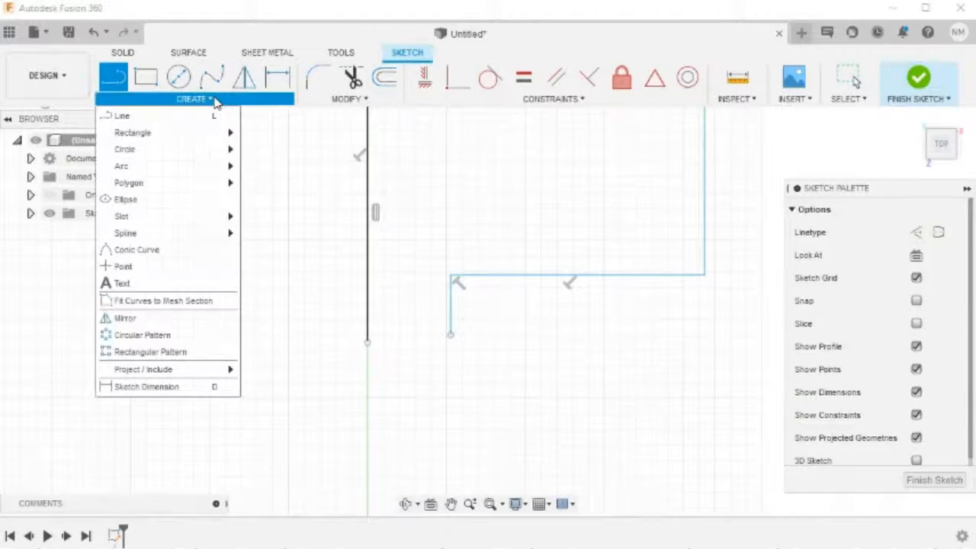
mouse_move(180, 171)
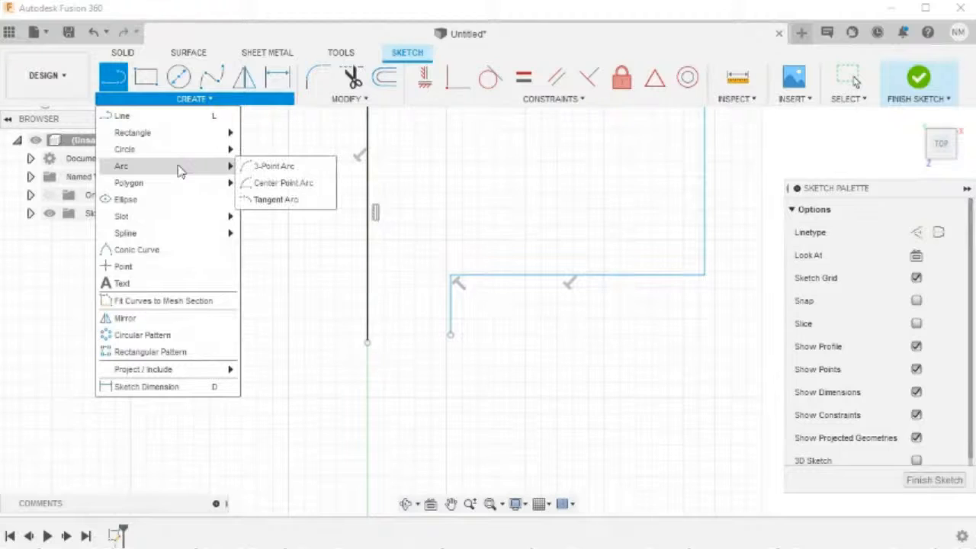
left_click(278, 169)
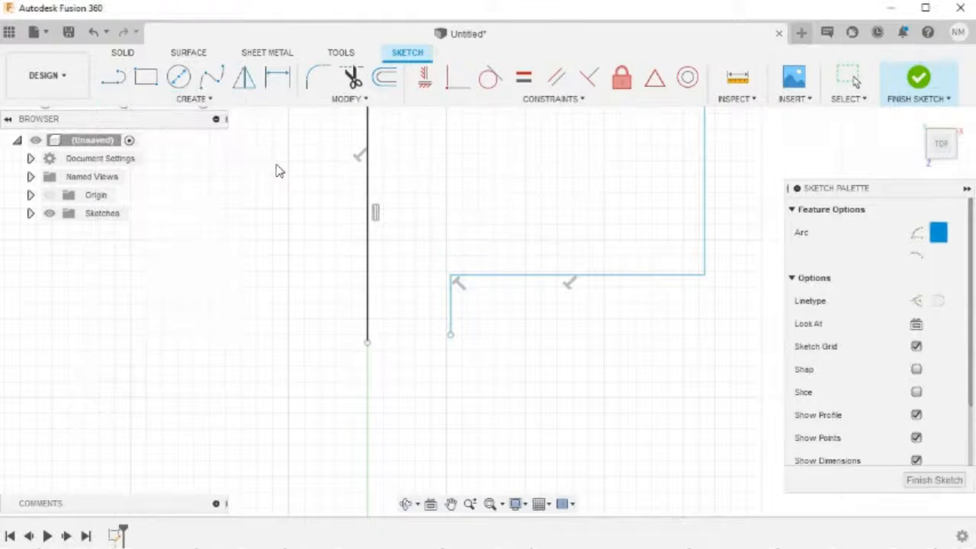
left_click(368, 343)
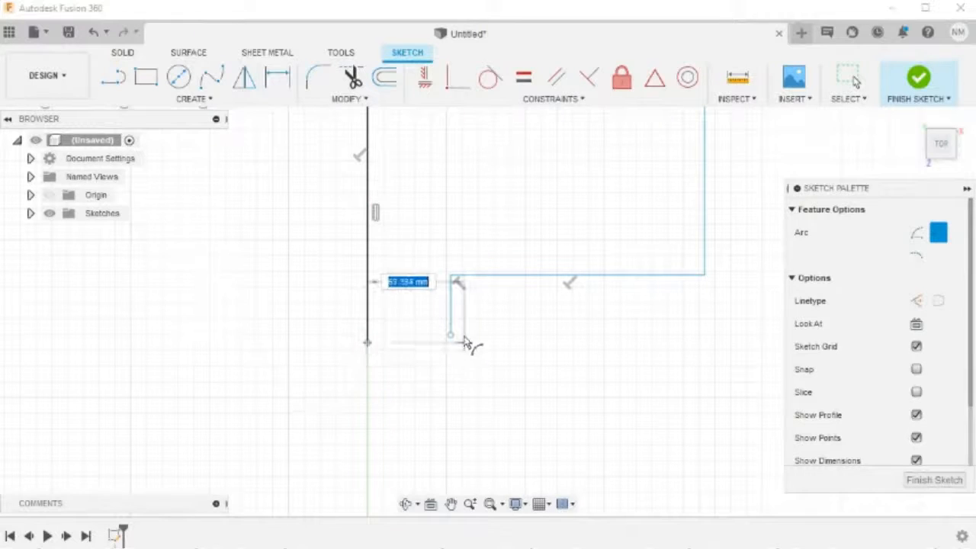
left_click(450, 335)
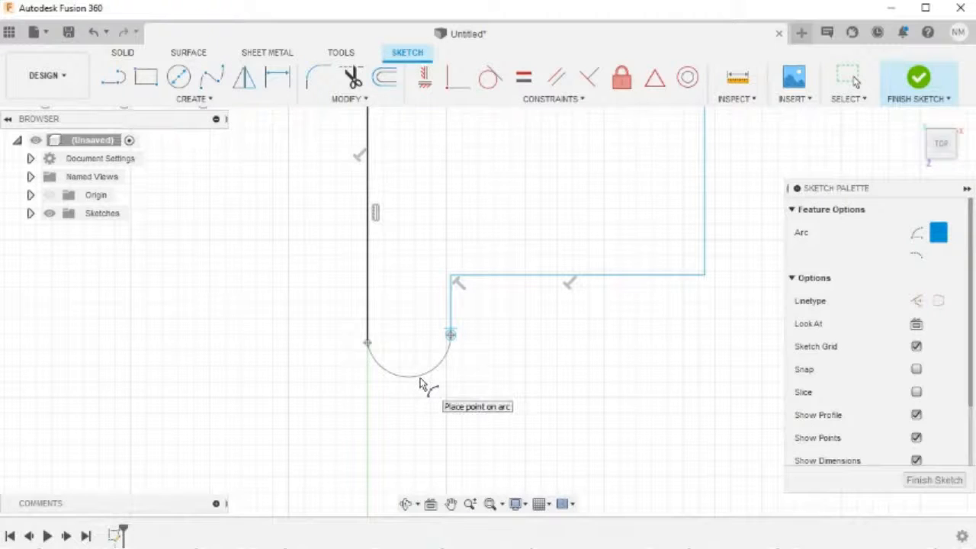
left_click(421, 379)
scroll(489, 372, "down", 2)
middle_click_drag(506, 336, 493, 380)
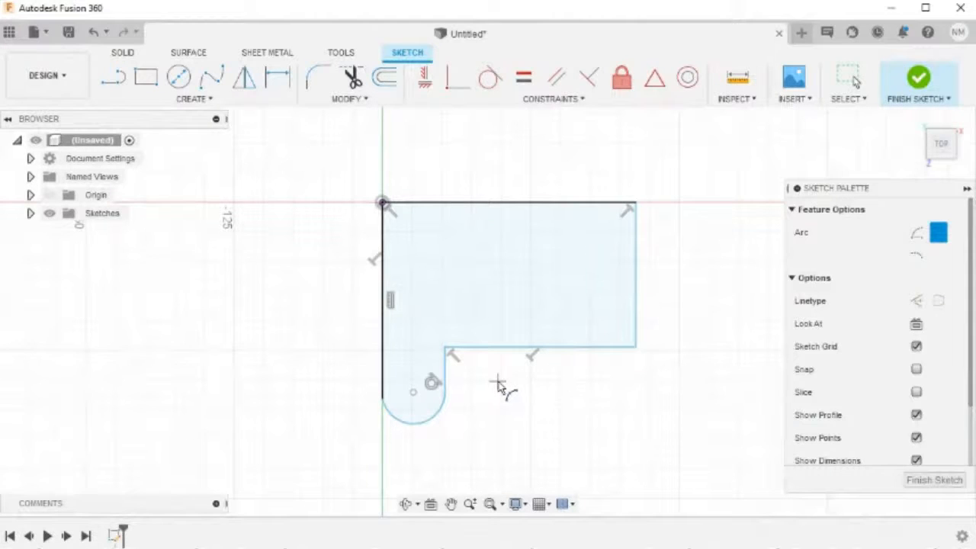
key("Escape")
middle_click_drag(498, 386, 495, 364)
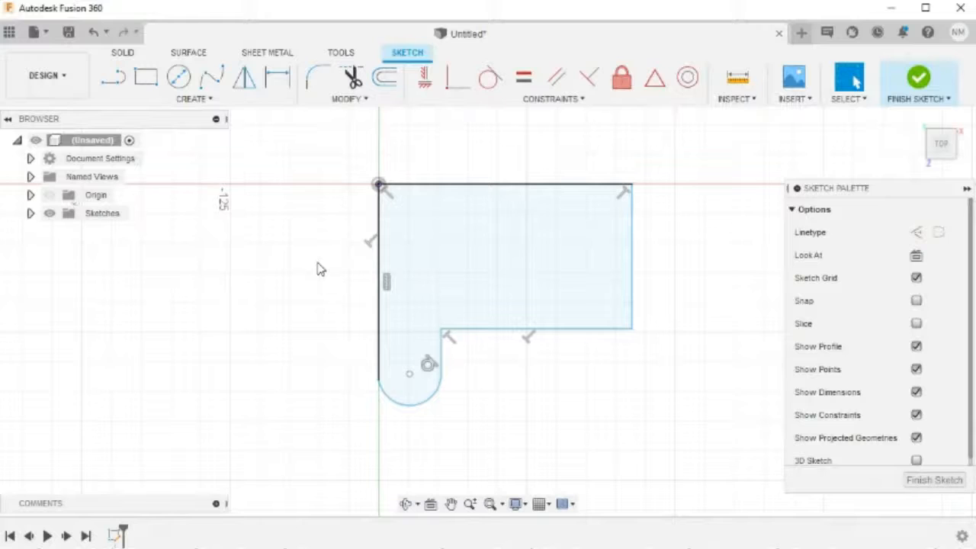
Dimension the distance between the profile's two horizontal lines as 21 mm.
key("d")
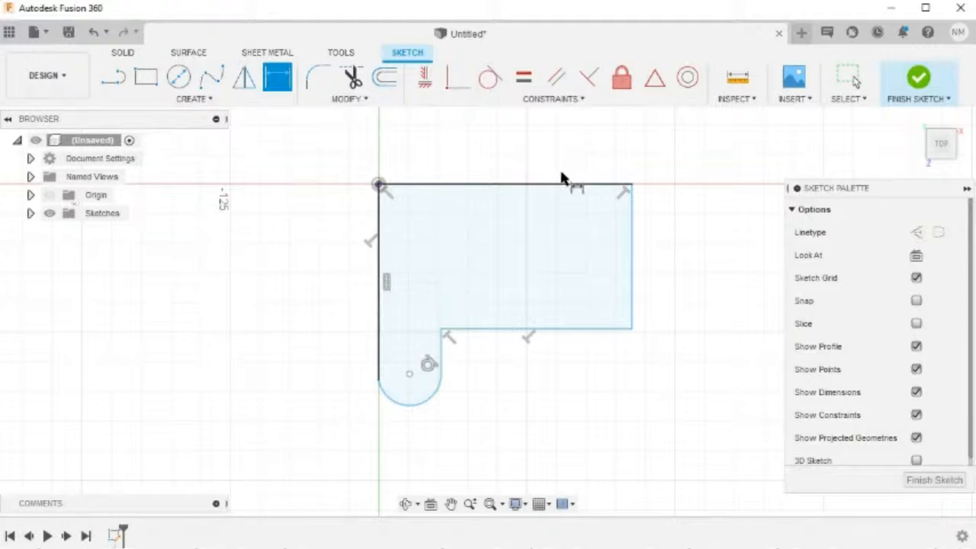
left_click(565, 191)
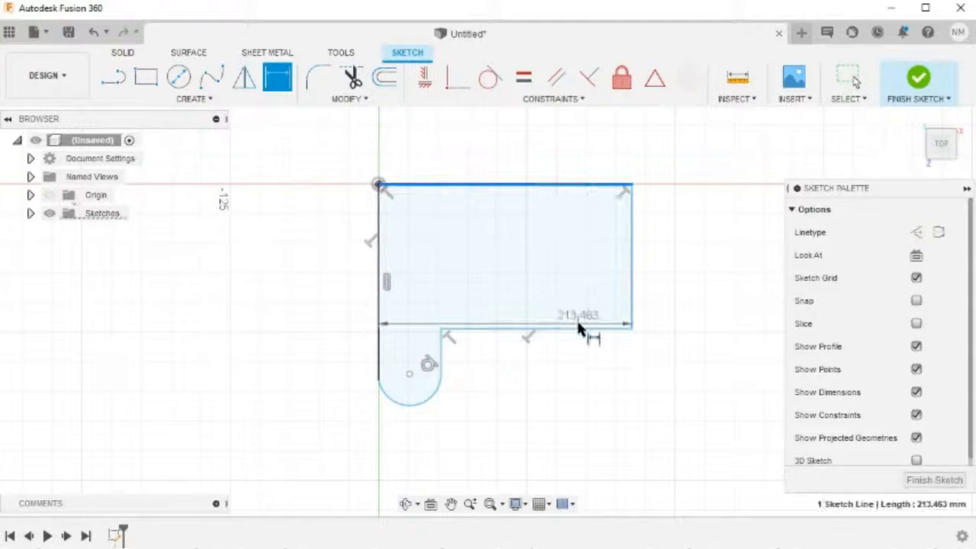
left_click(603, 328)
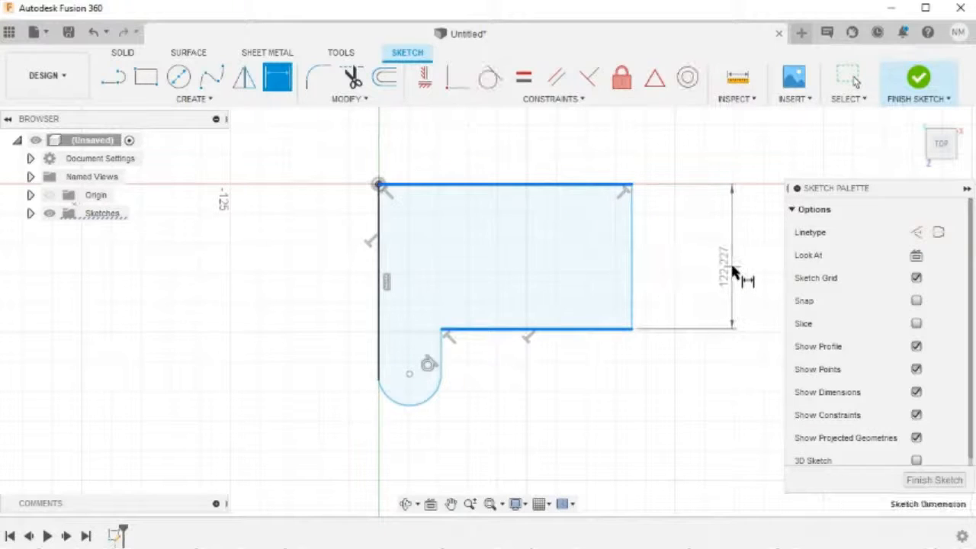
left_click(735, 273)
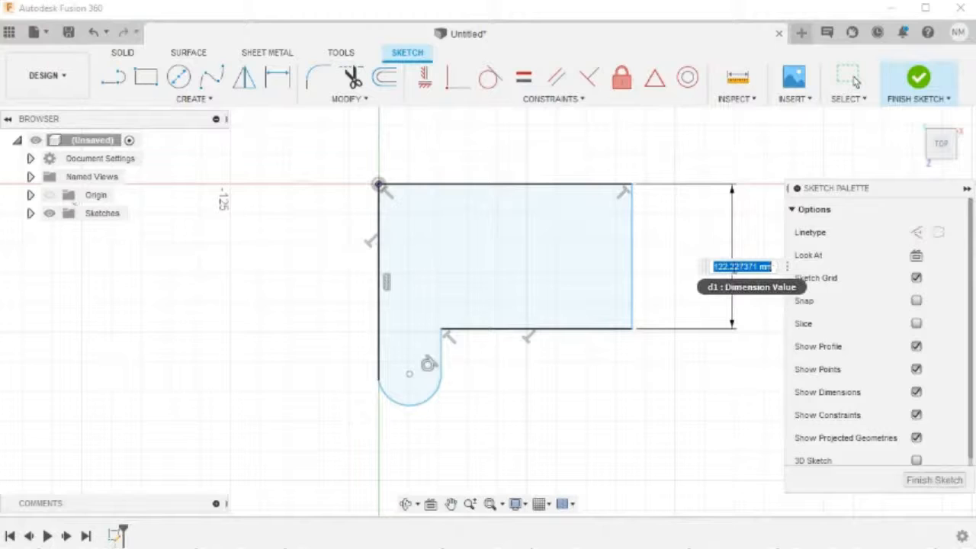
type("21")
key("Return")
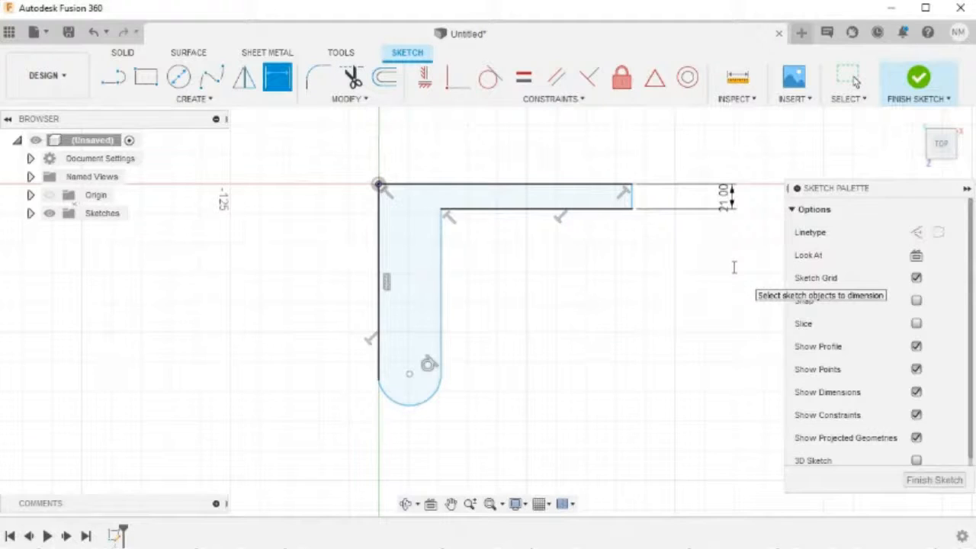
Dimension the vertical distance from the profile's upper horizontal line to the centre of the end arc as 32 mm.
left_click(580, 185)
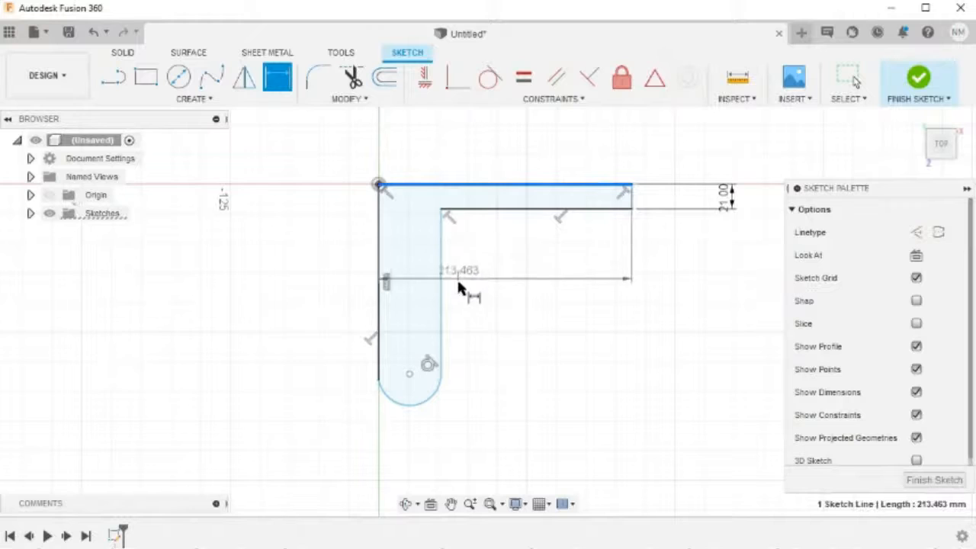
left_click(410, 375)
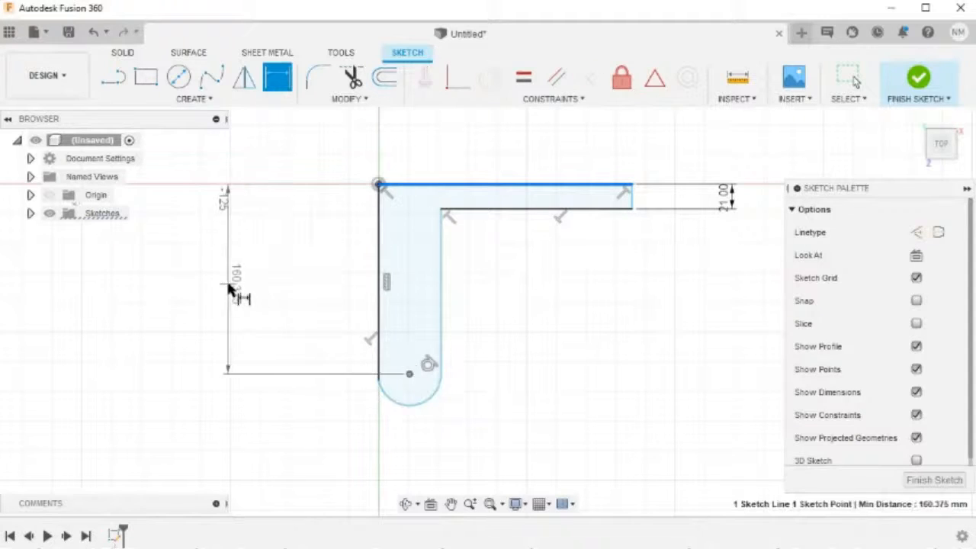
left_click(231, 290)
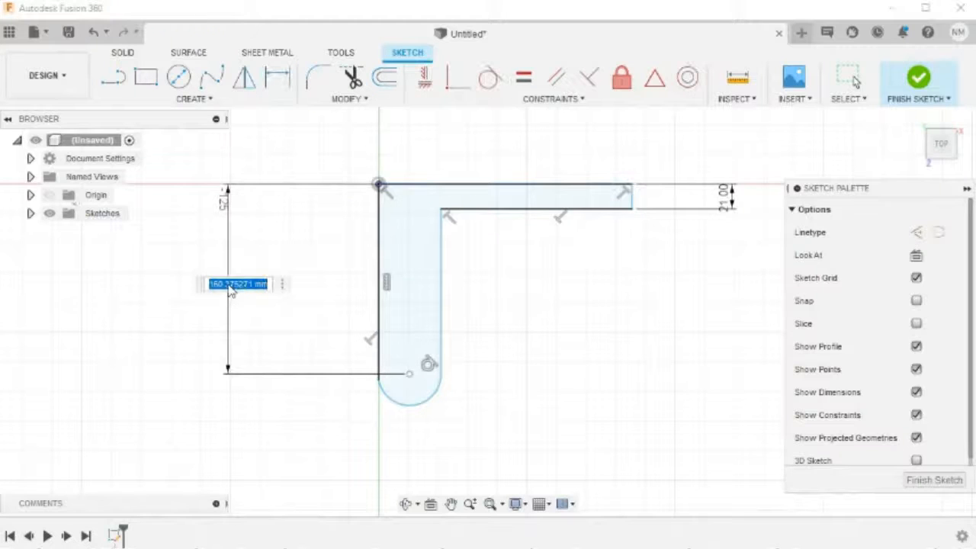
type("32")
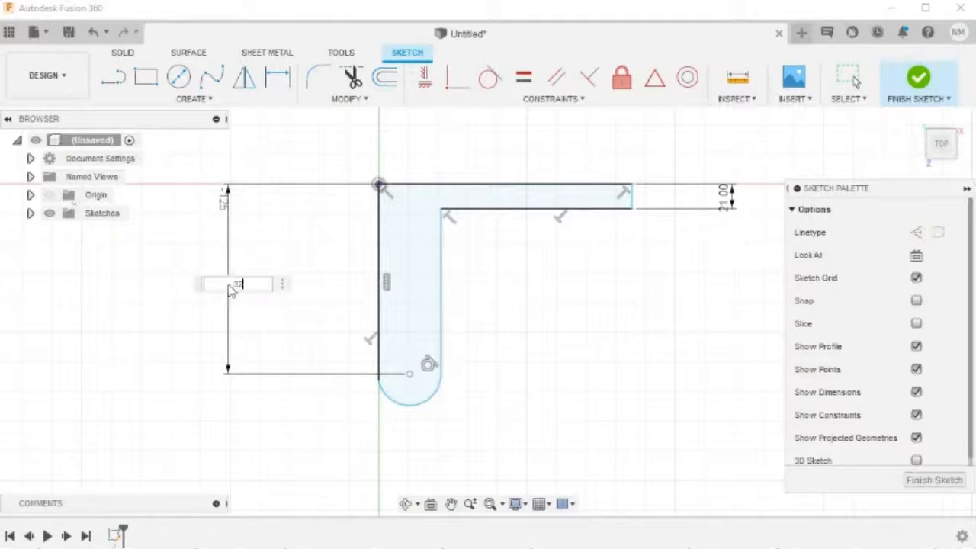
key("Return")
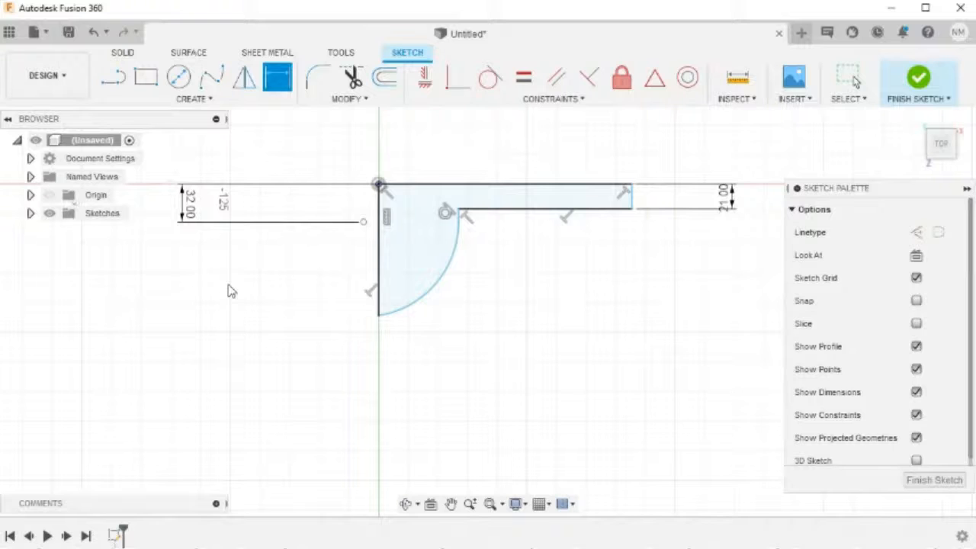
Dimension the radius of the profile's end arc as 8 mm.
left_click(439, 275)
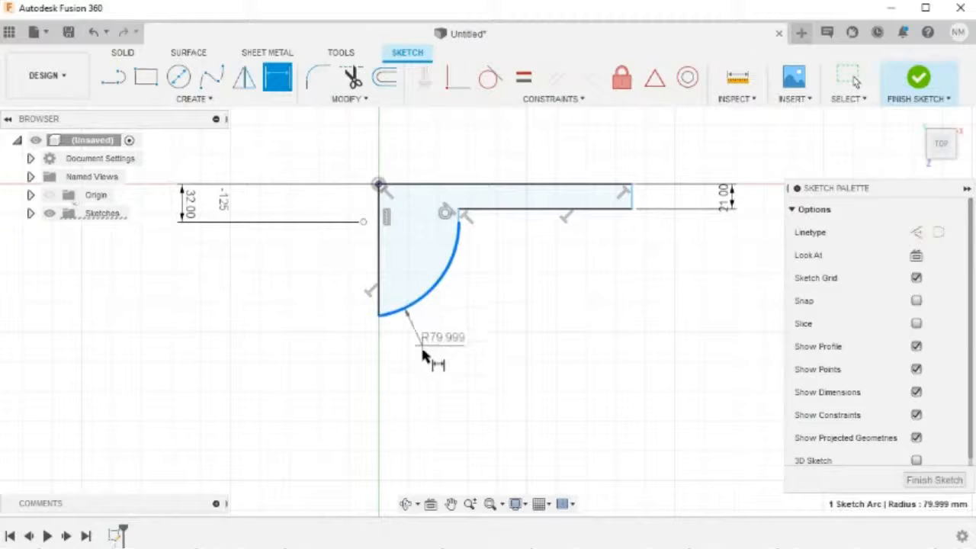
left_click(411, 411)
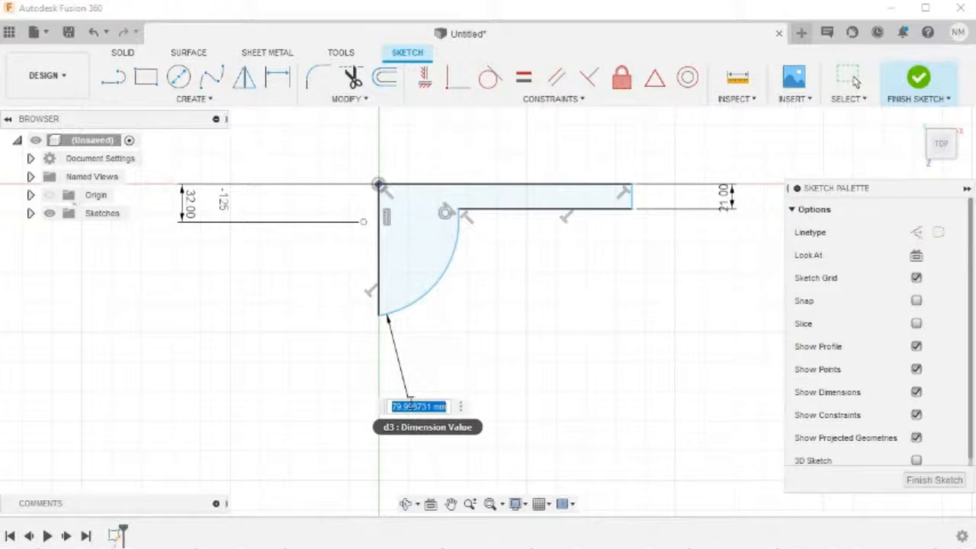
type("8")
key("Return")
Dimension the horizontal distance between the long vertical line at the origin and the short vertical line at the profile's far end as 44 mm.
scroll(386, 209, "up", 5)
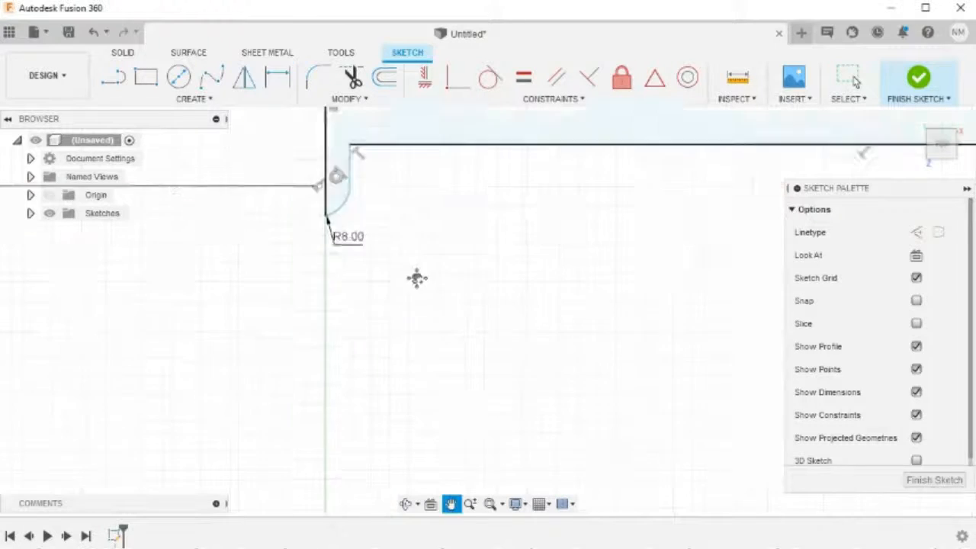
scroll(488, 346, "up", 4)
scroll(511, 348, "down", 4)
middle_click_drag(597, 350, 396, 373)
scroll(396, 373, "down", 3)
mouse_move(534, 374)
middle_mouse_down()
mouse_move(405, 364)
mouse_move(428, 395)
middle_mouse_up()
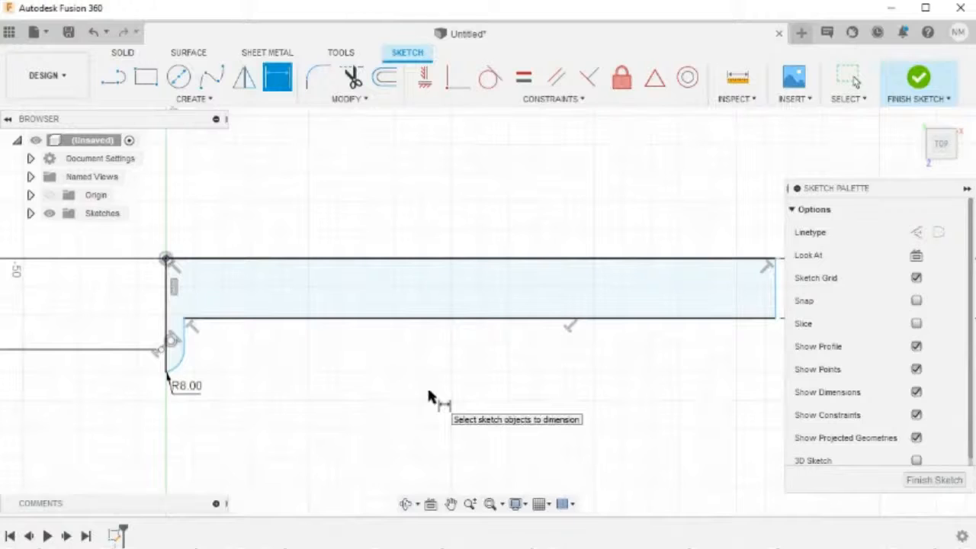
left_click(173, 304)
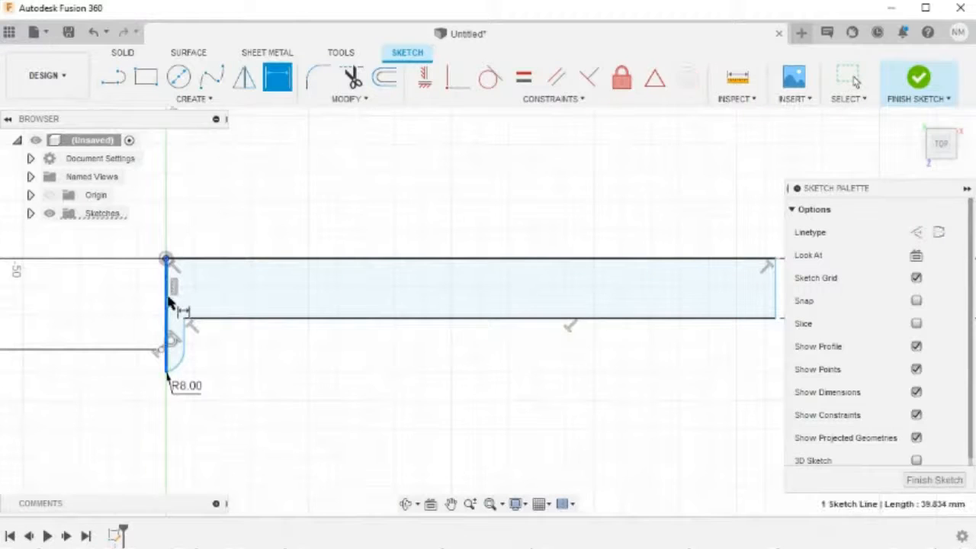
left_click(775, 300)
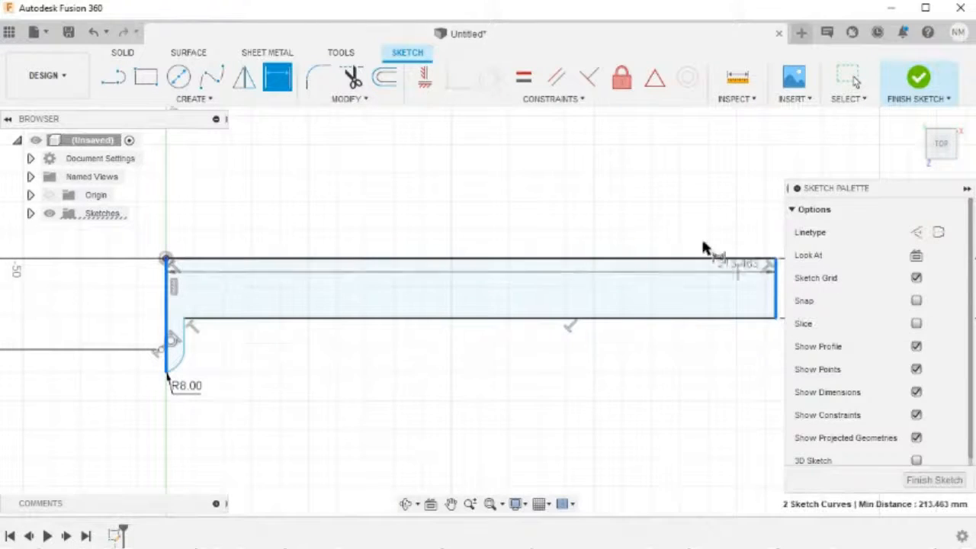
left_click(654, 183)
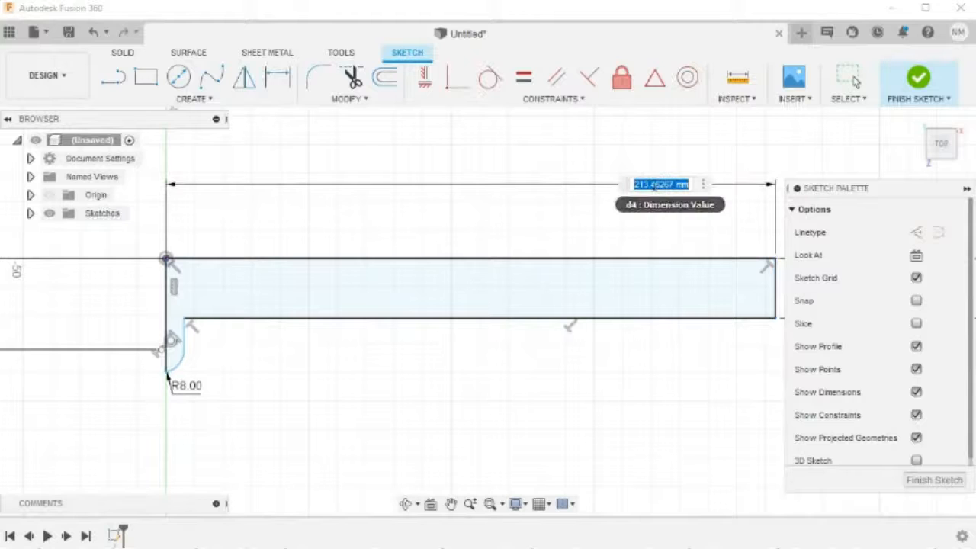
type("44")
key("Return")
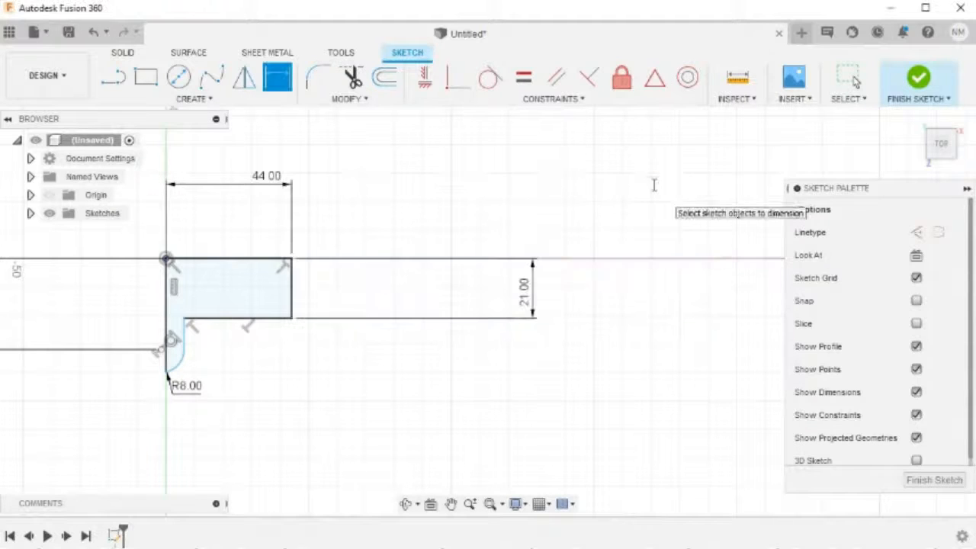
scroll(296, 318, "up", 3)
middle_click_drag(331, 353, 643, 357)
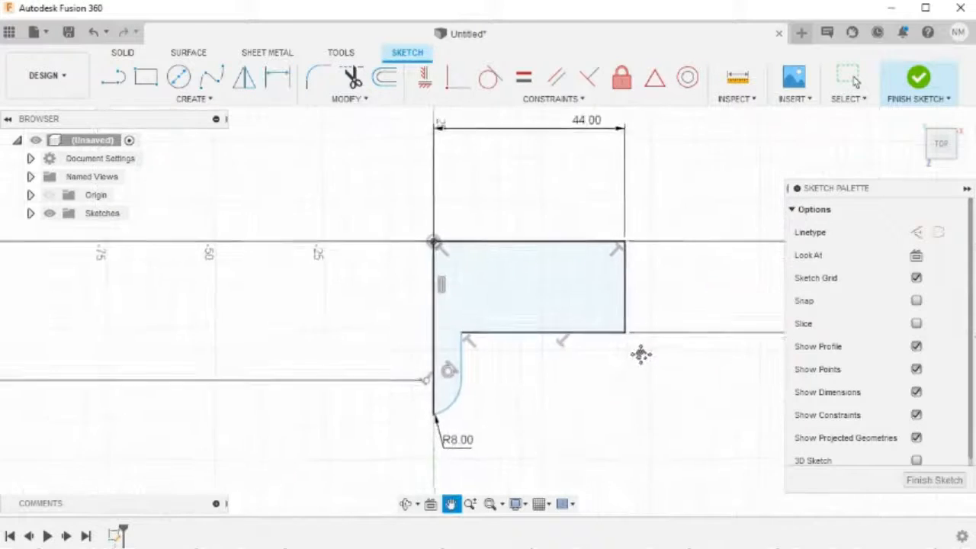
scroll(634, 361, "up", 2)
scroll(576, 357, "up", 1)
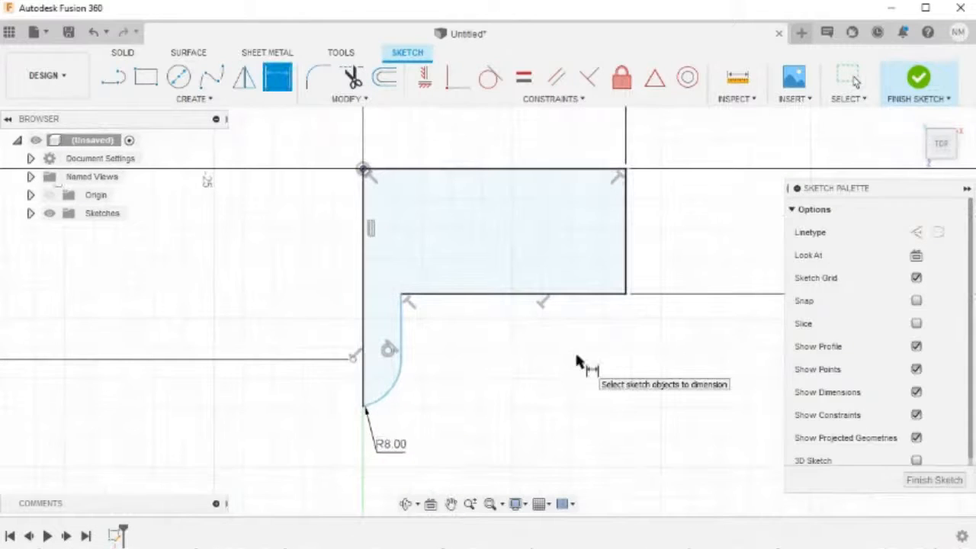
key("Escape")
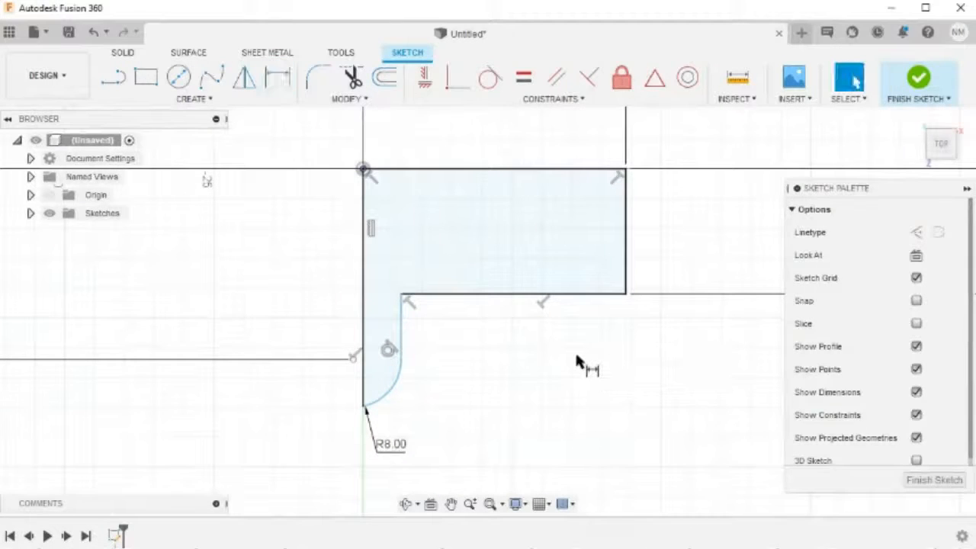
Apply a tangent constraint between the vertical line at the origin and the end arc.
scroll(578, 364, "up", 2)
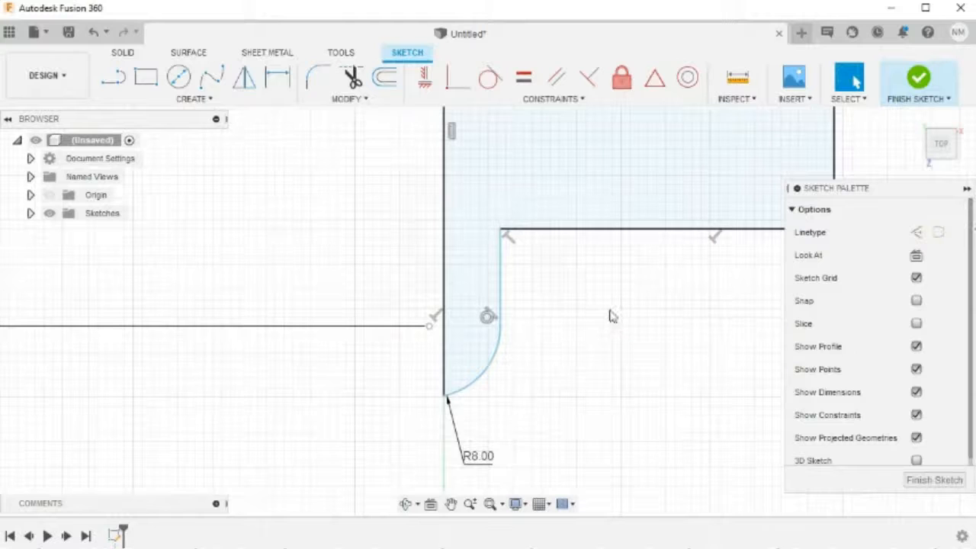
left_click(491, 80)
scroll(572, 305, "up", 2)
middle_click_drag(573, 315, 585, 251)
scroll(440, 223, "down", 1)
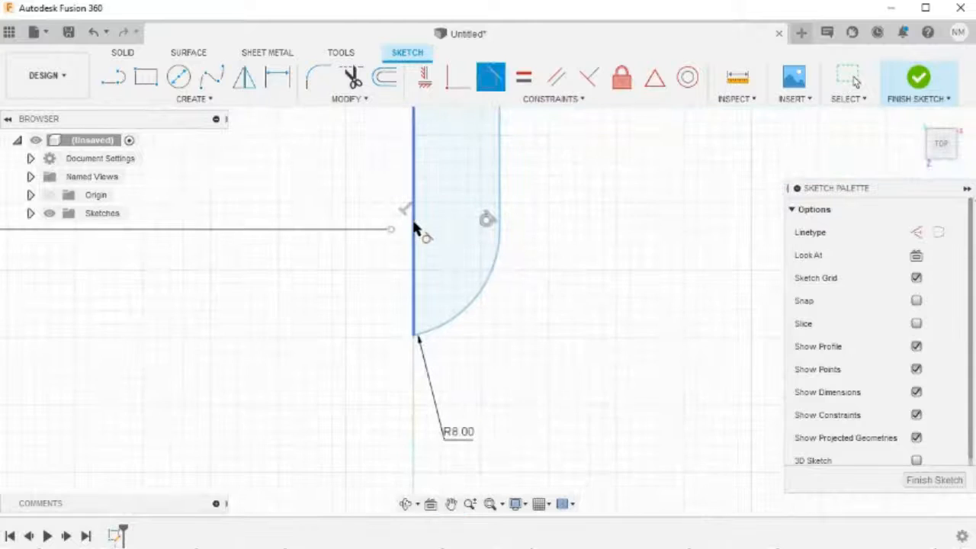
left_click(415, 226)
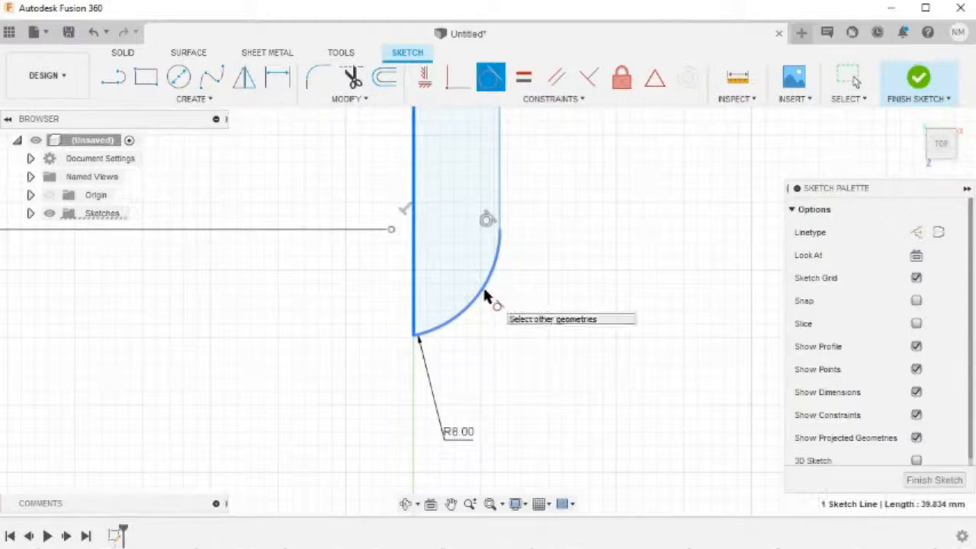
left_click(484, 295)
Draw a 3 mm diameter centre-point circle at the centre of the rounded end.
scroll(646, 287, "down", 4)
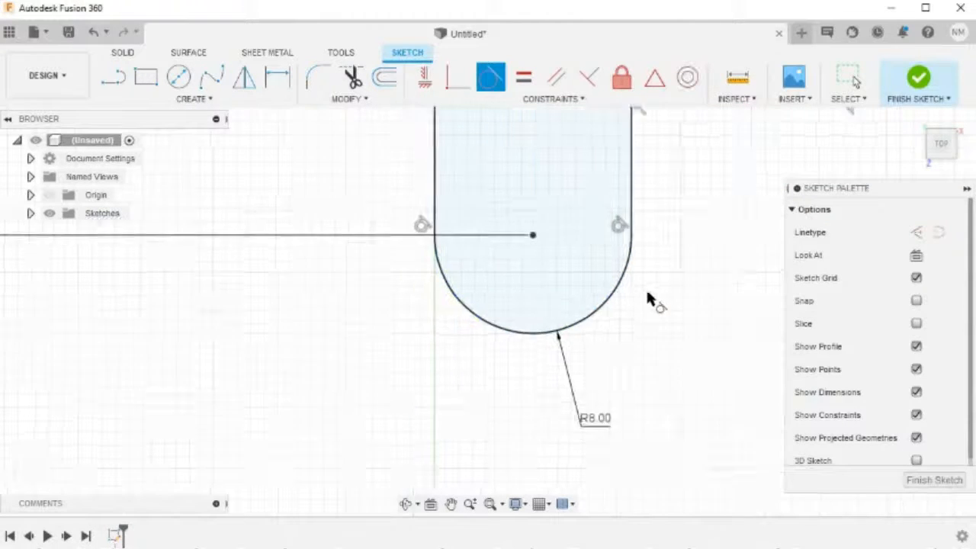
middle_click_drag(684, 241, 574, 360)
scroll(610, 366, "down", 1)
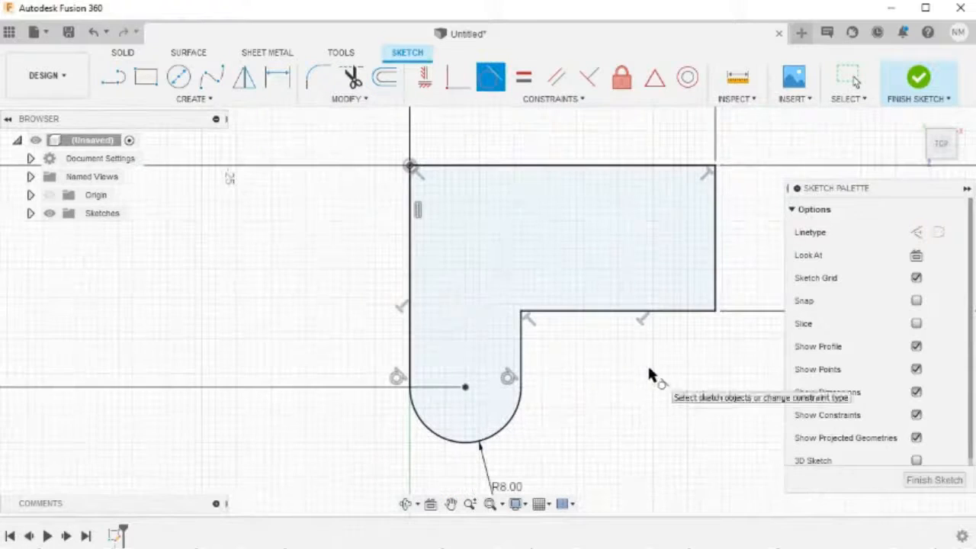
middle_click_drag(664, 390, 649, 342)
scroll(648, 345, "down", 1)
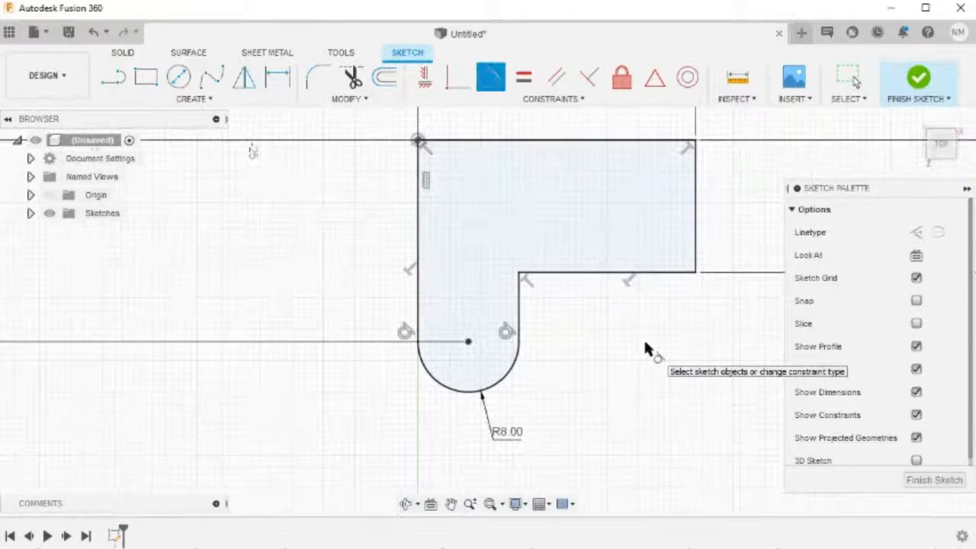
left_click(178, 79)
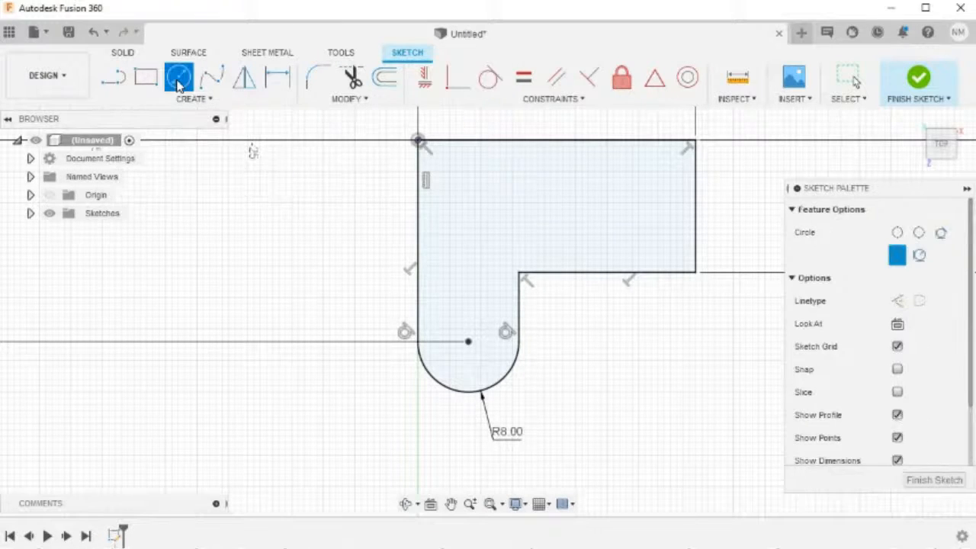
left_click(468, 342)
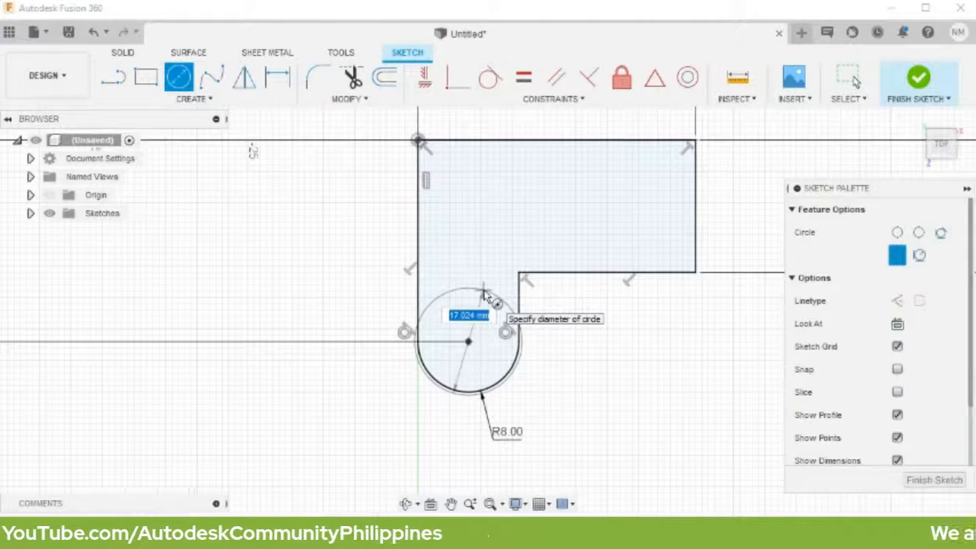
type("3")
key("Return")
key("Escape")
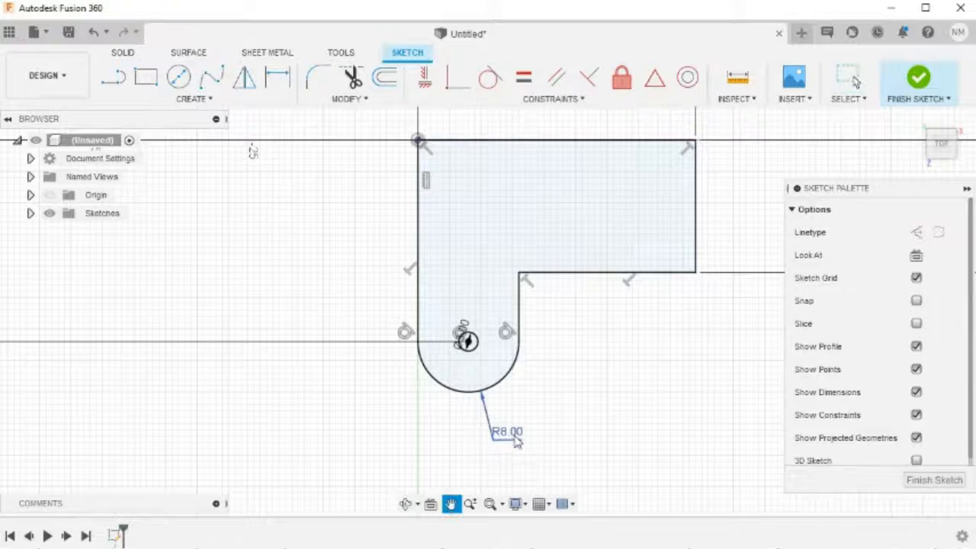
Switch the end arc's radius dimension to a diameter dimension and set it to 8 mm.
middle_click_drag(517, 443, 510, 372)
right_click(510, 370)
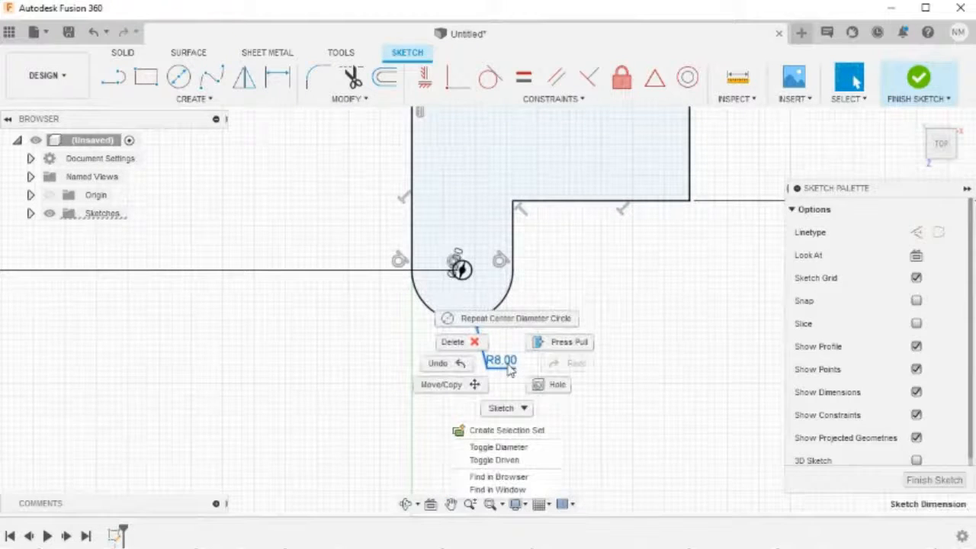
left_click(530, 450)
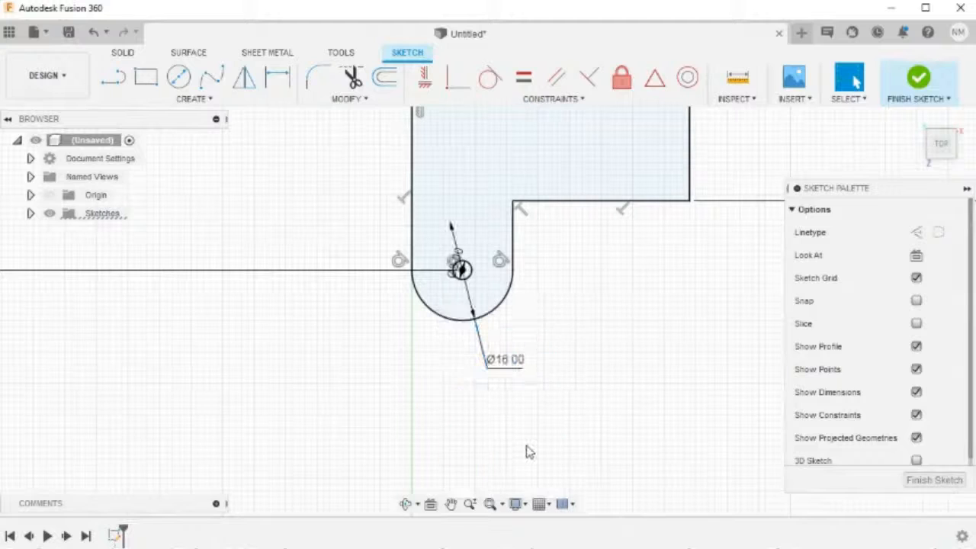
double_click(499, 364)
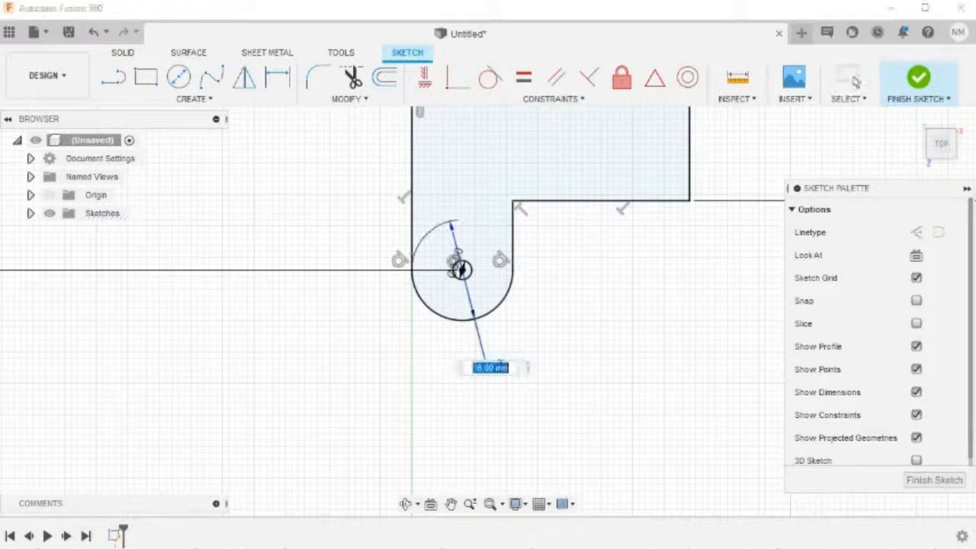
type("8")
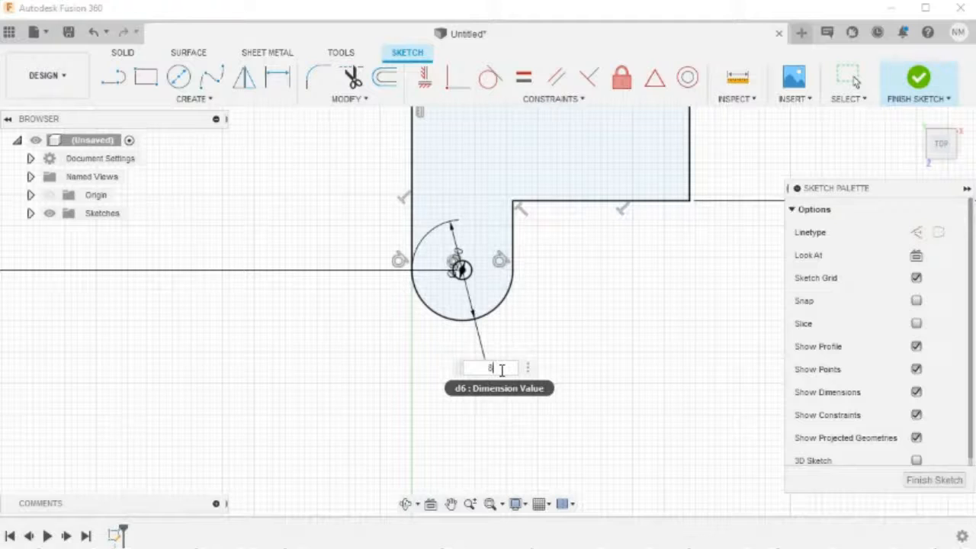
key("Return")
Finish the sketch of the L-shaped profile with its hole.
scroll(559, 259, "up", 1)
middle_click_drag(558, 259, 559, 371)
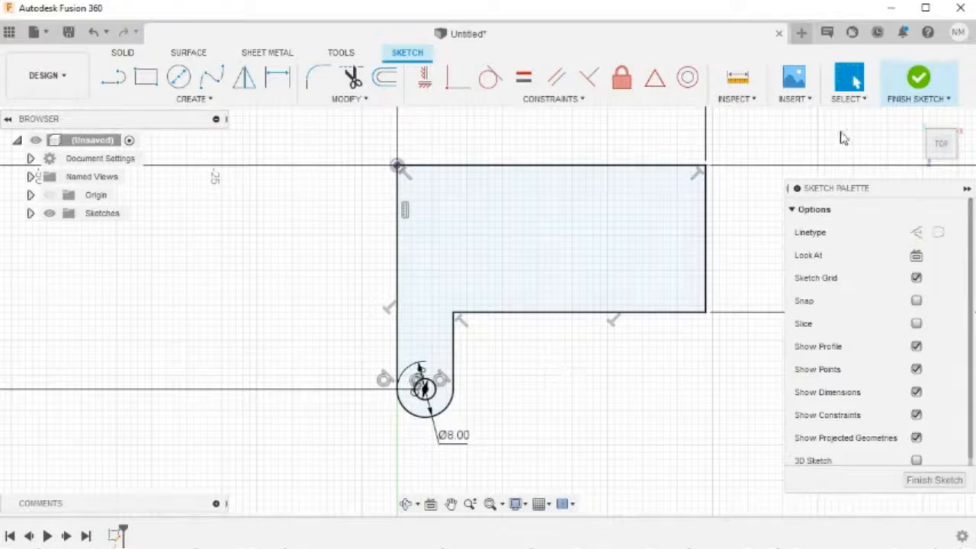
left_click(920, 91)
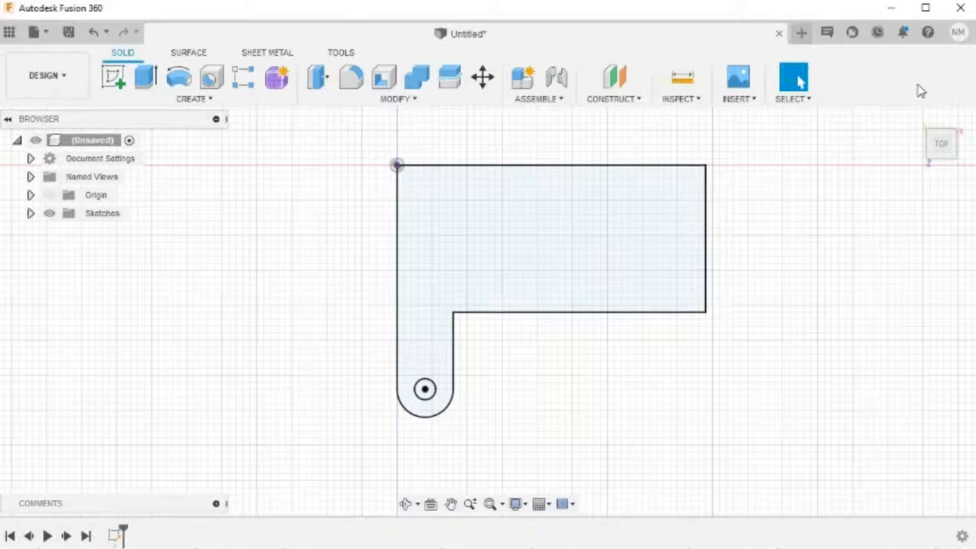
Create a base flange from the L-shaped profile as a new body, using the Steel (mm) sheet metal rule.
left_click(917, 119)
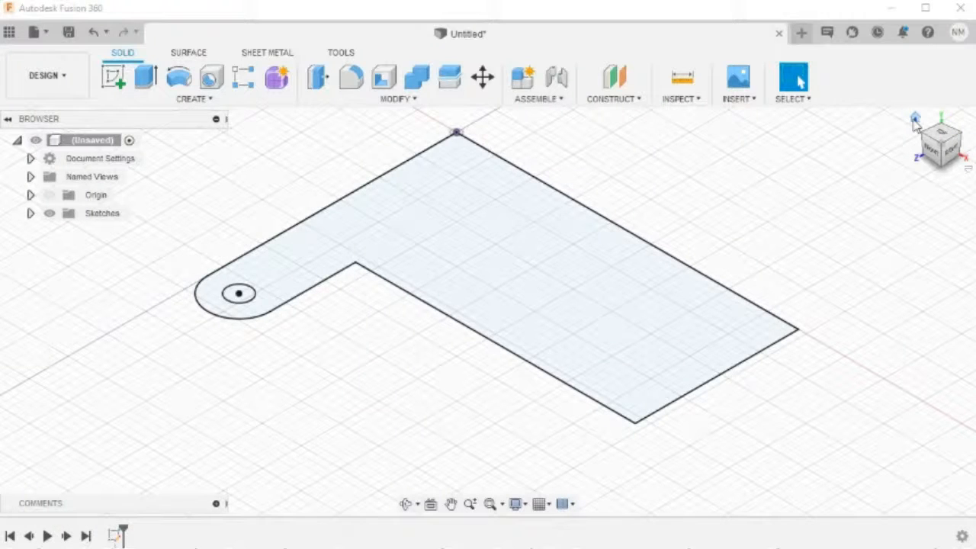
left_click(273, 55)
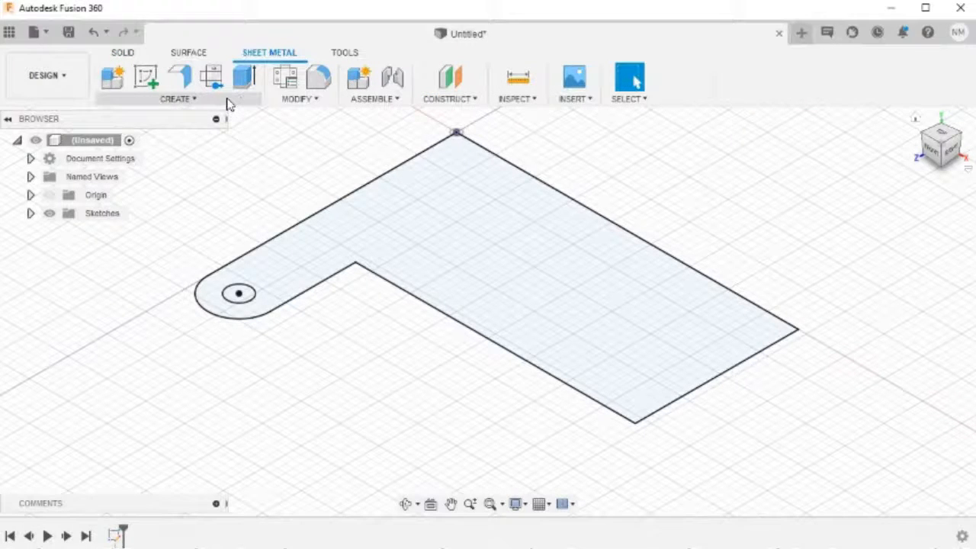
left_click(180, 77)
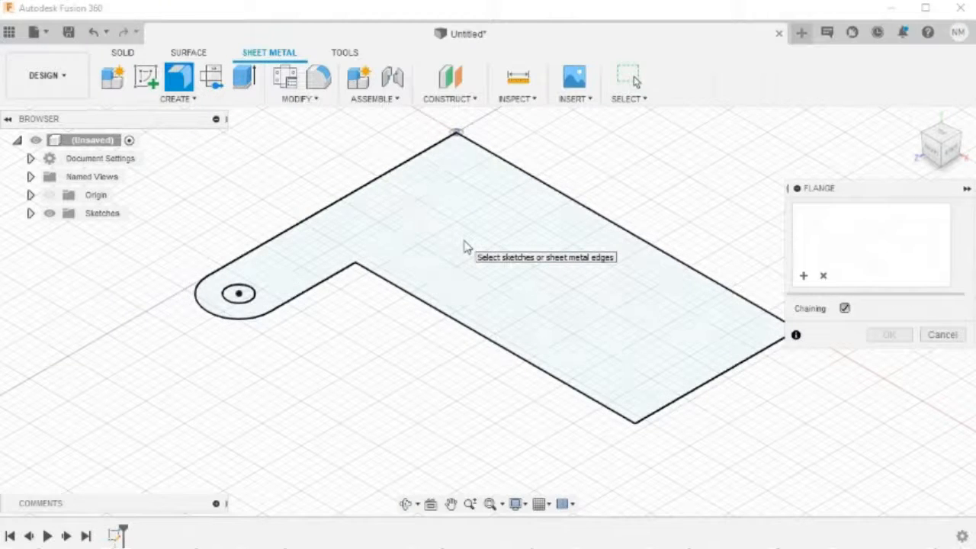
left_click(464, 246)
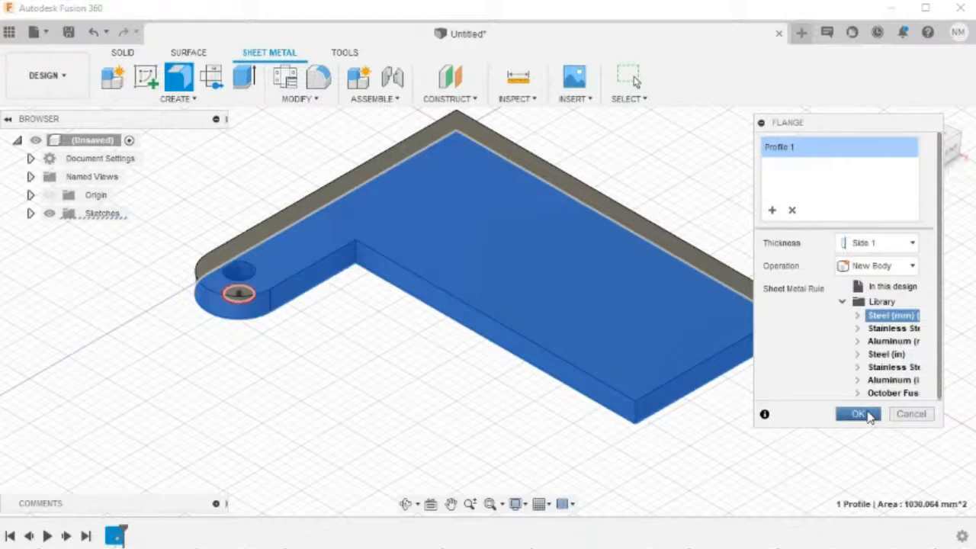
left_click(860, 414)
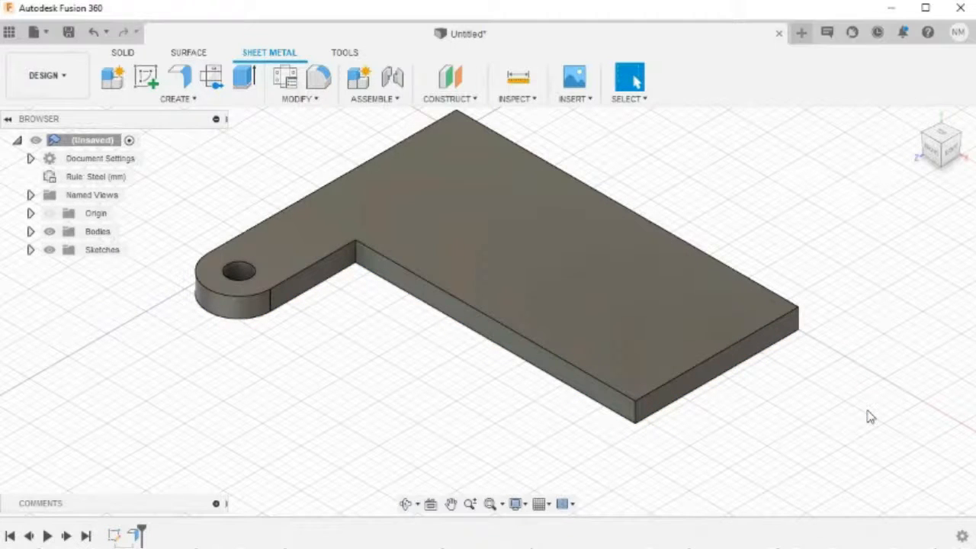
Add a 10 mm high flange bent upward along the full long inner edge of the plate.
right_click(814, 201)
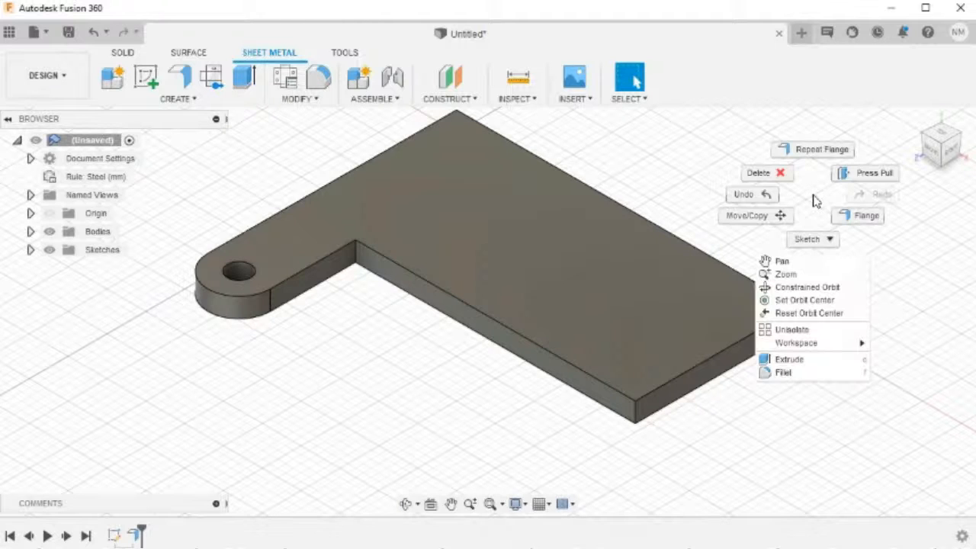
left_click(813, 155)
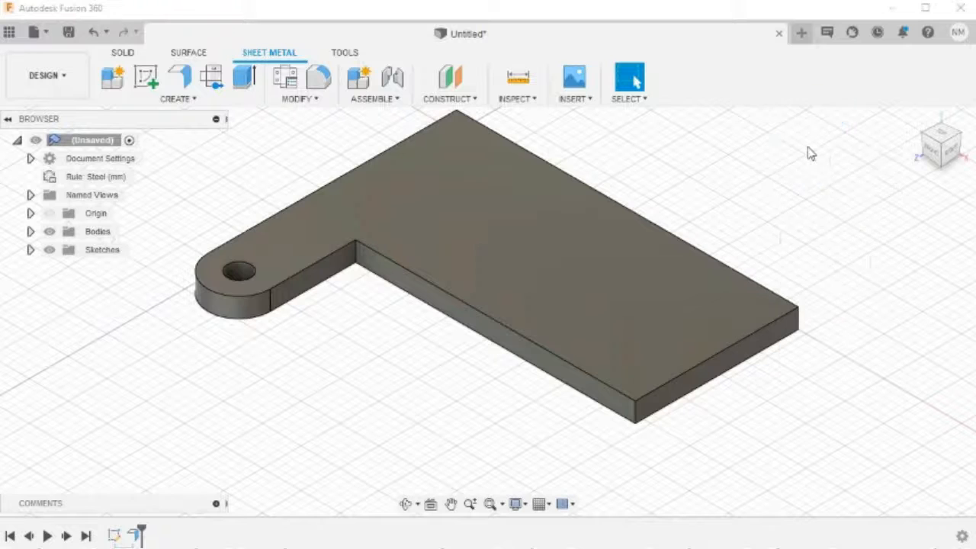
left_click(483, 313)
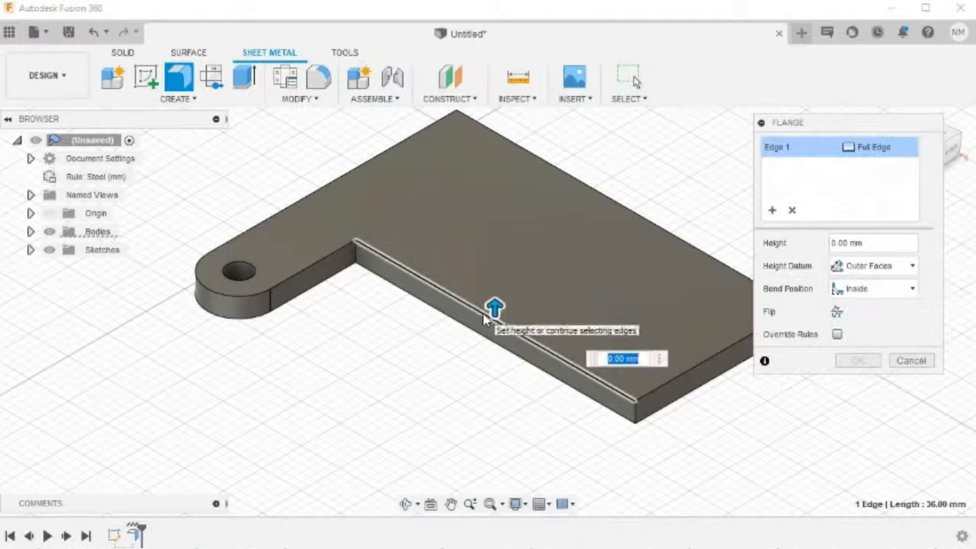
left_click_drag(494, 306, 495, 207)
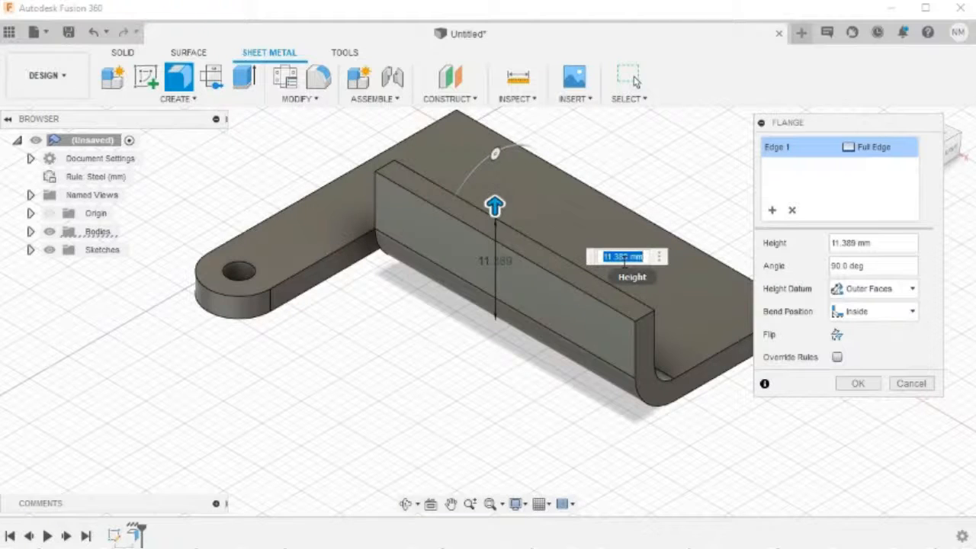
type("10")
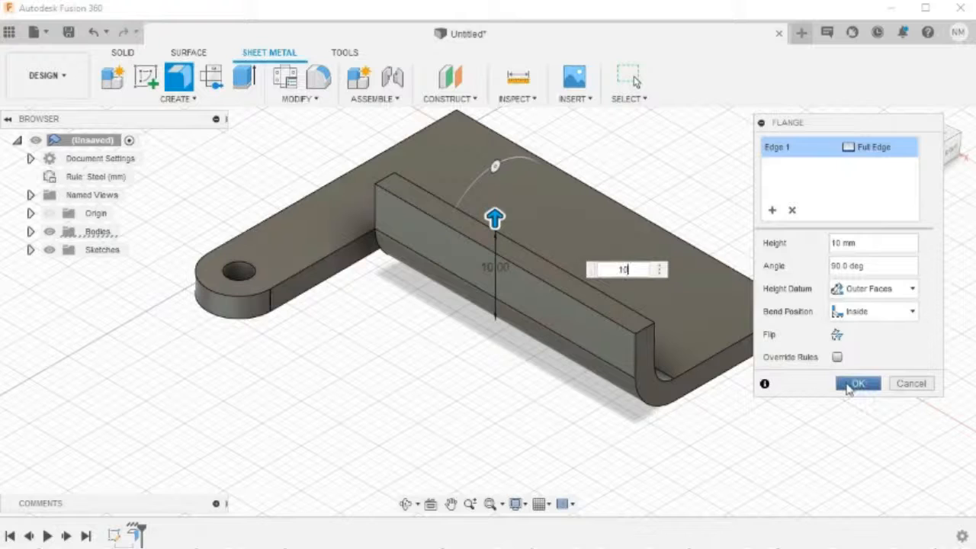
left_click(851, 385)
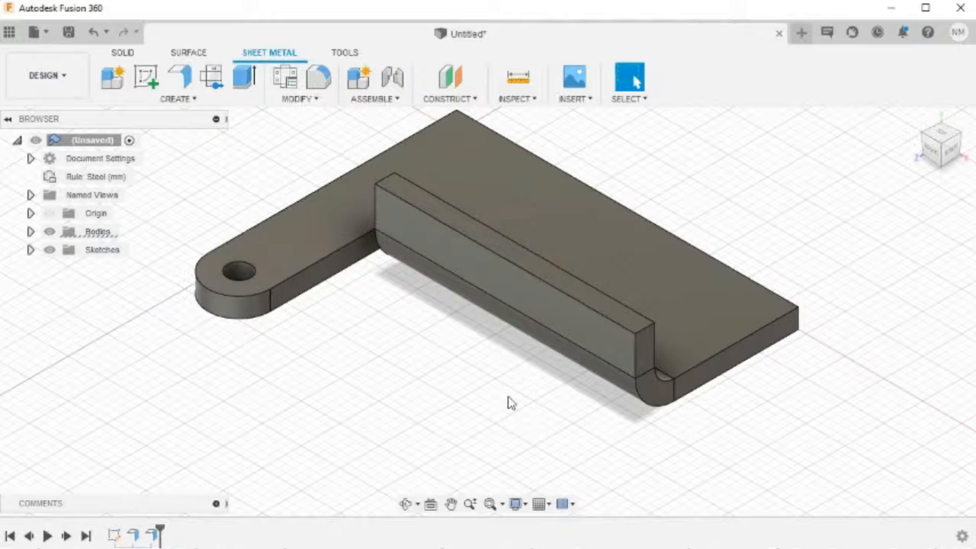
Start a new sketch on the underside face of the plate.
middle_click_drag(508, 396, 507, 278, "shift")
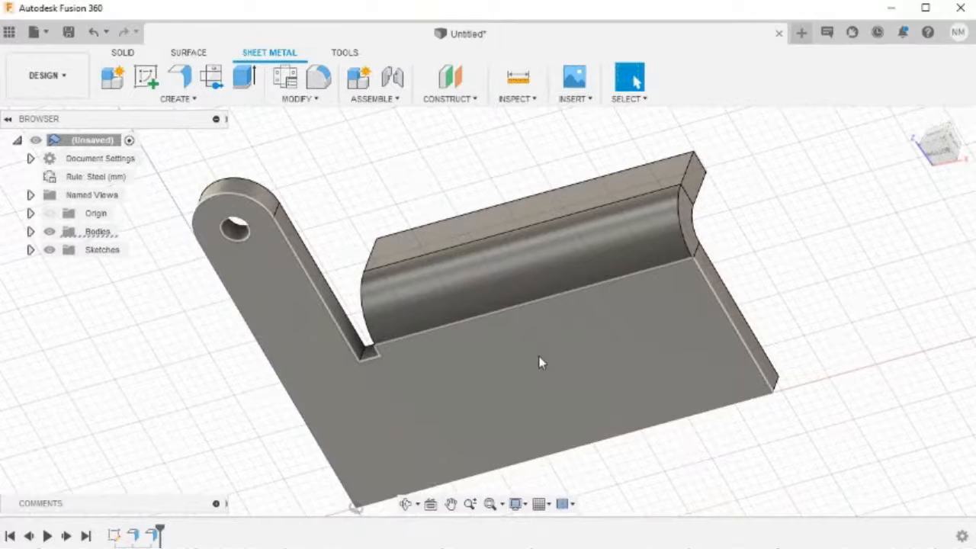
left_click(540, 363)
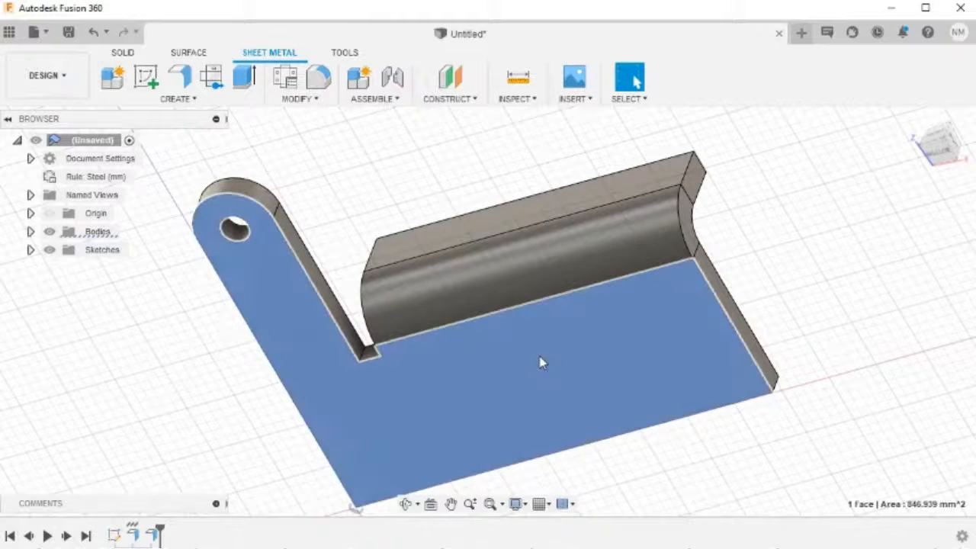
right_click(540, 363)
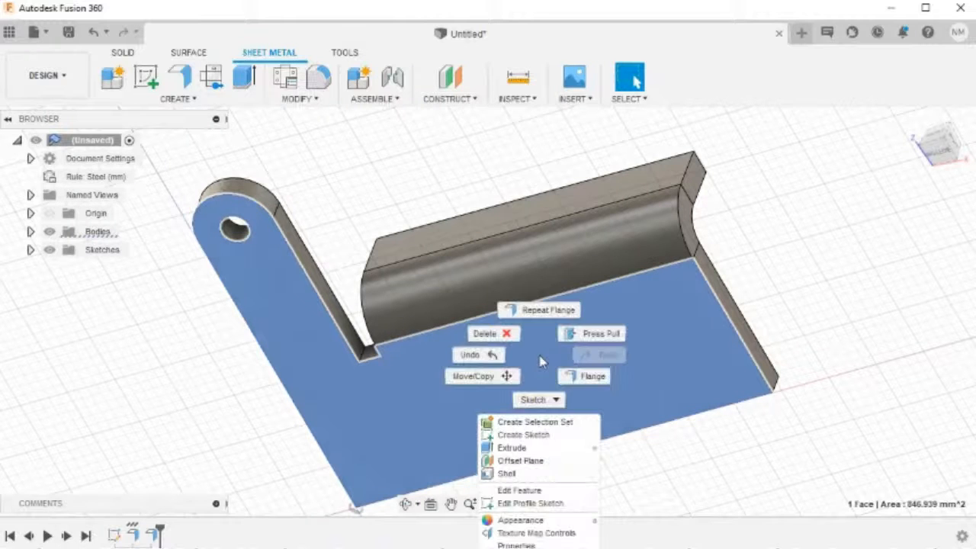
left_click(532, 435)
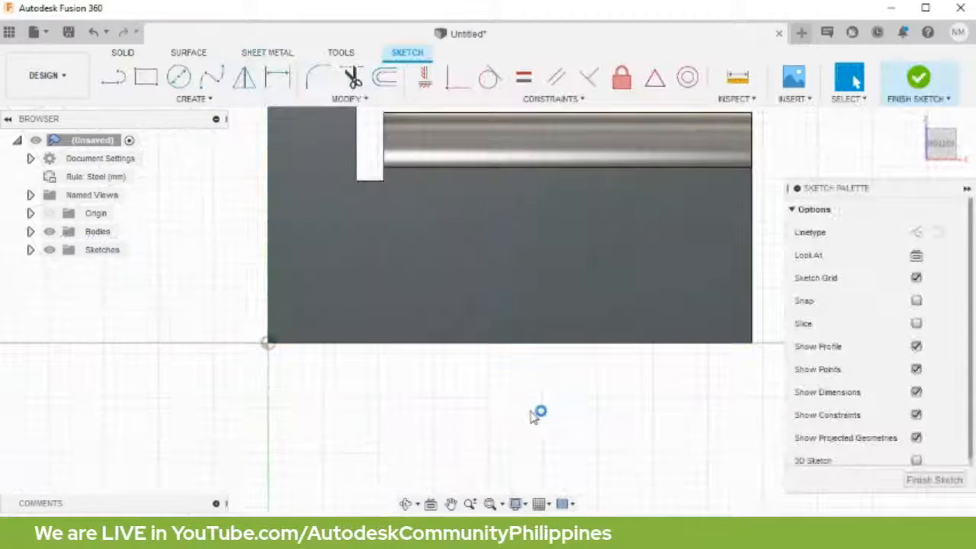
Sketch a rectangle about 2.5 mm wide from the inner corner of the relief notch, extending past the flange's outer face.
middle_click_drag(601, 159, 593, 311)
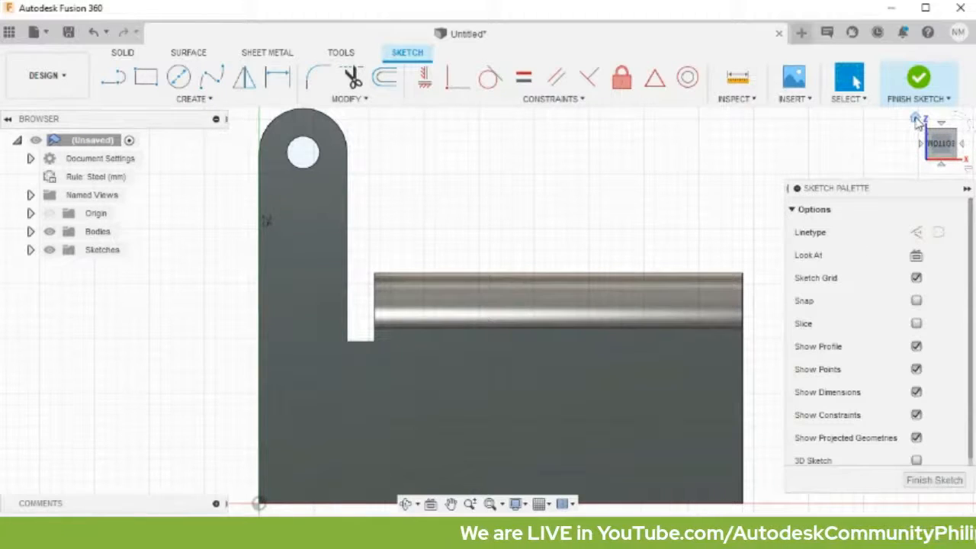
left_click(938, 158)
left_click(942, 142)
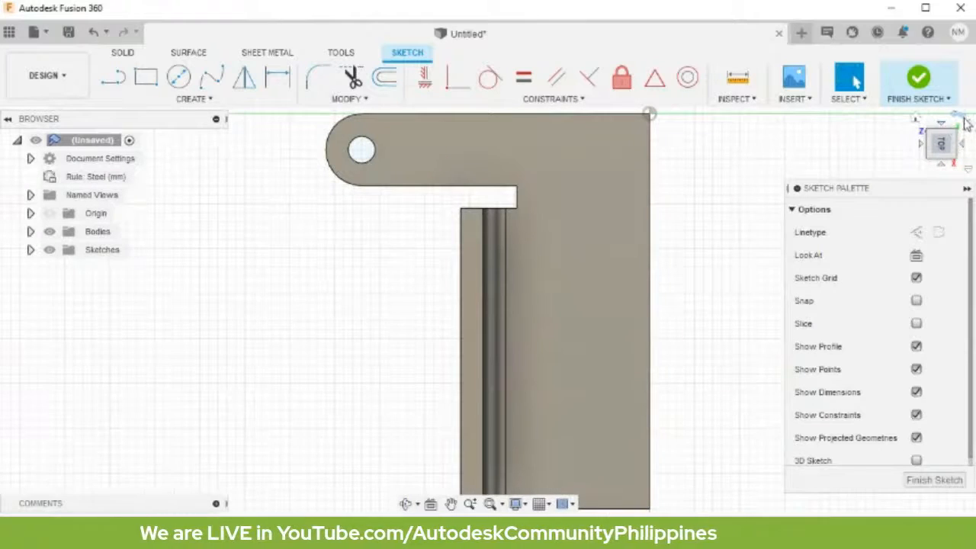
left_click(965, 122)
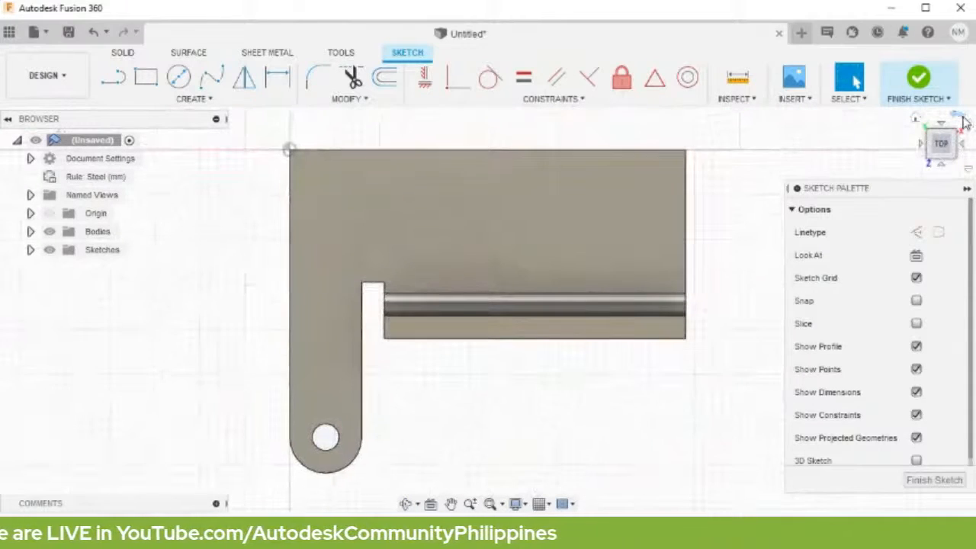
scroll(575, 344, "up", 1)
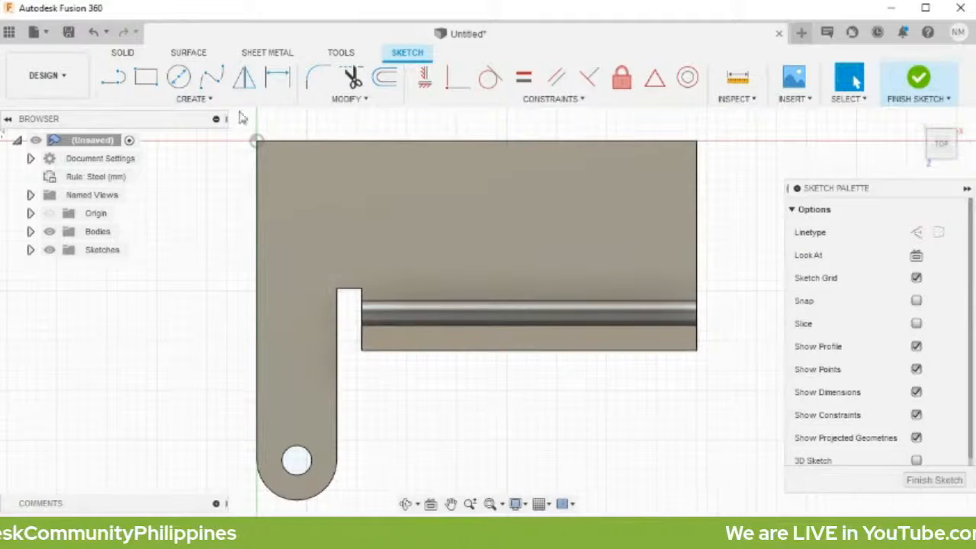
left_click(141, 82)
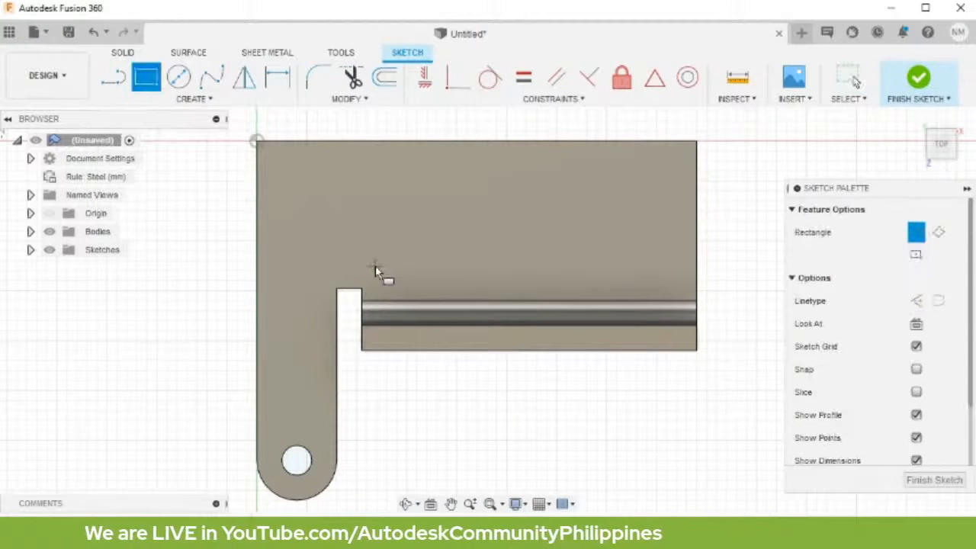
left_click(337, 289)
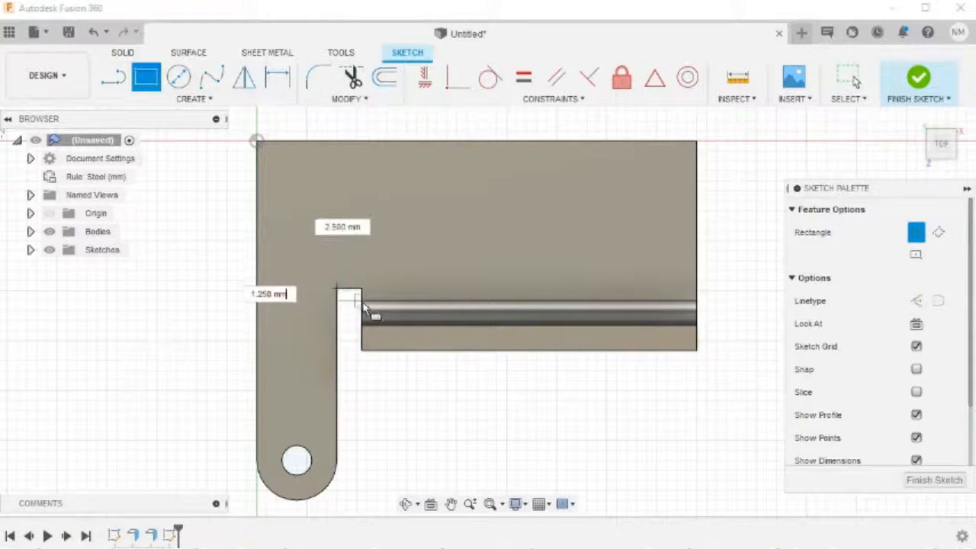
left_click(365, 400)
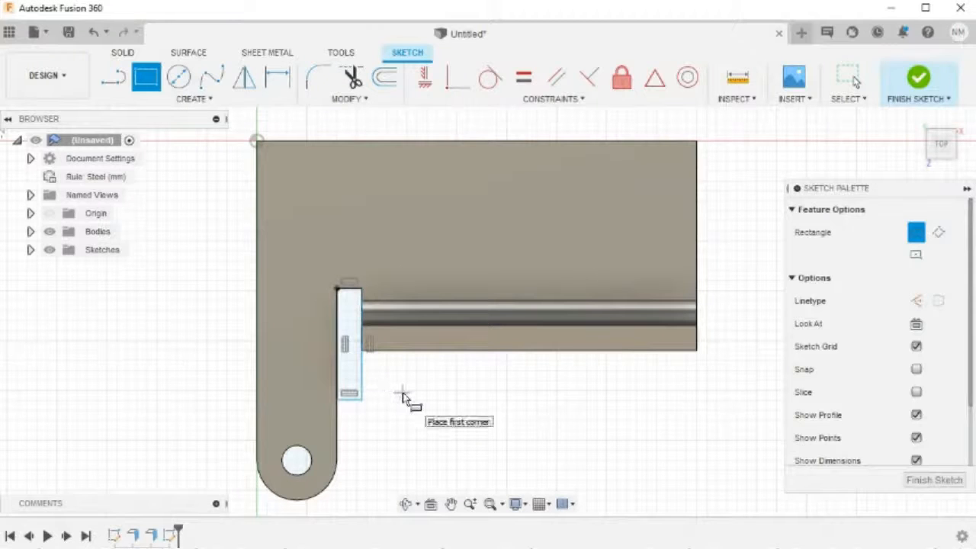
Sketch a second rectangle across the flange's far end, level with the bottom and top of the notch rectangle.
left_click(367, 398)
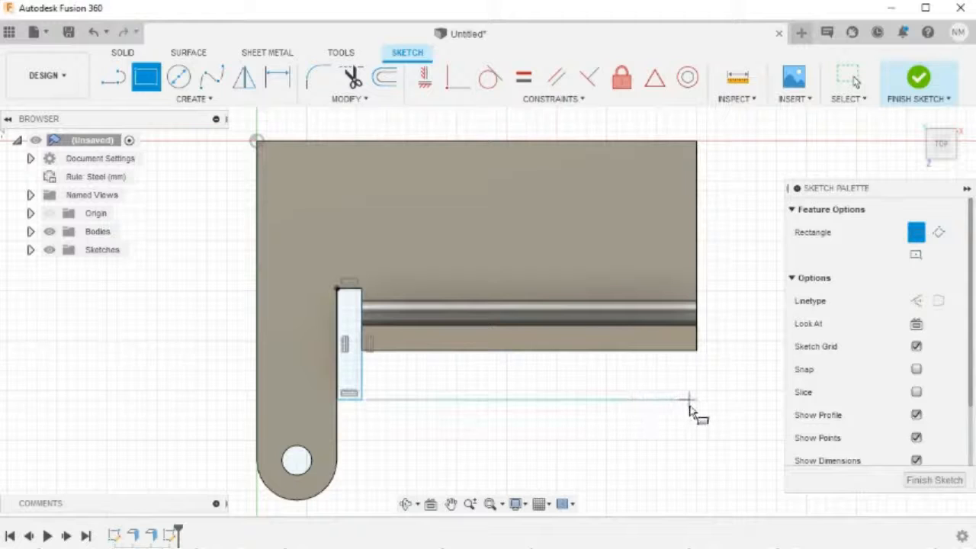
key("Escape")
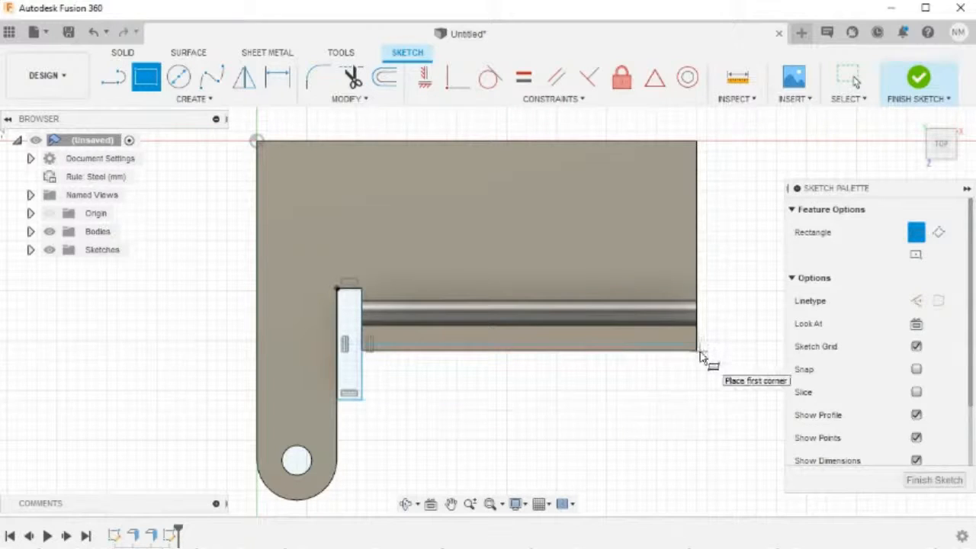
left_click(697, 399)
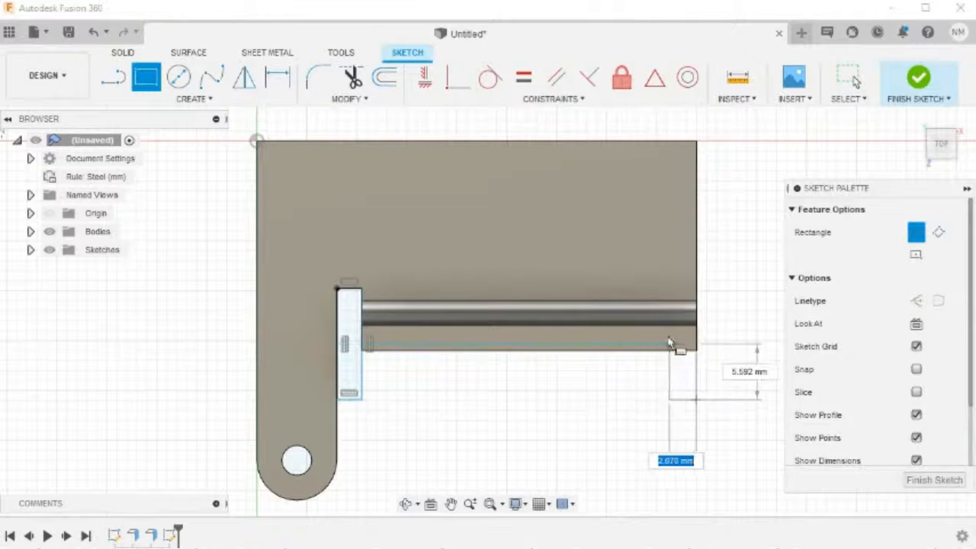
left_click(647, 290)
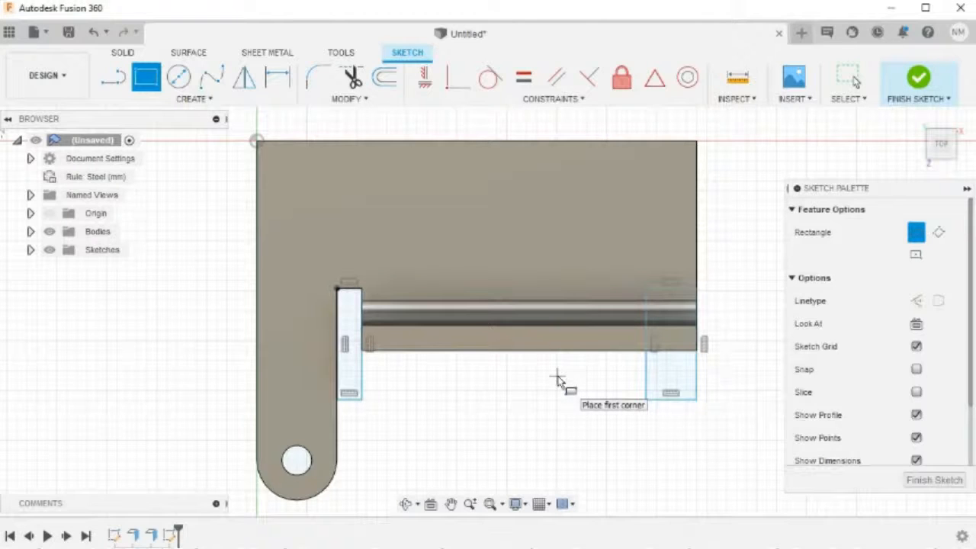
Dimension the gap between the facing vertical sides of the two rectangles and set it to 25 mm.
key("d")
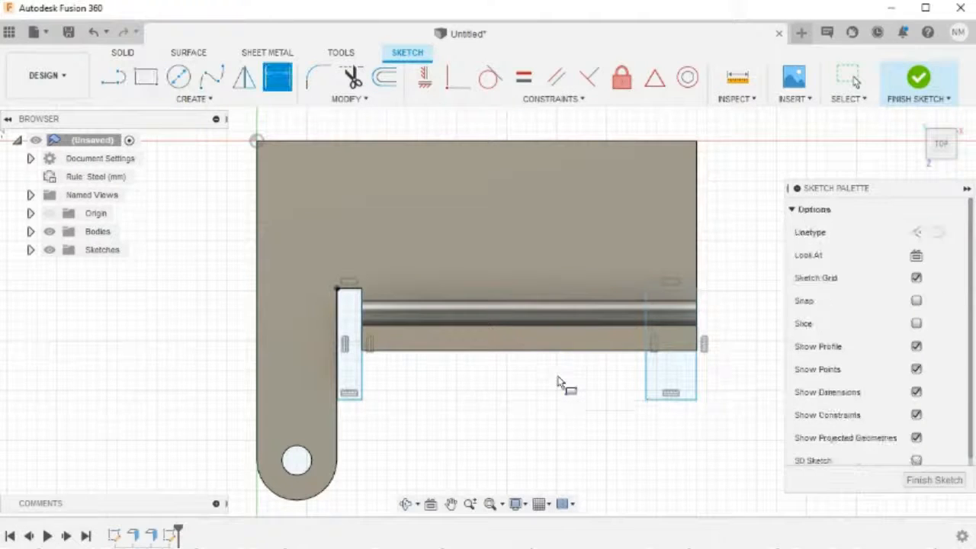
left_click(364, 380)
left_click(649, 375)
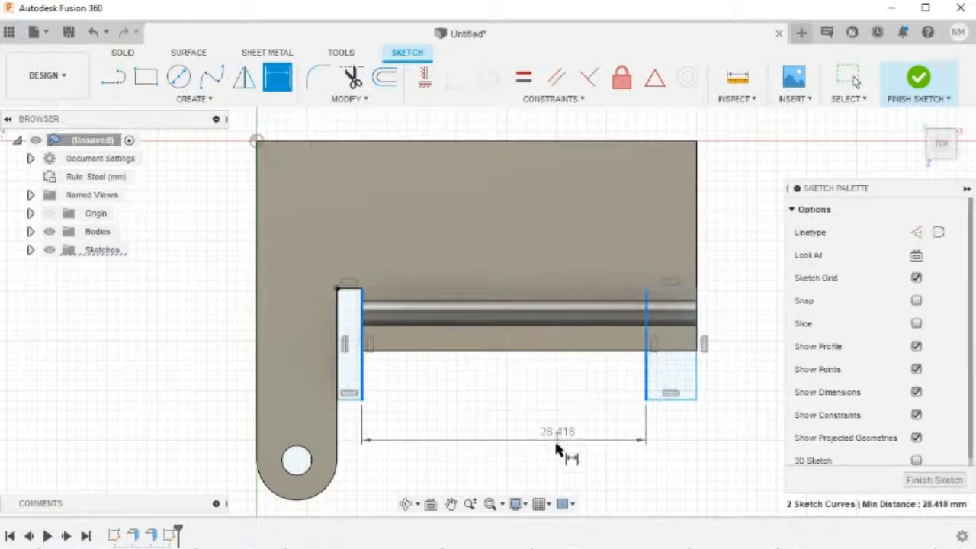
left_click(554, 455)
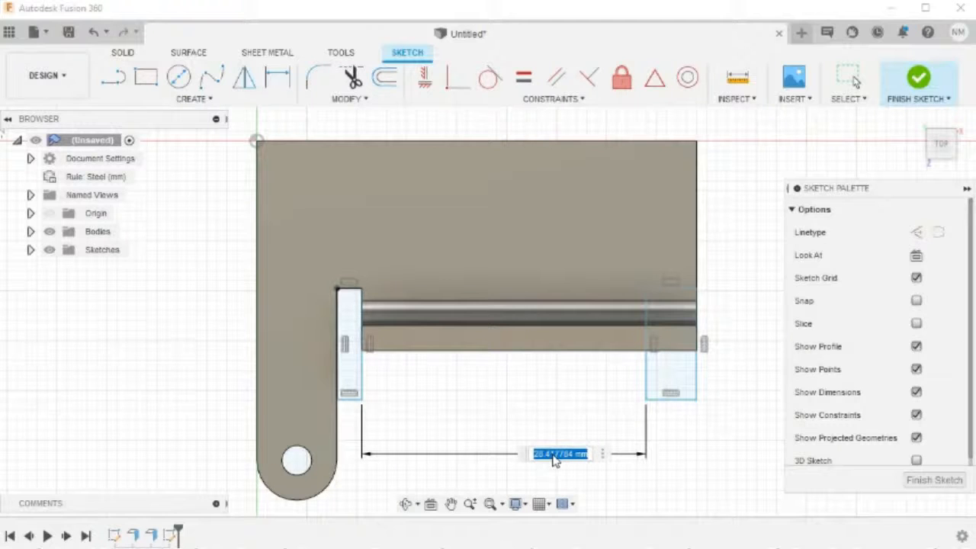
key("Return")
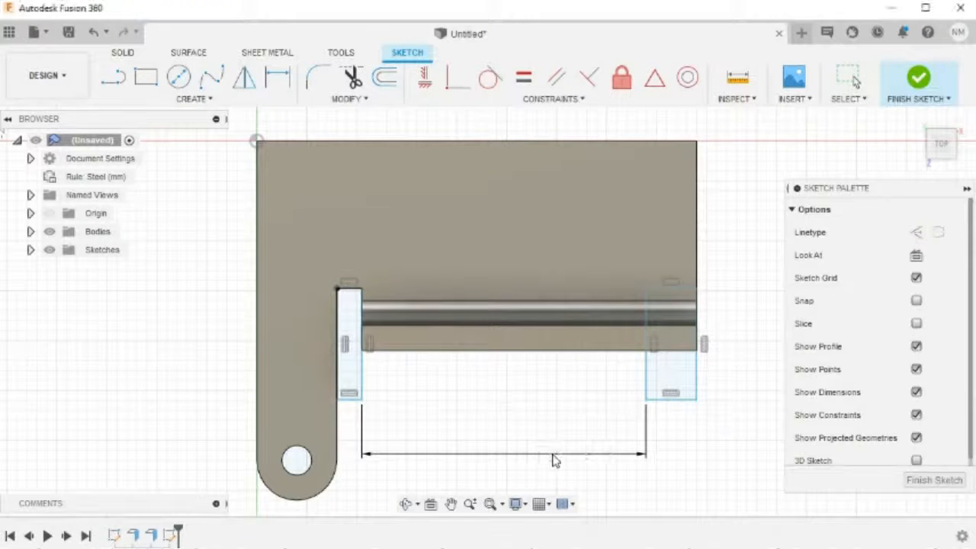
Dimension the distance from the plate's long outer edge at the origin to the flange-side line of the notch rectangle.
middle_click_drag(516, 407, 534, 406)
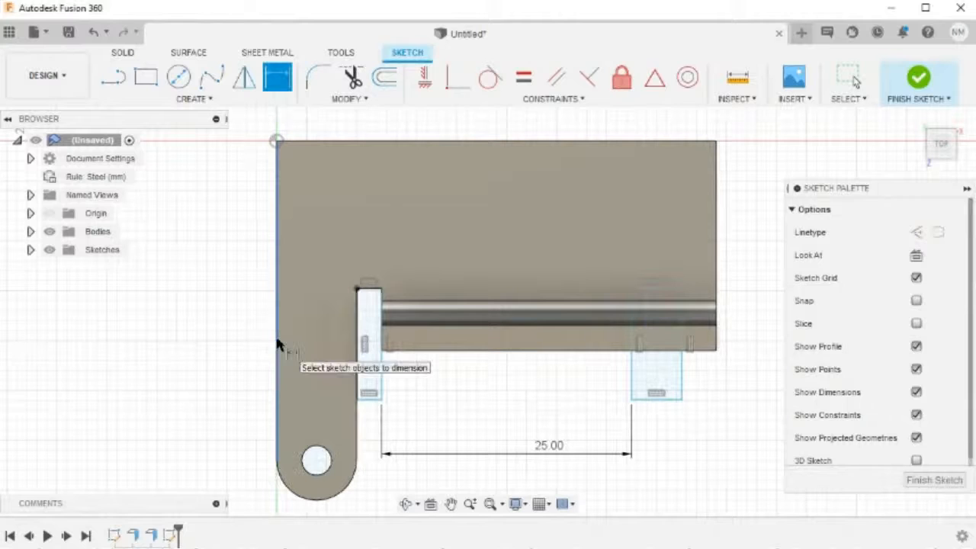
left_click(277, 340)
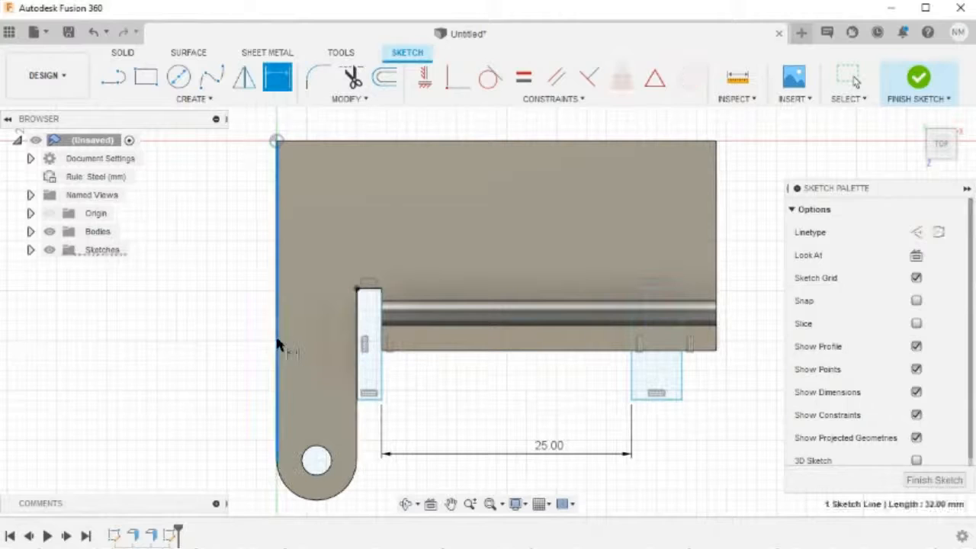
left_click(384, 370)
middle_click_drag(371, 491, 367, 414)
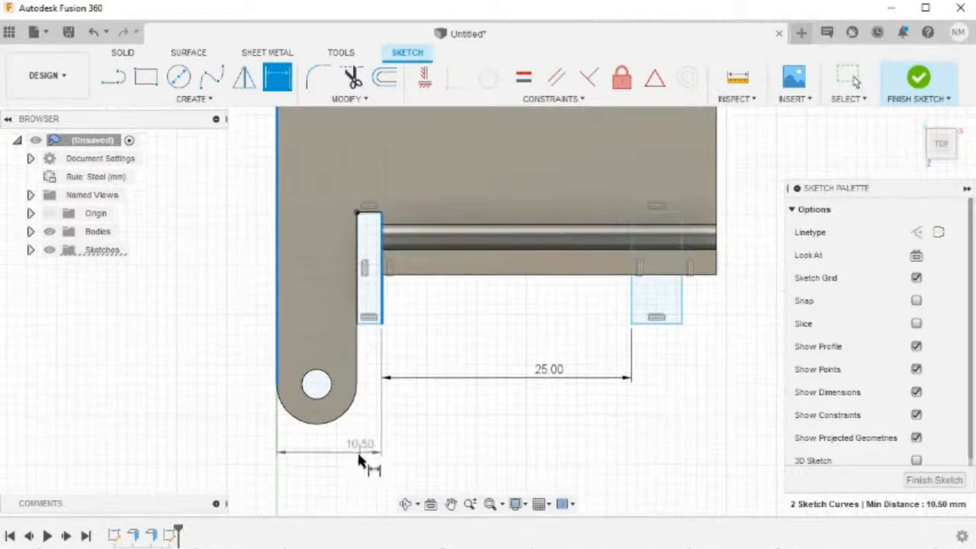
left_click(354, 469)
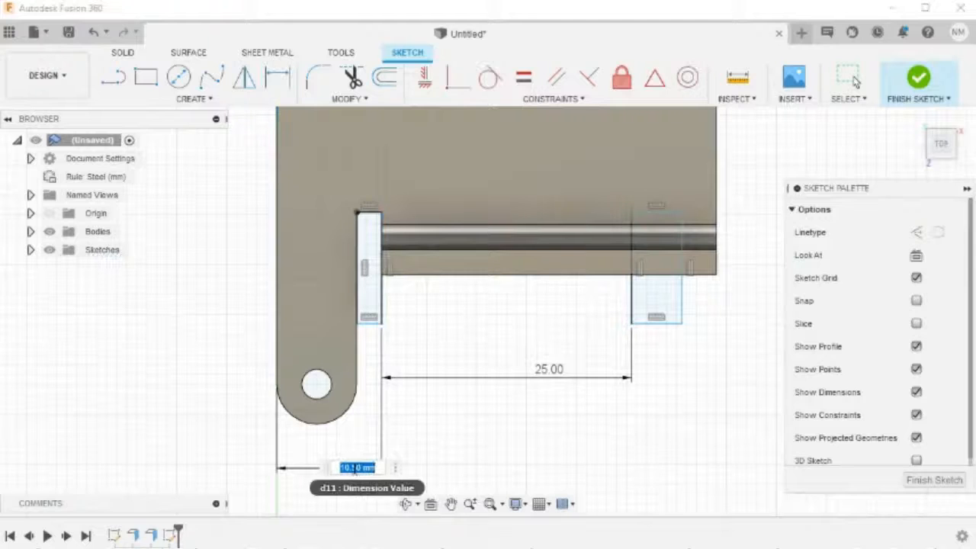
key("Return")
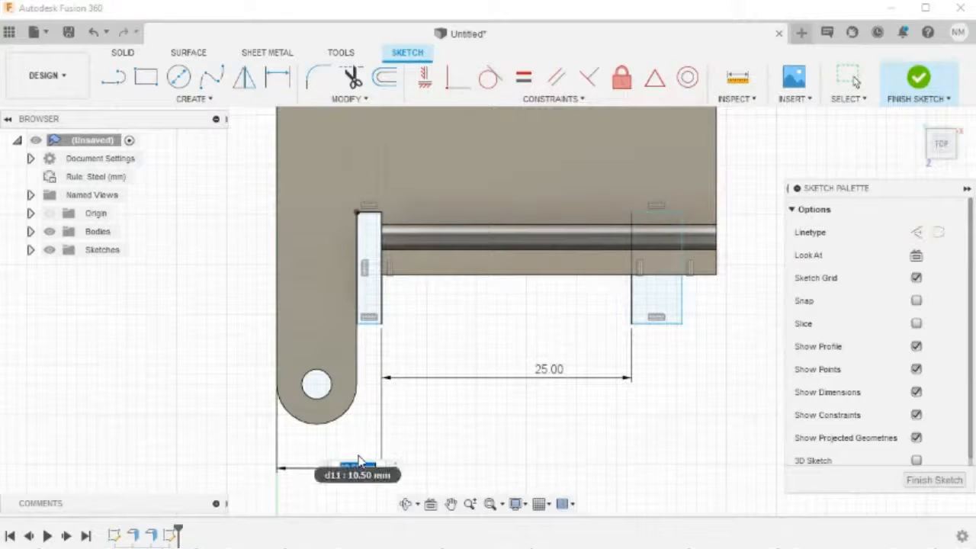
Set the distance from the plate's long outer edge to the notch rectangle's flange-side line to 14 mm.
type("14")
key("Return")
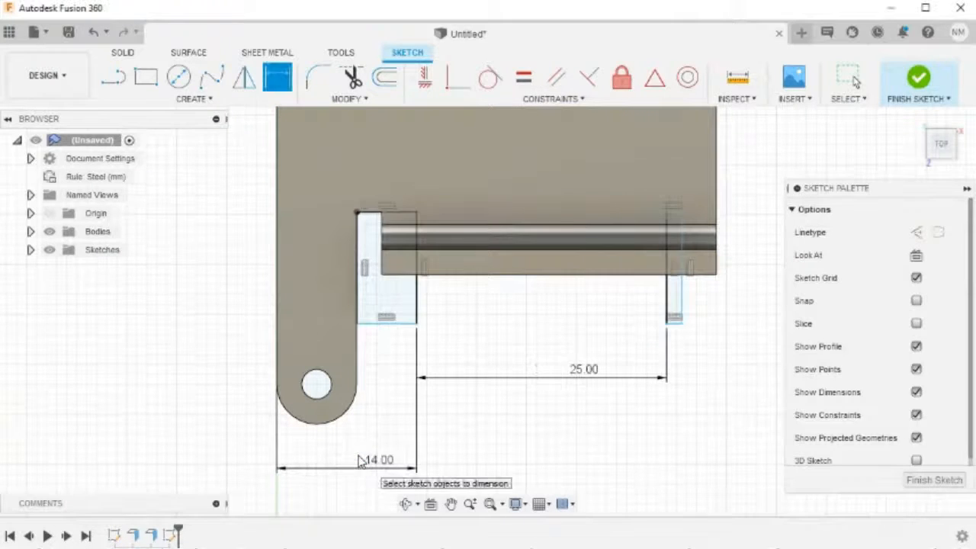
scroll(491, 342, "down", 1)
middle_click_drag(490, 342, 486, 369)
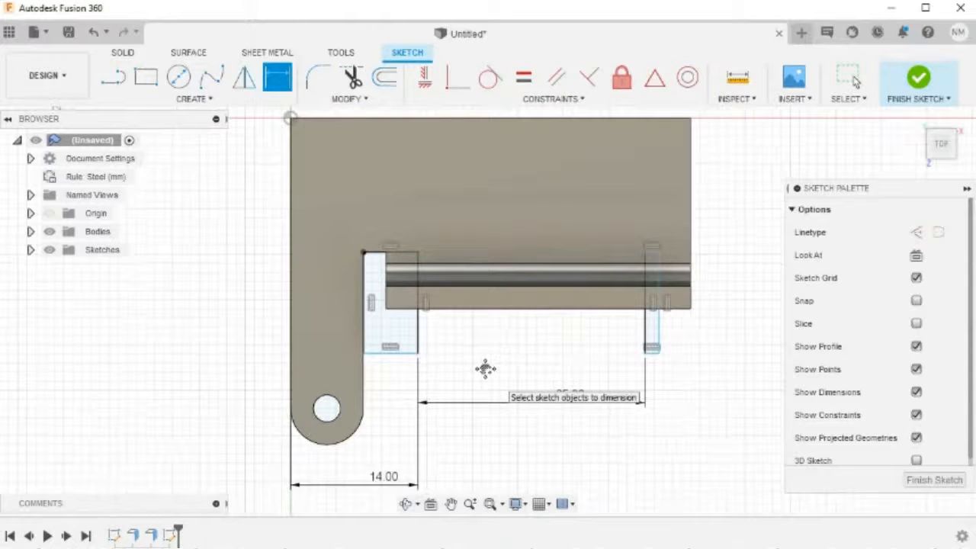
key("Escape")
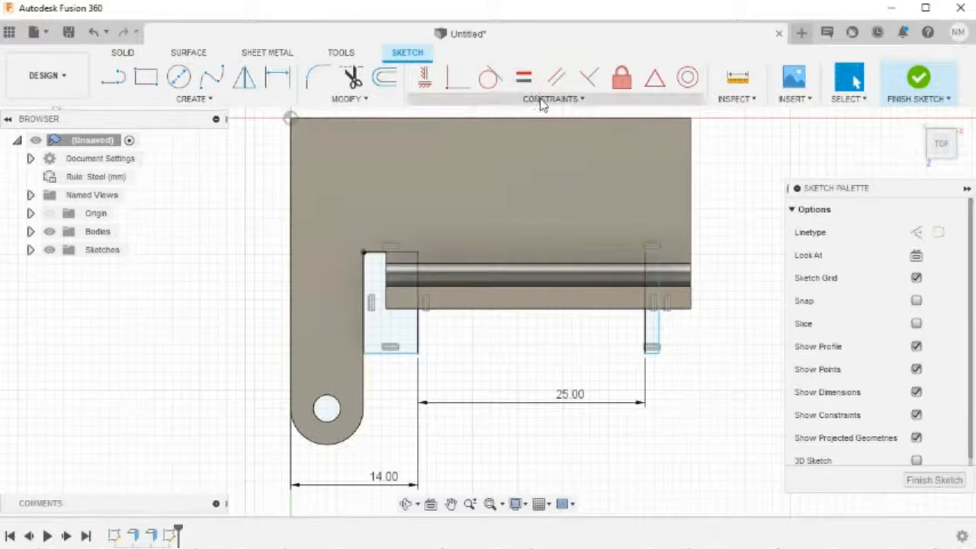
Apply Collinear constraints between the outer horizontal sides of both rectangles and the flange's outer edge.
left_click(541, 100)
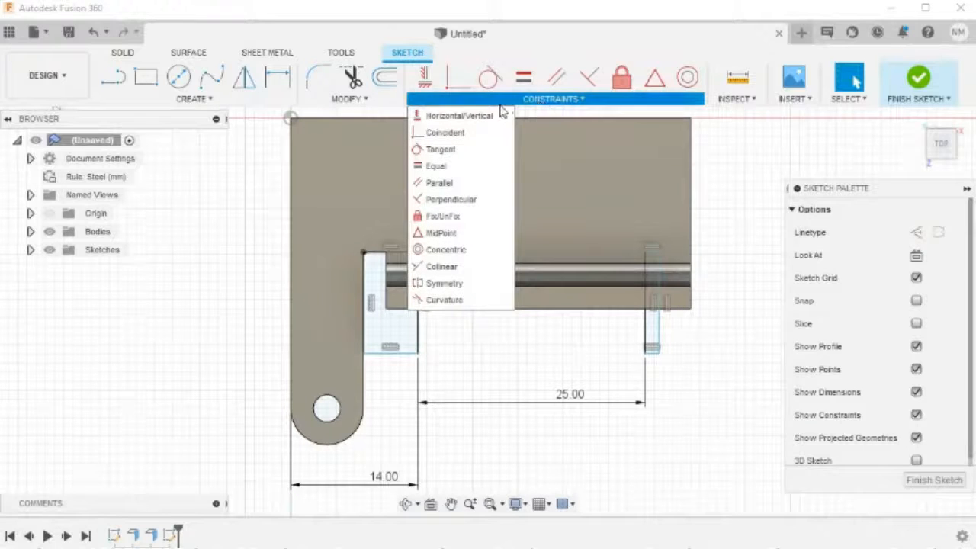
left_click(441, 266)
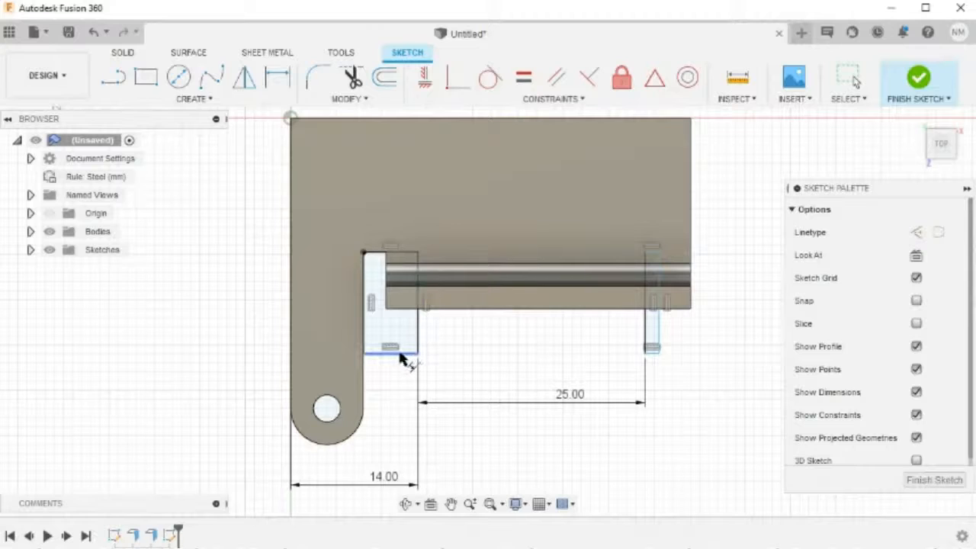
left_click(445, 318)
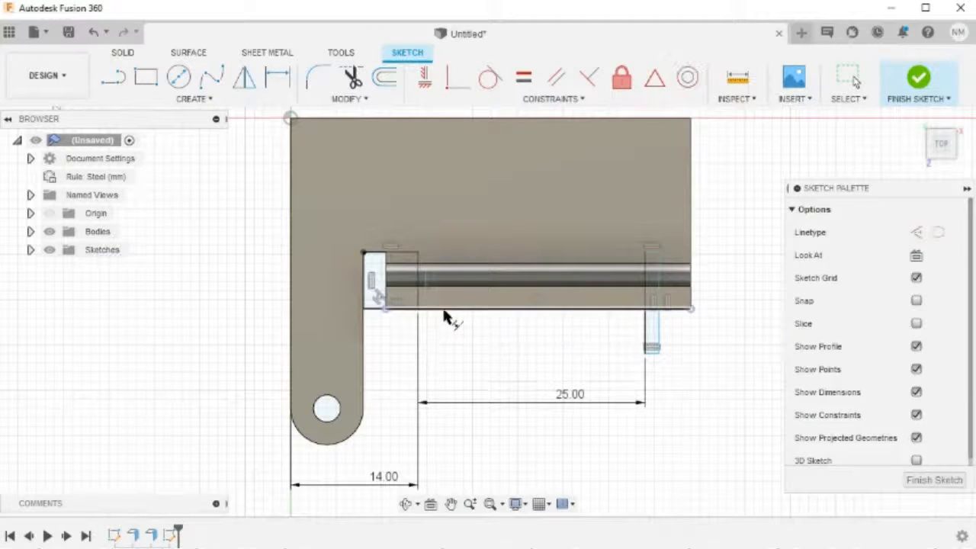
left_click(589, 311)
Make the far rectangle's outer vertical side collinear with the plate's end edge.
scroll(640, 355, "up", 6)
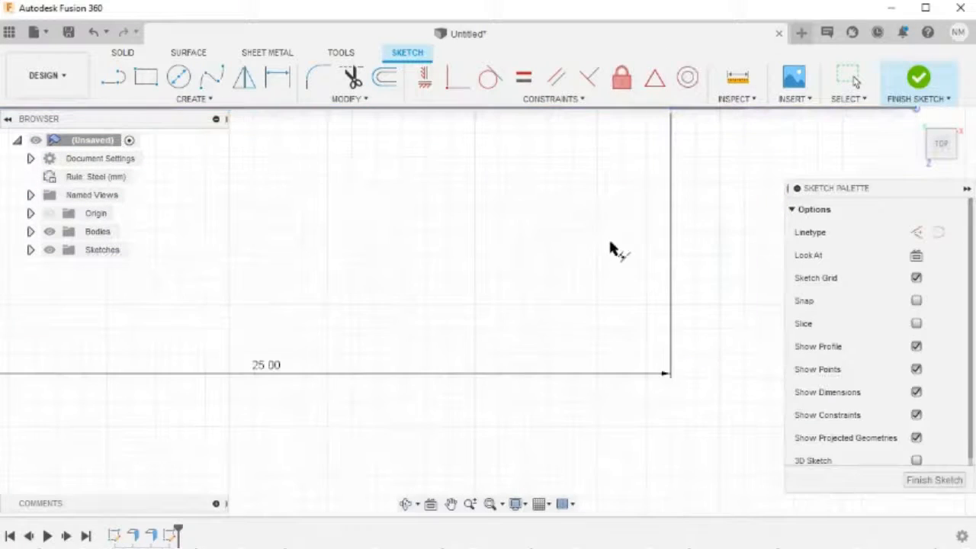
scroll(611, 248, "down", 6)
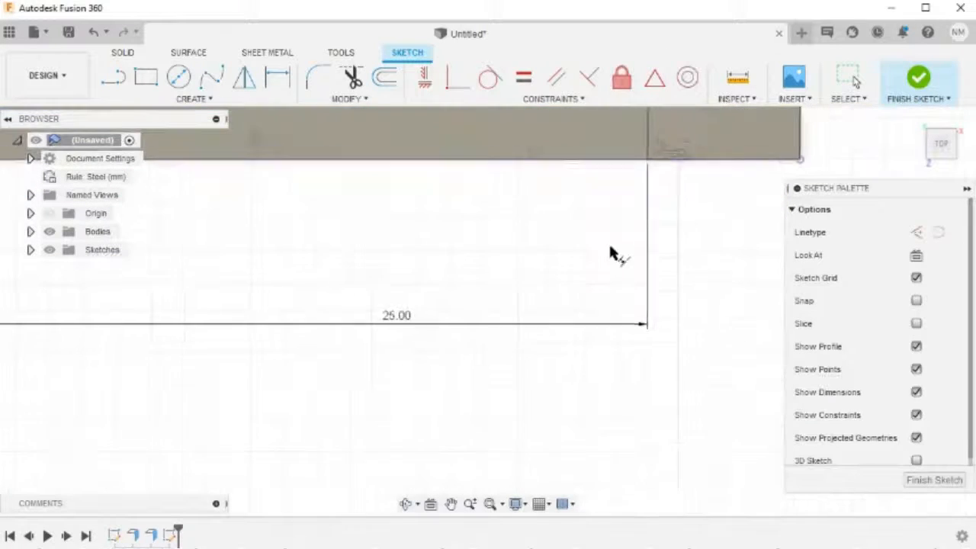
middle_click_drag(520, 270, 521, 372)
scroll(557, 367, "up", 1)
scroll(592, 369, "up", 1)
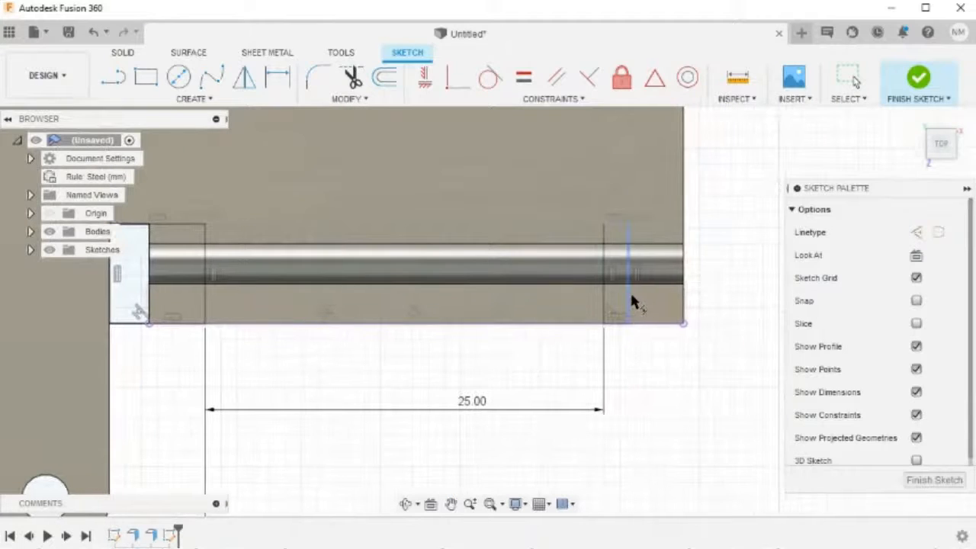
scroll(630, 291, "up", 3)
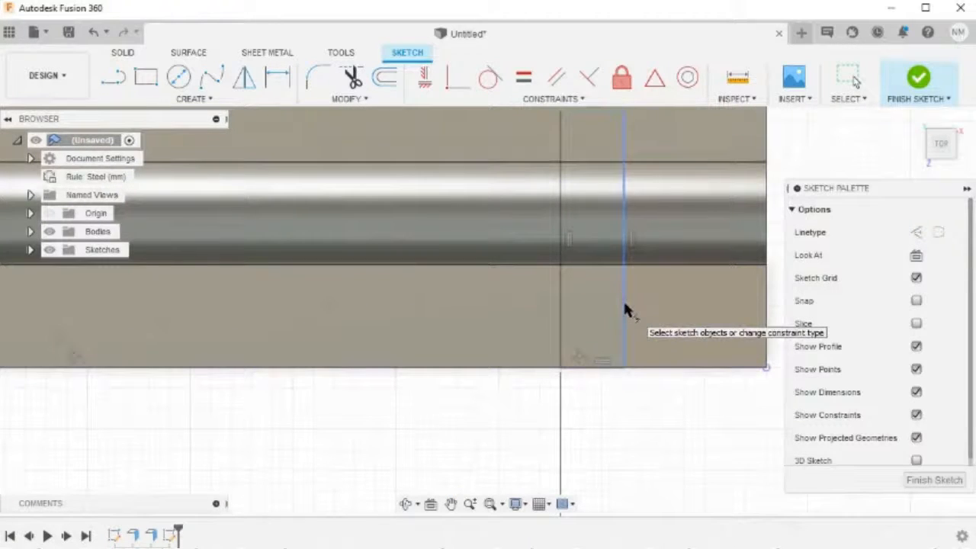
left_click(624, 308)
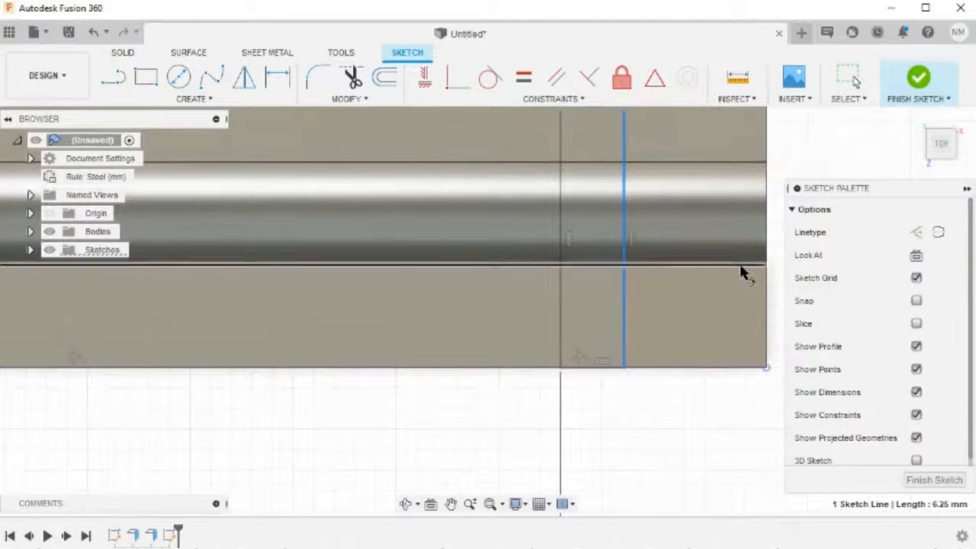
left_click(768, 299)
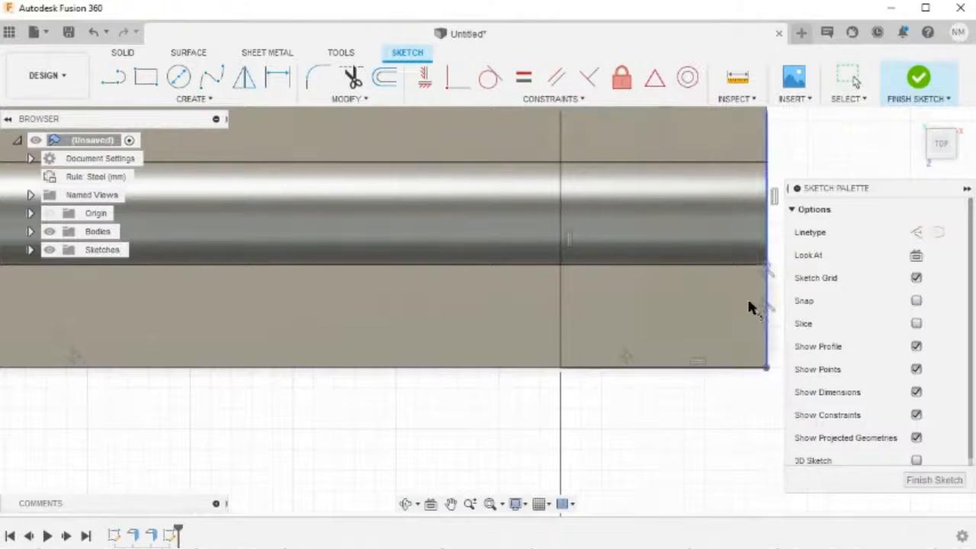
Make the inner horizontal sides of both rectangles collinear with each other and finish the sketch.
scroll(676, 404, "down", 2)
scroll(523, 449, "down", 2)
mouse_move(483, 460)
middle_mouse_down()
mouse_move(523, 426)
mouse_move(523, 451)
mouse_move(541, 453)
middle_mouse_up()
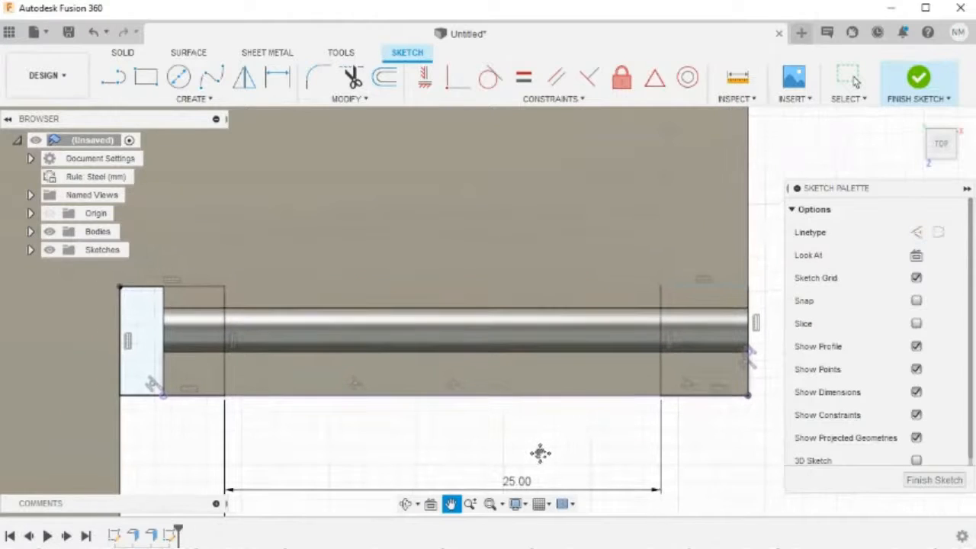
left_click(721, 291)
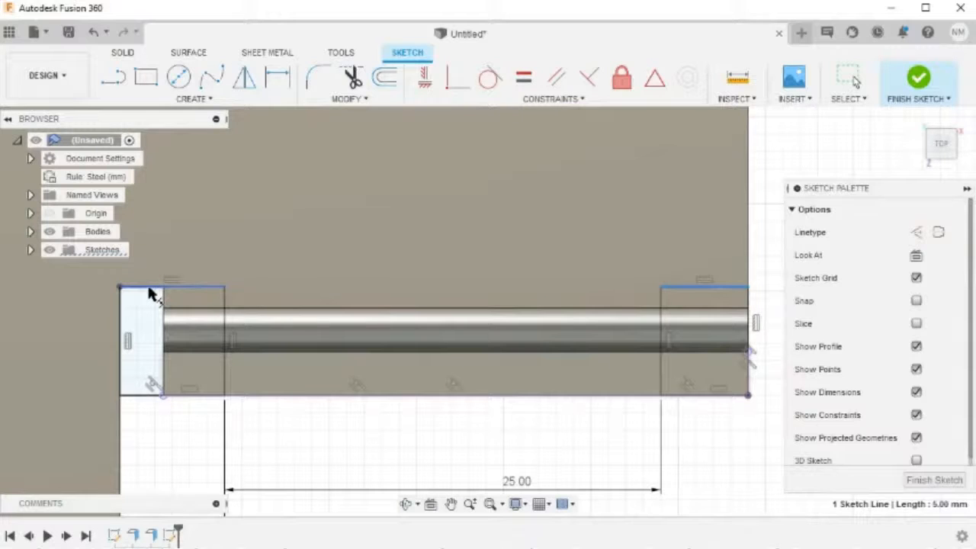
key("Escape")
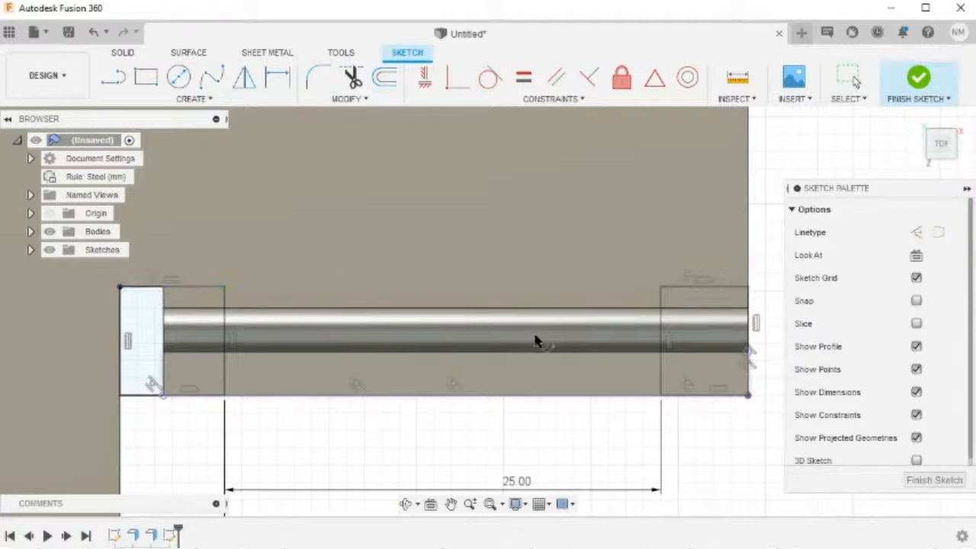
scroll(584, 392, "down", 1)
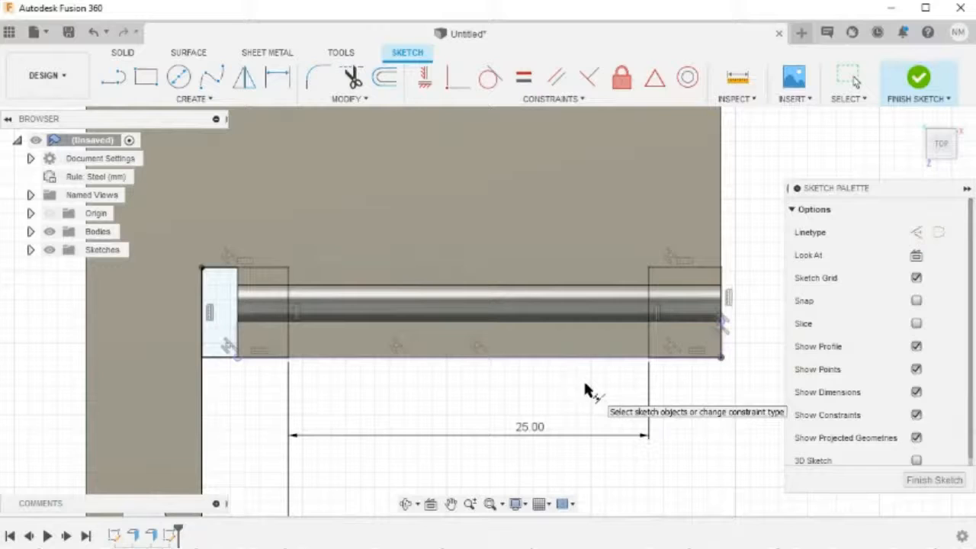
left_click(911, 82)
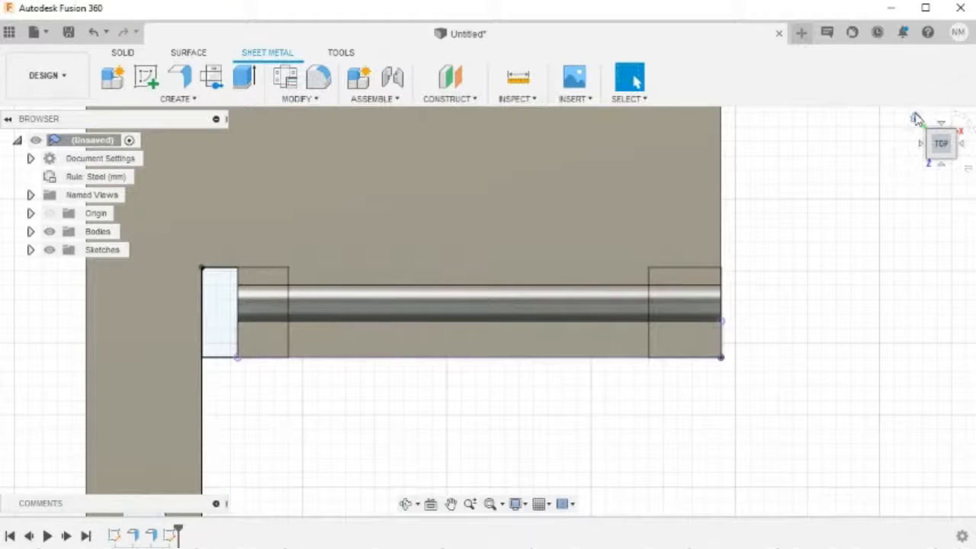
Start an Extrude and select the four profile regions that make up the two rectangles at the flange's ends.
left_click(916, 119)
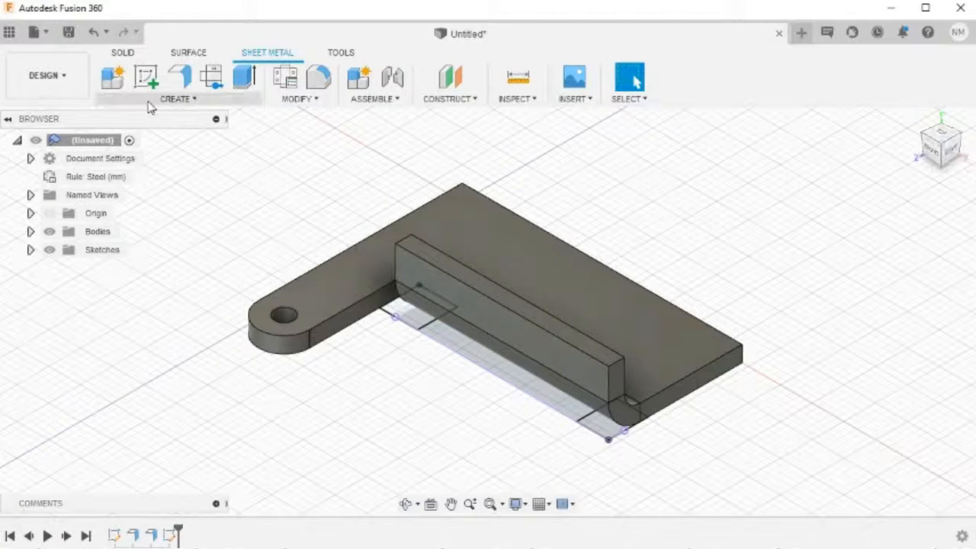
left_click(246, 91)
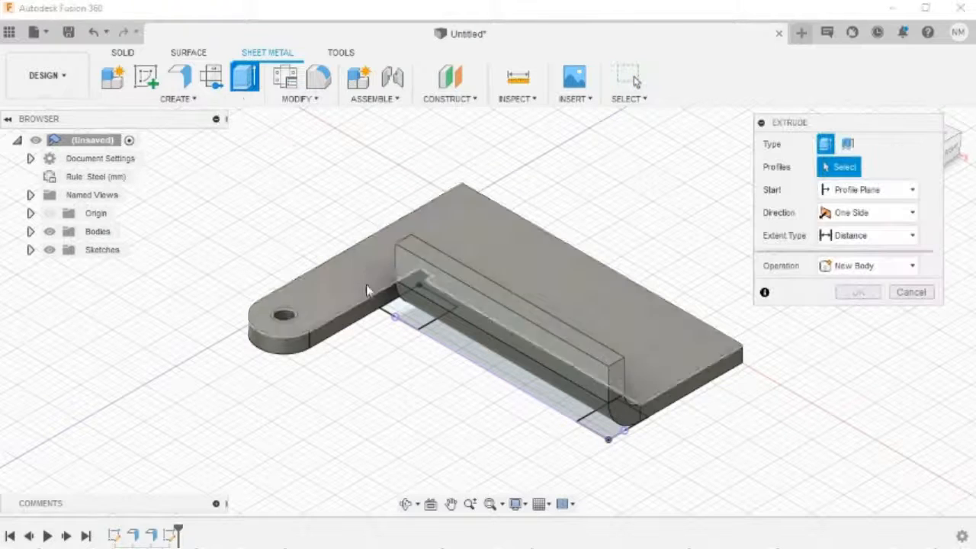
middle_click_drag(405, 359, 425, 227, "shift")
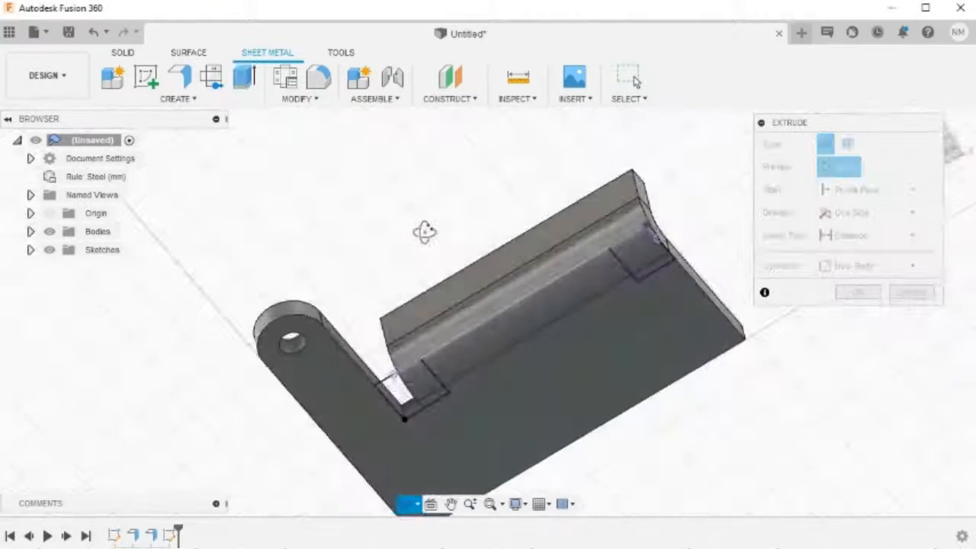
left_click(405, 396)
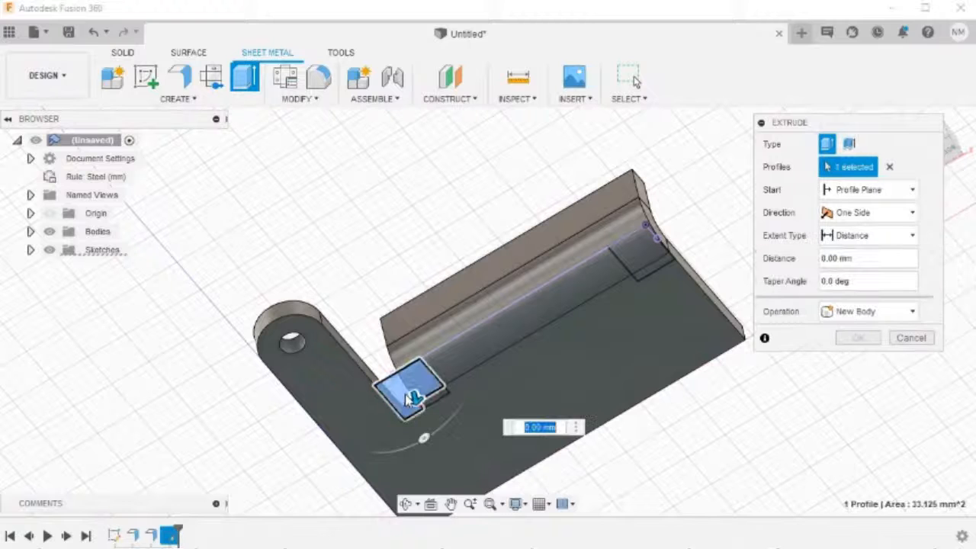
scroll(405, 394, "up", 5)
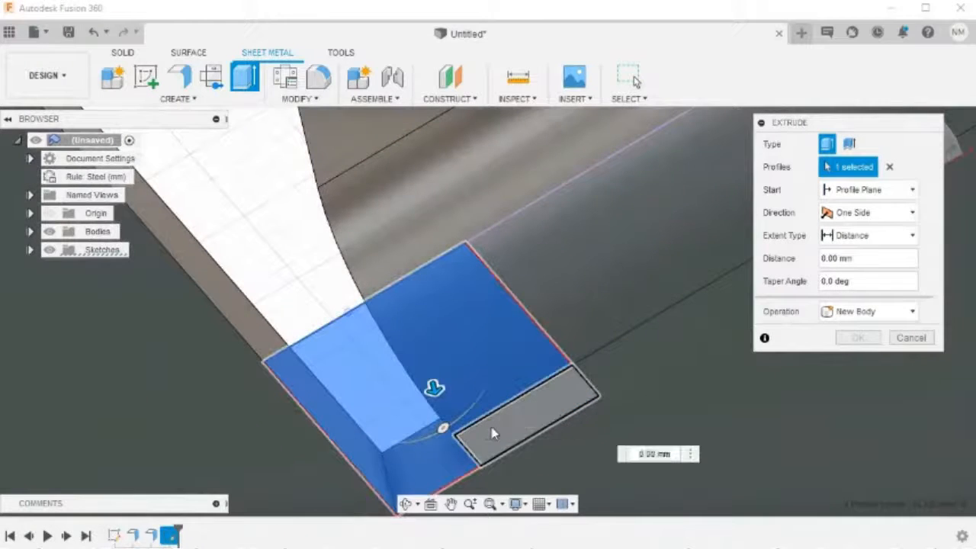
left_click(534, 408)
scroll(534, 408, "down", 5)
middle_click_drag(652, 302, 374, 288)
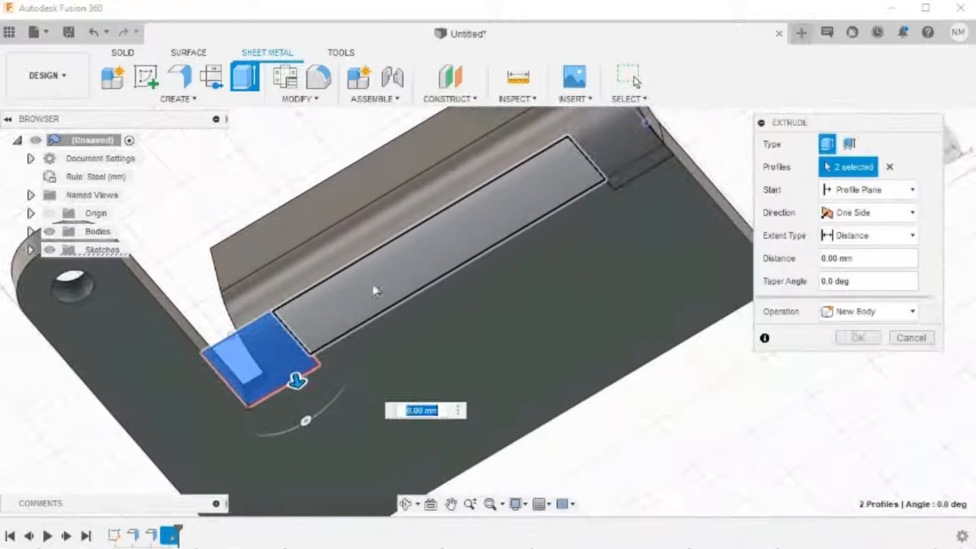
left_click(607, 172)
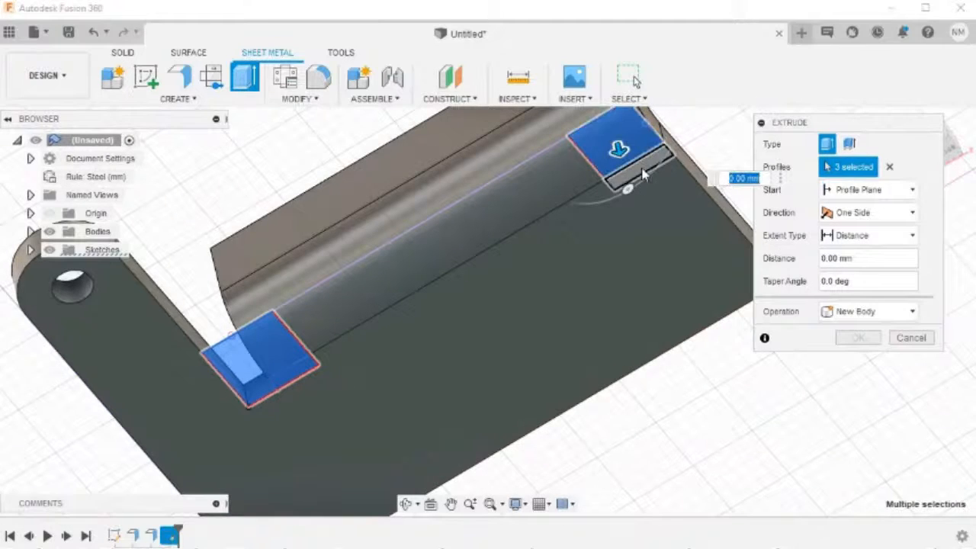
left_click(643, 174)
middle_click_drag(579, 276, 571, 329, "shift")
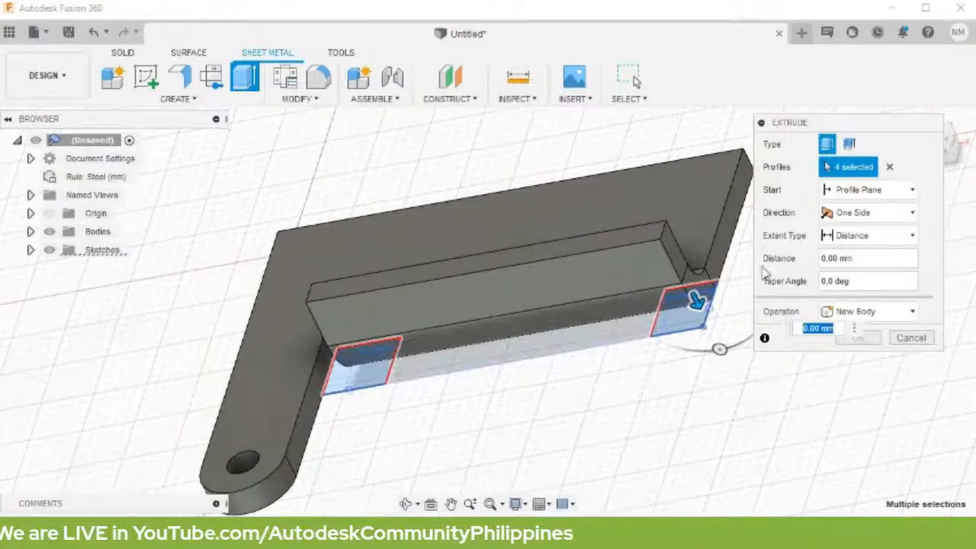
Cut the selected profiles with extent To Object, up to the flange's upper edge face, and return to the home view.
left_click(840, 238)
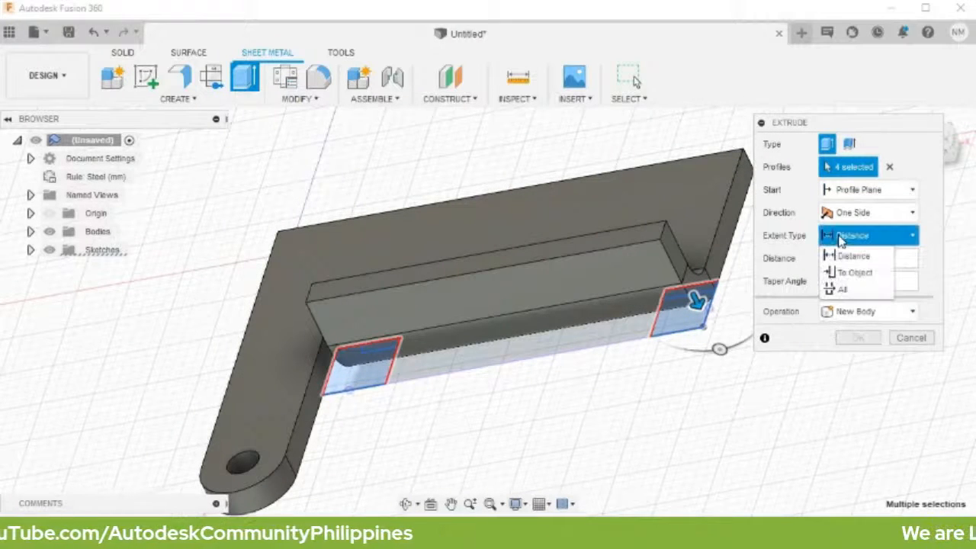
left_click(868, 274)
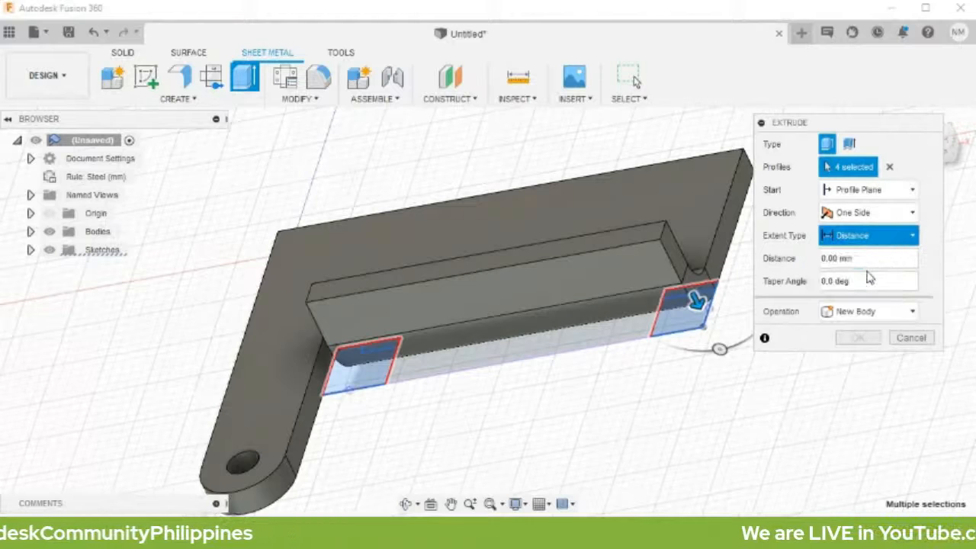
left_click(628, 244)
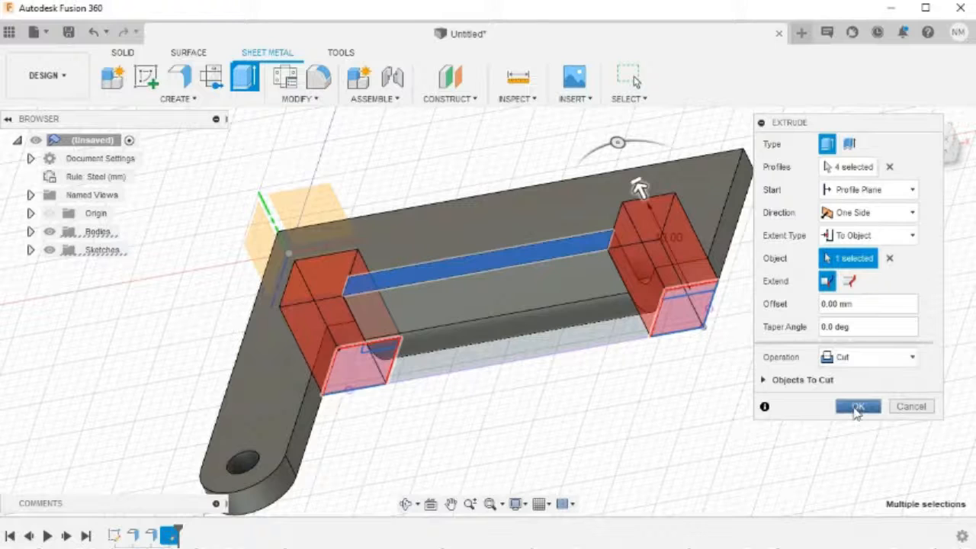
left_click(858, 406)
left_click(915, 119)
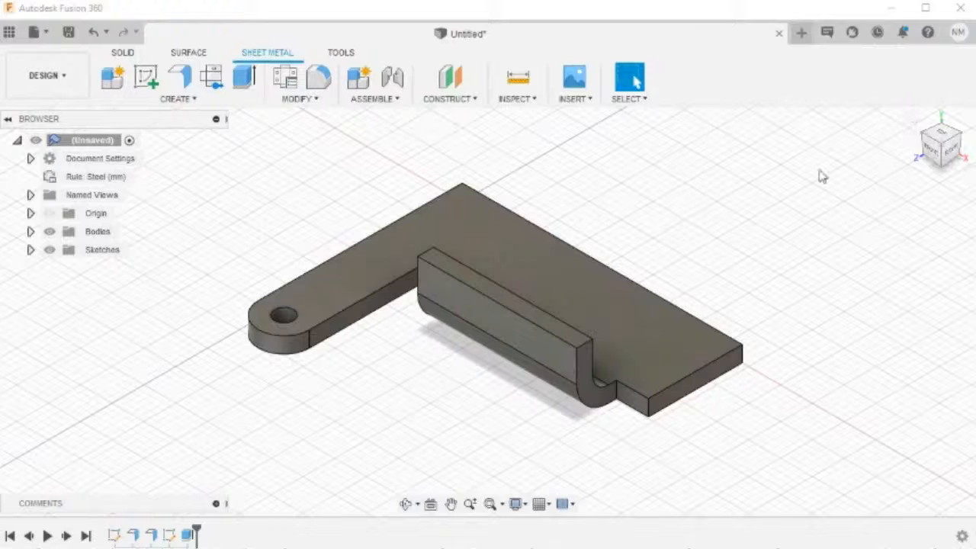
Create a sketch on the L-shaped end face of the shortened flange near the plate's outer end.
scroll(811, 231, "up", 2)
middle_click_drag(773, 324, 754, 231)
scroll(754, 232, "up", 1)
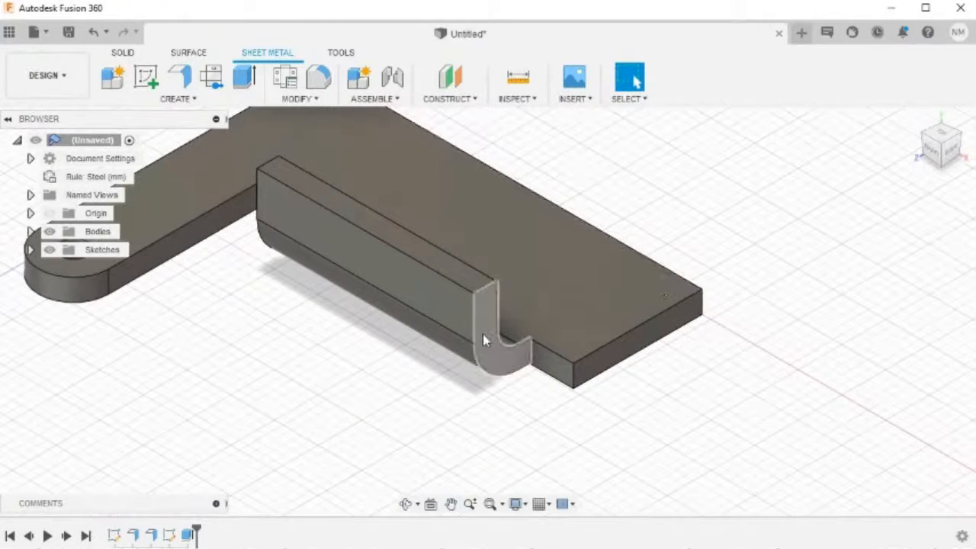
left_click(483, 334)
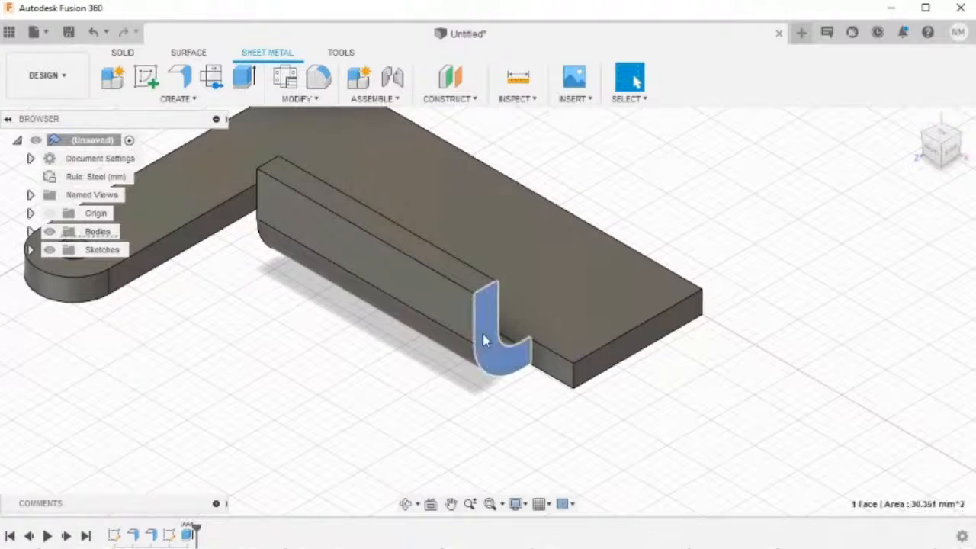
right_click(484, 338)
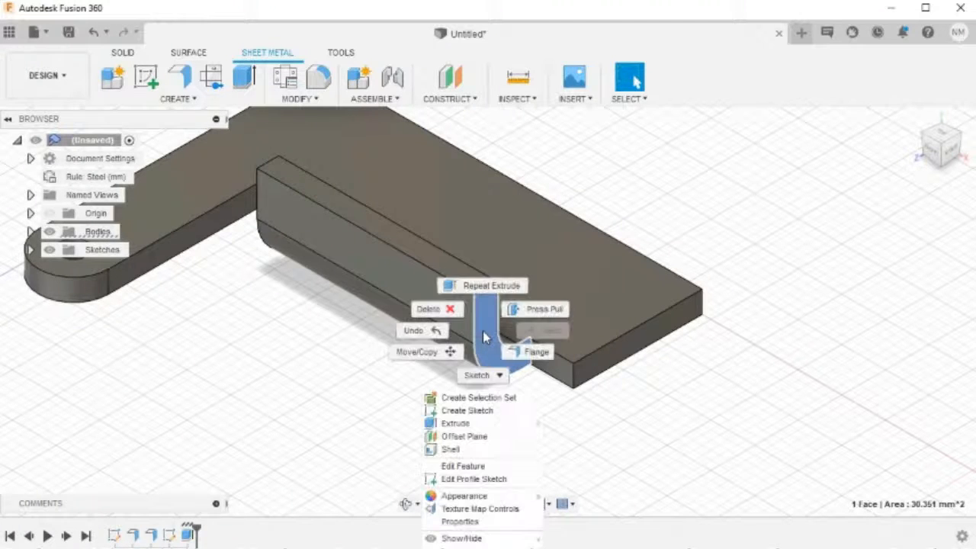
left_click(468, 412)
Sketch a sloped line about 54 mm long, rising over the plate from the inside top corner of the flange's end profile.
scroll(645, 261, "up", 3)
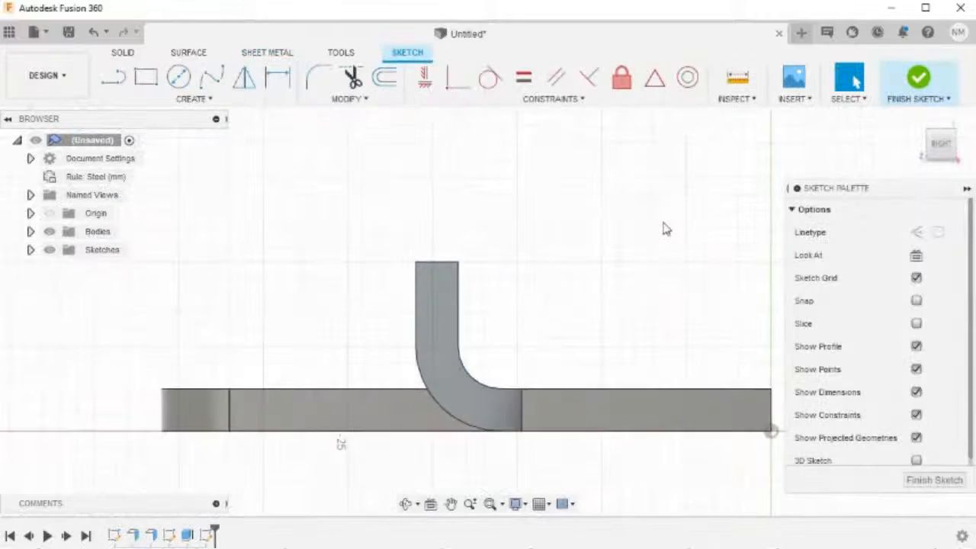
scroll(664, 225, "down", 5)
mouse_move(674, 215)
middle_mouse_down()
mouse_move(671, 246)
mouse_move(573, 305)
middle_mouse_up()
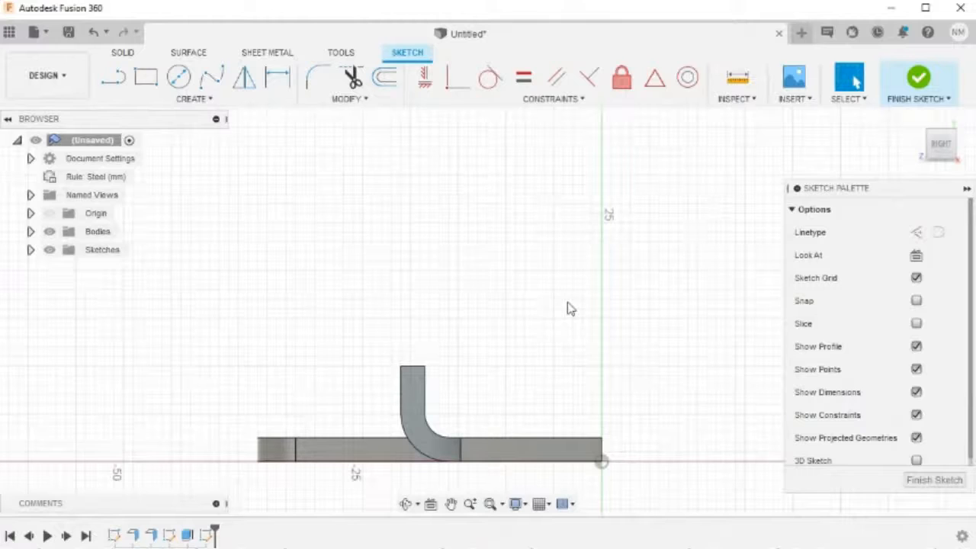
key("l")
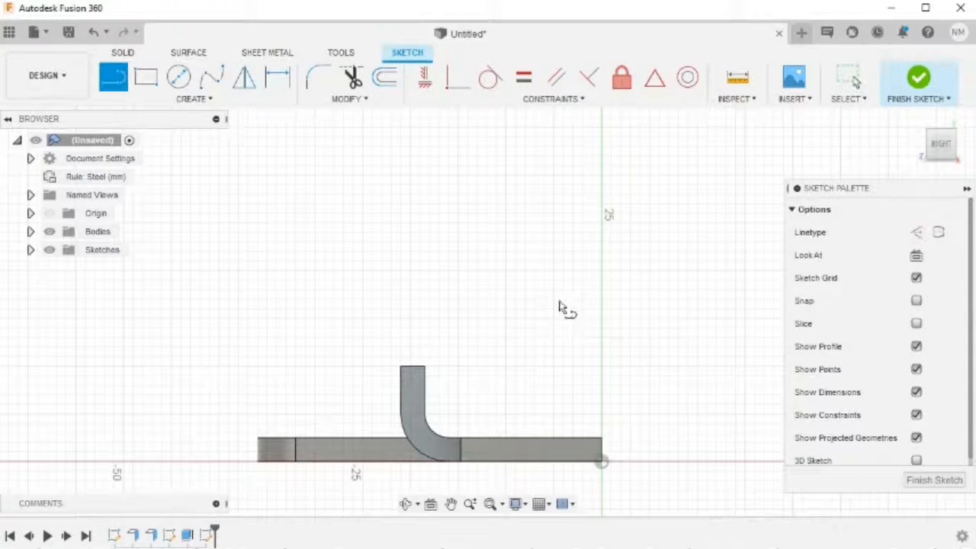
left_click(424, 366)
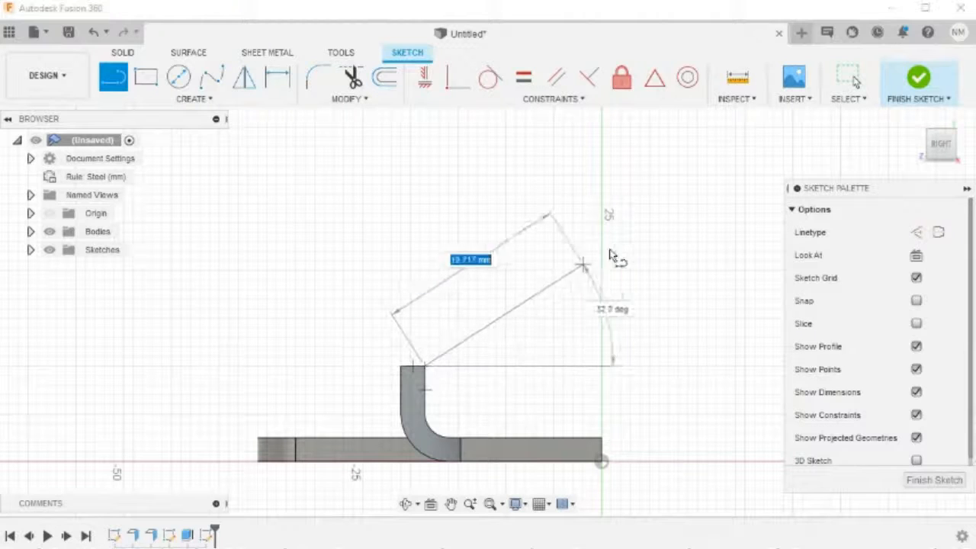
key("Tab")
middle_click_drag(770, 133, 680, 179)
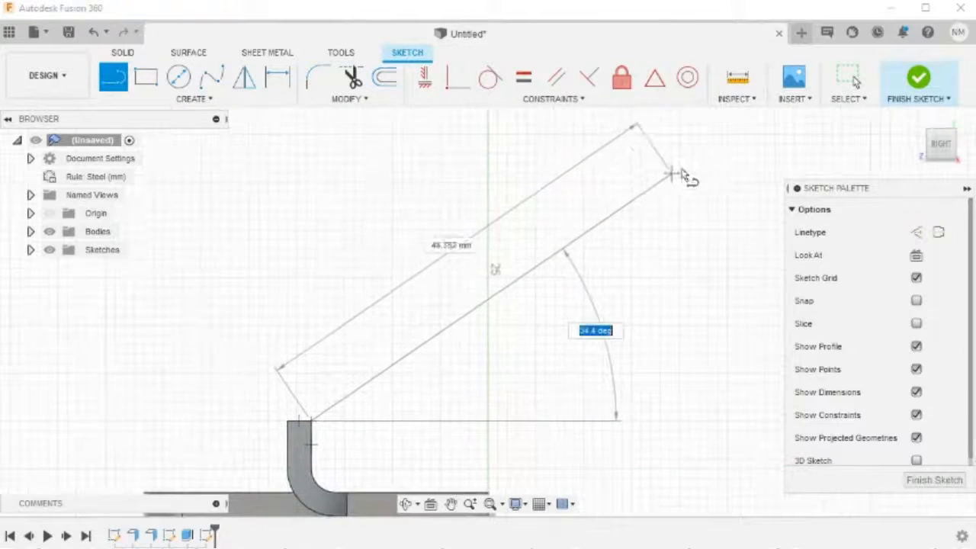
left_click(747, 142)
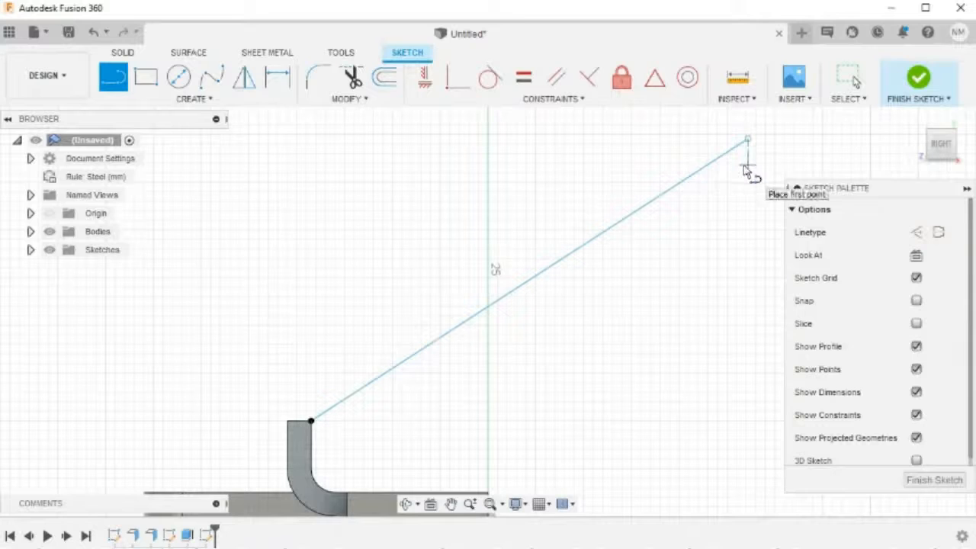
Dimension the sloped line's length and set it to 40 mm.
key("d")
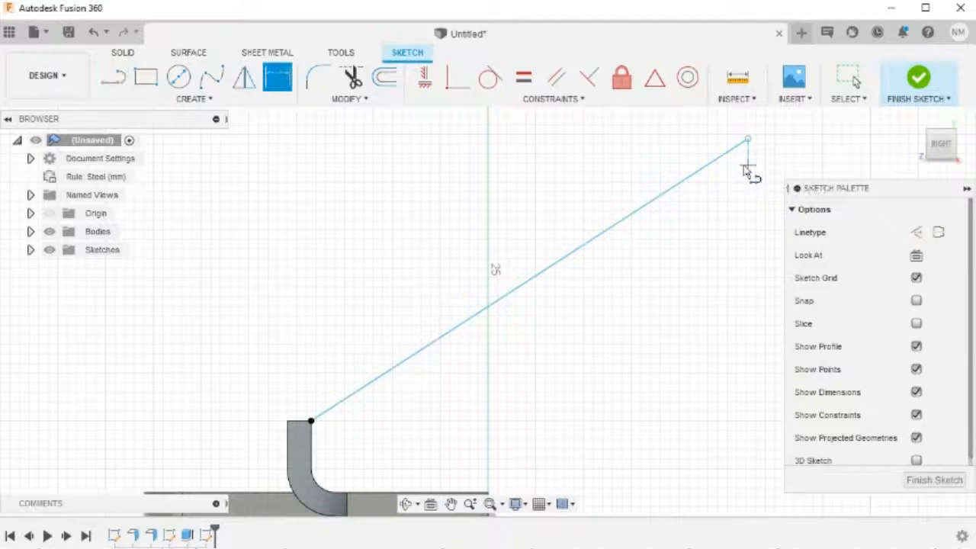
left_click(614, 230)
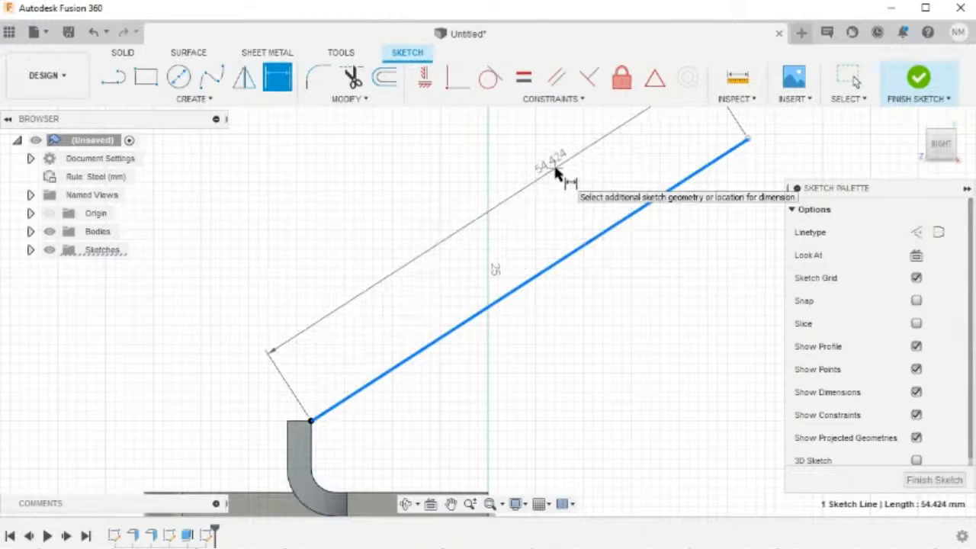
left_click(556, 174)
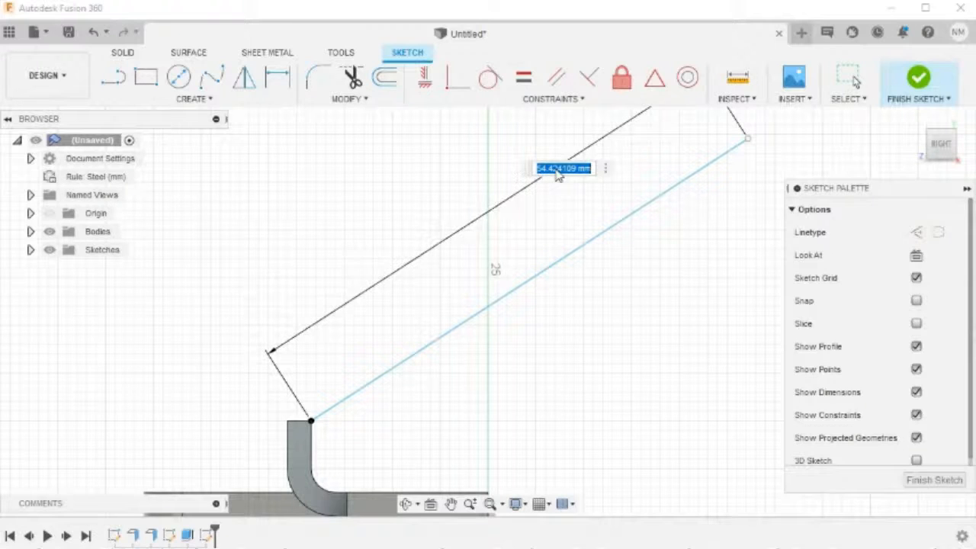
type("40")
key("Return")
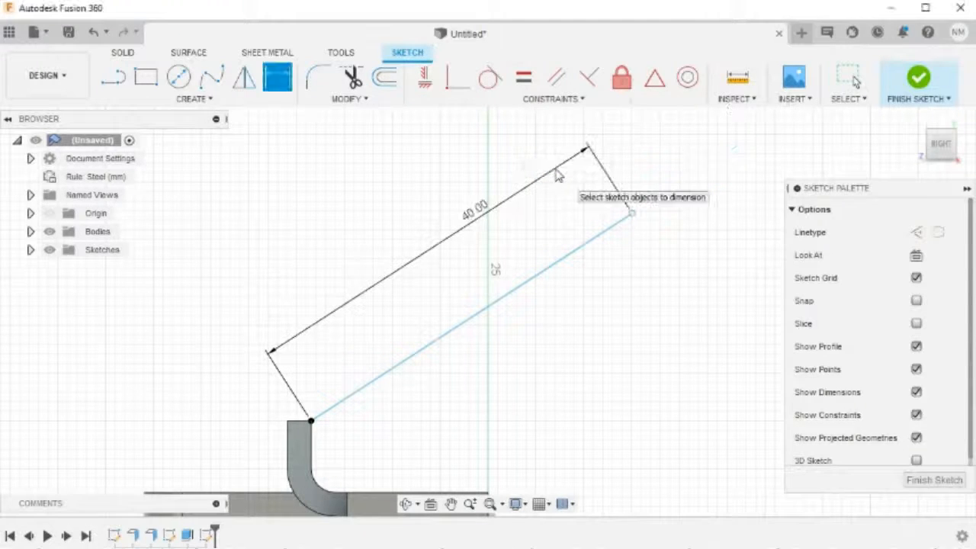
Dimension the angle between the sloped line and the flange's top edge at 47 degrees and finish the sketch.
middle_click_drag(561, 216, 578, 162)
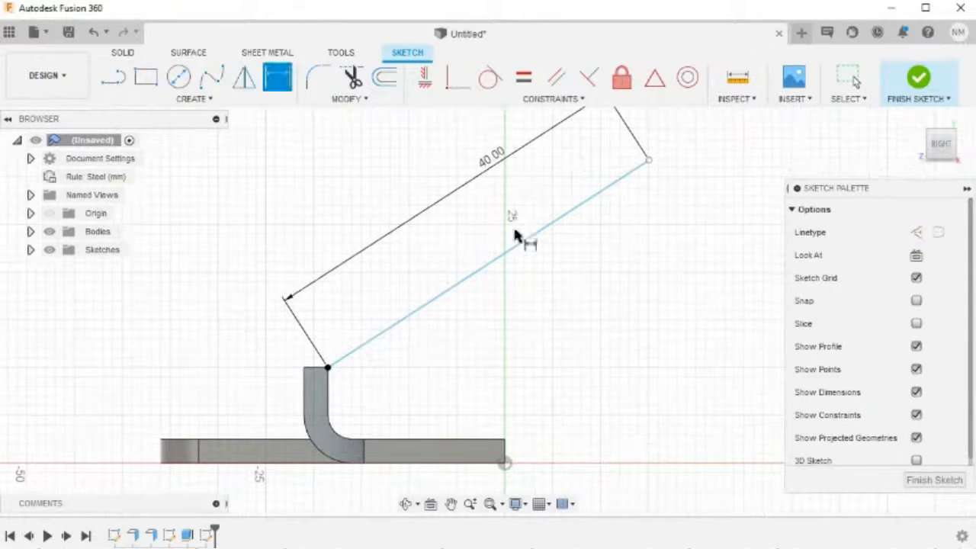
left_click(482, 277)
left_click(318, 369)
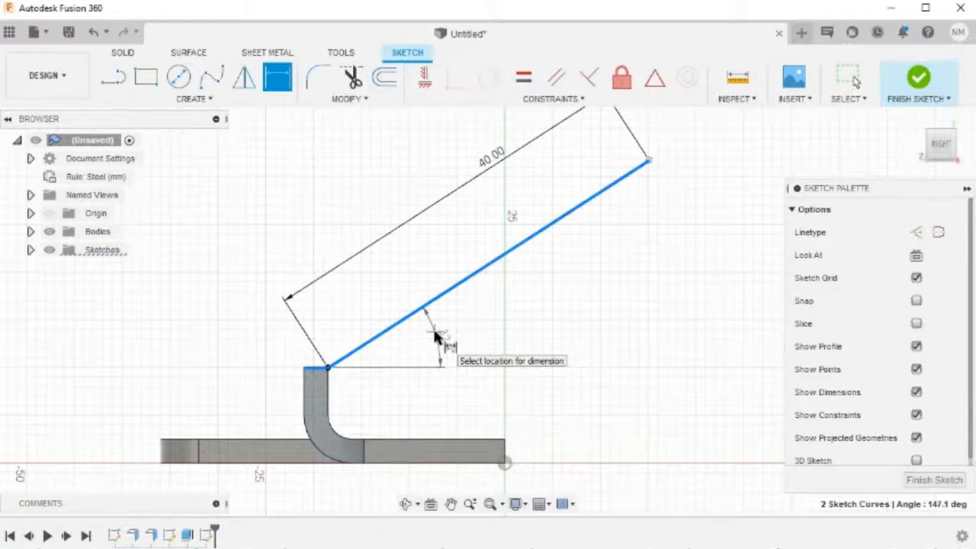
left_click(436, 338)
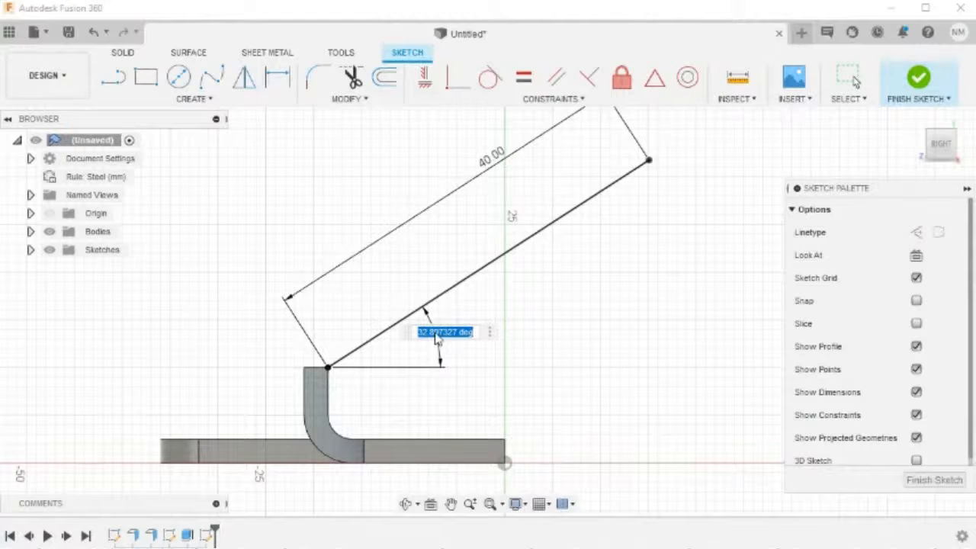
type("47")
key("Return")
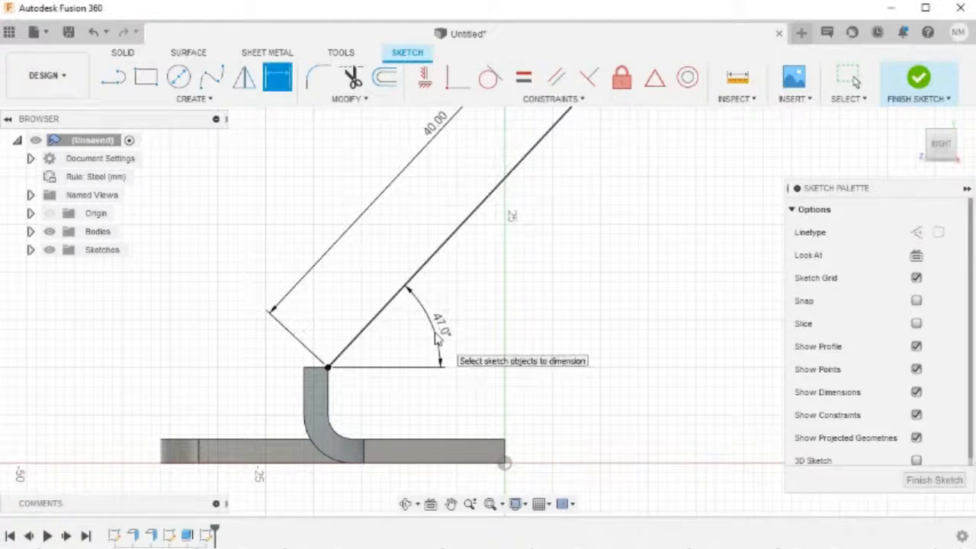
scroll(535, 312, "down", 2)
middle_click_drag(614, 264, 630, 299)
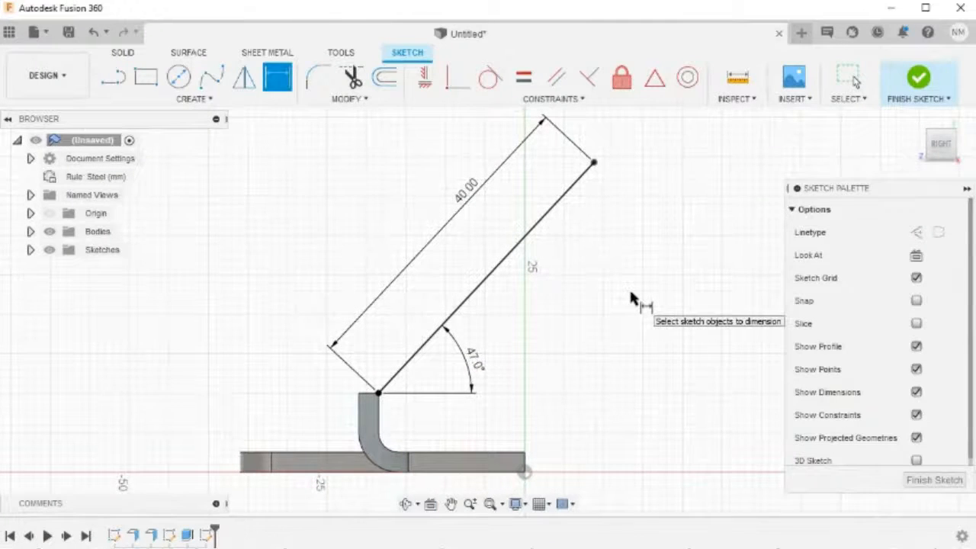
left_click(917, 83)
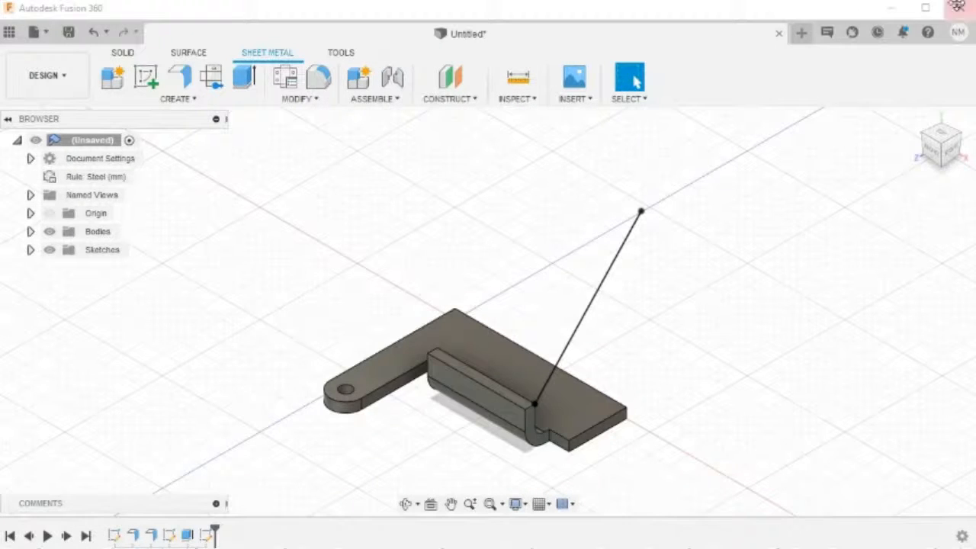
Create a contour flange from the 40 mm sloped line along the full top edge of the short bent flange.
left_click(179, 77)
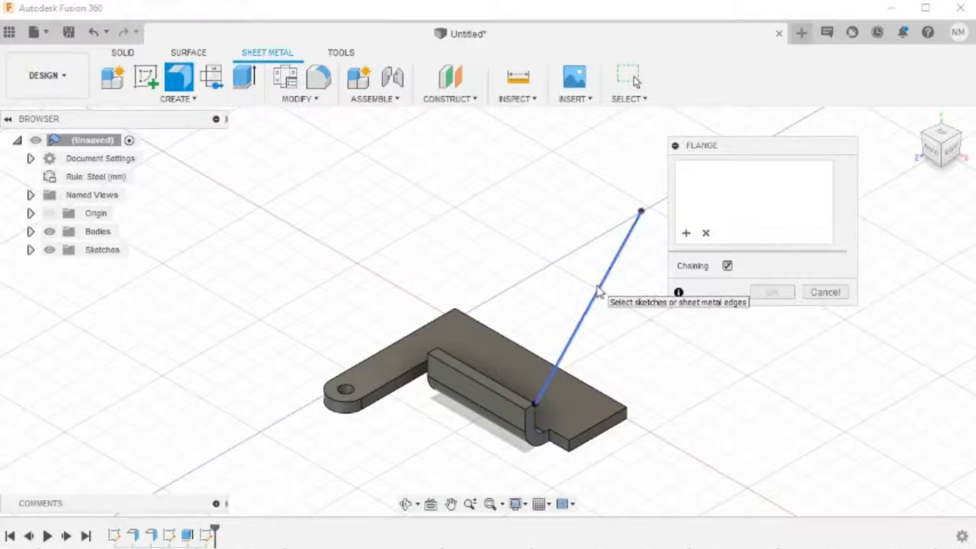
left_click(598, 290)
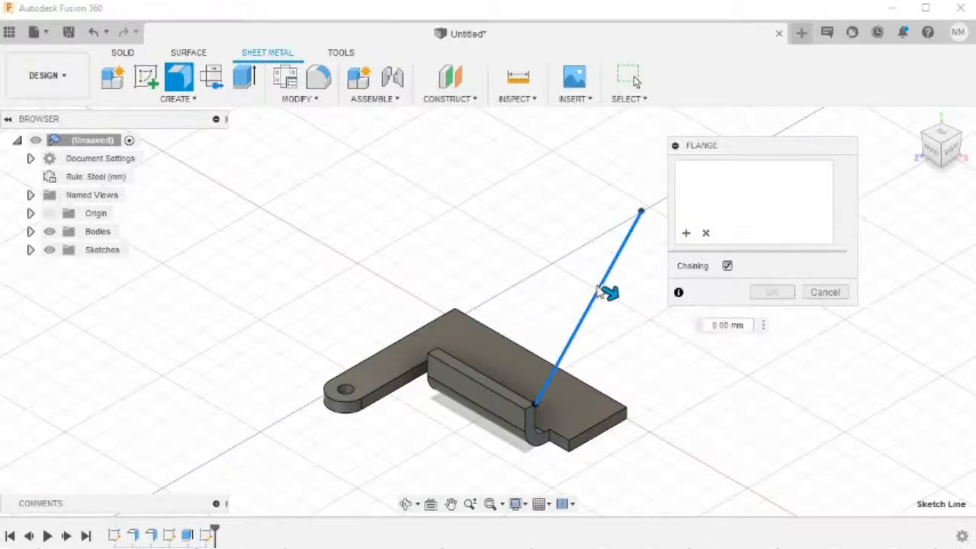
left_click(503, 392)
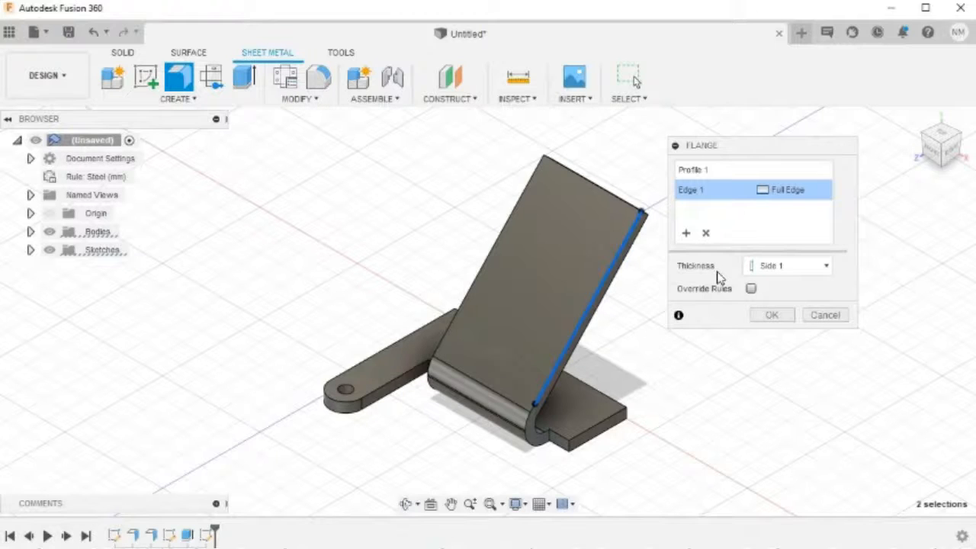
left_click(763, 319)
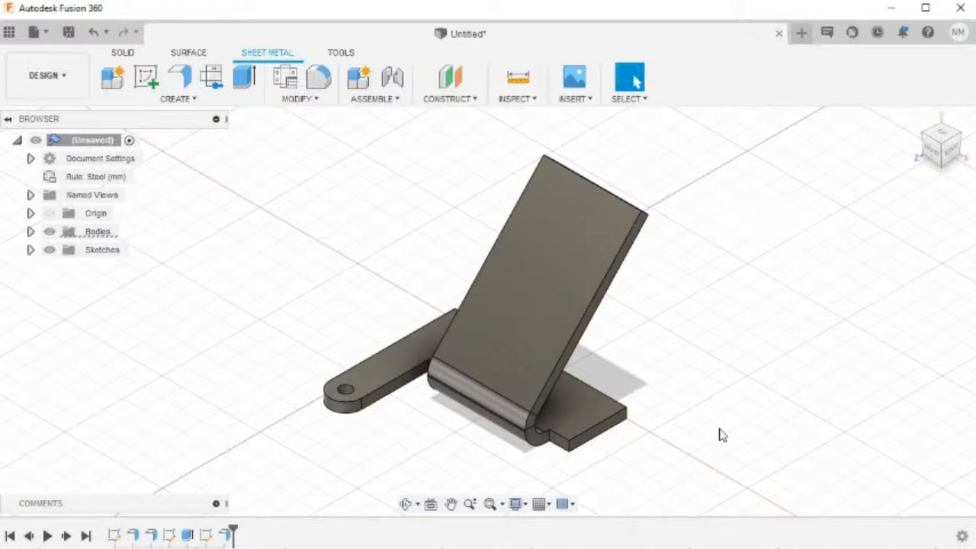
Create a sketch on the narrow side face of the sloped flange.
scroll(656, 259, "up", 5)
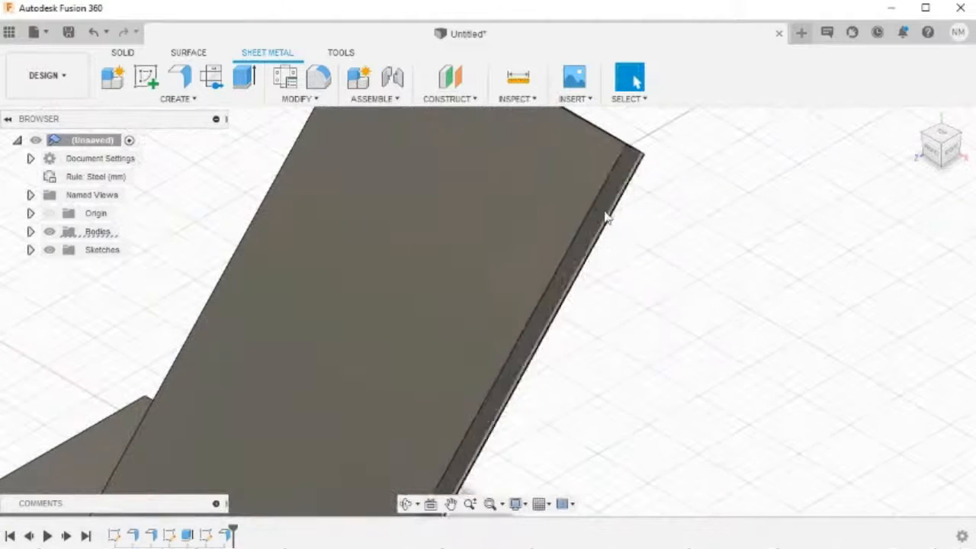
left_click(602, 213)
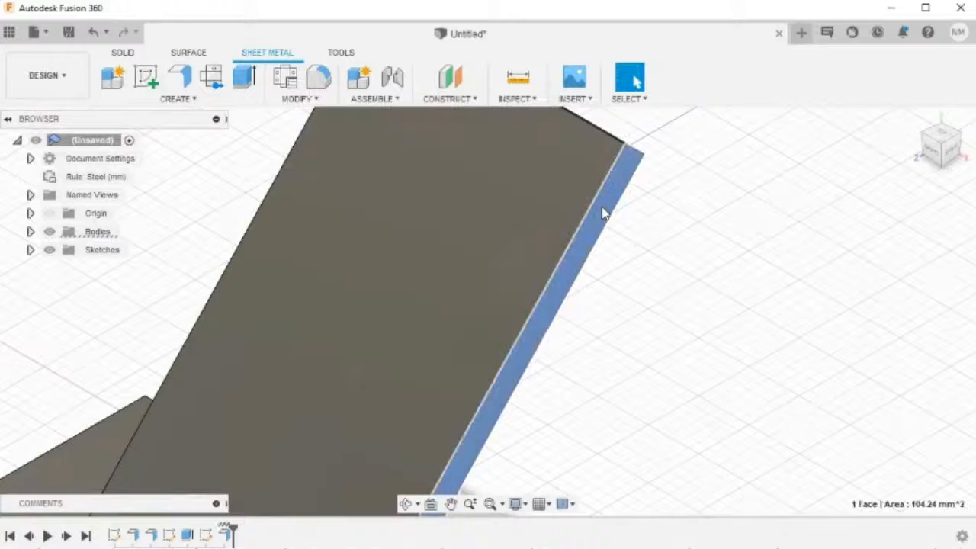
right_click(602, 213)
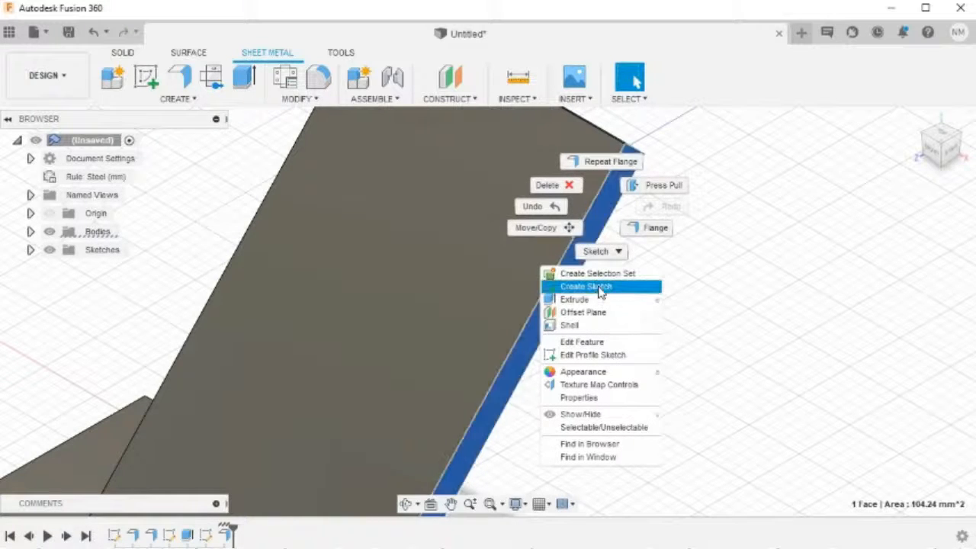
left_click(574, 286)
middle_click_drag(598, 292, 575, 264)
Draw a 16 mm horizontal line outward from the lower corner of the sloped flange's upper end and finish the sketch.
key("l")
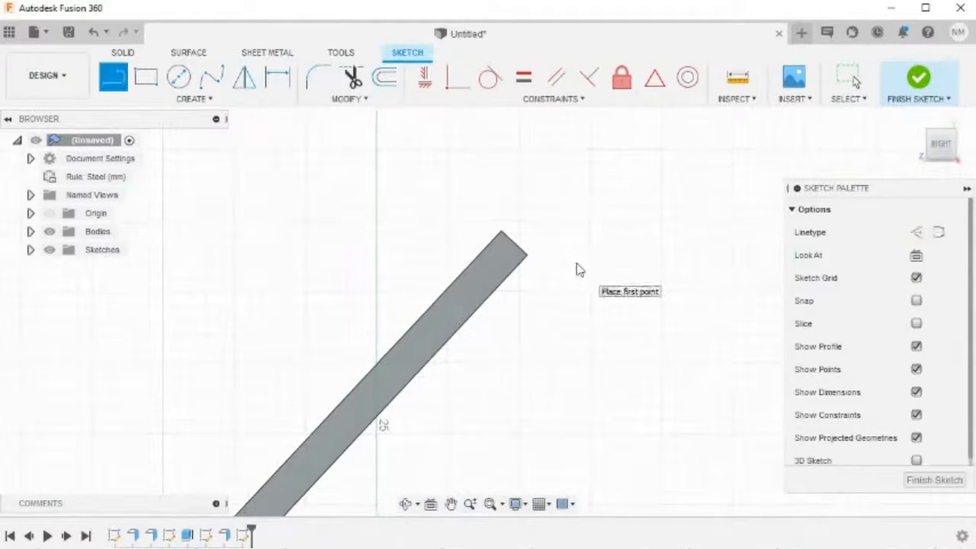
left_click(526, 255)
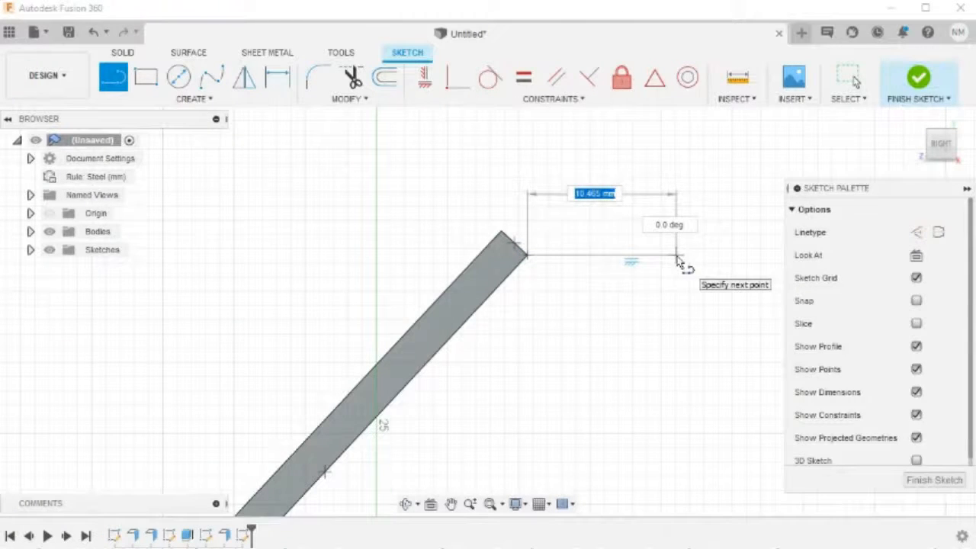
type("16")
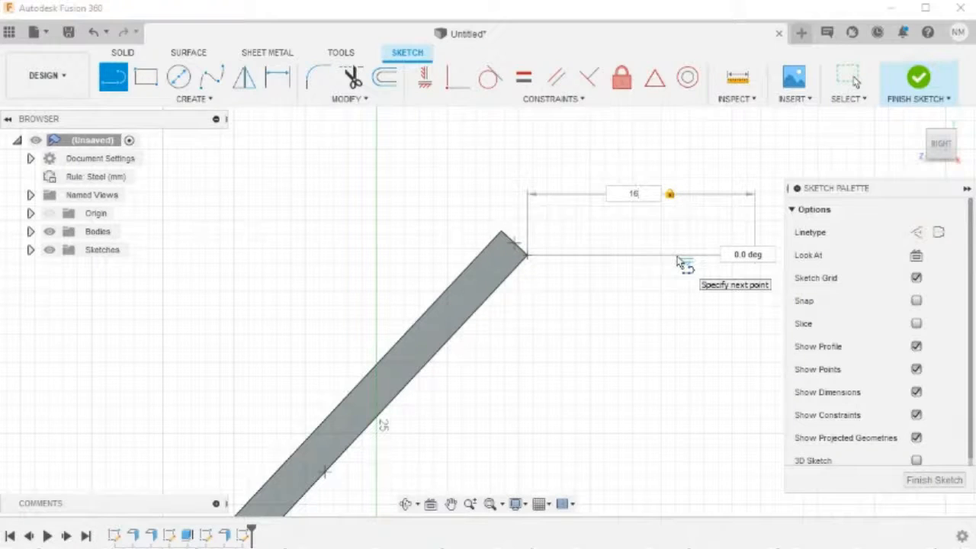
key("Return")
key("Escape")
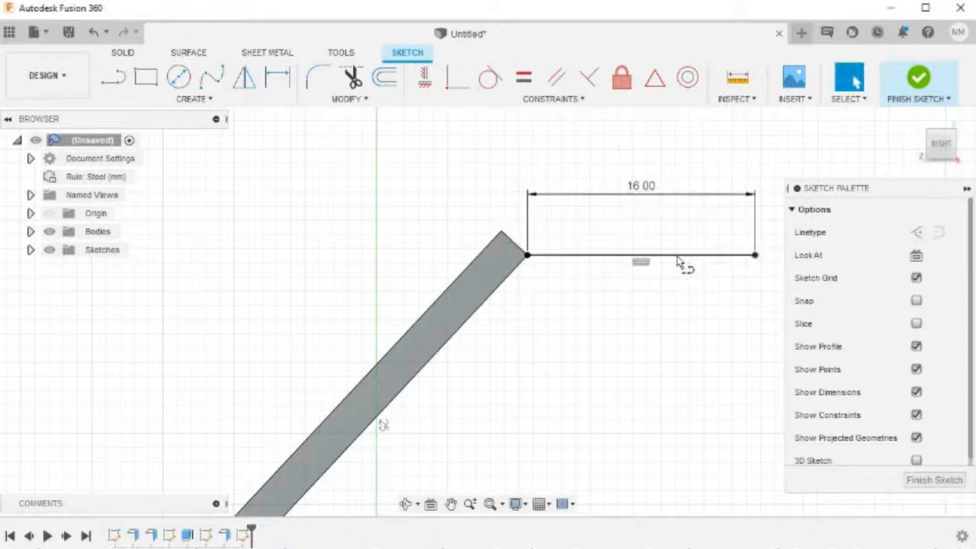
middle_click_drag(681, 278, 594, 269)
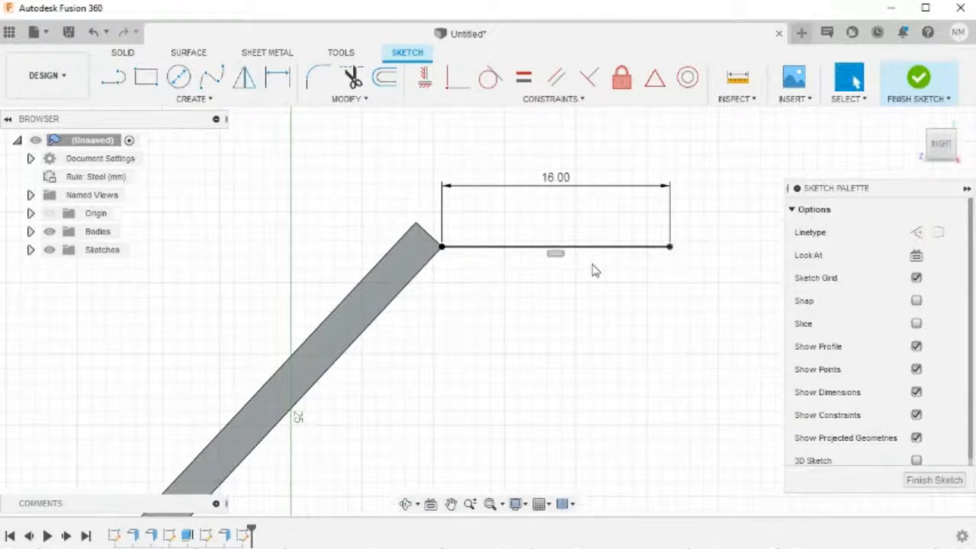
left_click(915, 84)
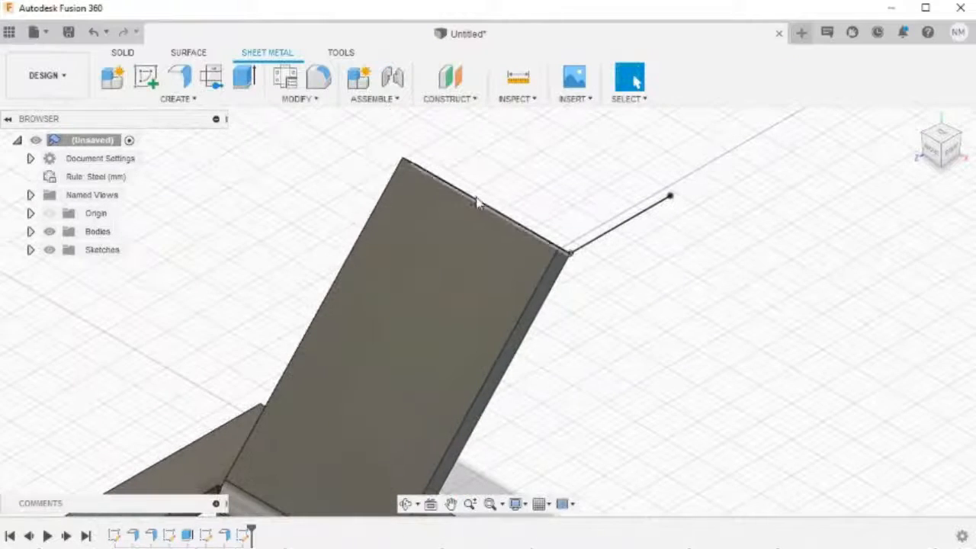
Create a contour flange from the 16 mm horizontal line along the full edge at the sloped flange's upper end.
left_click(181, 79)
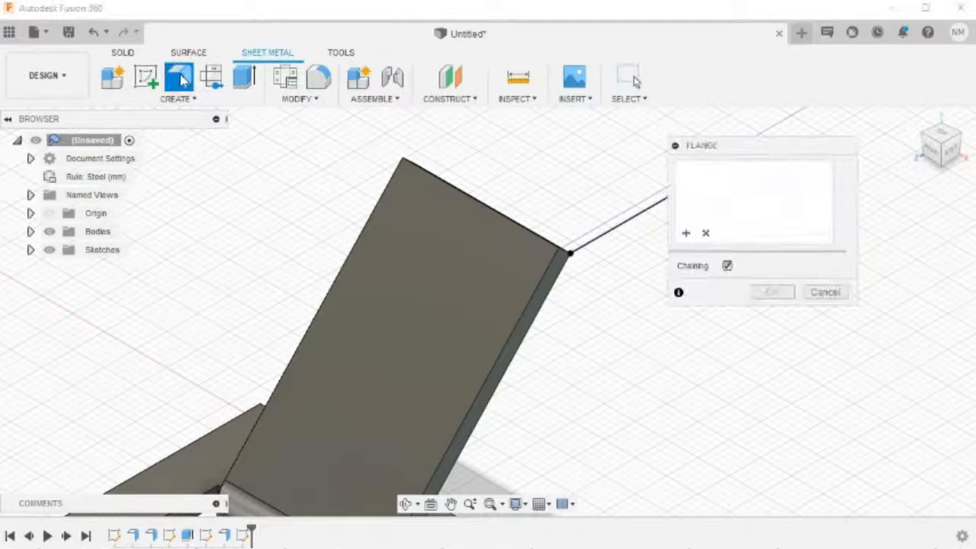
left_click(605, 240)
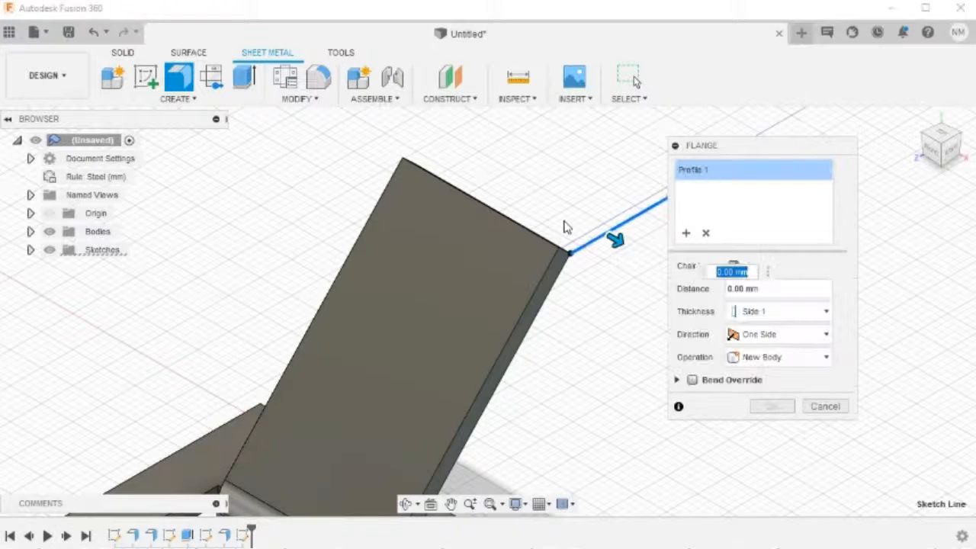
middle_click_drag(564, 222, 484, 225, "shift")
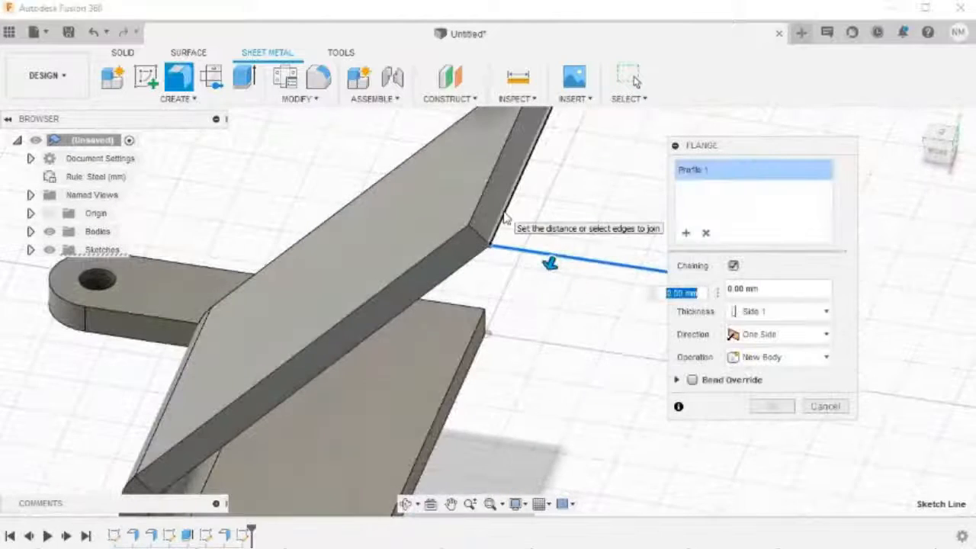
left_click(505, 217)
middle_click_drag(508, 277, 599, 298, "shift")
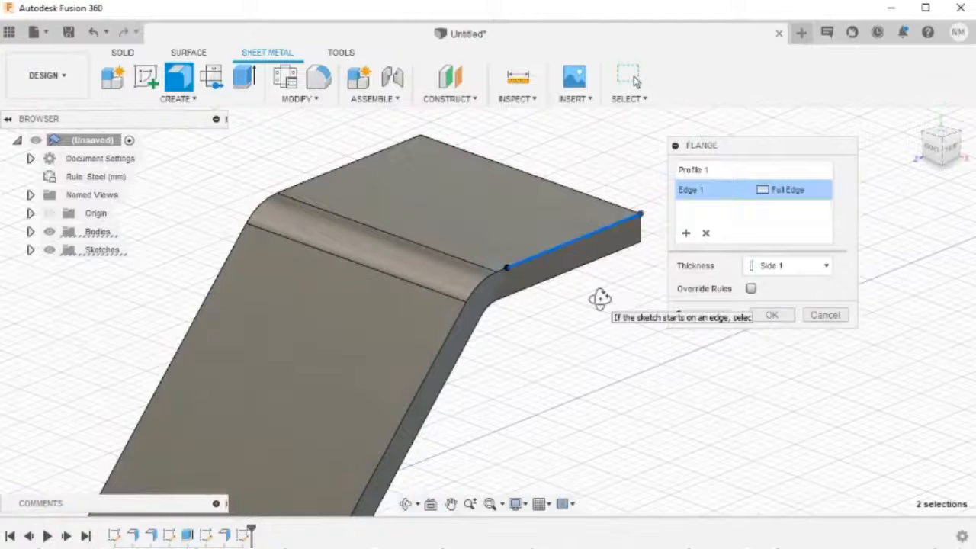
left_click(773, 318)
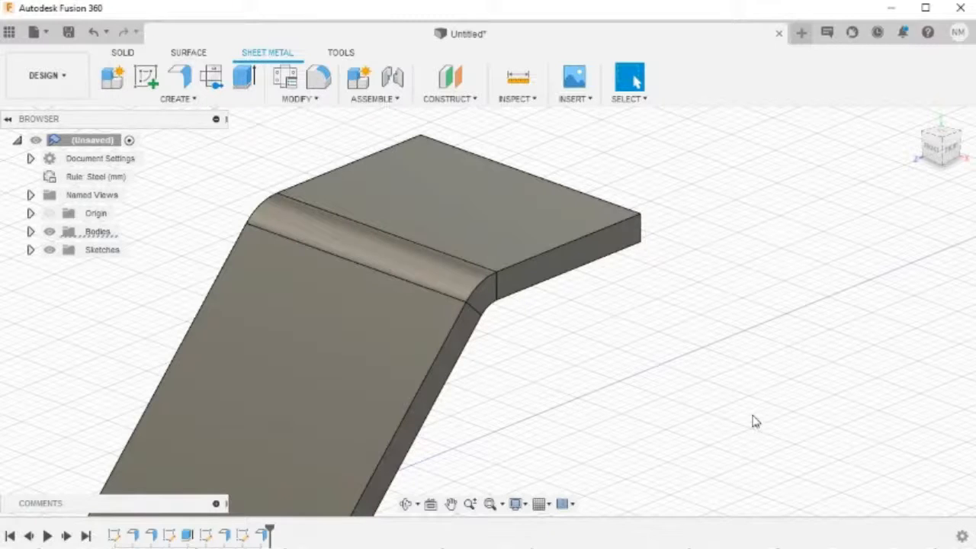
Sketch a 15 mm diameter circle on the end flange's top face, centred on the midpoint of its outer edge, and finish the sketch.
left_click(556, 212)
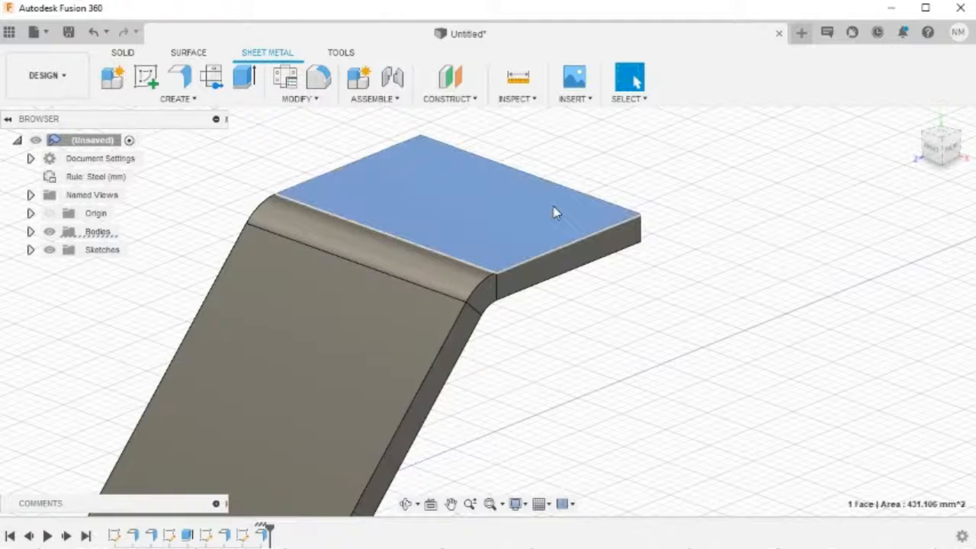
right_click(556, 212)
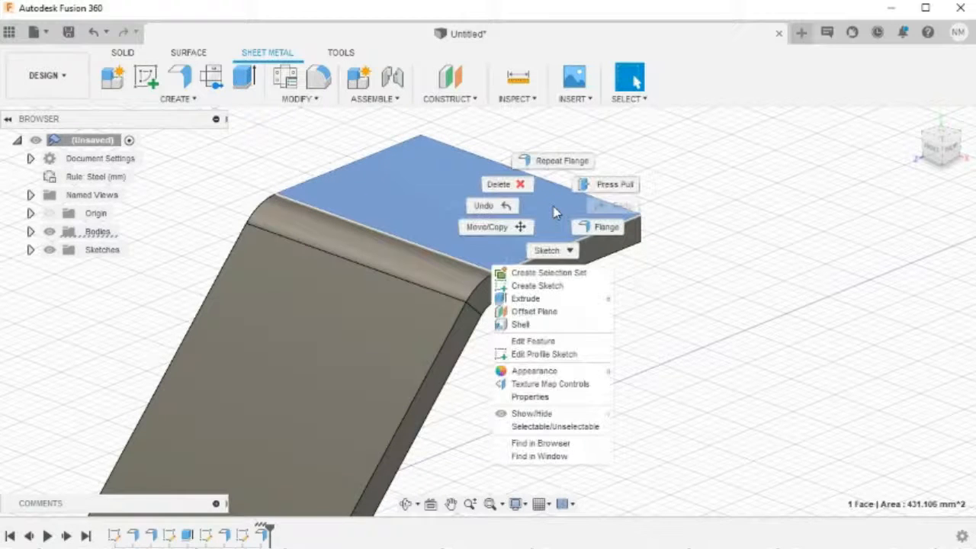
left_click(547, 287)
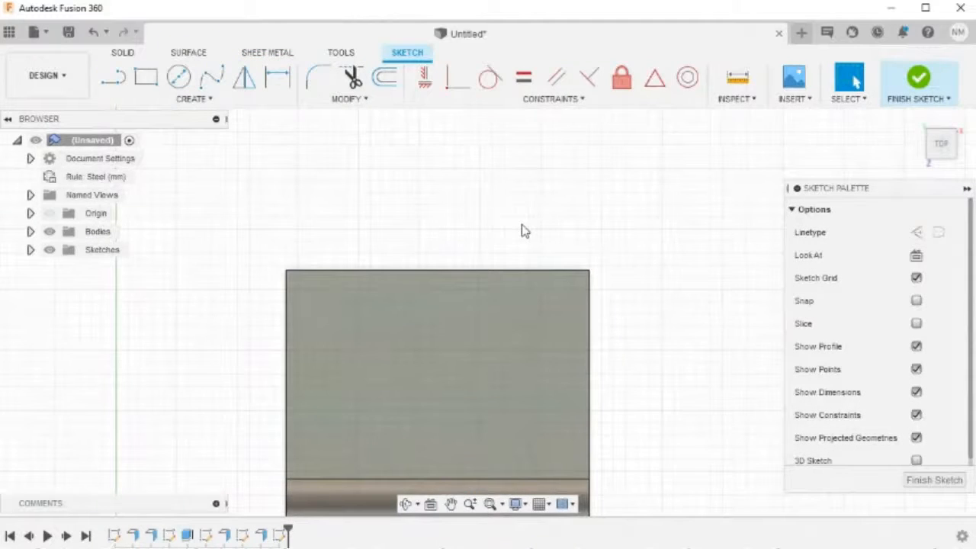
key("c")
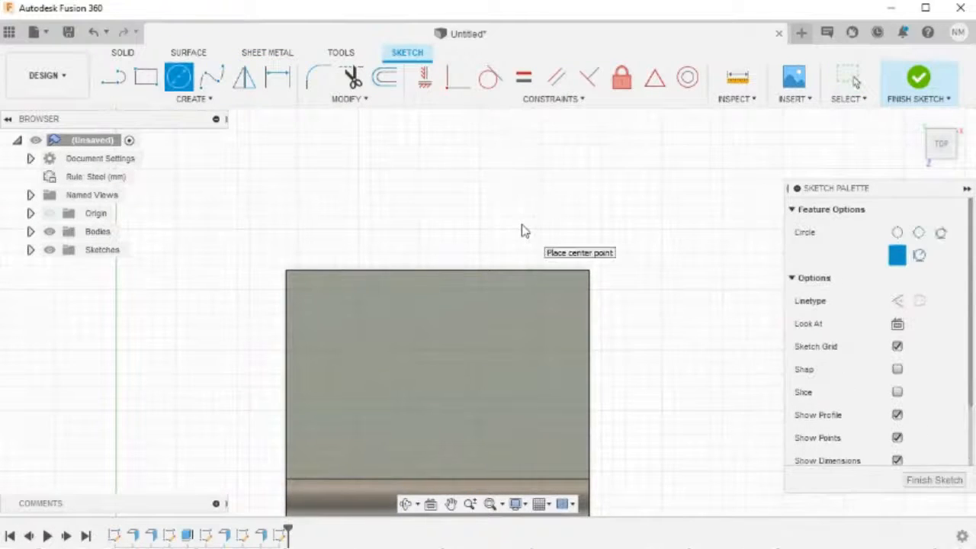
left_click(440, 271)
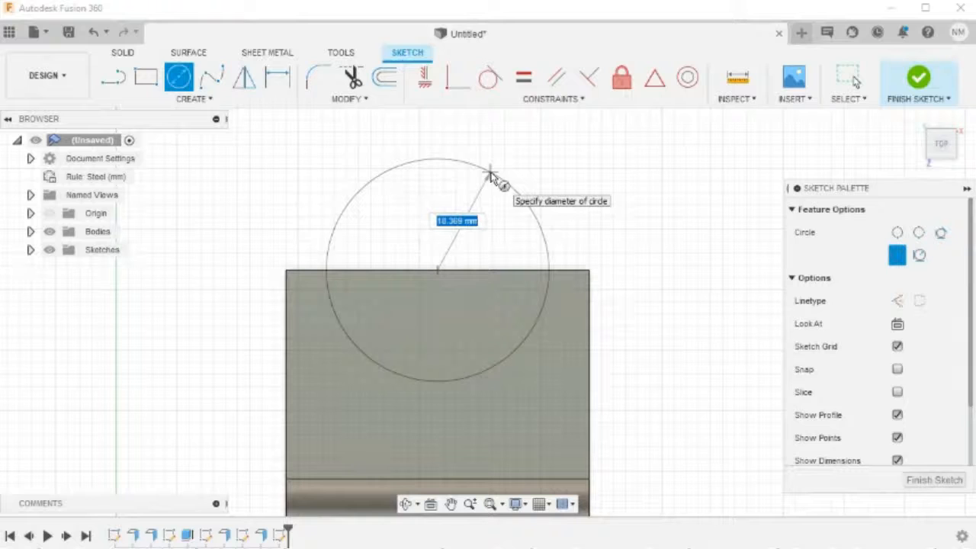
type("15")
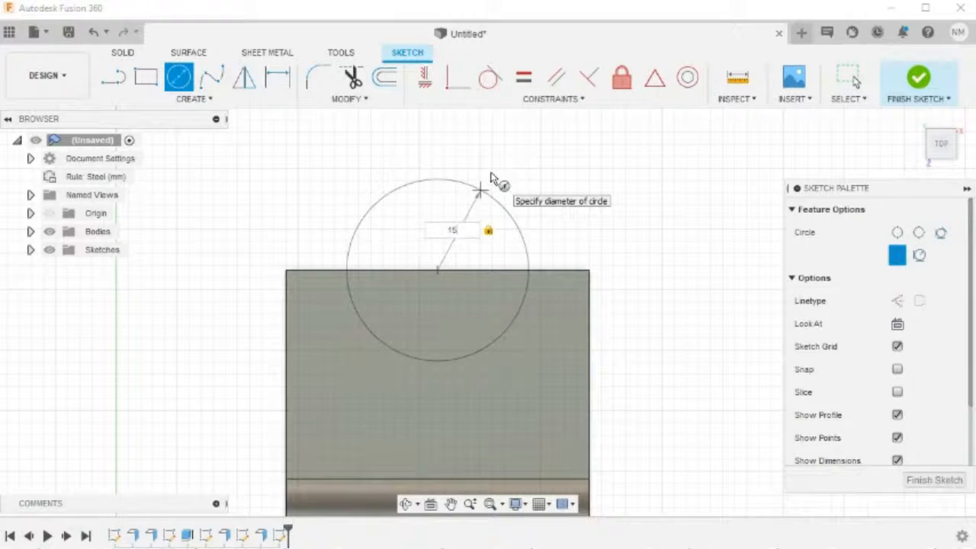
key("Return")
key("Escape")
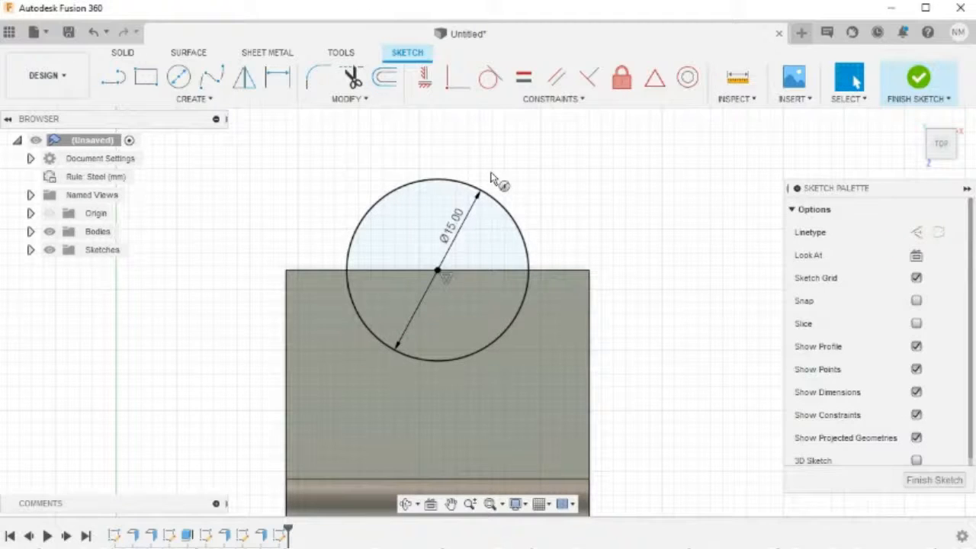
left_click(916, 89)
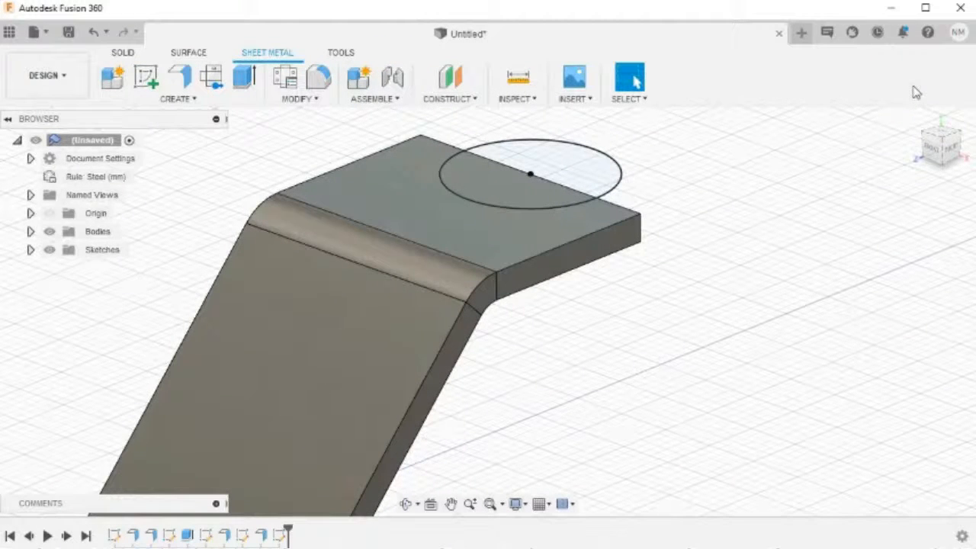
Extrude-cut the semicircular profile through the end flange, using the flange's underside as the To Object extent.
key("e")
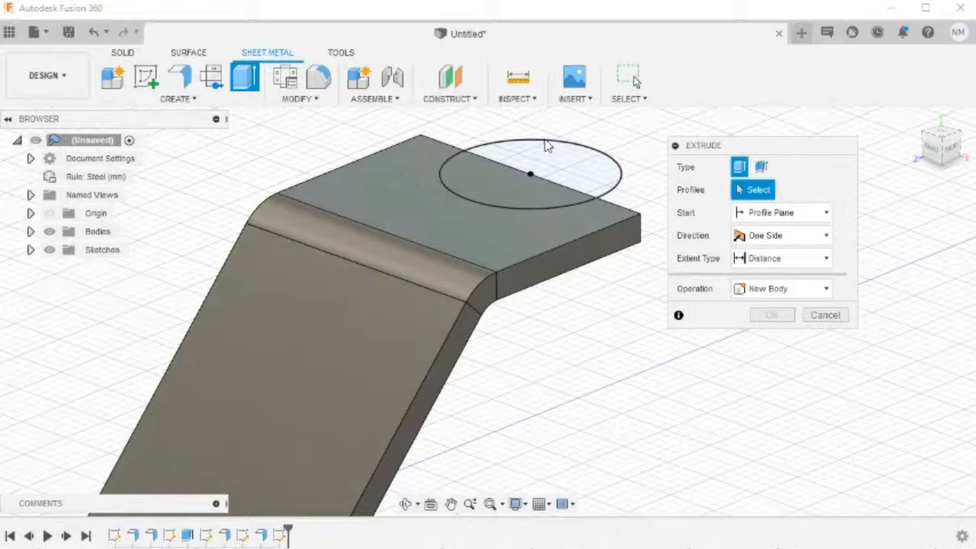
left_click(511, 195)
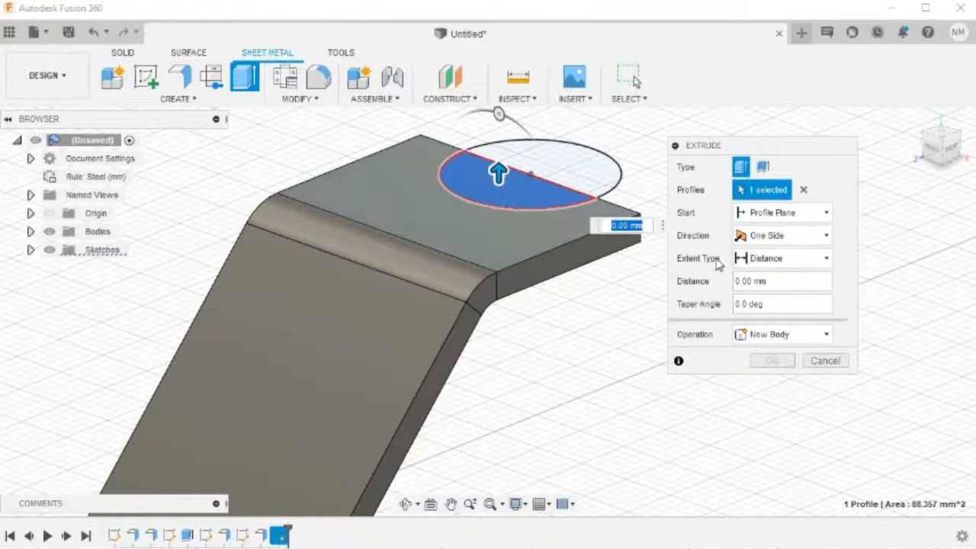
left_click(747, 259)
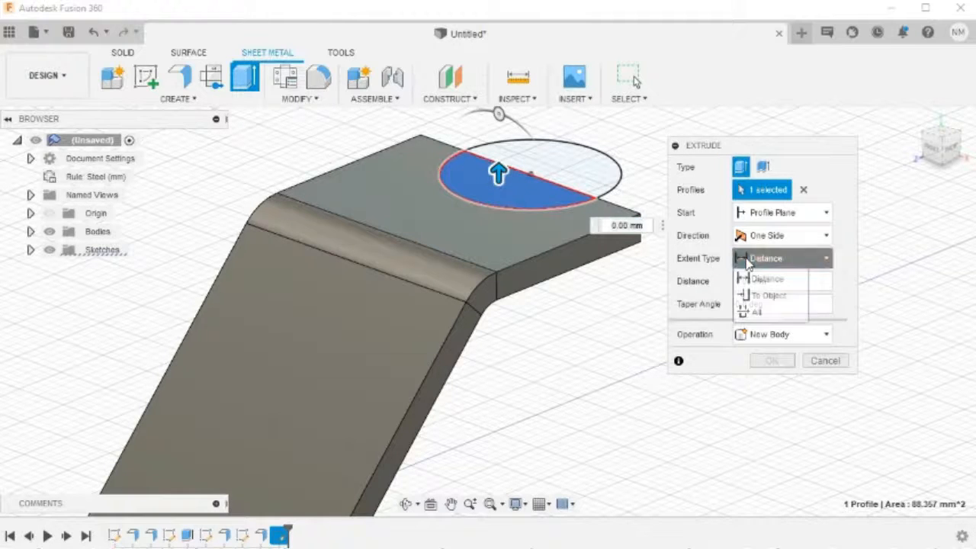
left_click(768, 296)
middle_click_drag(627, 342, 564, 263)
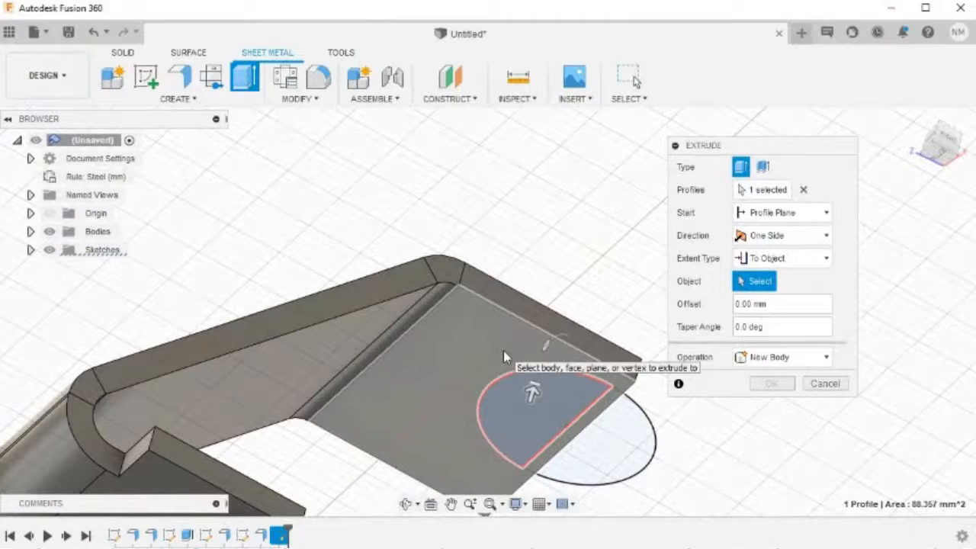
left_click(503, 353)
middle_click_drag(588, 247, 605, 345, "shift")
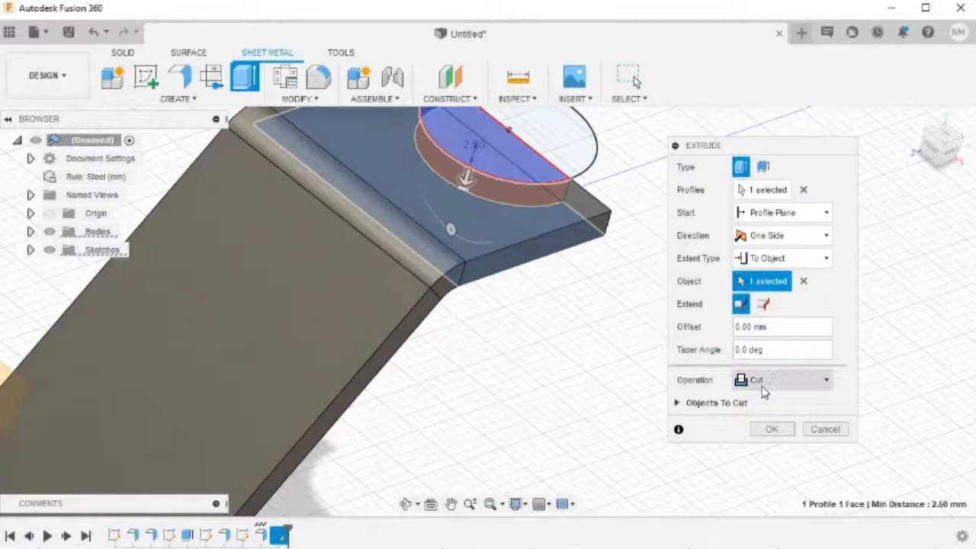
left_click(772, 430)
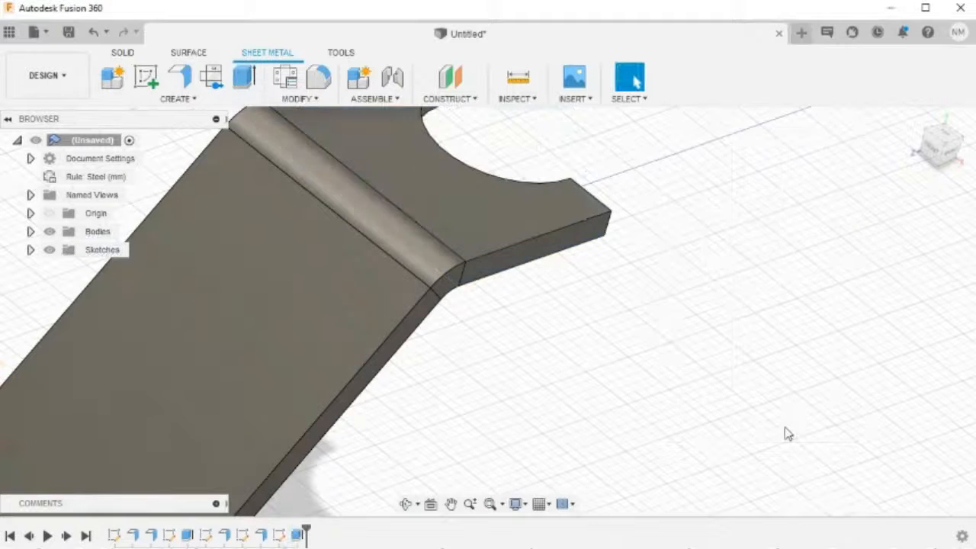
Create a sketch on the large outer face of the sloped flange.
left_click(916, 119)
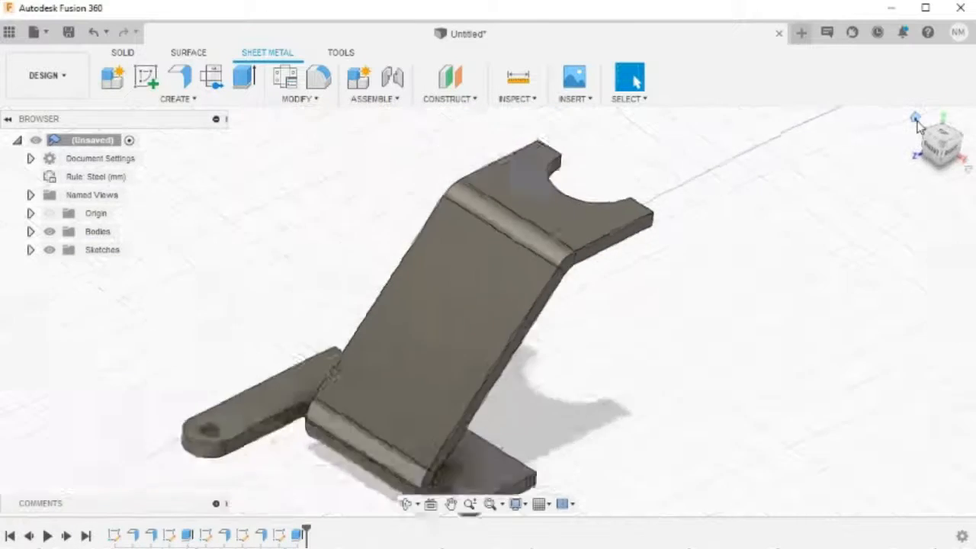
left_click(539, 292)
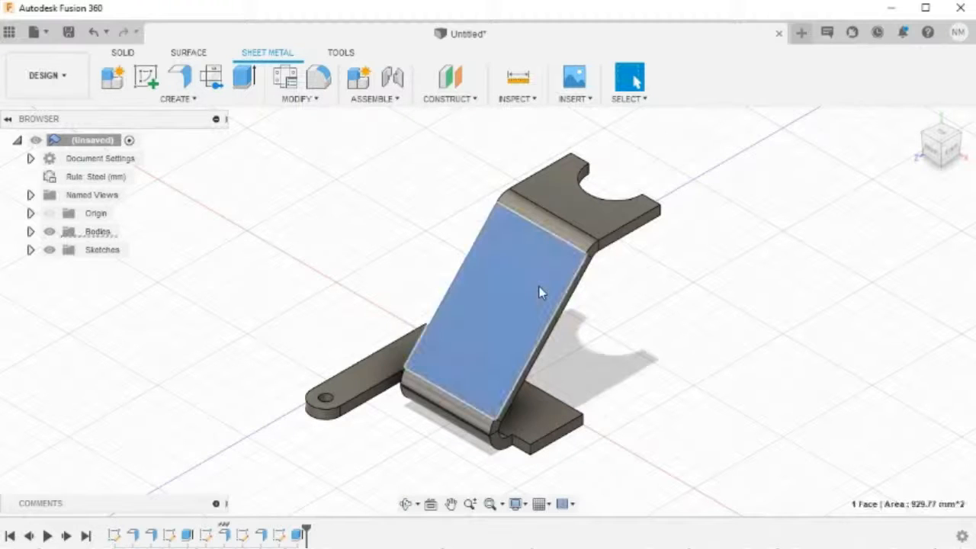
right_click(538, 289)
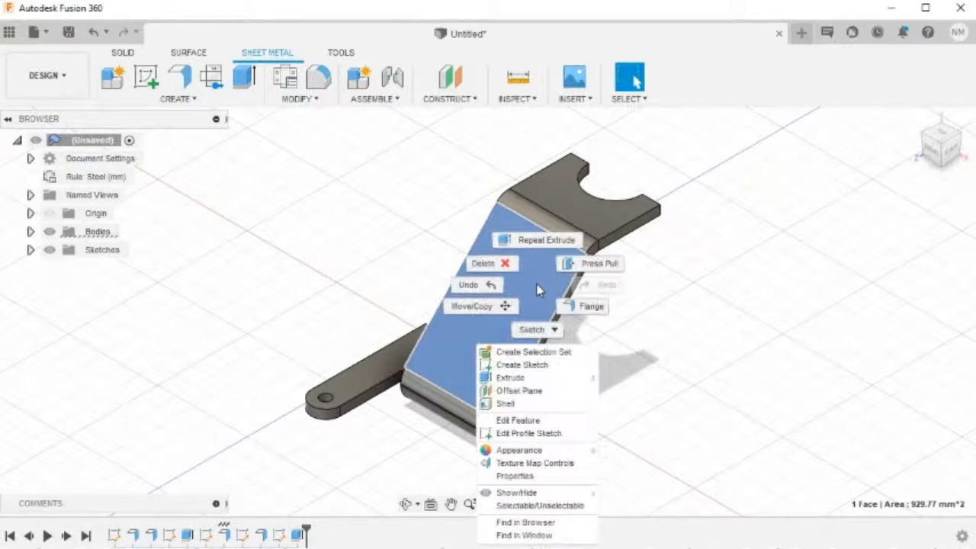
left_click(524, 366)
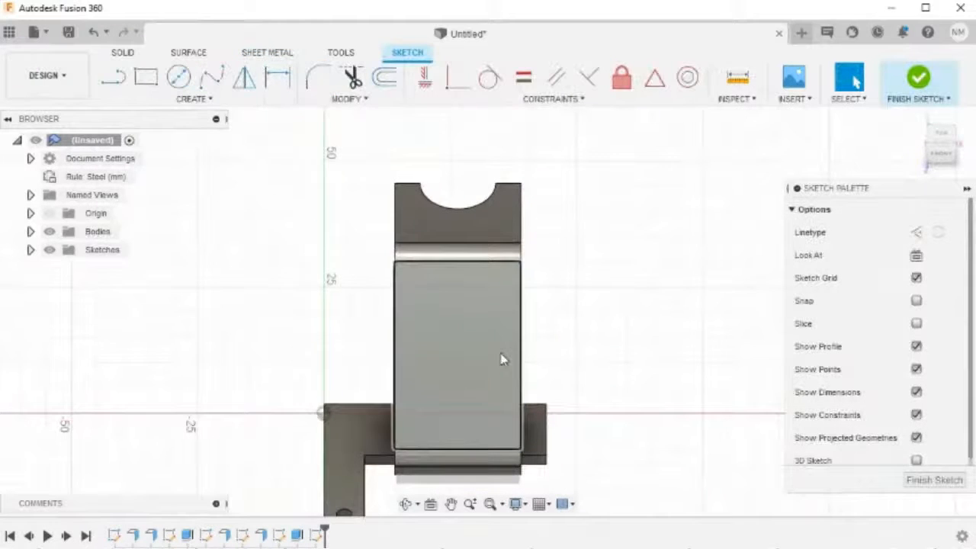
Draw a diagonal line between opposite corners of the sloped face, from lower left to upper right, and convert it to construction.
scroll(502, 359, "up", 5)
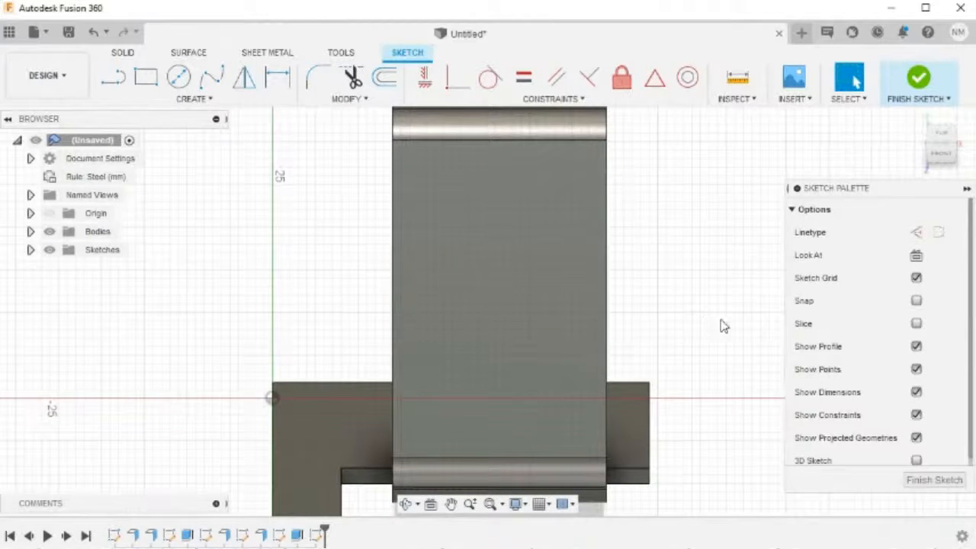
key("l")
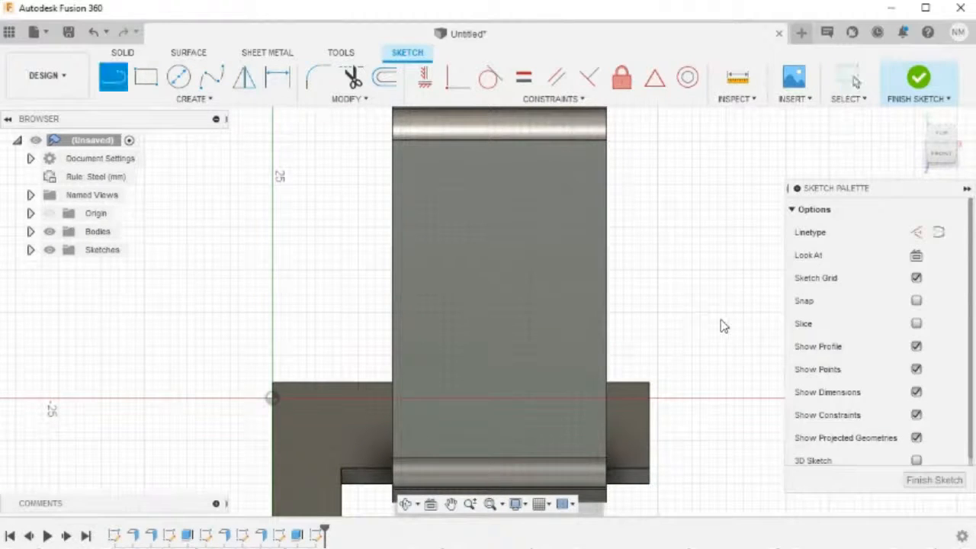
left_click(393, 459)
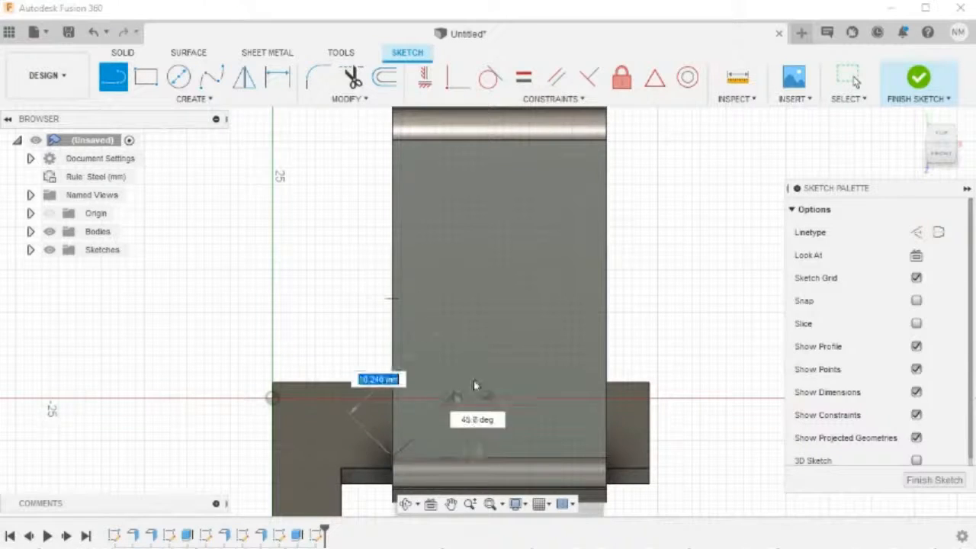
left_click(606, 141)
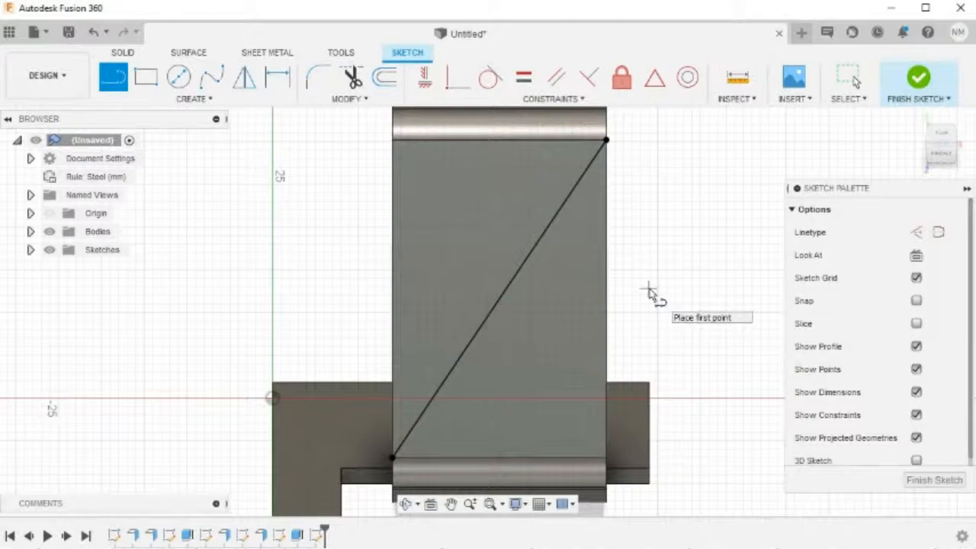
key("Escape")
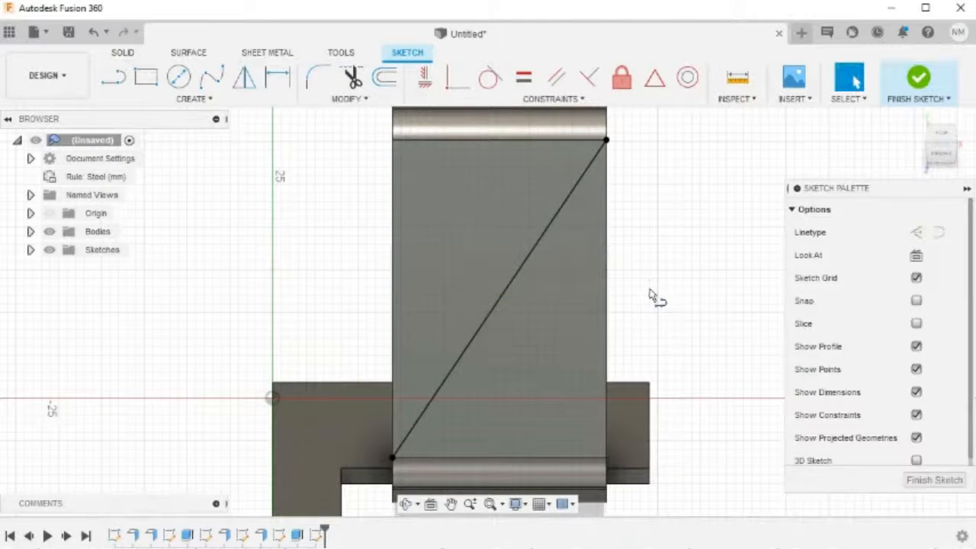
left_click(531, 253)
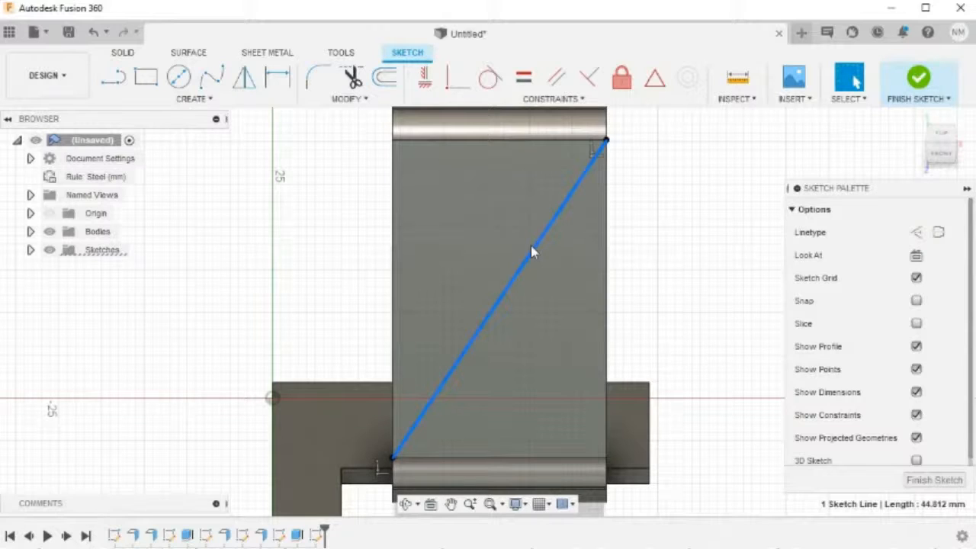
key("x")
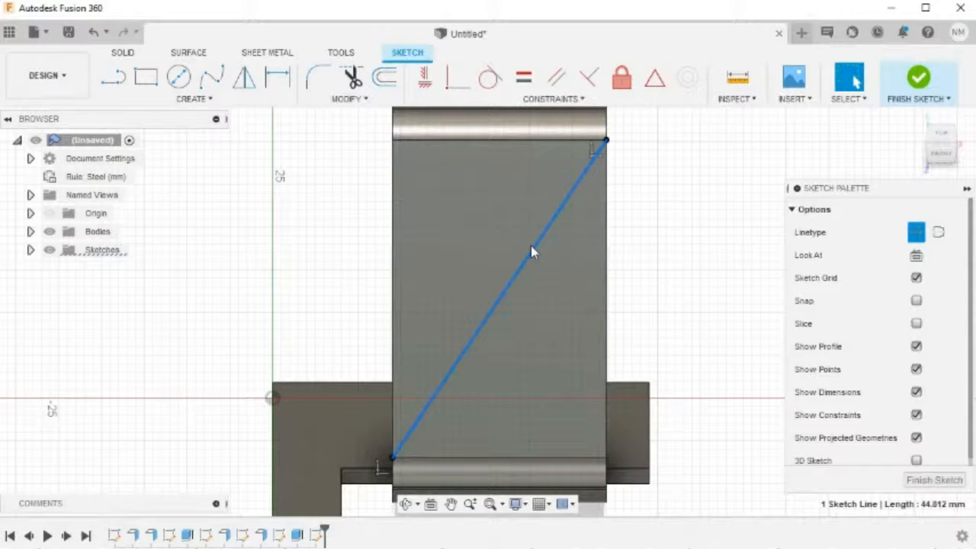
key("Escape")
Sketch a vertical centre point slot from the diagonal's midpoint, about 29.5 mm between arc centres and about 7 mm wide.
left_click(206, 102)
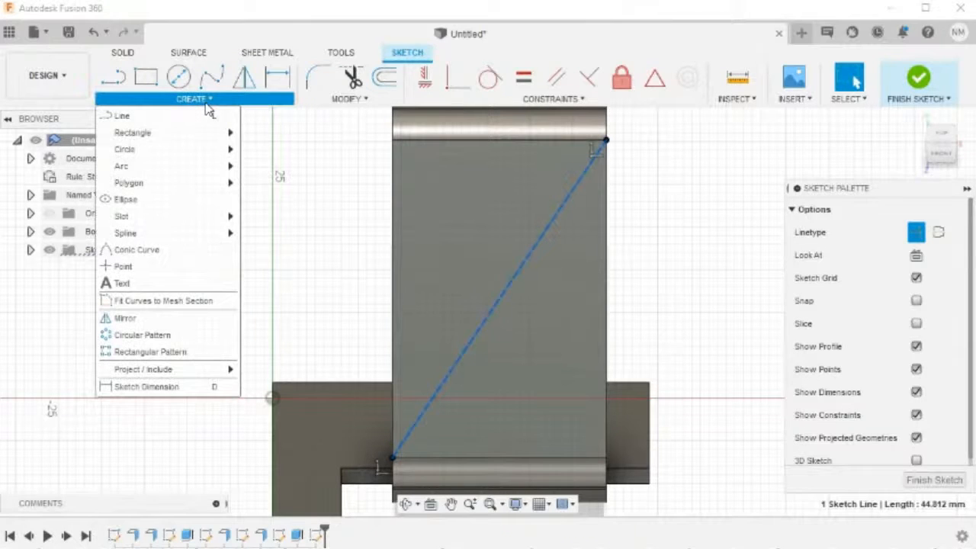
mouse_move(180, 218)
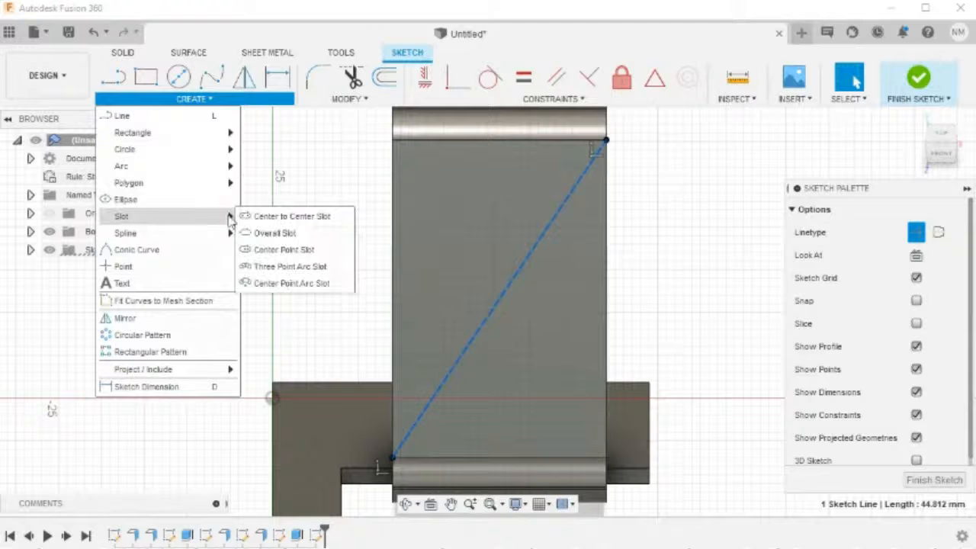
left_click(306, 250)
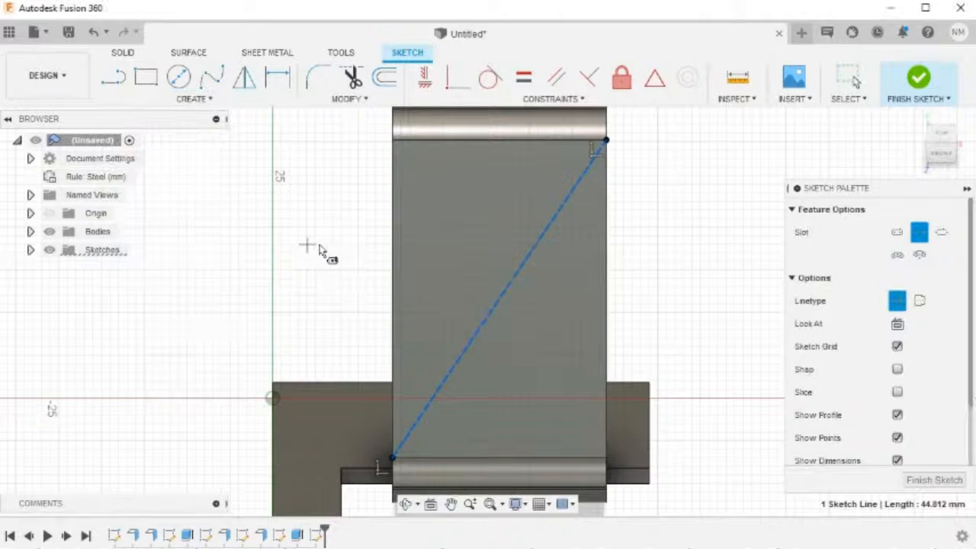
left_click(498, 301)
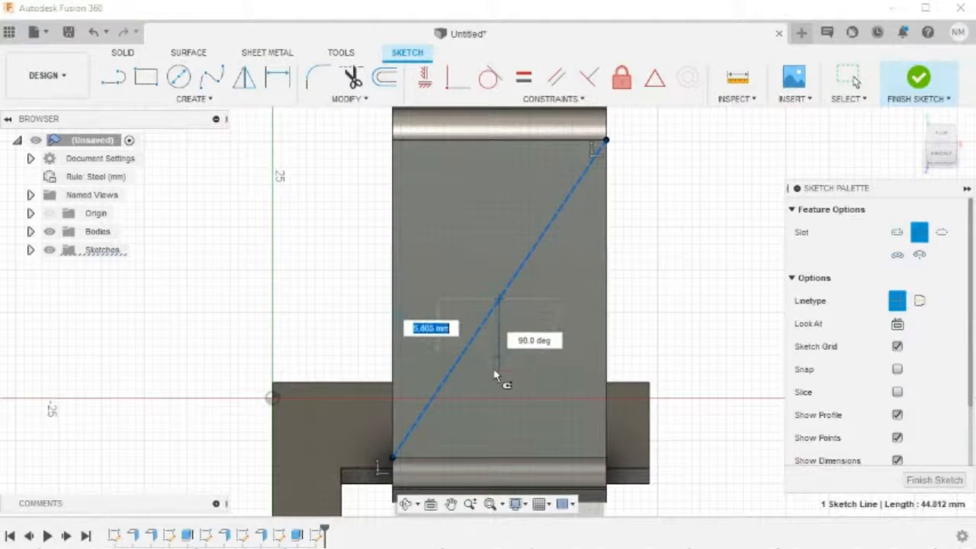
left_click(496, 425)
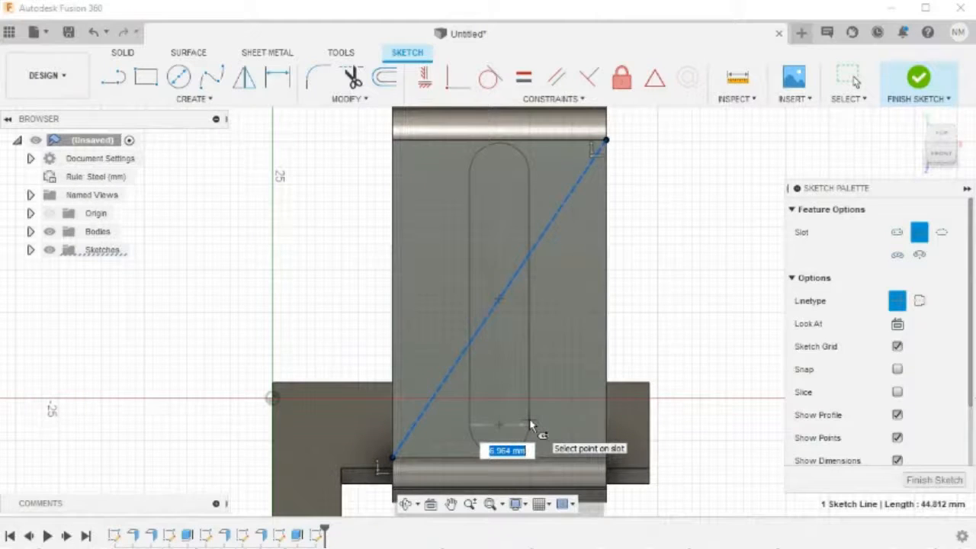
left_click(532, 425)
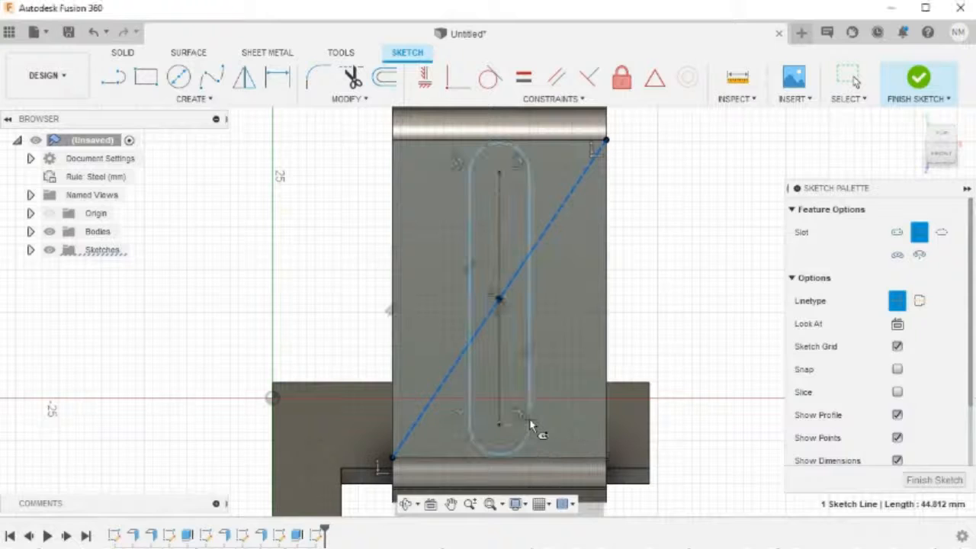
key("Escape")
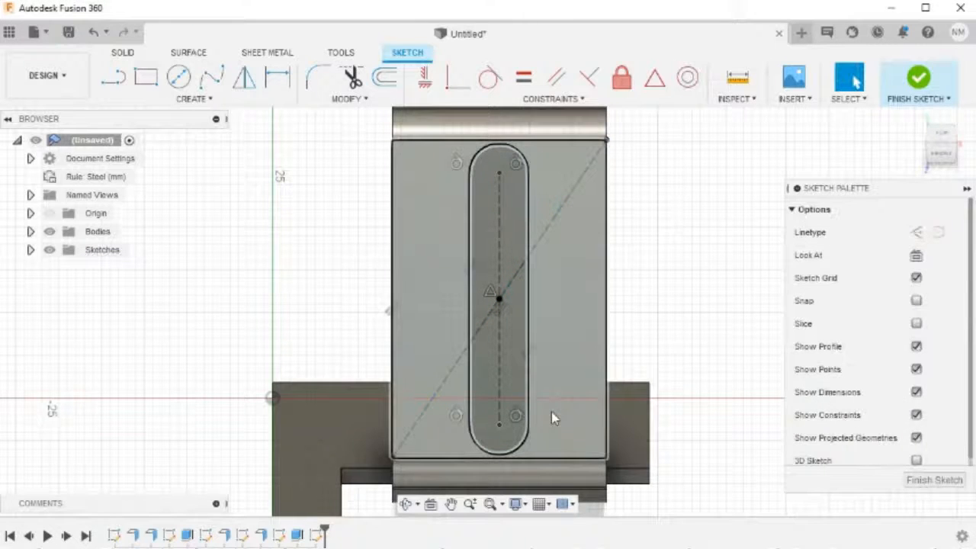
Dimension the slot with 25 mm between its arc centres and a 2.5 mm end radius.
key("d")
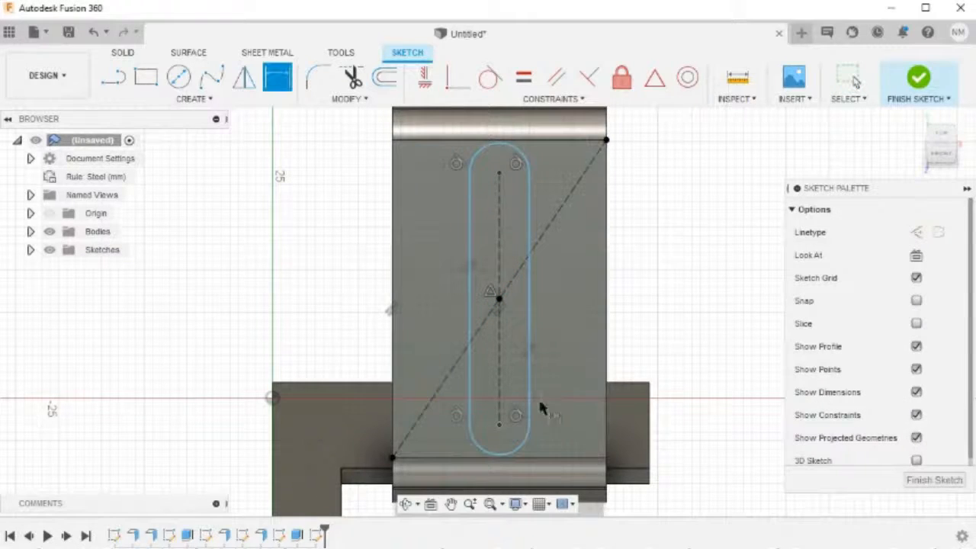
left_click(498, 363)
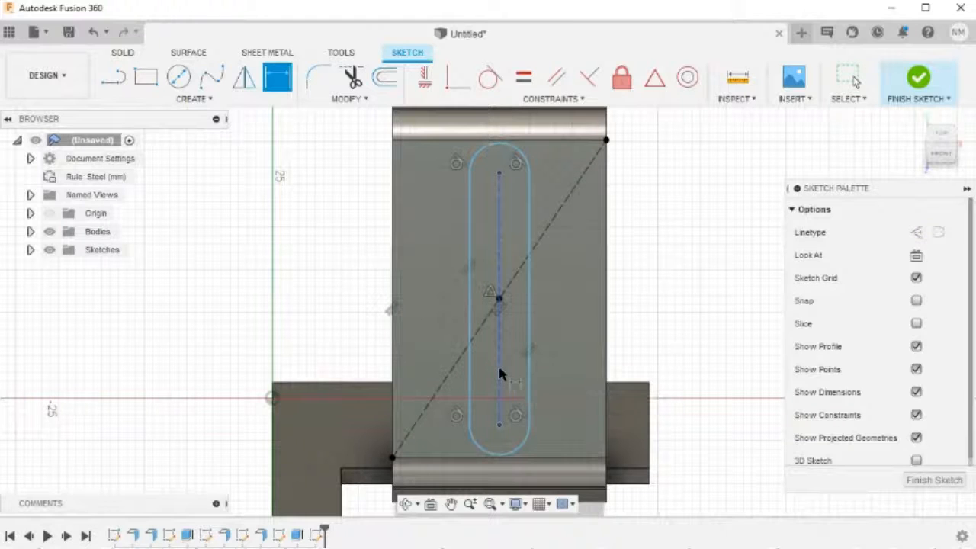
left_click(707, 364)
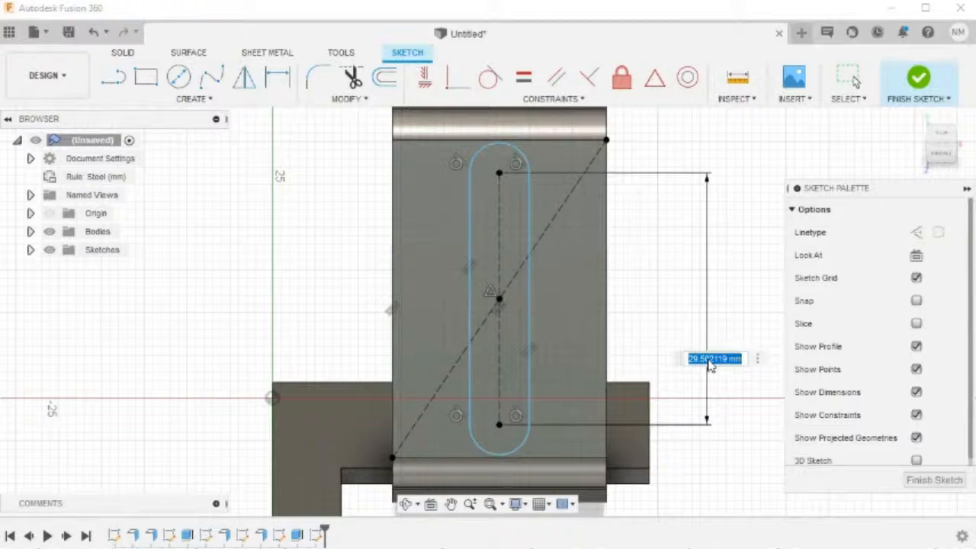
key("Return")
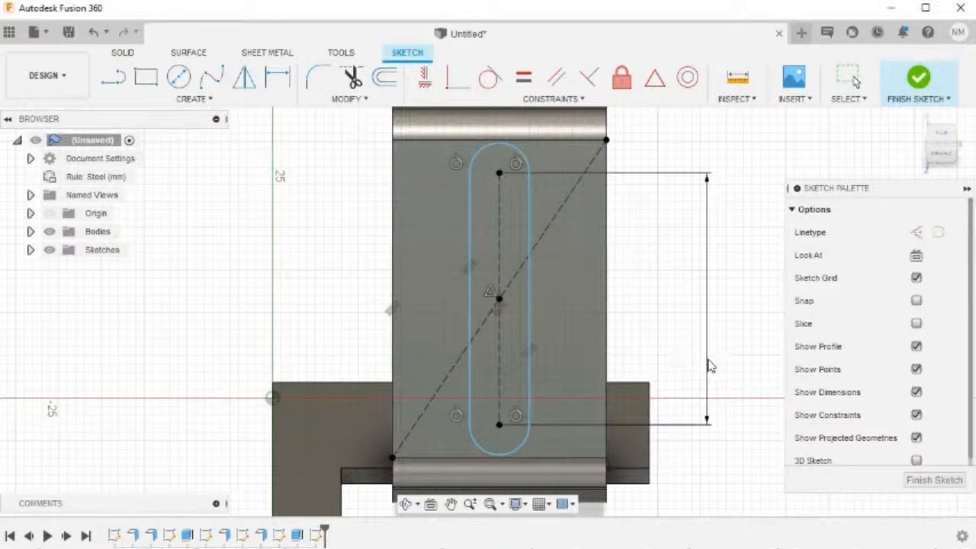
left_click(519, 432)
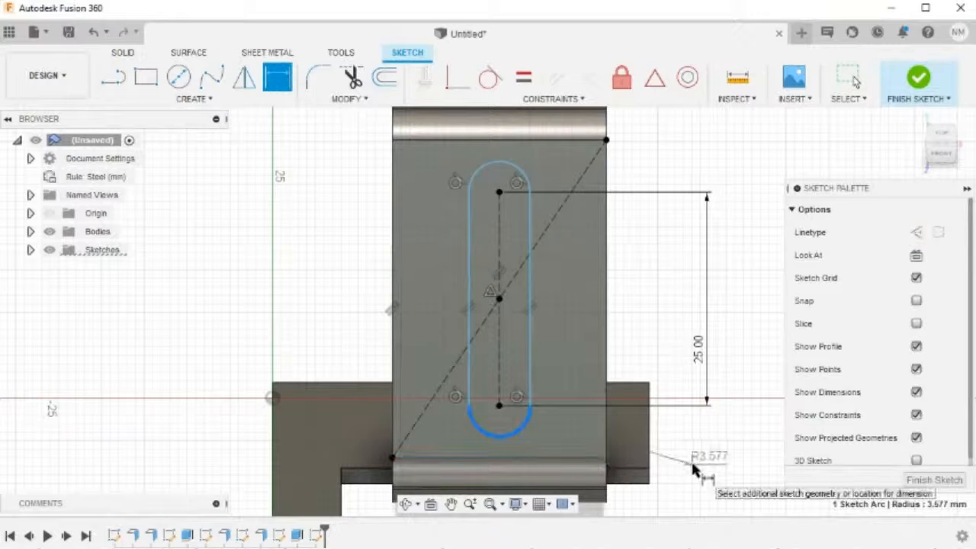
left_click(694, 469)
key("BackSpace")
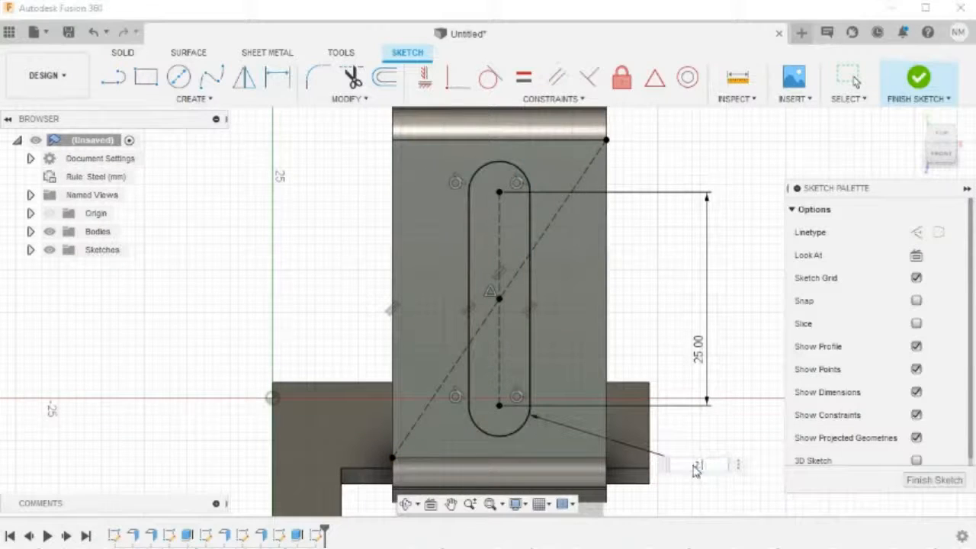
type("2.5")
key("Return")
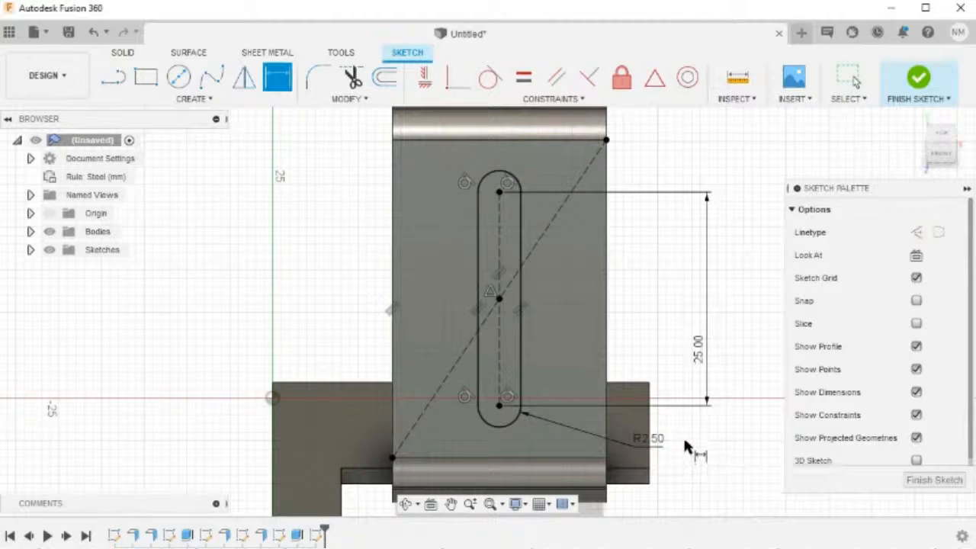
Sketch a rounded tab outline projecting leftward from the sloped face's left edge, using two horizontal lines joined by an arc about 5.6 mm in radius.
key("l")
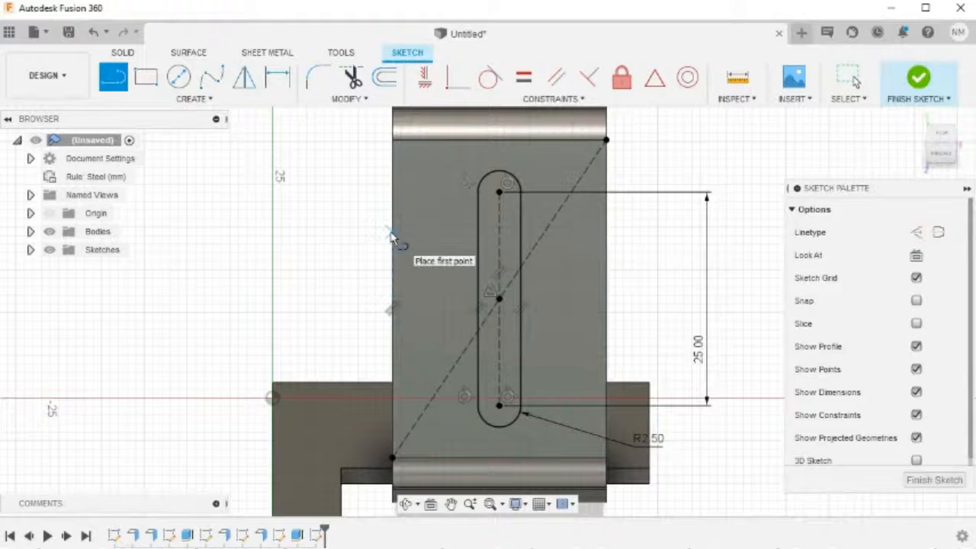
left_click(392, 236)
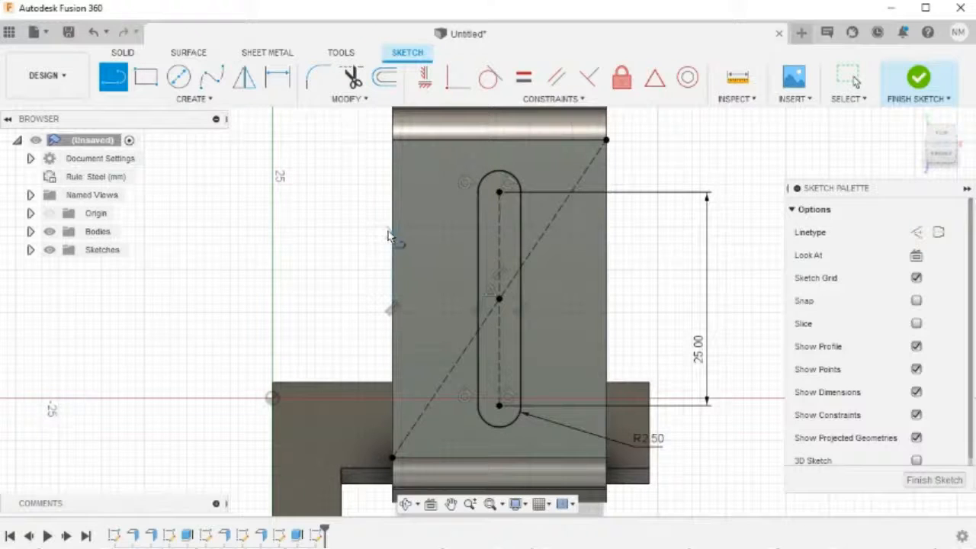
left_click(265, 235)
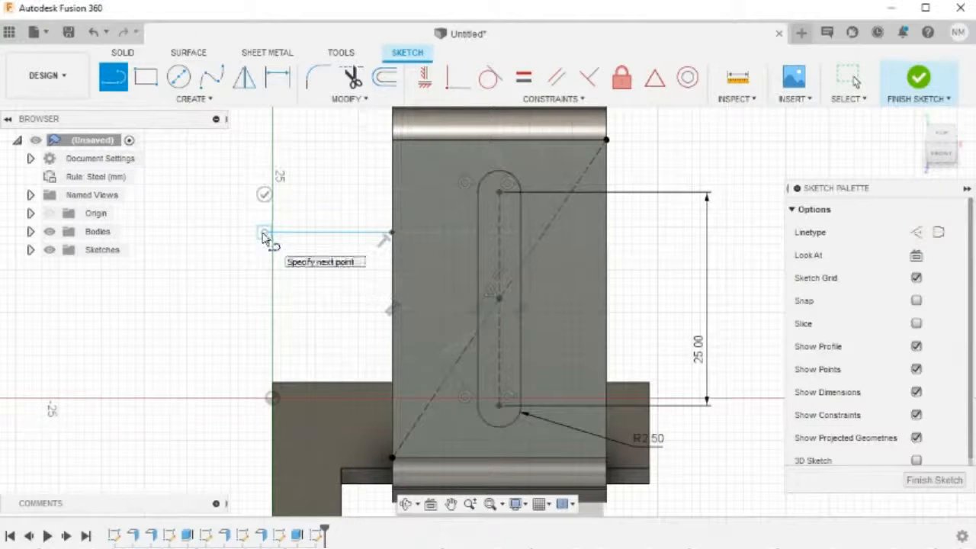
left_click_drag(265, 234, 273, 328)
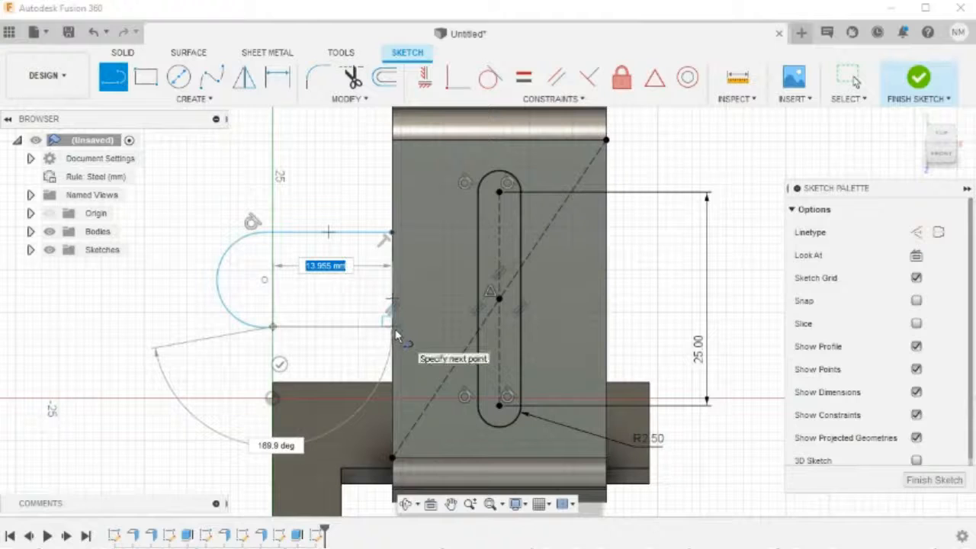
left_click(391, 327)
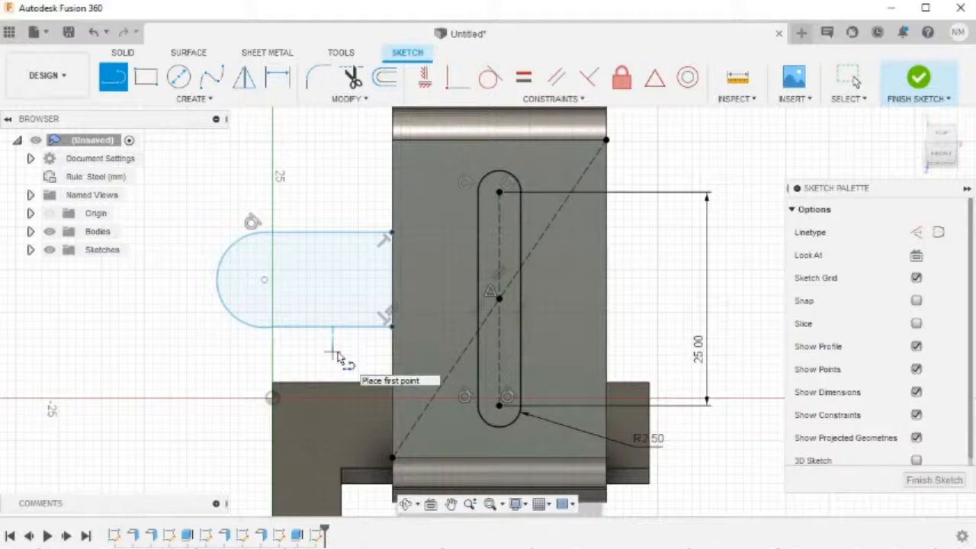
Draw a 5 mm diameter circle in the empty area to the lower left of the tab outline.
key("c")
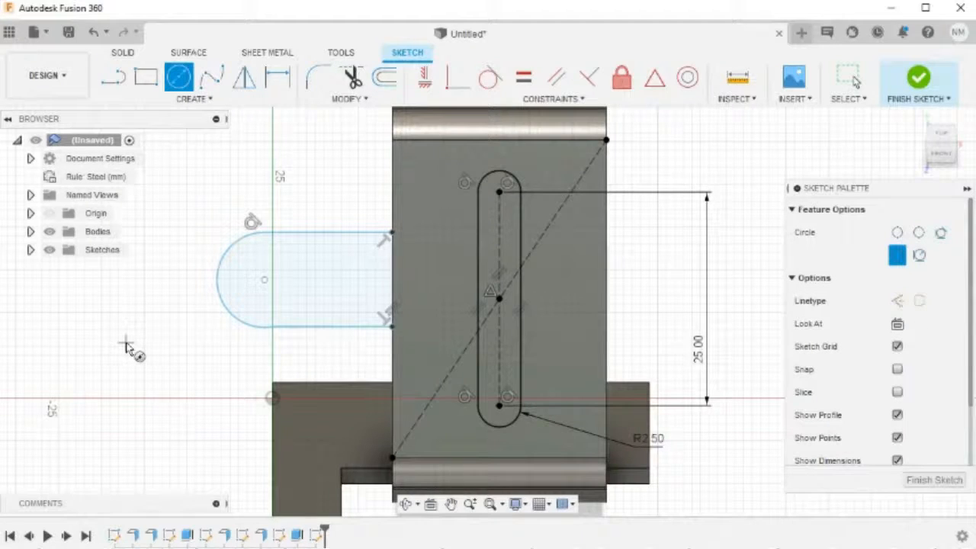
left_click(126, 343)
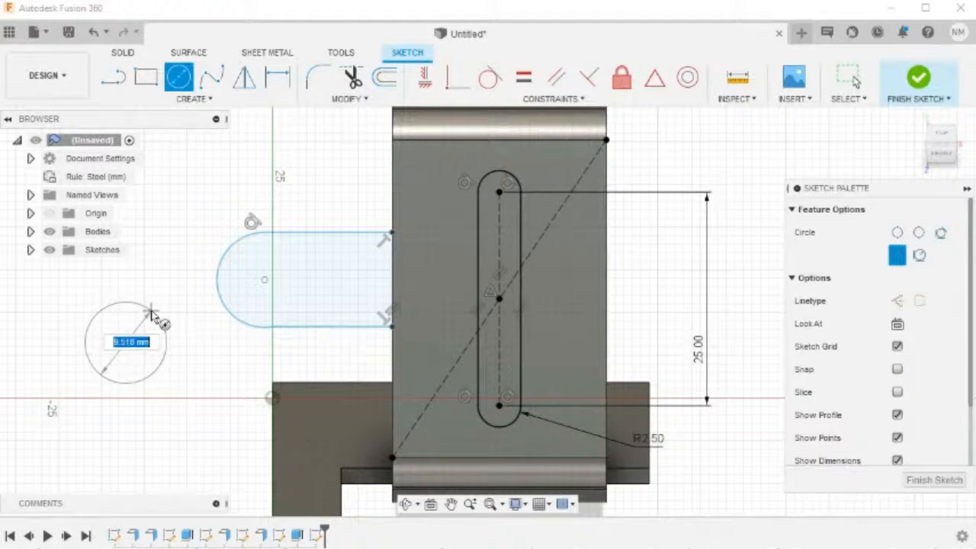
type("5")
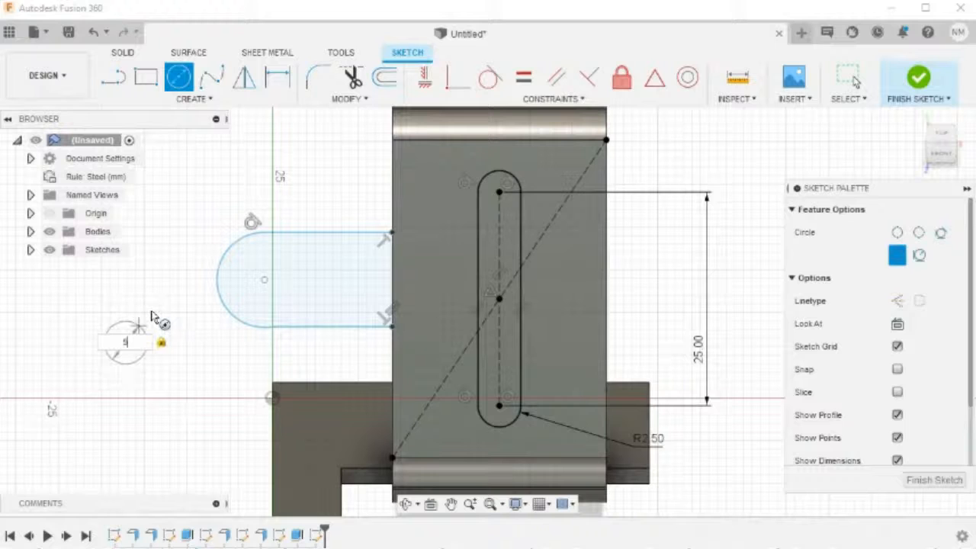
key("Return")
key("Escape")
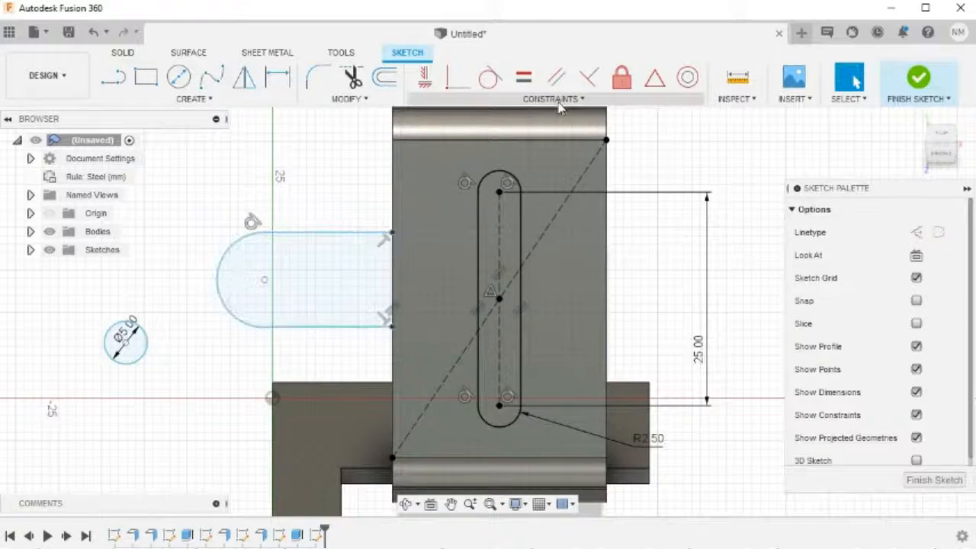
Make the tab's arc tangent to its lower line, and make the 5 mm circle concentric with the arc.
left_click(489, 81)
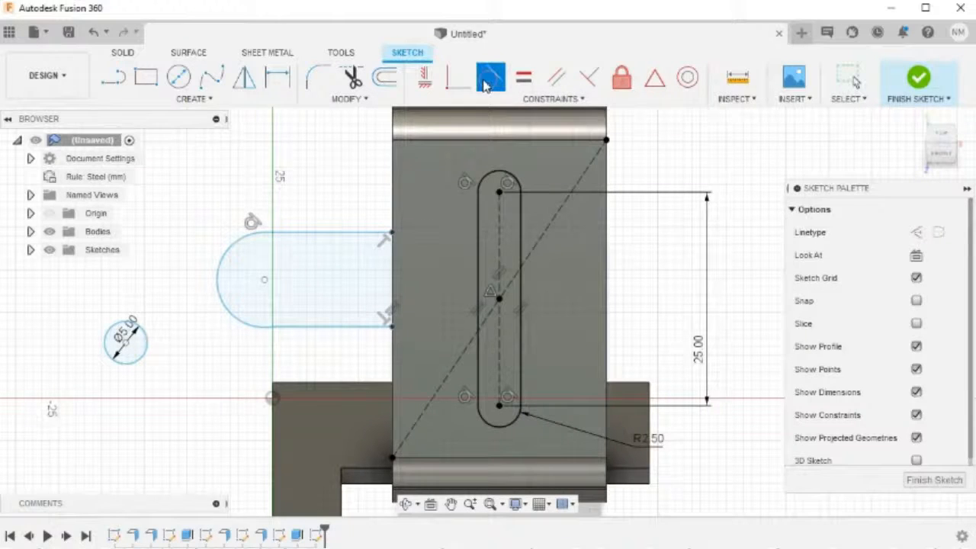
left_click(234, 247)
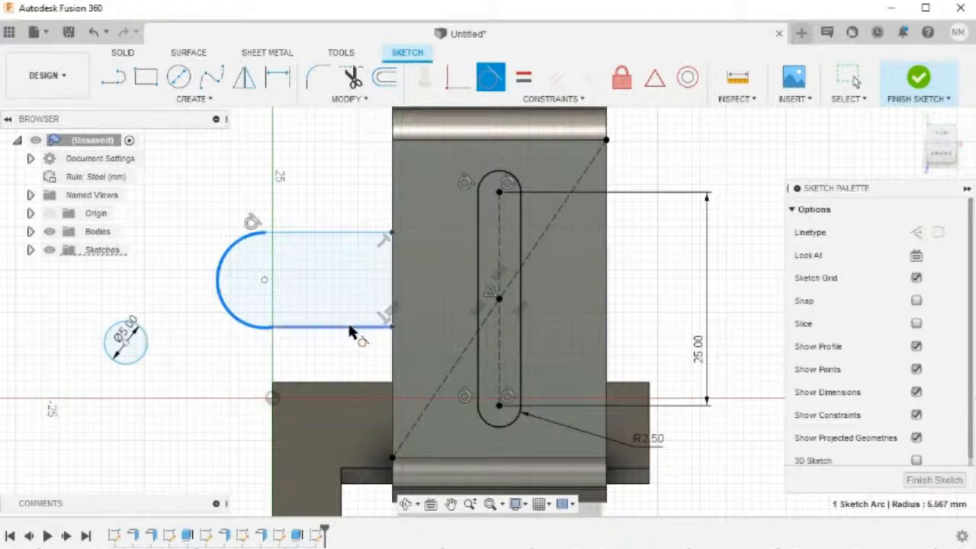
left_click(349, 327)
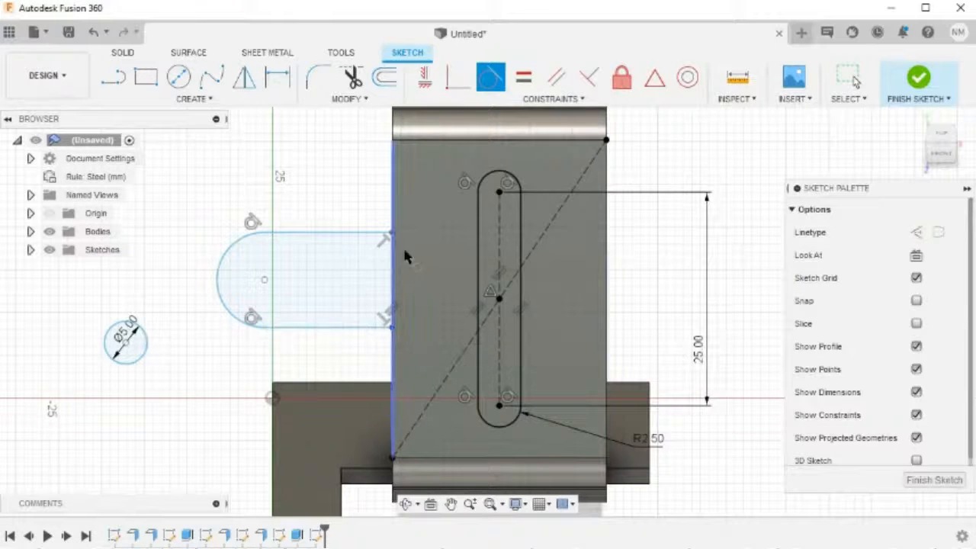
left_click(687, 79)
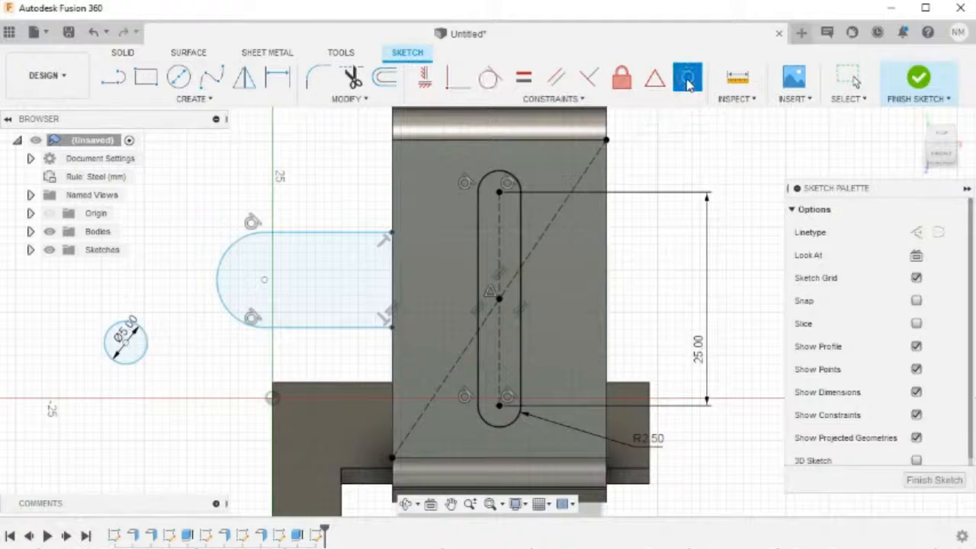
left_click(238, 239)
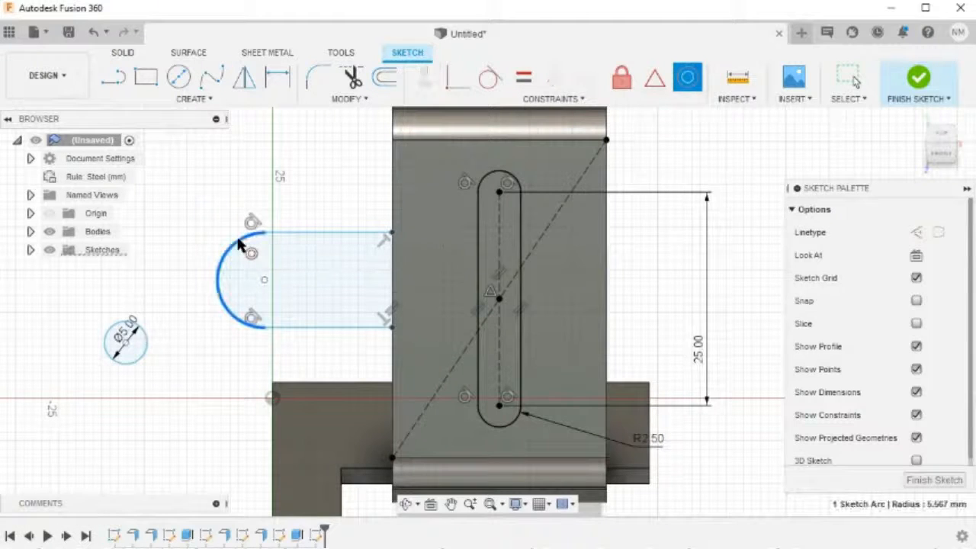
left_click(140, 361)
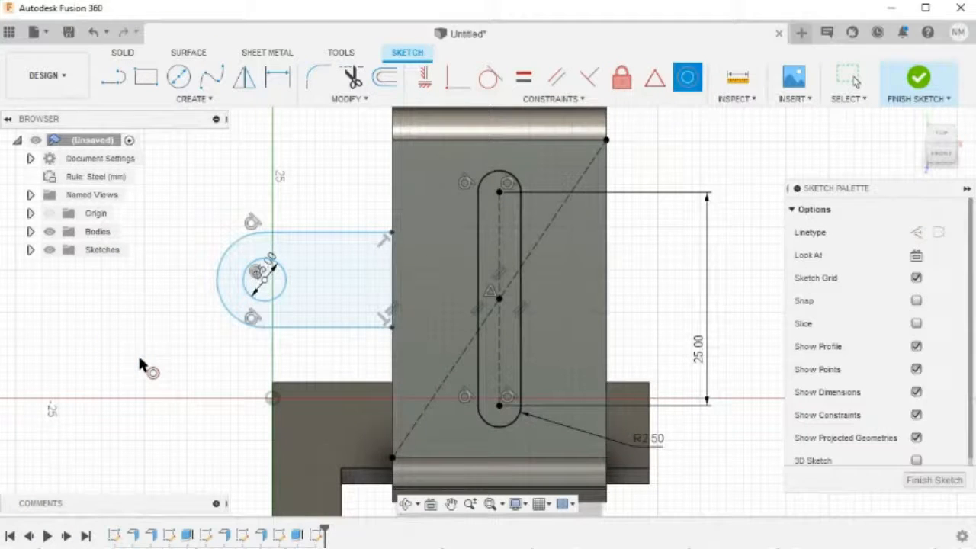
Dimension the tab's arc radius as 5 mm and the circle's centre 10 mm from the sloped face's left edge.
key("d")
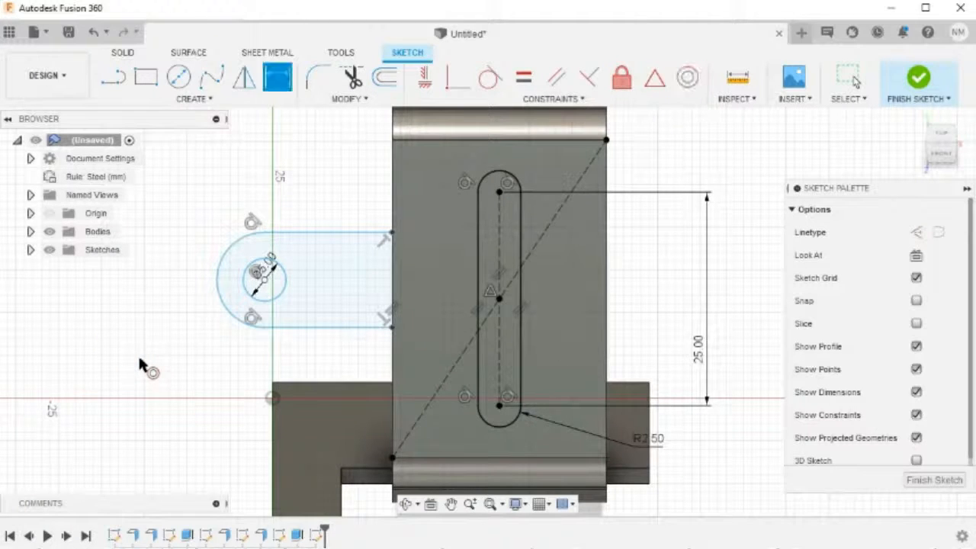
left_click(233, 254)
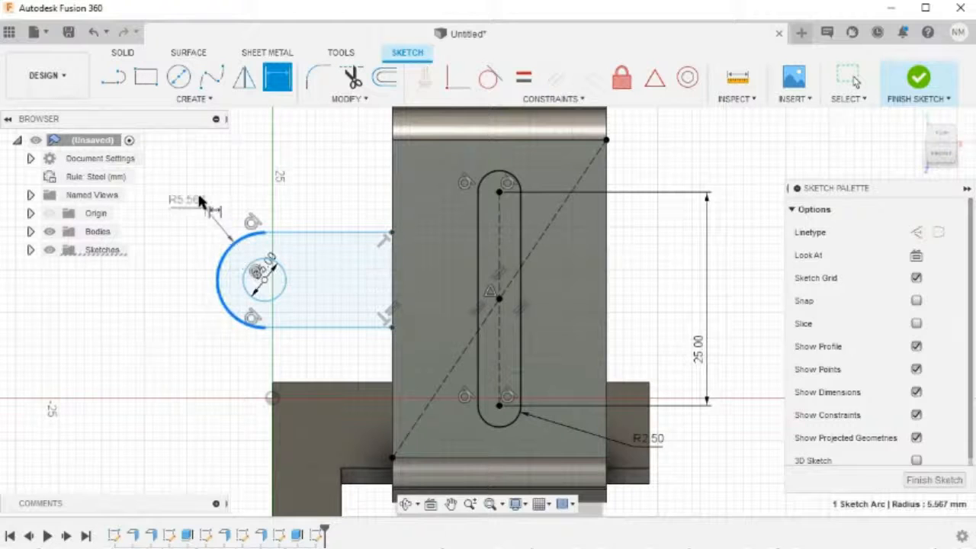
left_click(189, 183)
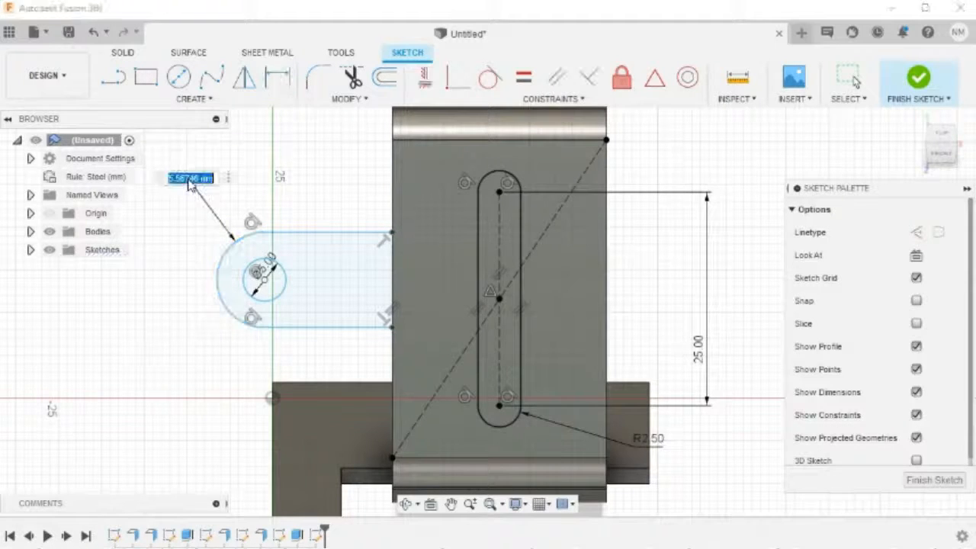
type("5")
key("Return")
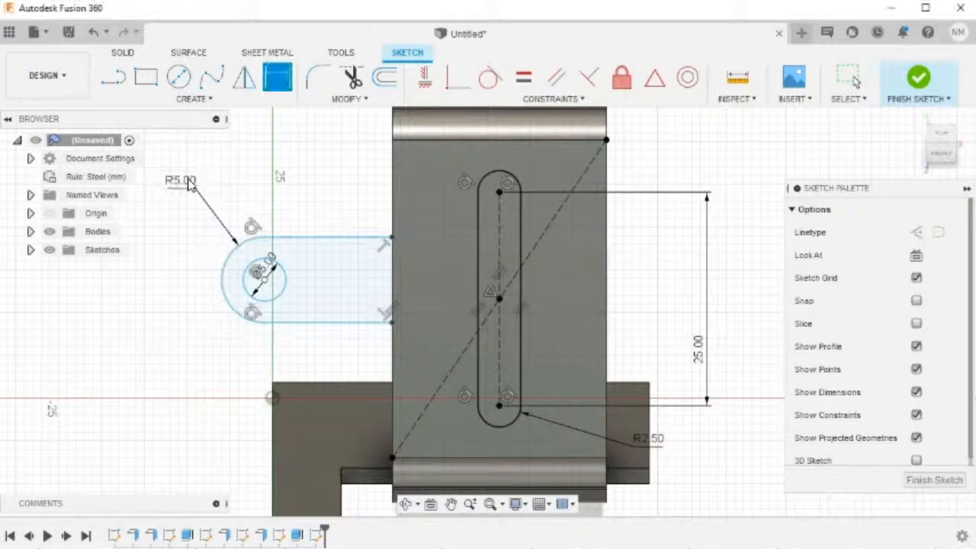
left_click(264, 275)
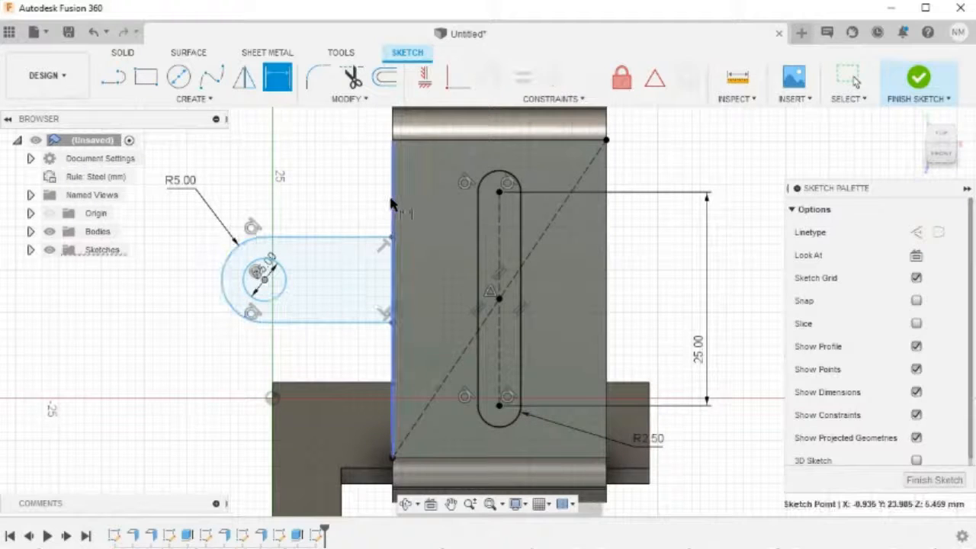
left_click(392, 206)
left_click(356, 151)
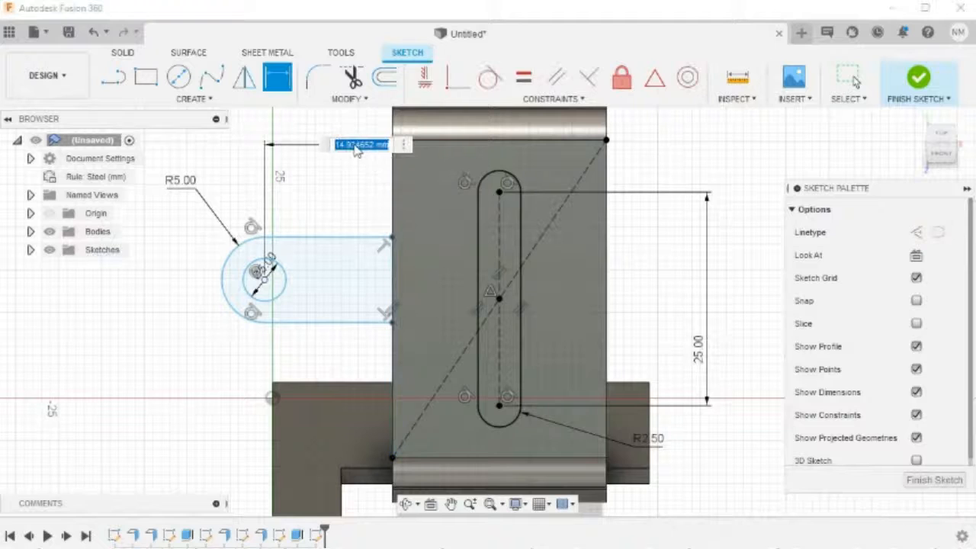
type("10")
key("Return")
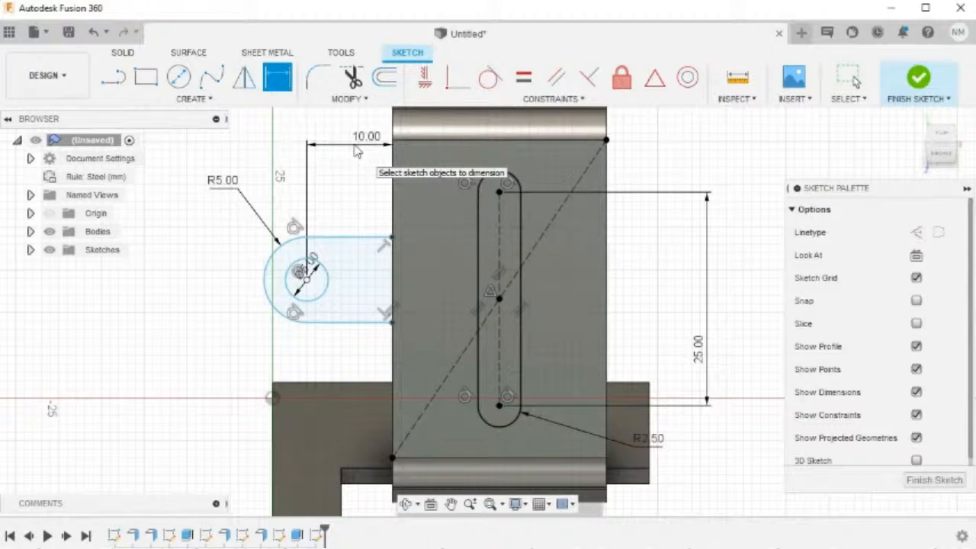
Draw a line about 10.2 mm long from the left edge's midpoint to the circle's centre and convert it to construction.
key("l")
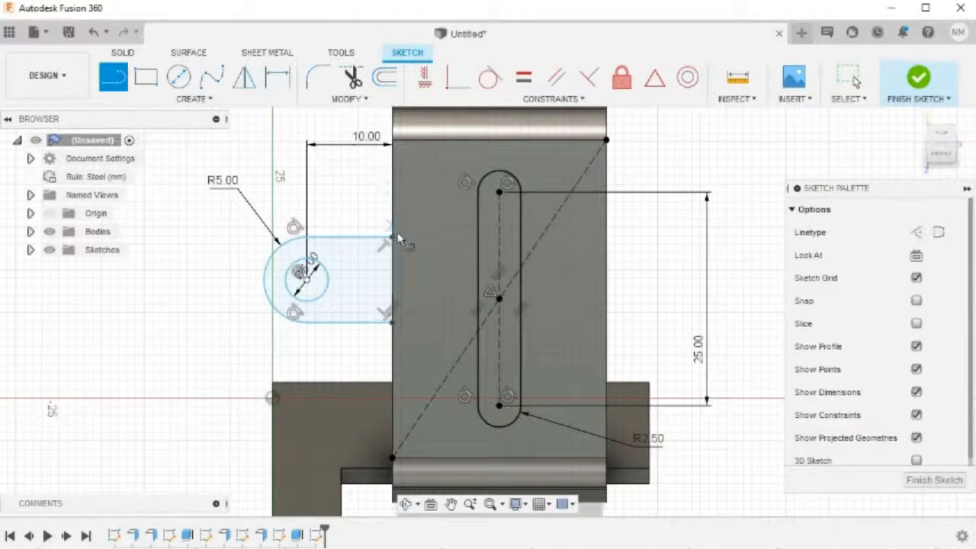
left_click(393, 300)
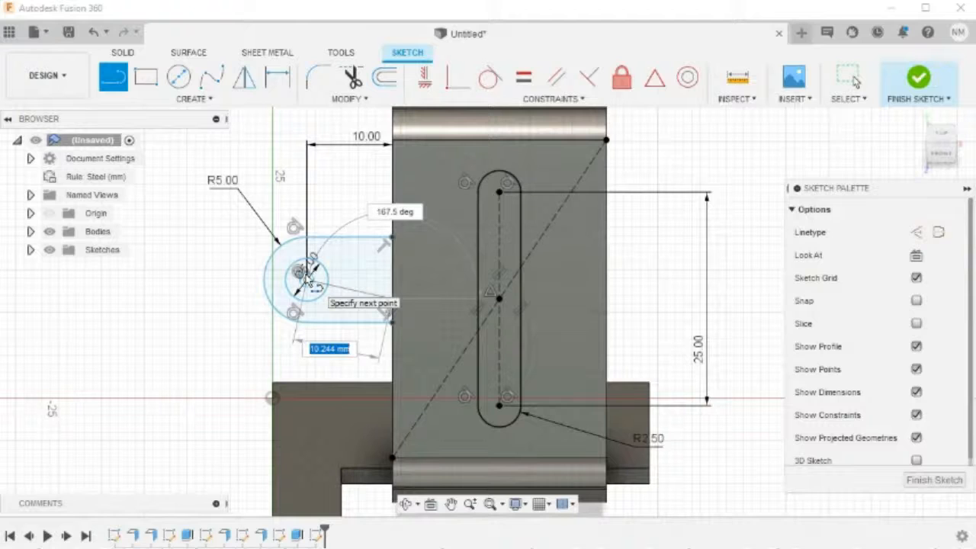
left_click(305, 278)
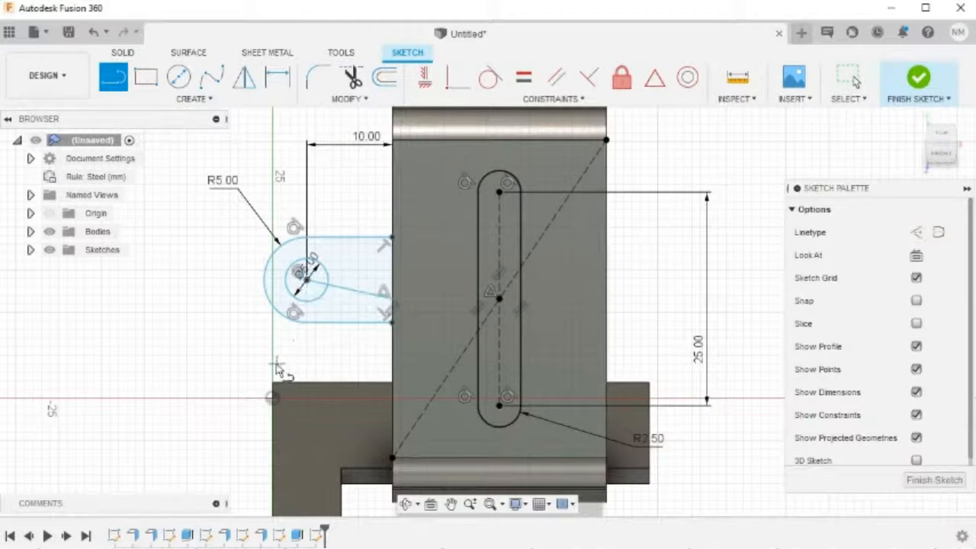
key("Escape")
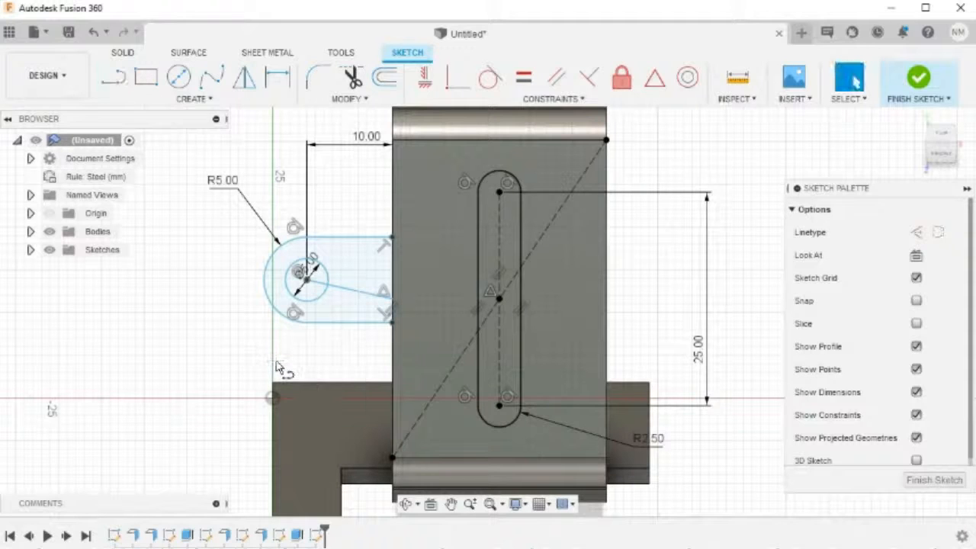
left_click(363, 297)
right_click(363, 297)
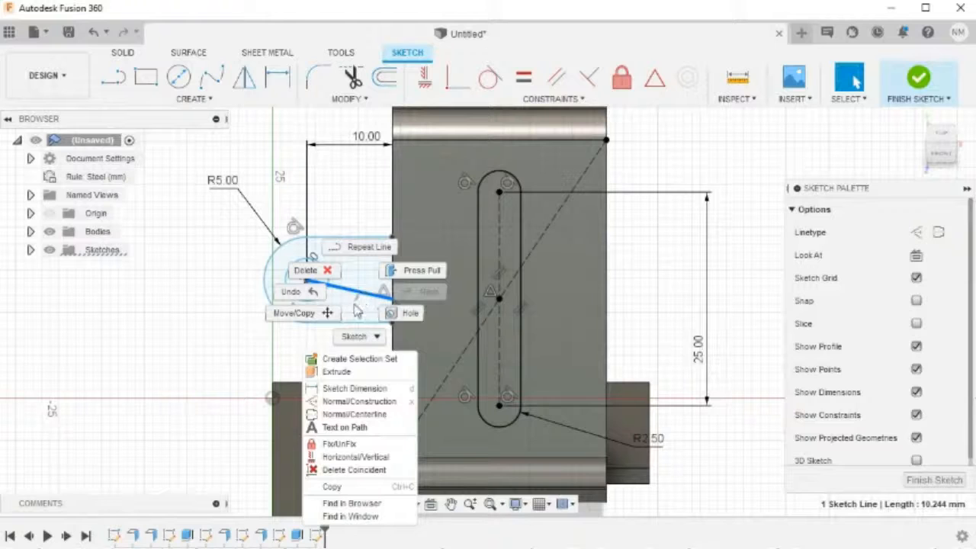
left_click(355, 402)
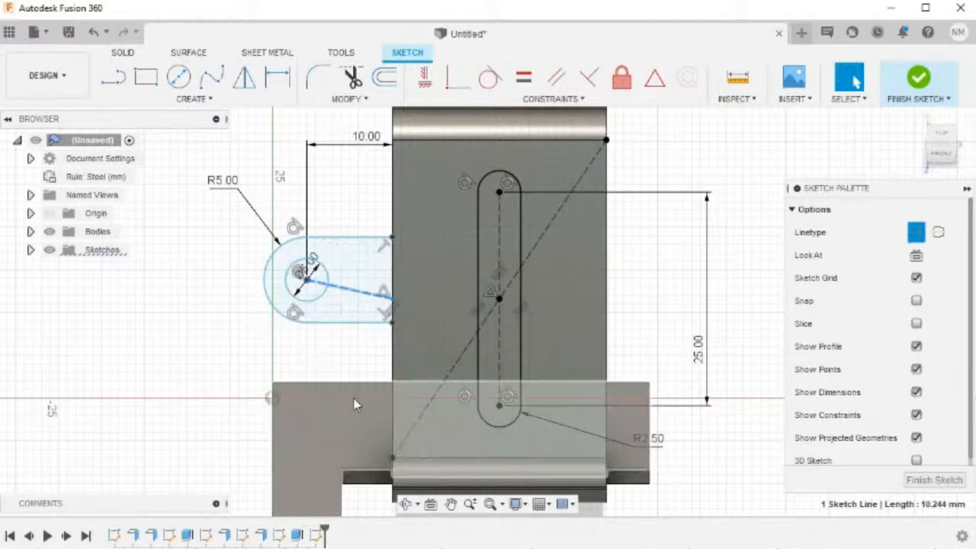
Constrain the construction line between the left edge's midpoint and the circle's centre to be horizontal, and finish the sketch.
right_click(362, 300)
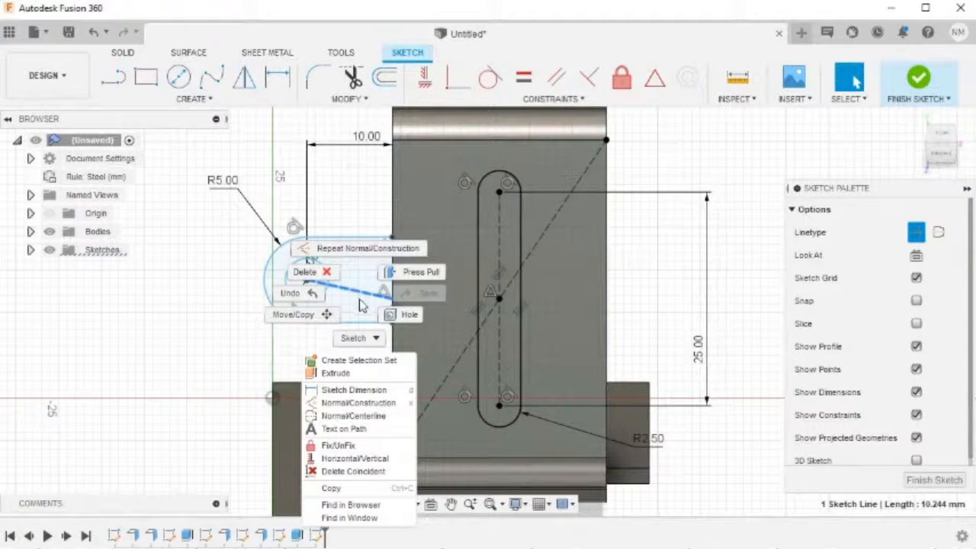
left_click(362, 459)
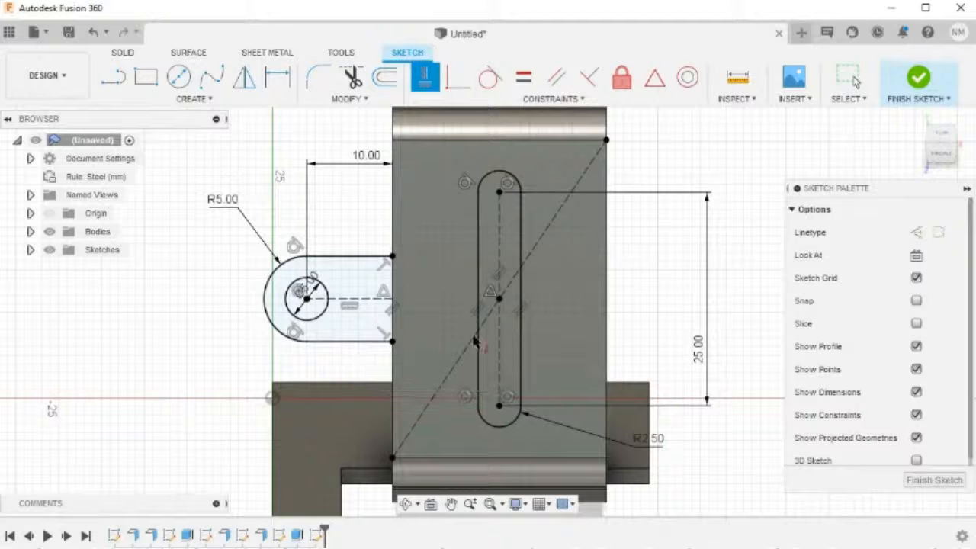
left_click(921, 79)
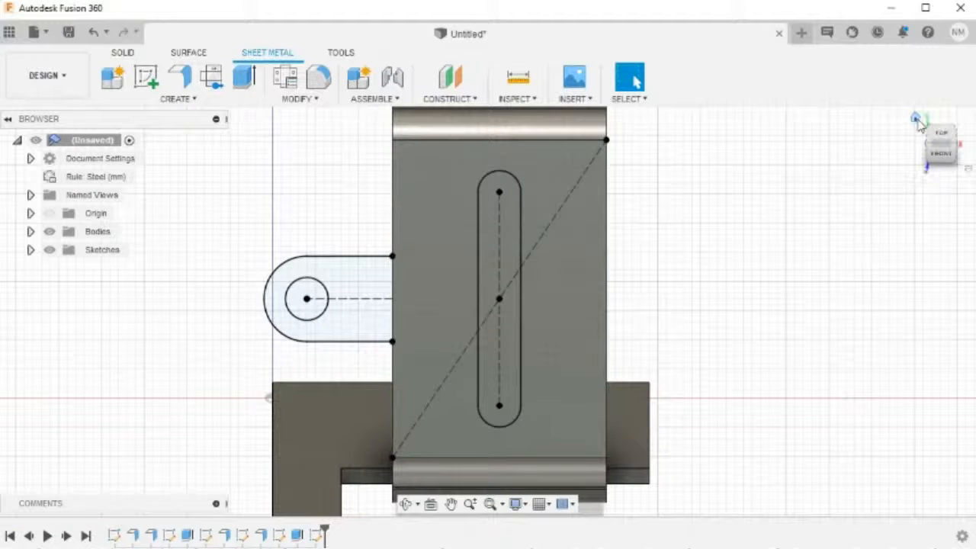
Cut the slot profile through the sloped flange with Extrude, using the To Object extent up to the flange's underside face.
left_click(916, 119)
scroll(502, 304, "up", 1)
middle_click_drag(566, 339, 472, 296)
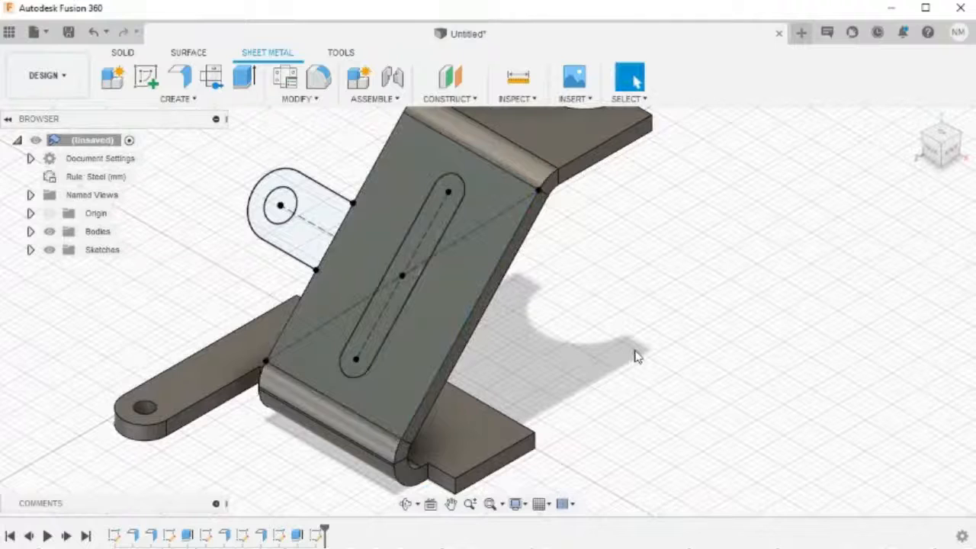
key("e")
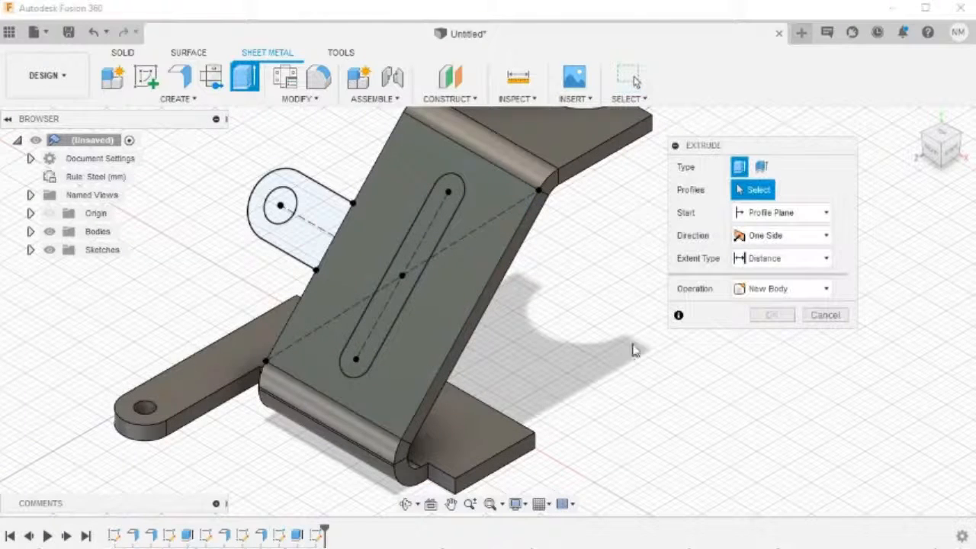
left_click(432, 240)
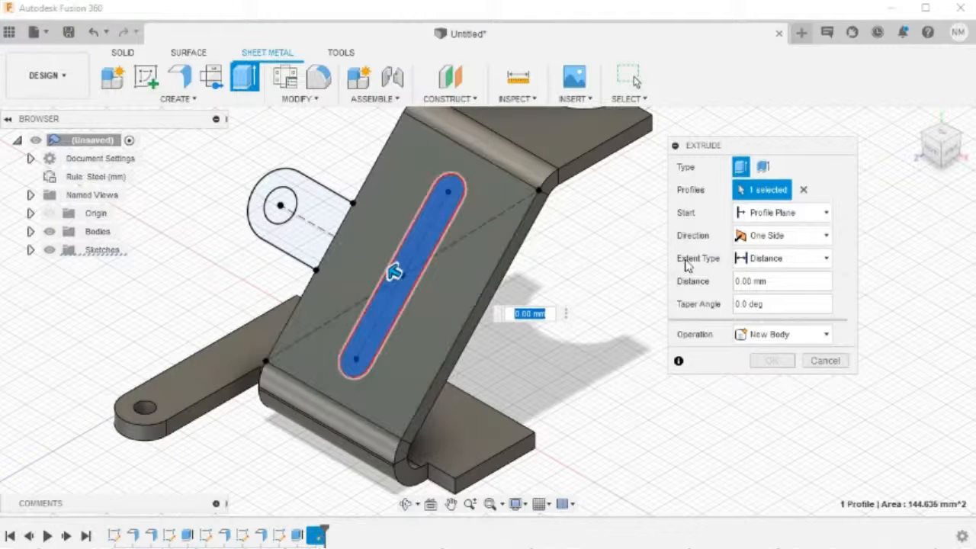
left_click(744, 258)
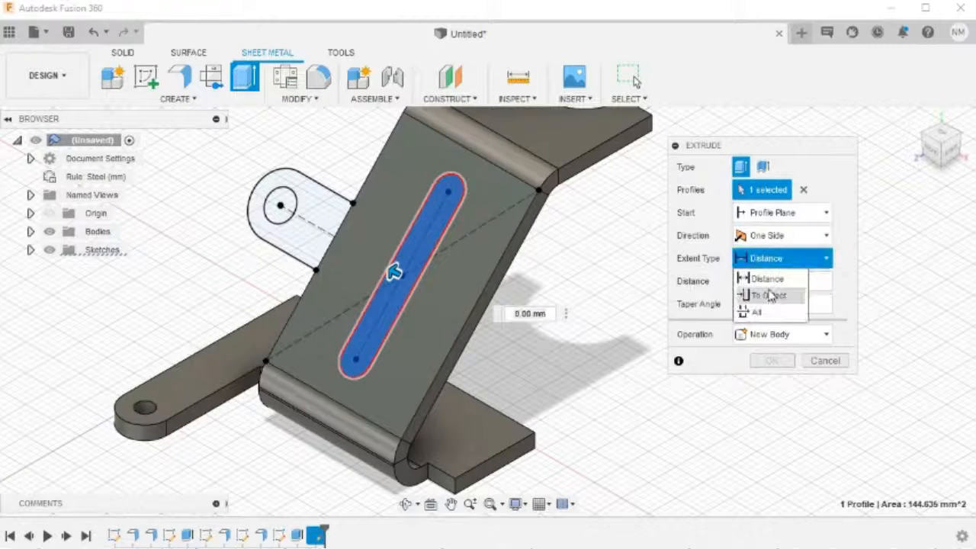
left_click(770, 296)
middle_click_drag(614, 331, 485, 308, "shift")
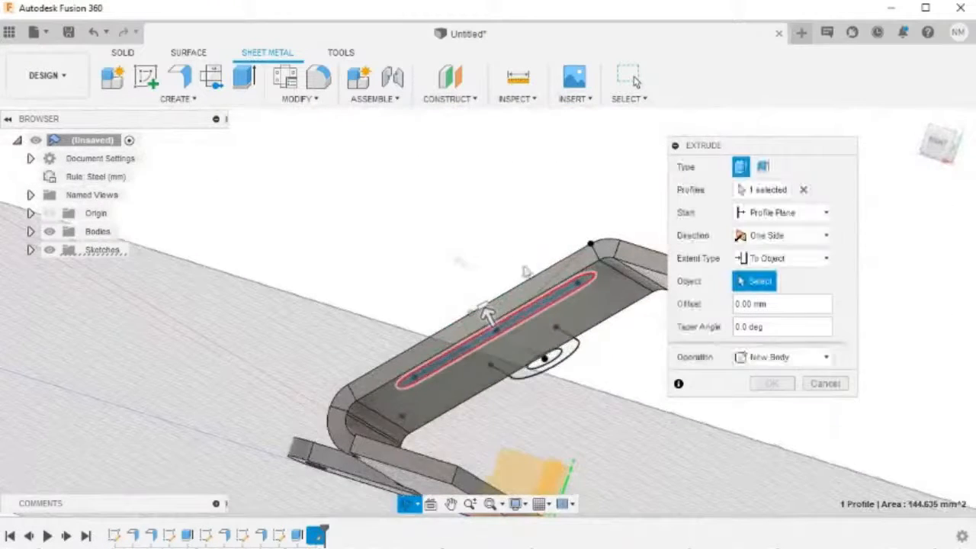
left_click(598, 303)
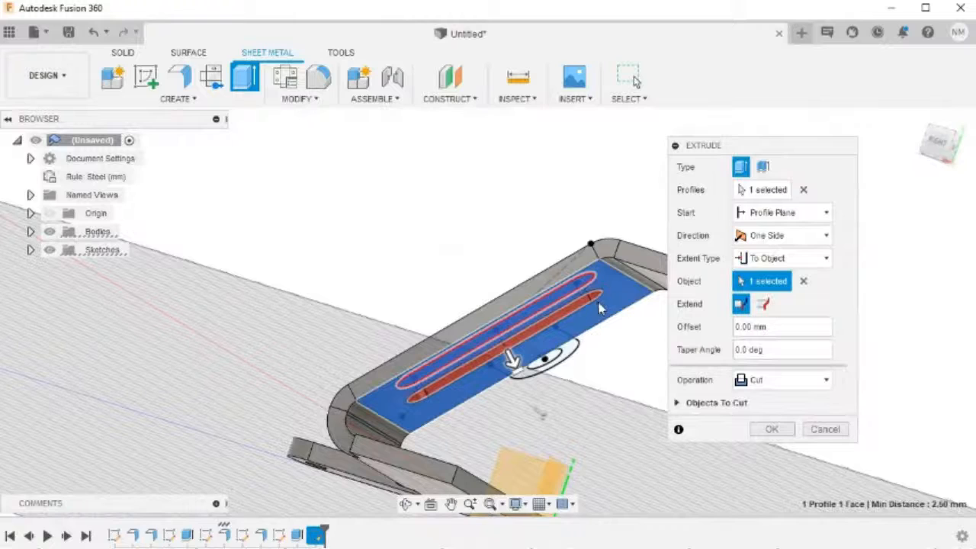
middle_click_drag(633, 353, 610, 311, "shift")
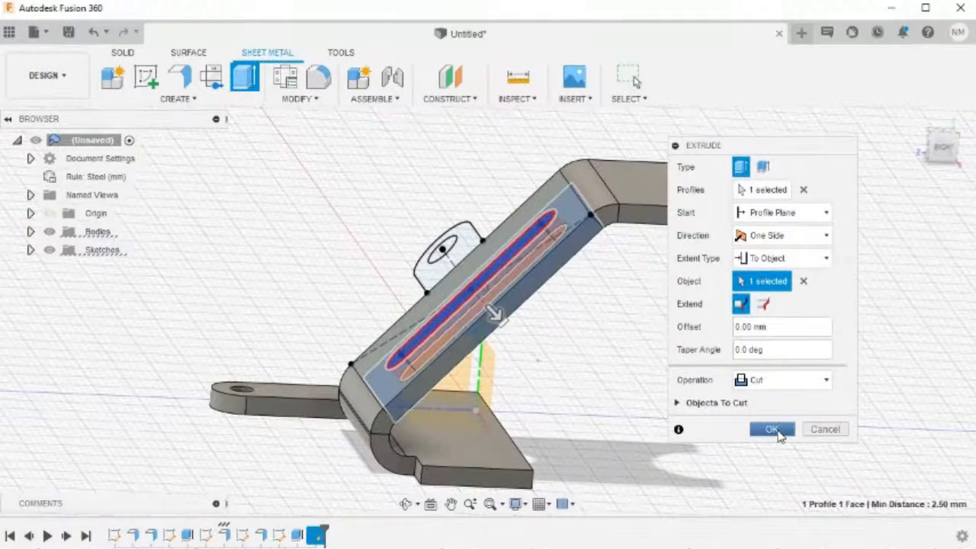
left_click(773, 429)
Expand the list of sketches and turn on the visibility of Sketch6, which holds the tab profile.
mouse_move(645, 364)
middle_mouse_down("shift")
mouse_move(833, 369)
mouse_move(655, 377)
middle_mouse_up("shift")
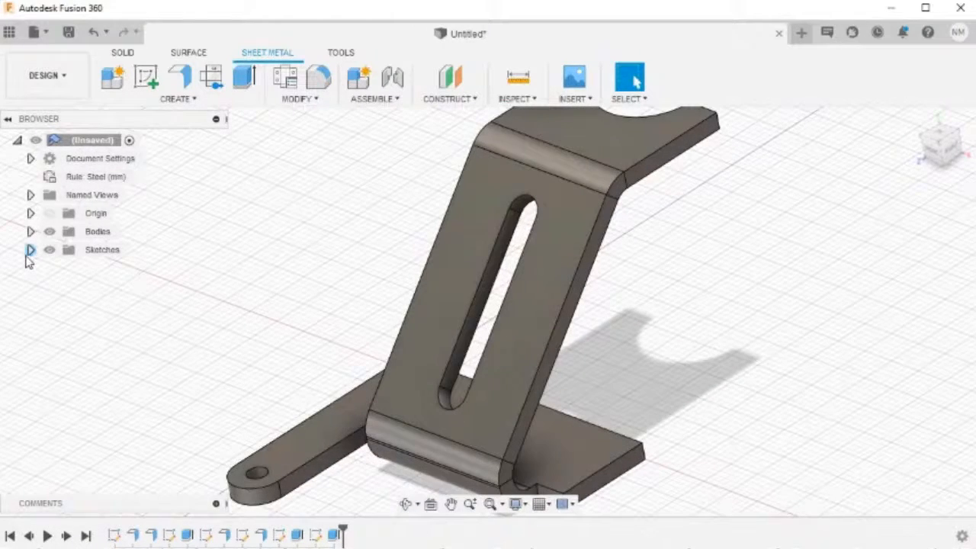
left_click(30, 250)
left_click(72, 360)
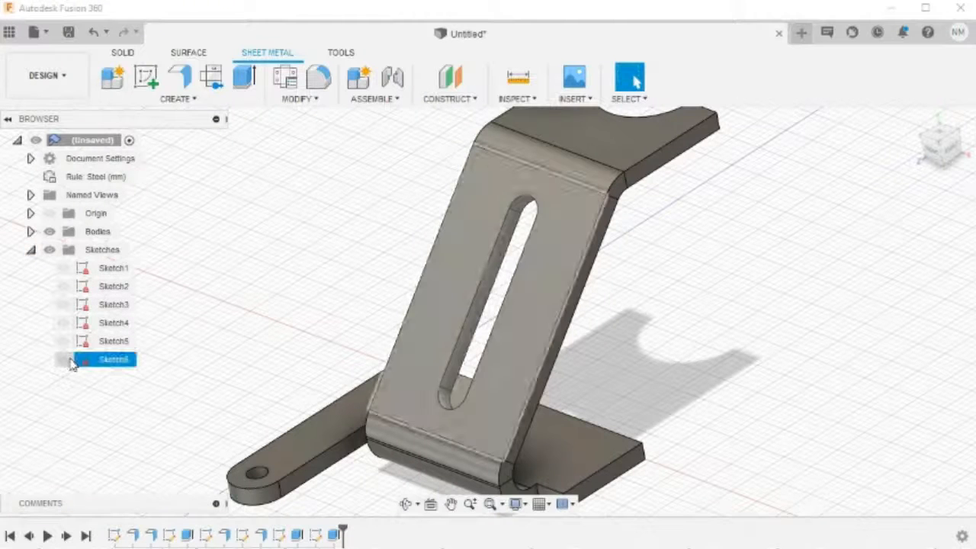
Show Sketch6 and create a flange from the side tab profile with its hole, using Side 2 thickness and the New Body operation.
left_click(64, 359)
middle_click_drag(318, 363, 526, 355, "shift")
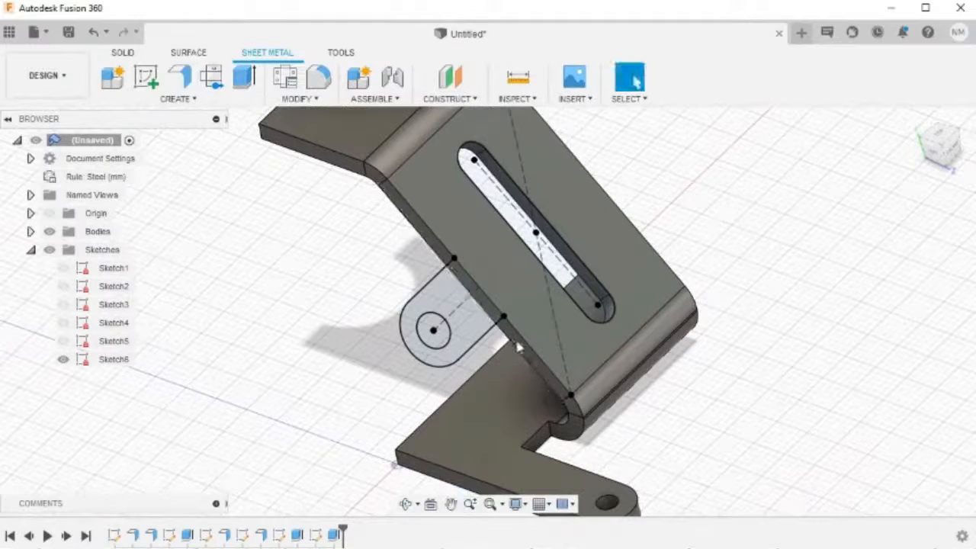
left_click(187, 83)
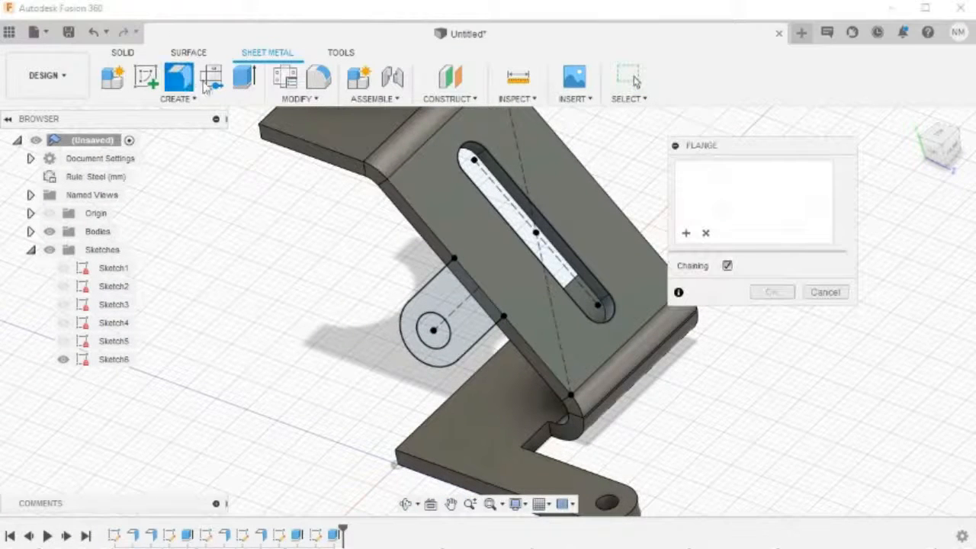
left_click(449, 304)
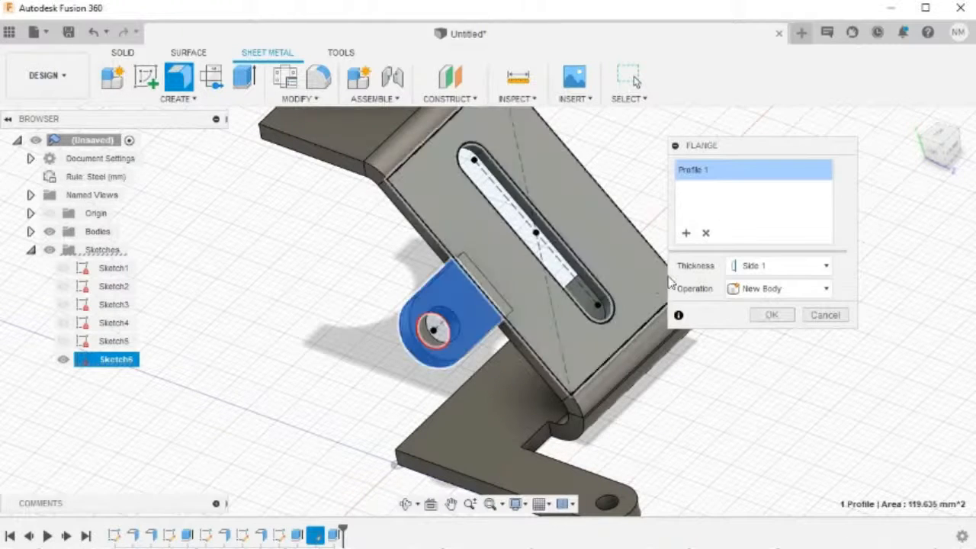
left_click(765, 267)
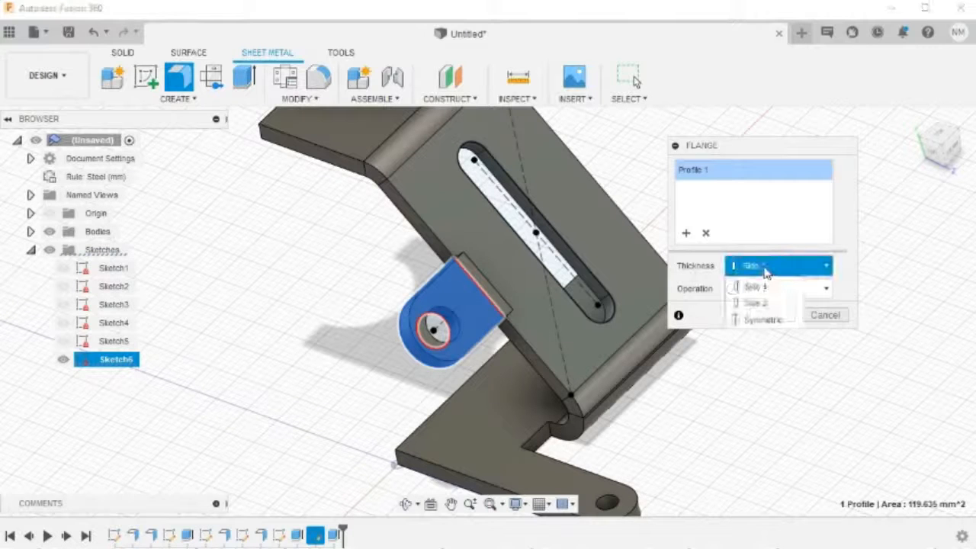
left_click(763, 302)
middle_click_drag(488, 394, 587, 370, "shift")
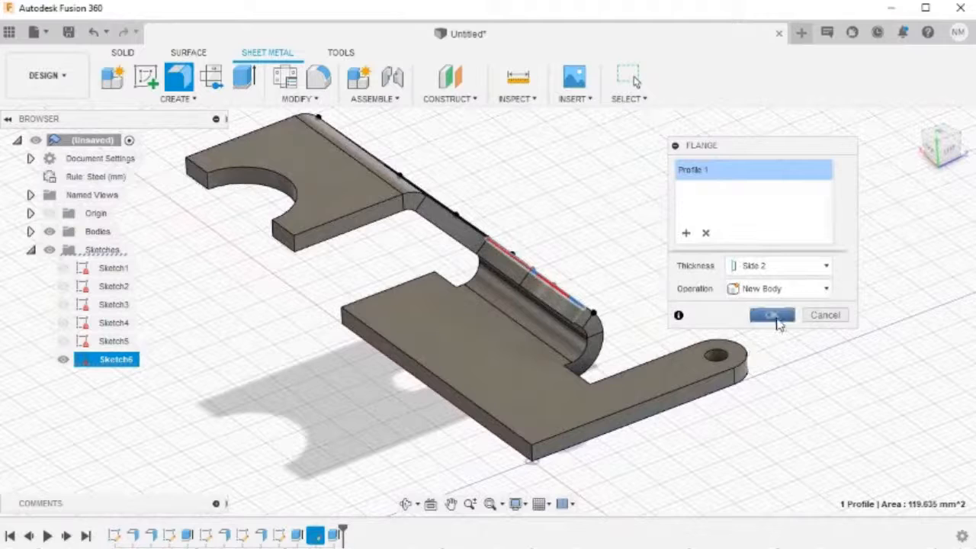
left_click(773, 315)
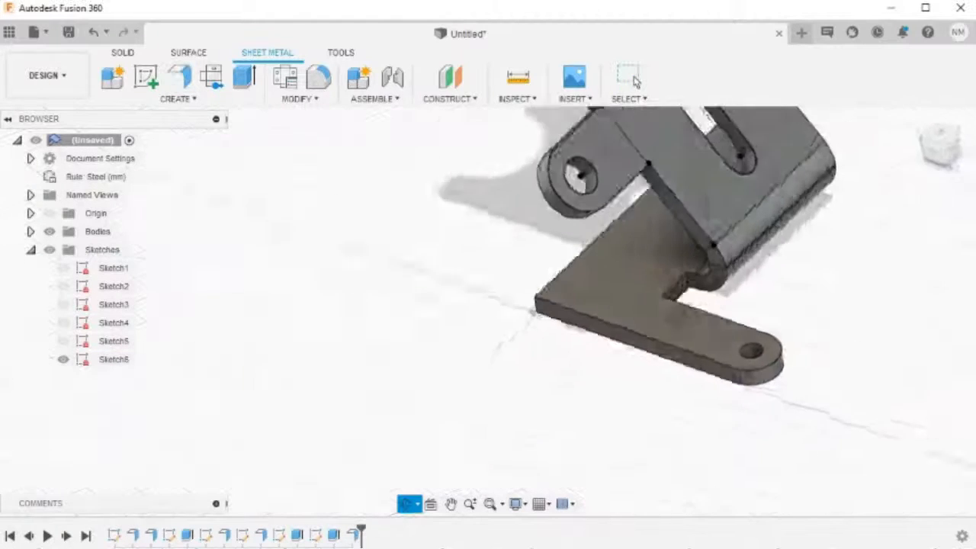
Hide Sketch6.
middle_click_drag(696, 330, 676, 300, "shift")
mouse_move(818, 238)
middle_mouse_down()
mouse_move(730, 291)
mouse_move(588, 343)
mouse_move(583, 363)
mouse_move(680, 370)
mouse_move(778, 322)
mouse_move(665, 364)
mouse_move(600, 373)
mouse_move(584, 320)
mouse_move(633, 410)
middle_mouse_up()
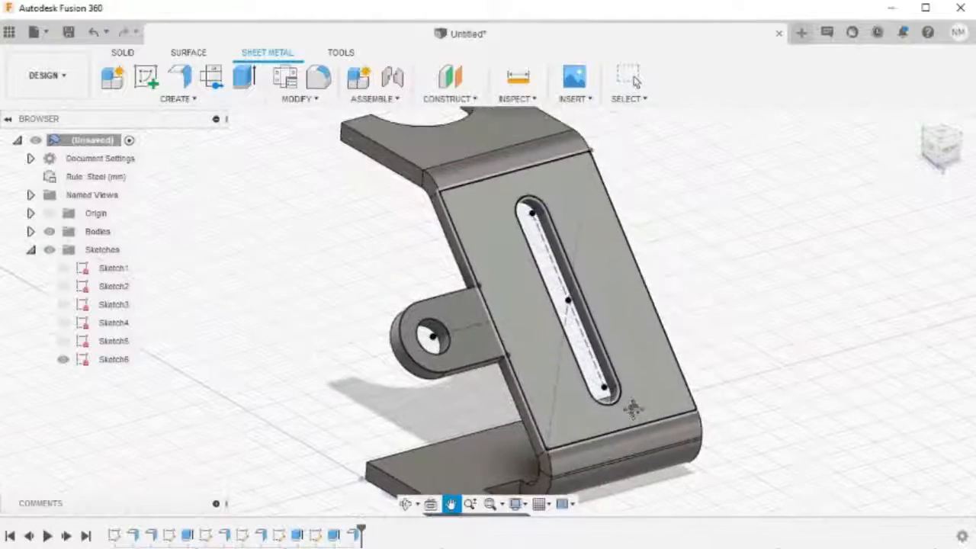
left_click(59, 363)
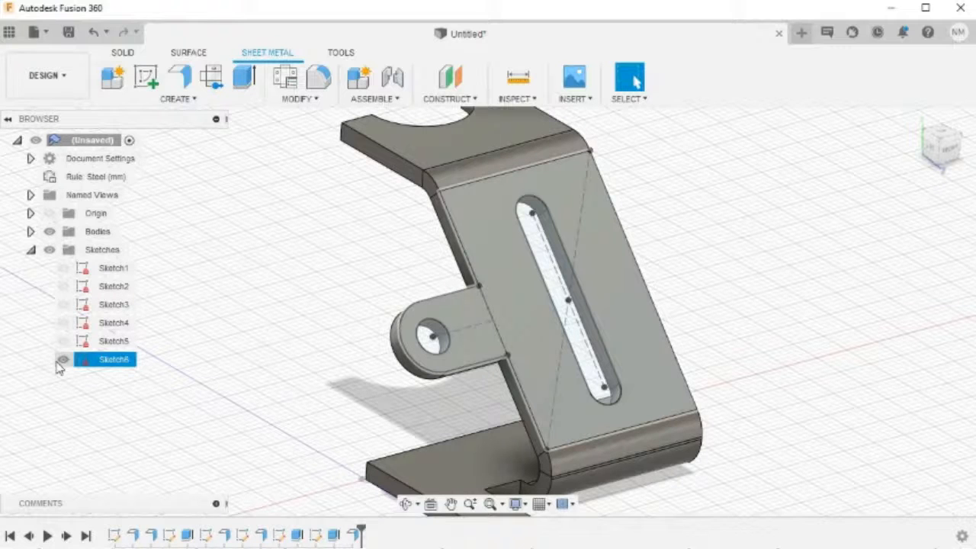
left_click(62, 360)
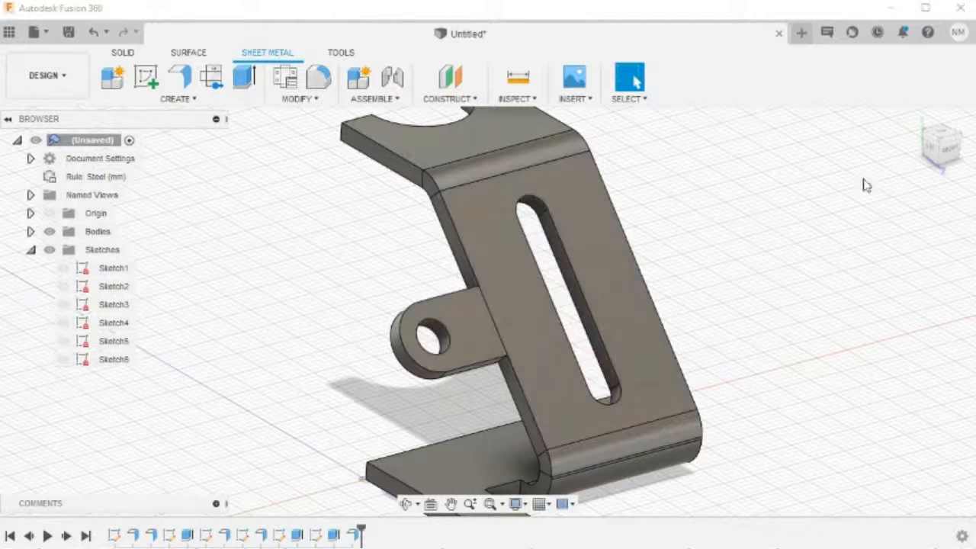
Combine the side tab body (Body2) with the main bracket body (Body1) using the Join operation.
left_click(916, 122)
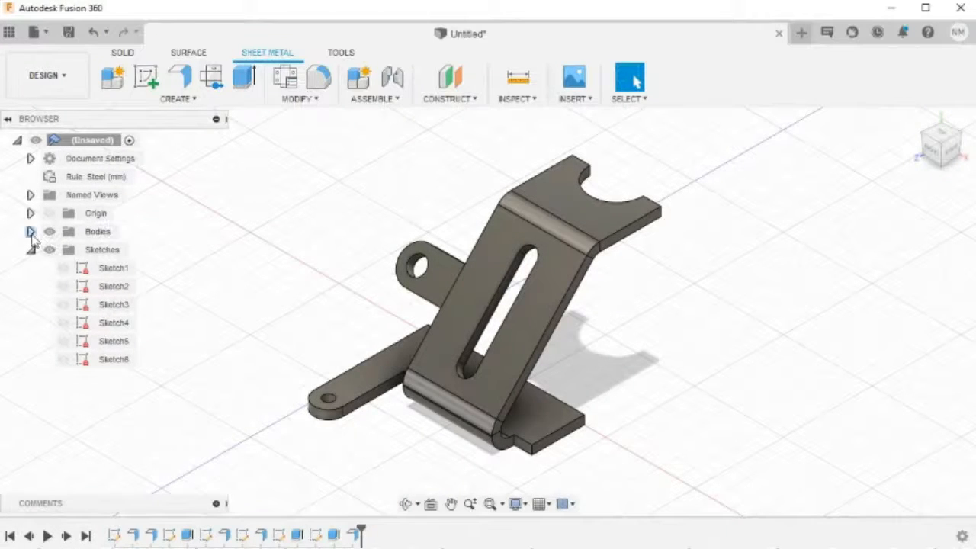
left_click(30, 232)
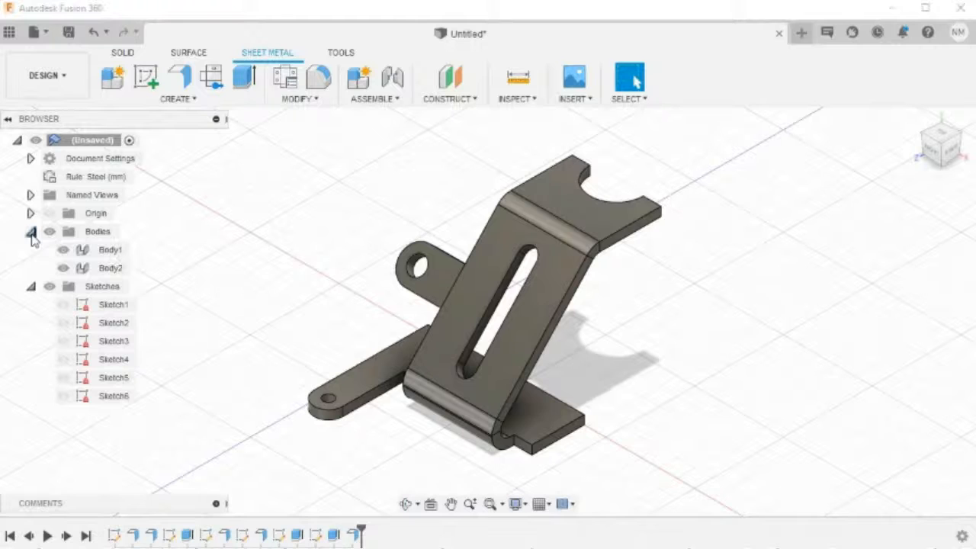
left_click(111, 251)
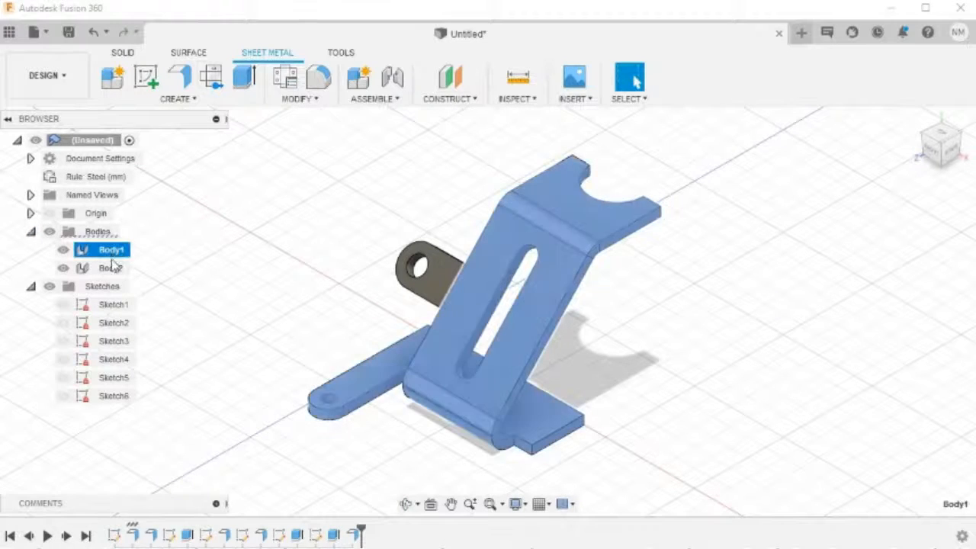
left_click(110, 269)
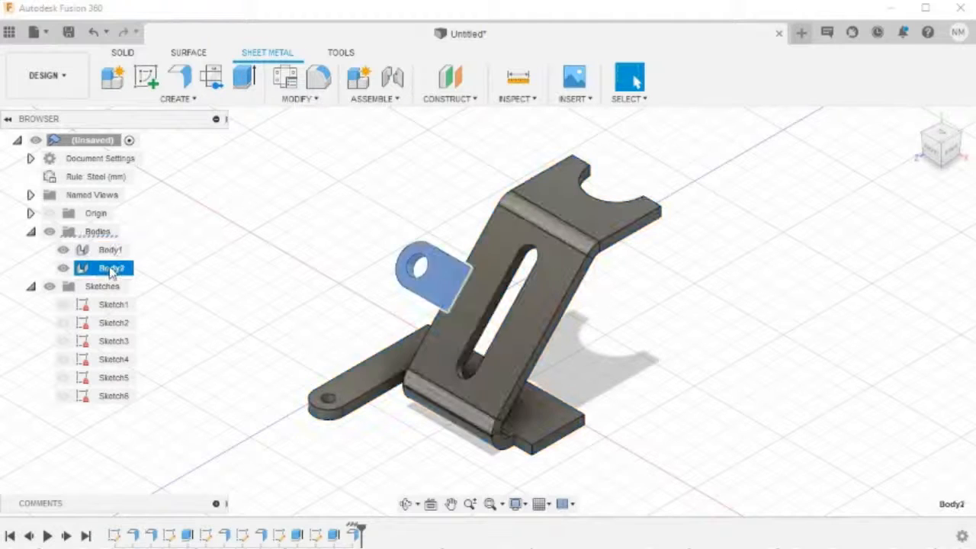
key("Escape")
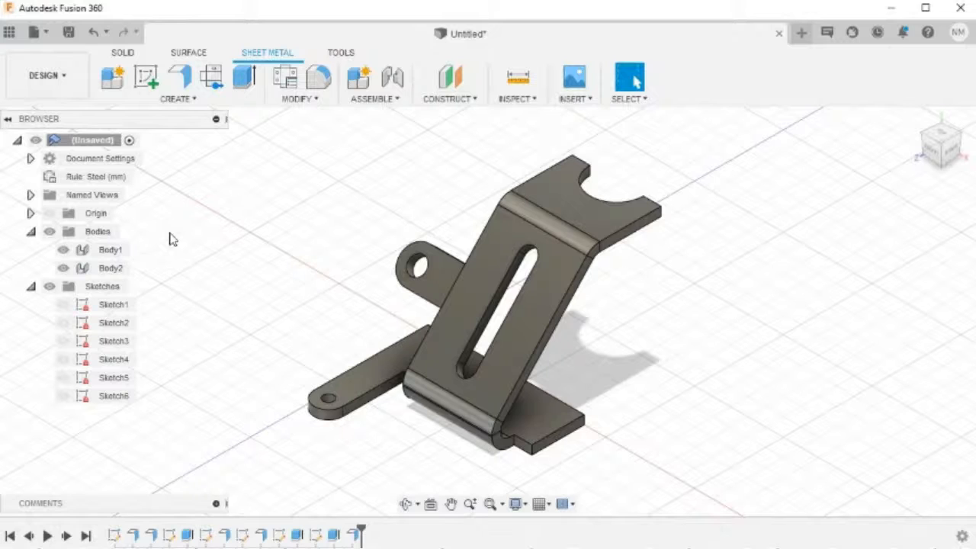
key("s")
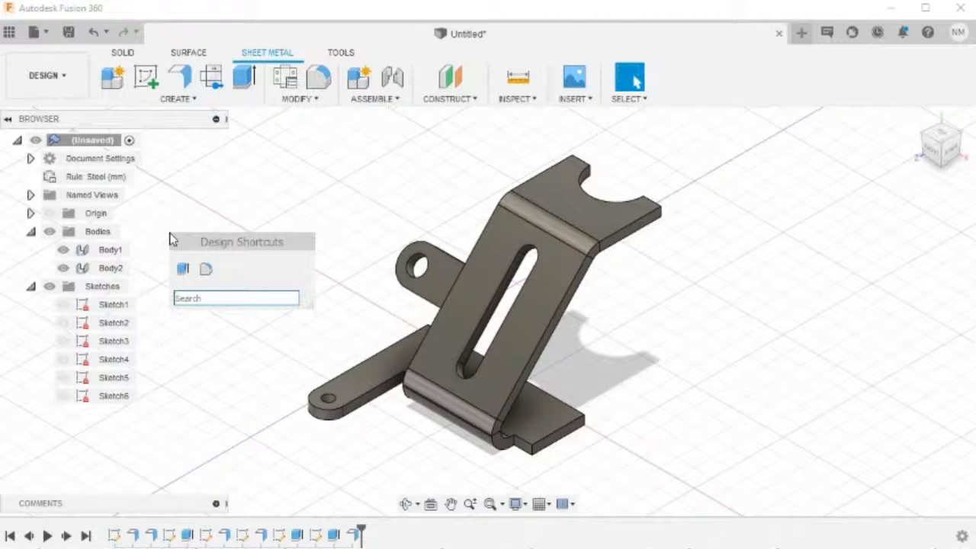
type("COM")
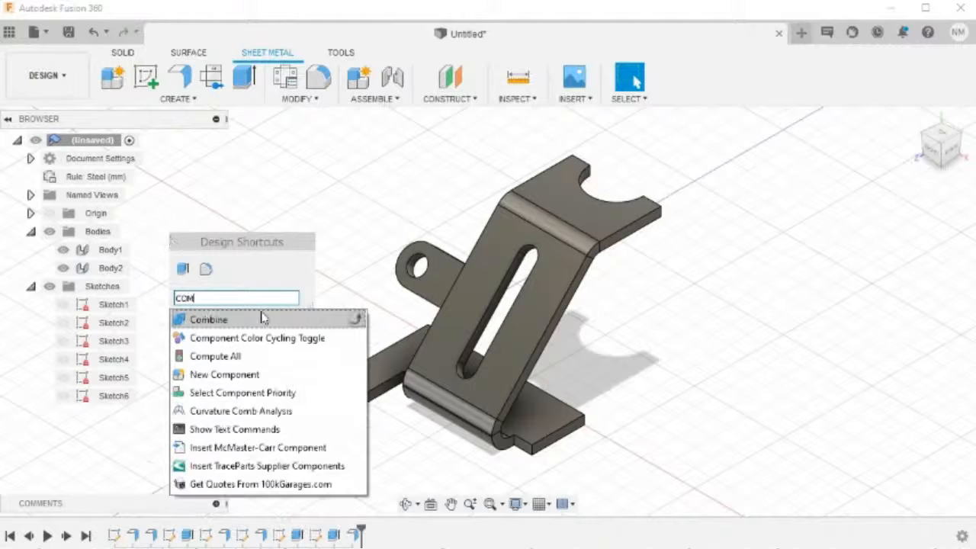
left_click(262, 320)
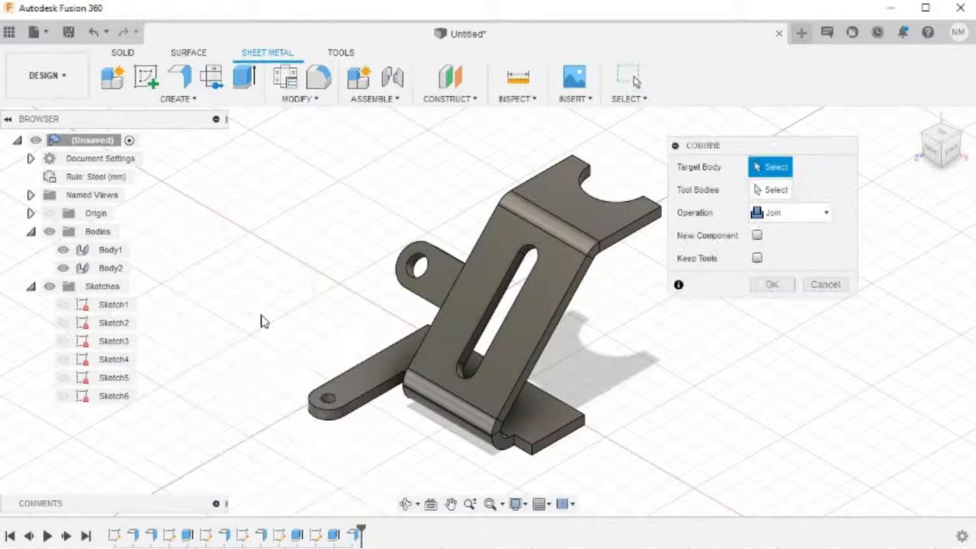
left_click(592, 223)
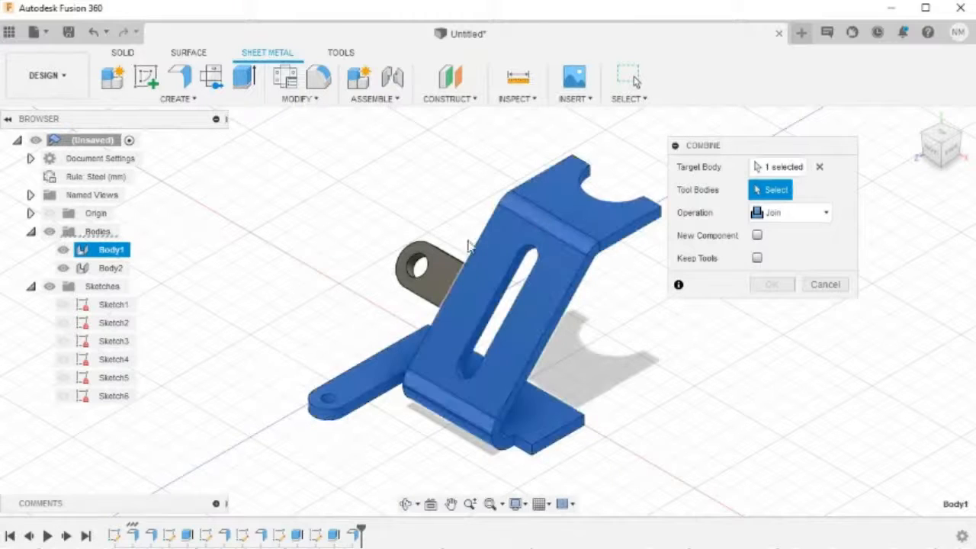
left_click(441, 278)
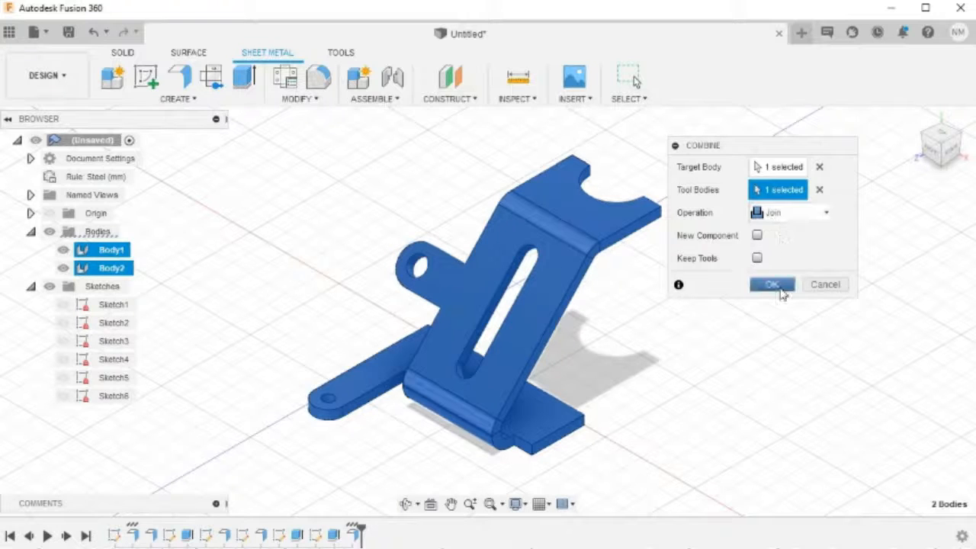
left_click(781, 291)
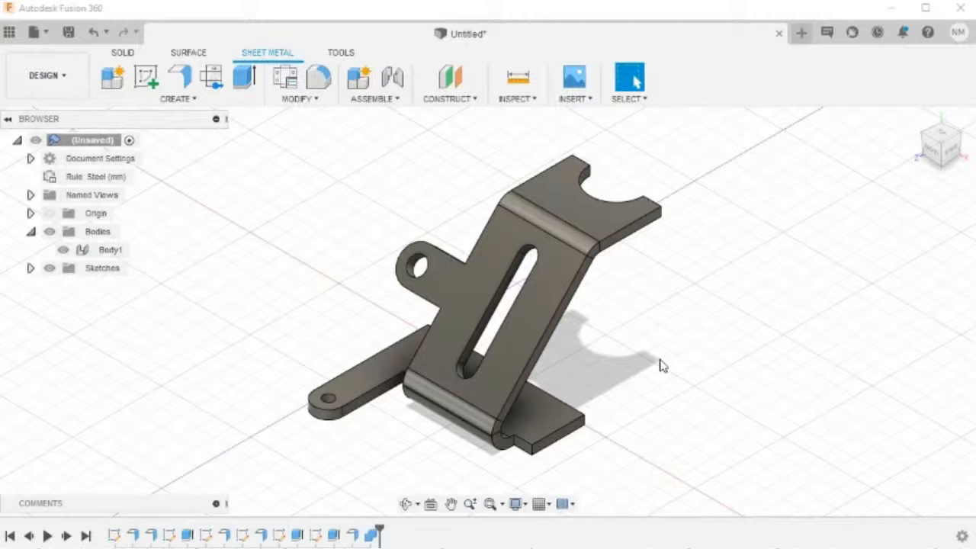
Start a constant-radius fillet and select the base arm's inner corner edge and the base plate's outer corner edges.
key("f")
scroll(584, 338, "up", 3)
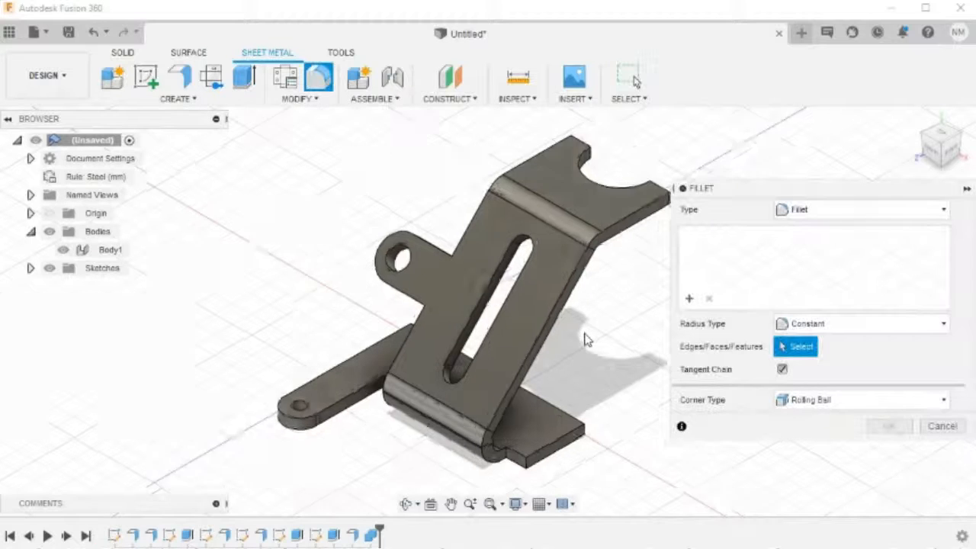
middle_click_drag(536, 379, 327, 353, "shift")
scroll(329, 364, "up", 5)
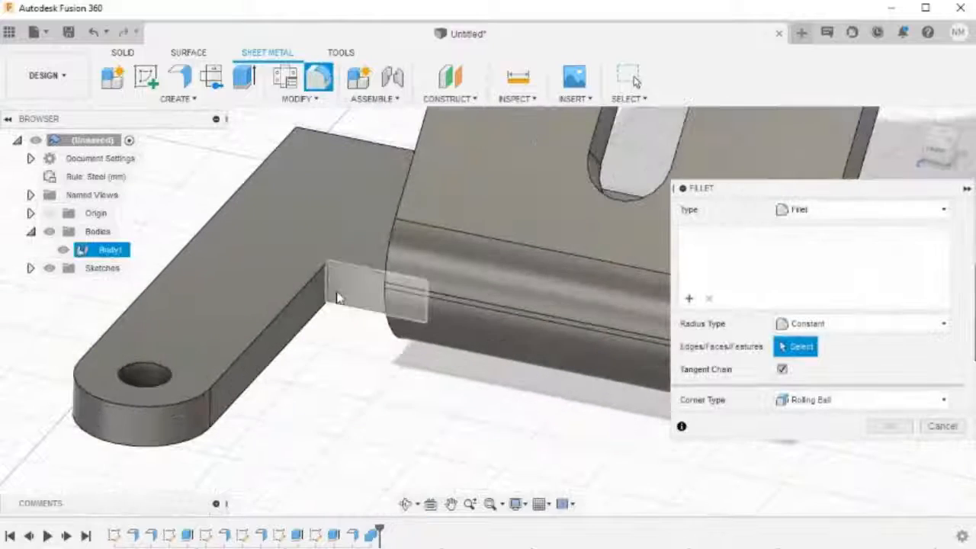
left_click(329, 292)
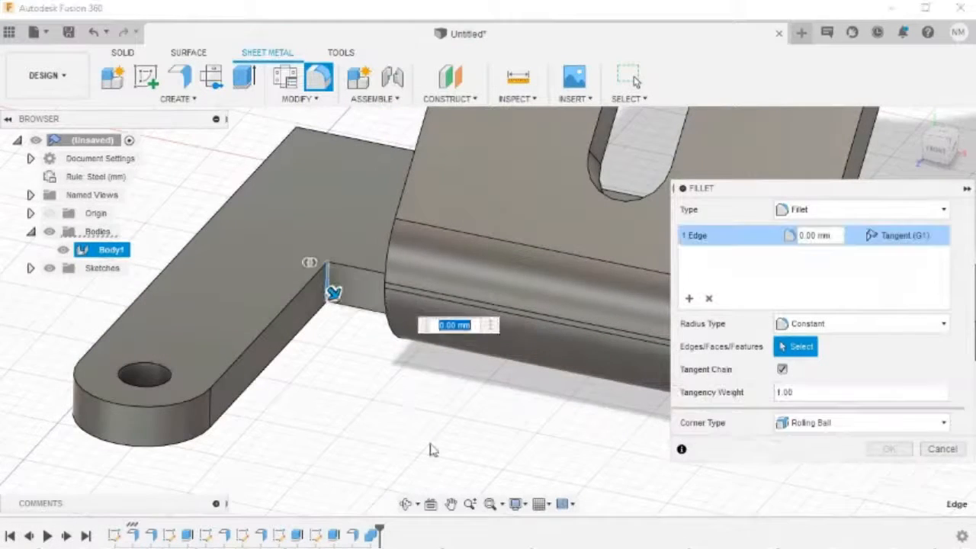
scroll(429, 442, "down", 4)
middle_click_drag(364, 406, 484, 374, "shift")
left_click(481, 363)
middle_click_drag(557, 390, 462, 369, "shift")
middle_click_drag(610, 381, 403, 336, "shift")
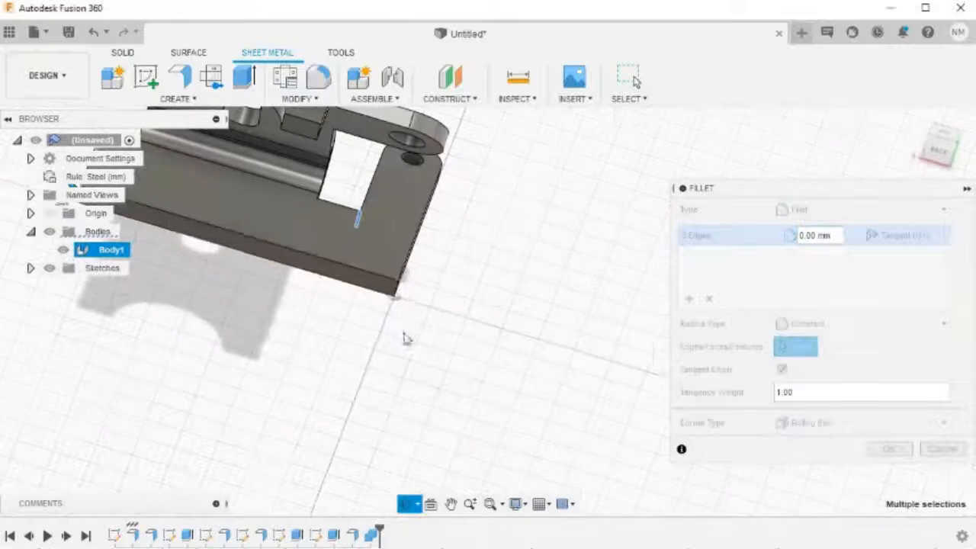
left_click(395, 288)
middle_click_drag(395, 288, 482, 394)
scroll(403, 367, "up", 1)
scroll(411, 322, "up", 4)
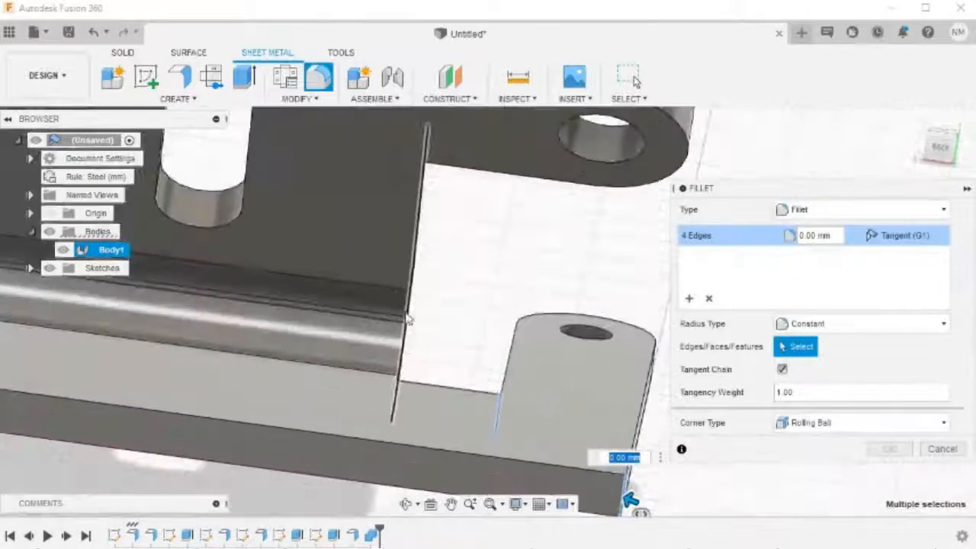
Add the two outer corner edges of the upper flange to the fillet selection and apply a 2 mm radius.
middle_click_drag(366, 140, 506, 391)
scroll(506, 391, "down", 2)
left_click(551, 290)
middle_click_drag(436, 342, 494, 346, "shift")
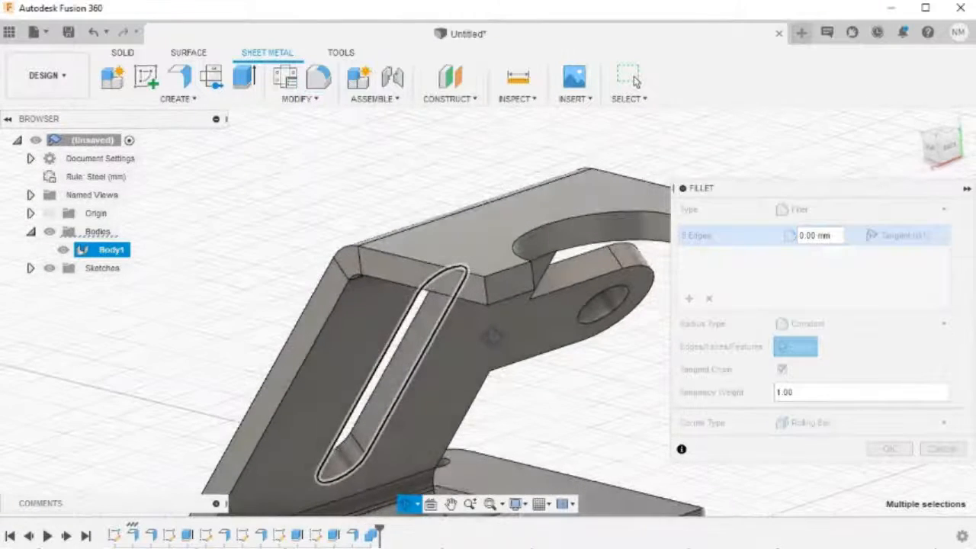
left_click(486, 290)
scroll(543, 393, "up", 1)
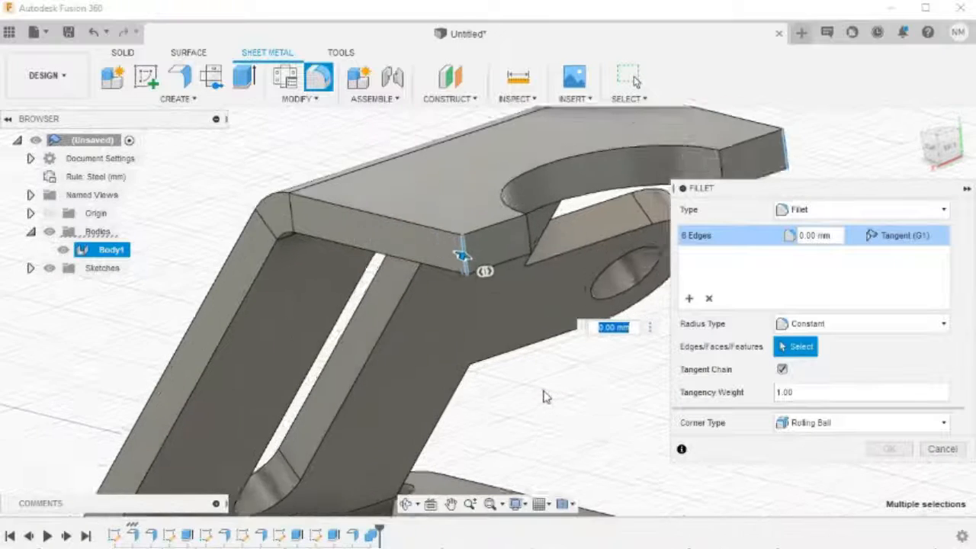
scroll(545, 398, "down", 3)
middle_click_drag(545, 400, 504, 365)
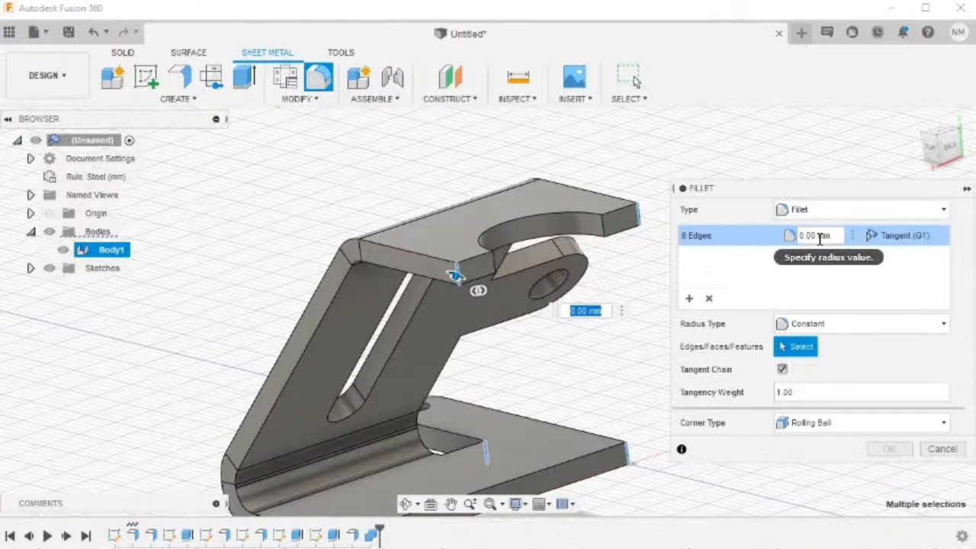
type("2")
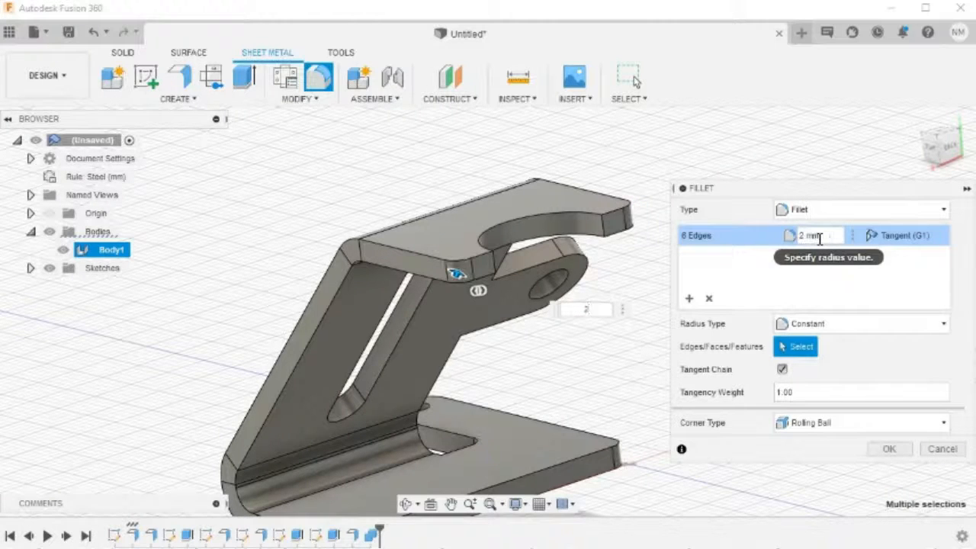
left_click(891, 450)
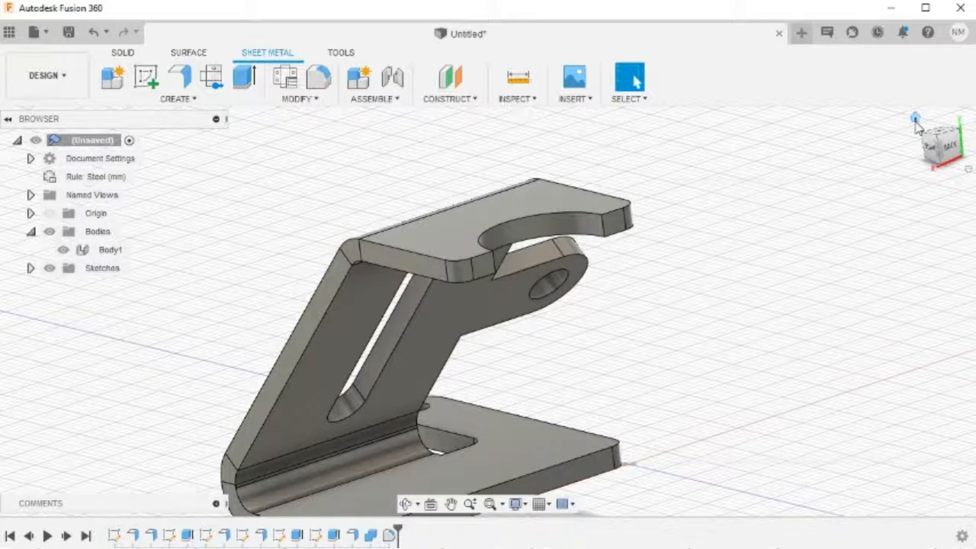
left_click(915, 120)
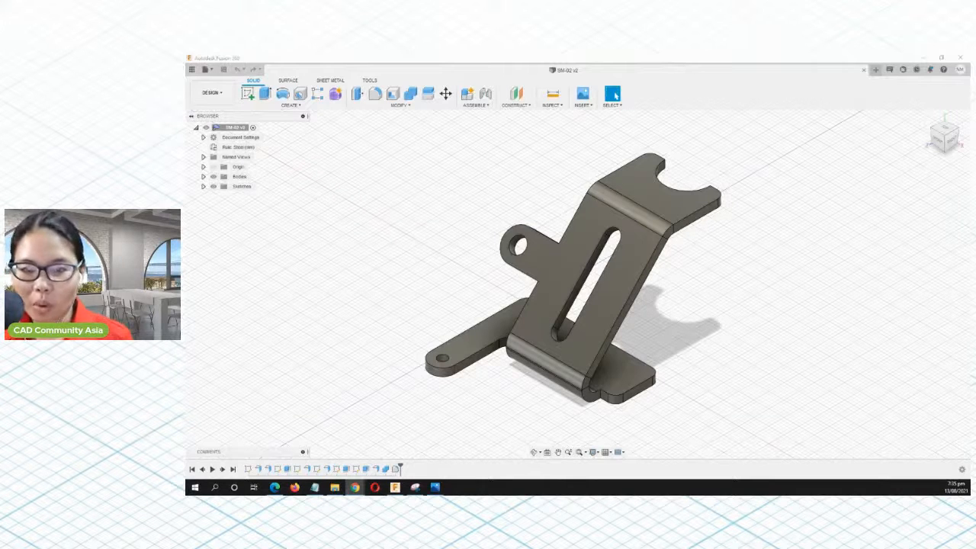
middle_click_drag(594, 344, 640, 349, "shift")
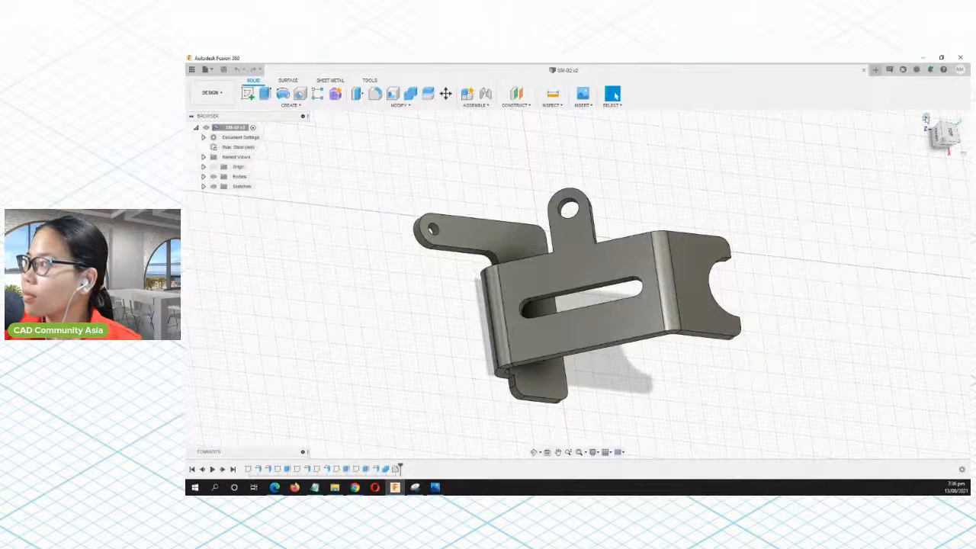
left_click(927, 117)
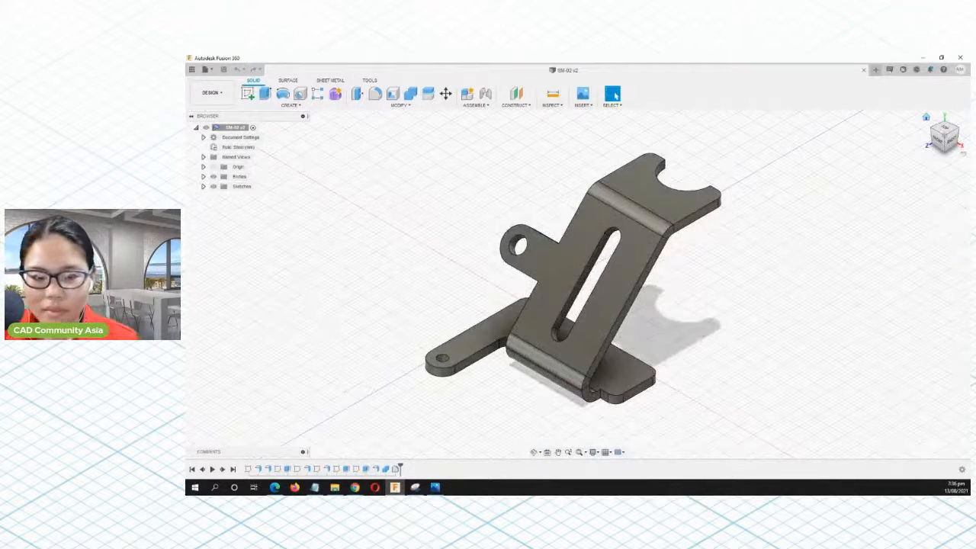
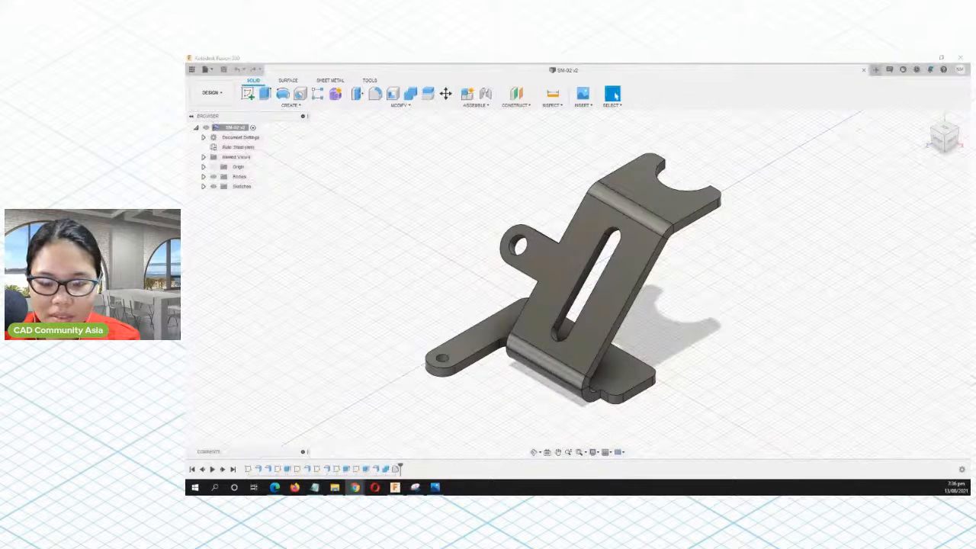
key("alt+Tab")
key("alt+Tab")
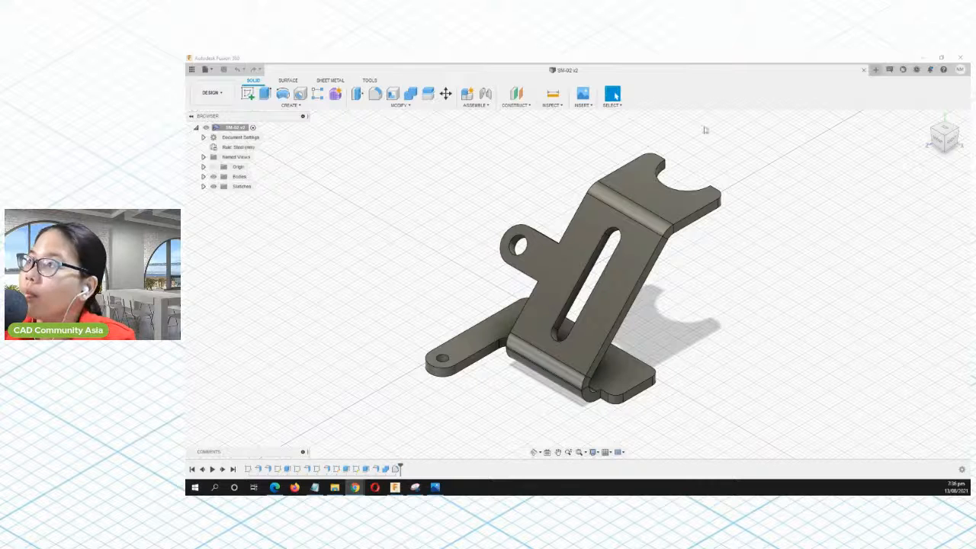
Create a new design and start a sketch on the horizontal origin plane.
left_click(876, 71)
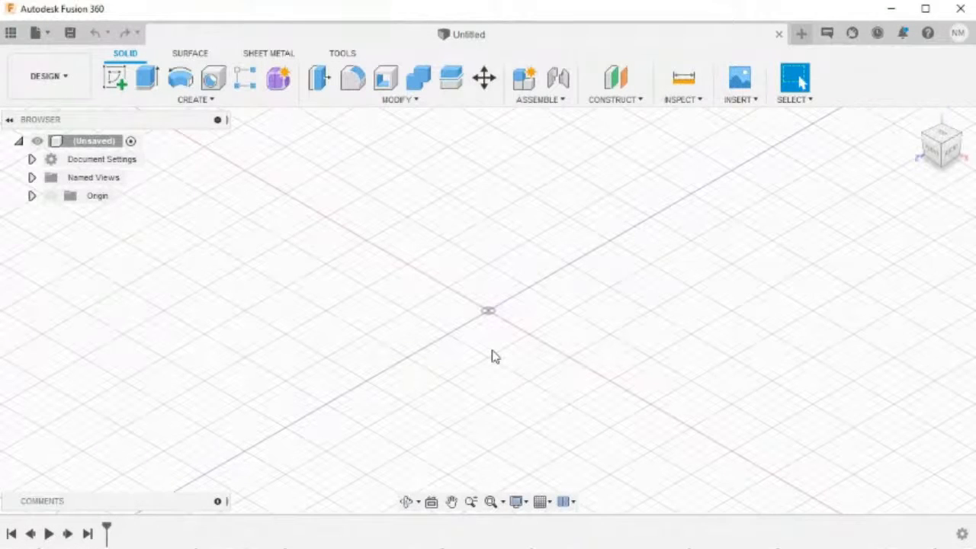
left_click(115, 80)
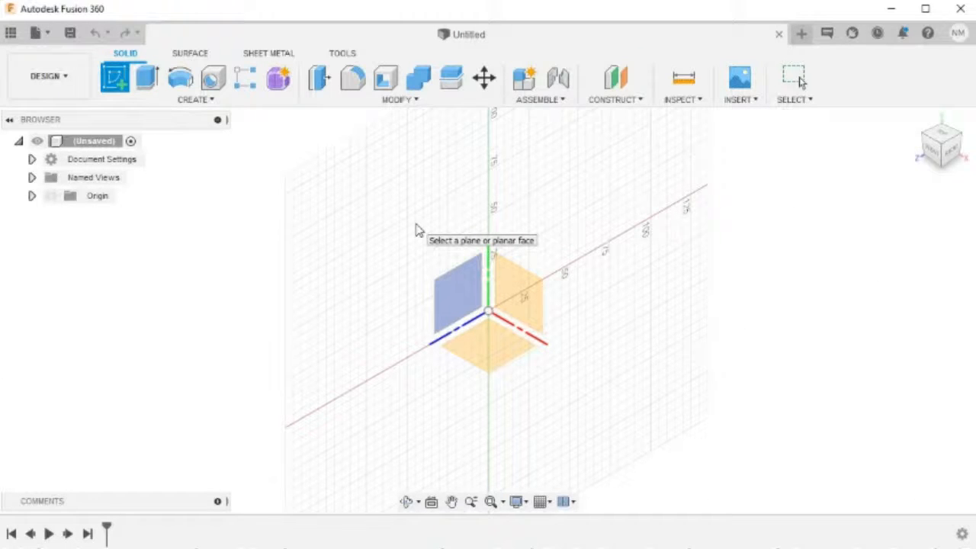
left_click(504, 359)
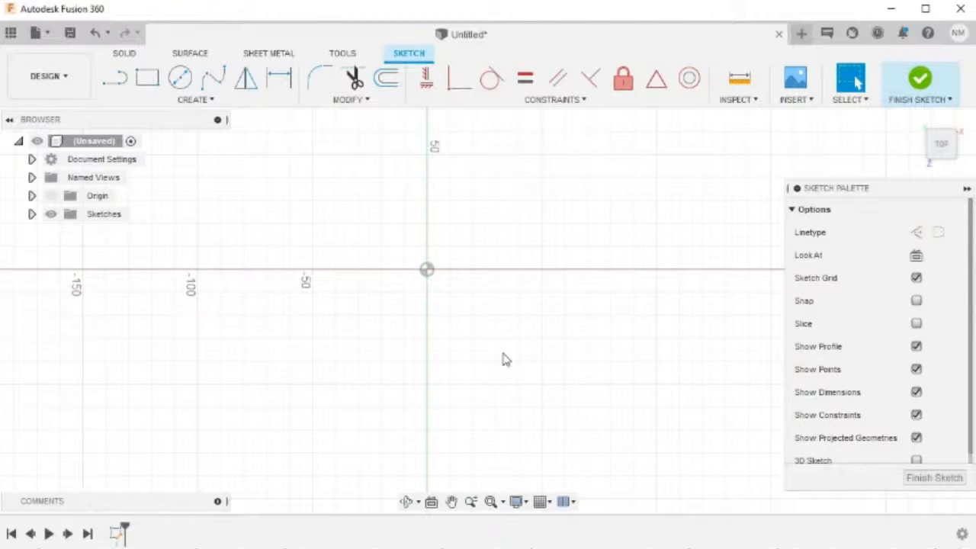
Draw a center rectangle 100 mm wide and 50 mm high, centred on the origin.
key("r")
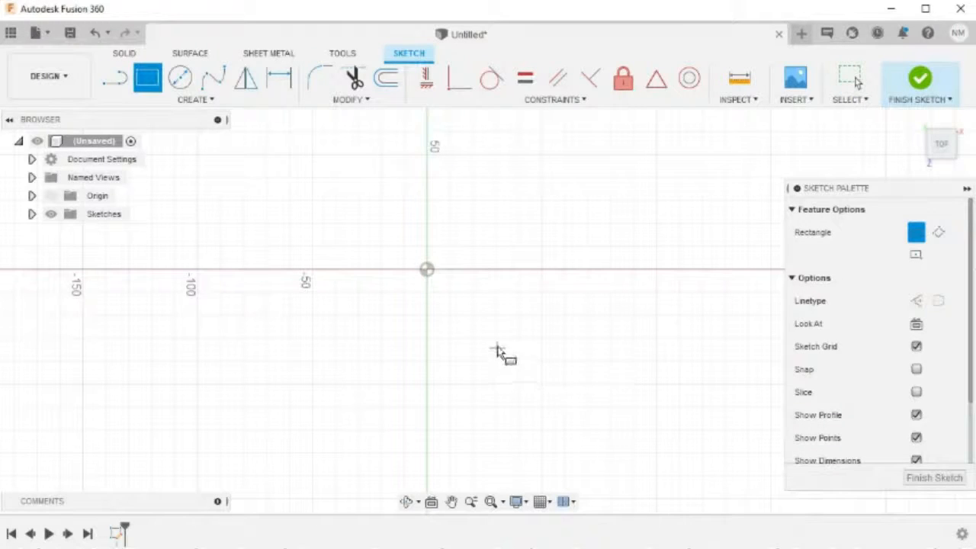
left_click(916, 258)
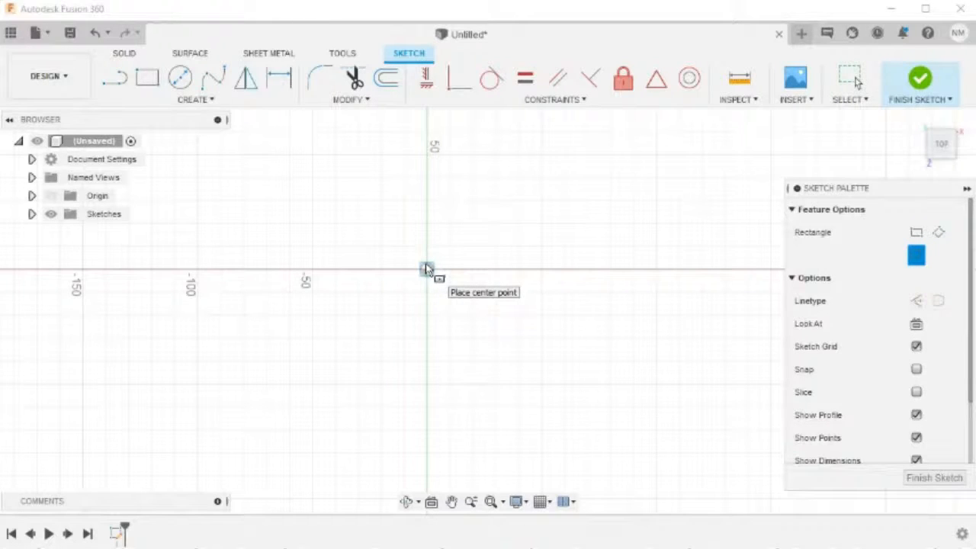
left_click(426, 269)
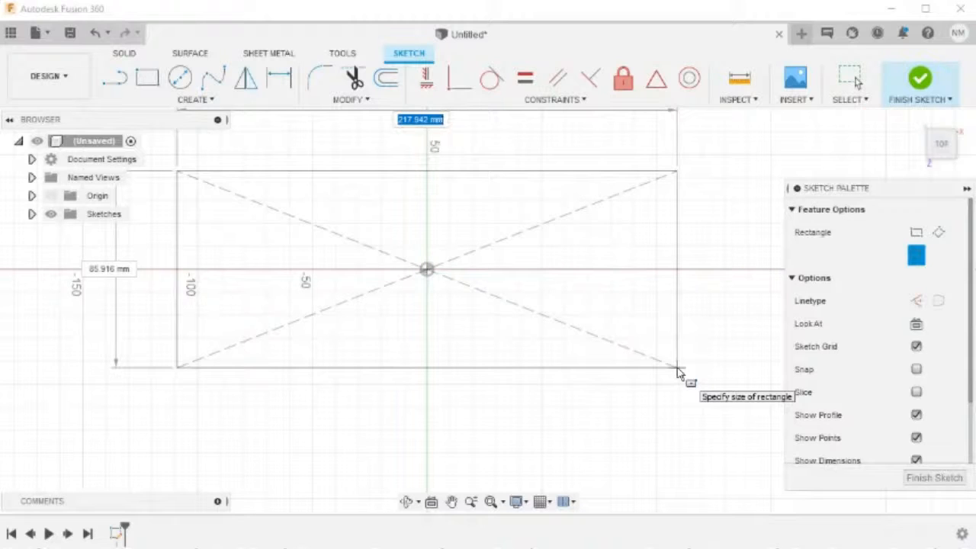
type("100")
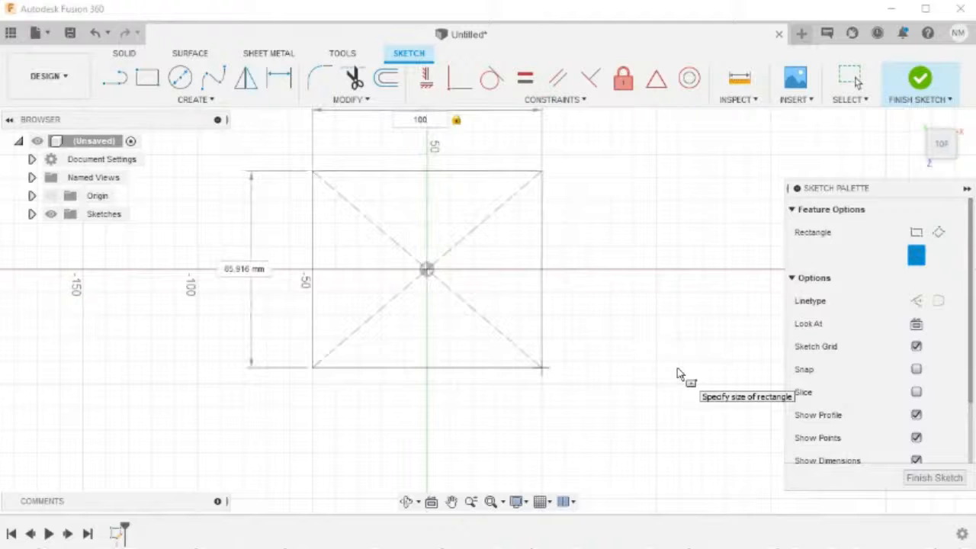
key("Tab")
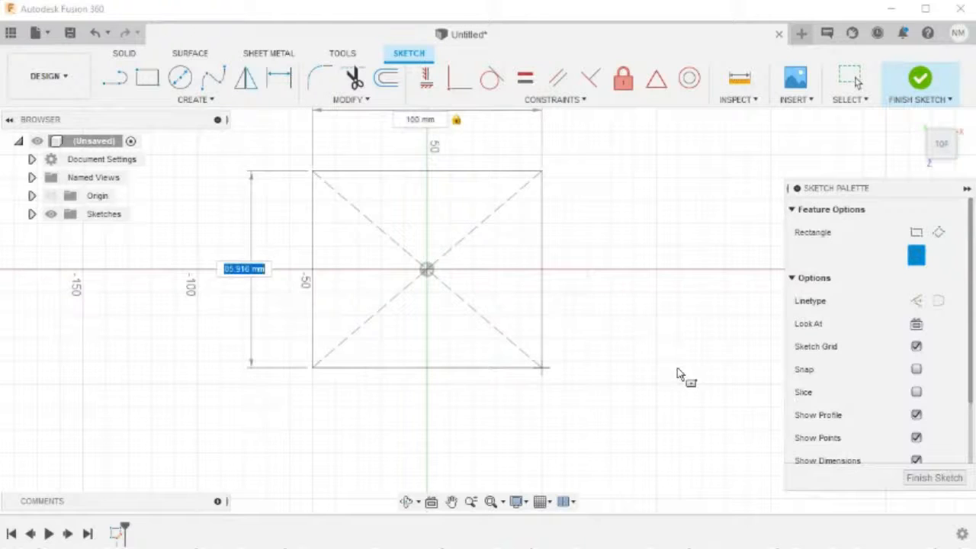
type("50")
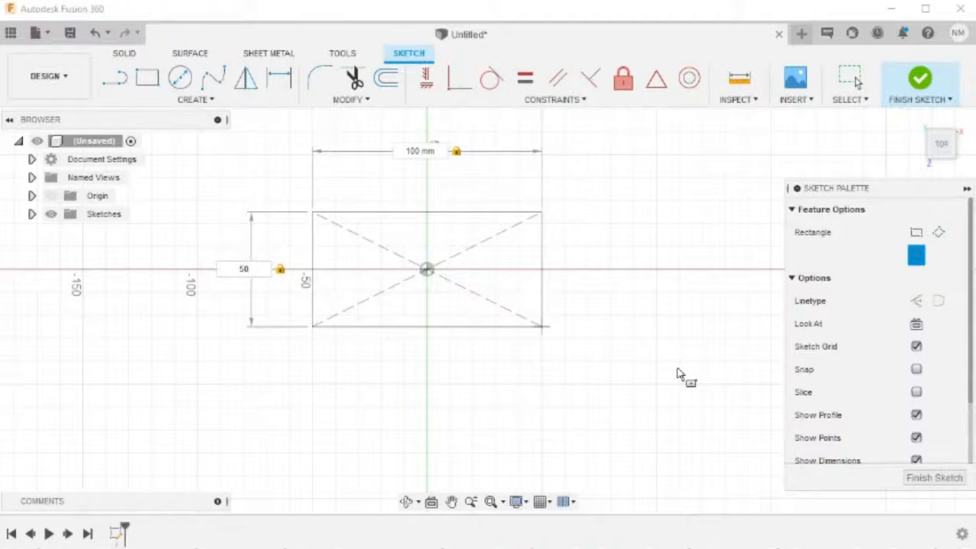
key("Return")
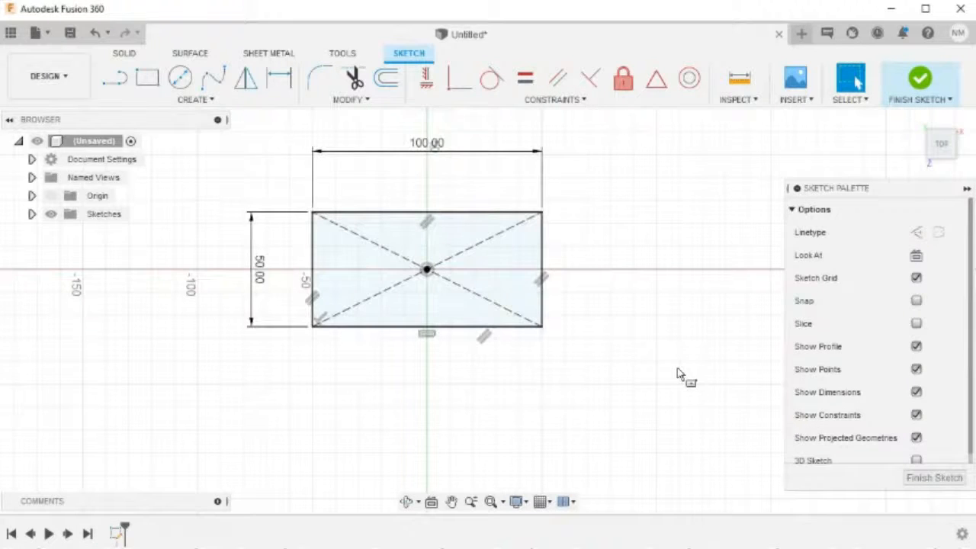
Draw a 9 mm diameter circle centred on the rectangle's left edge, above the horizontal axis.
scroll(436, 342, "up", 2)
mouse_move(338, 255)
middle_mouse_down()
mouse_move(539, 353)
mouse_move(542, 332)
middle_mouse_up()
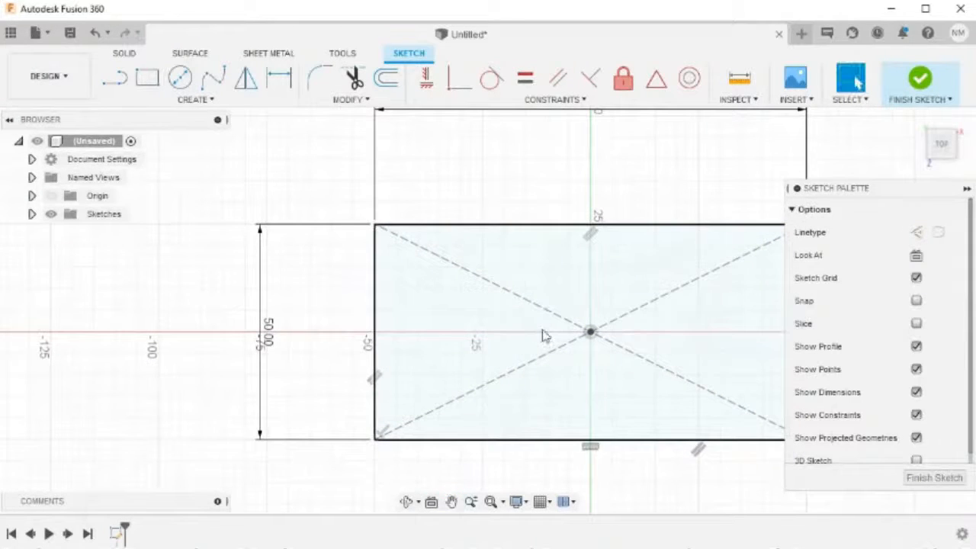
key("c")
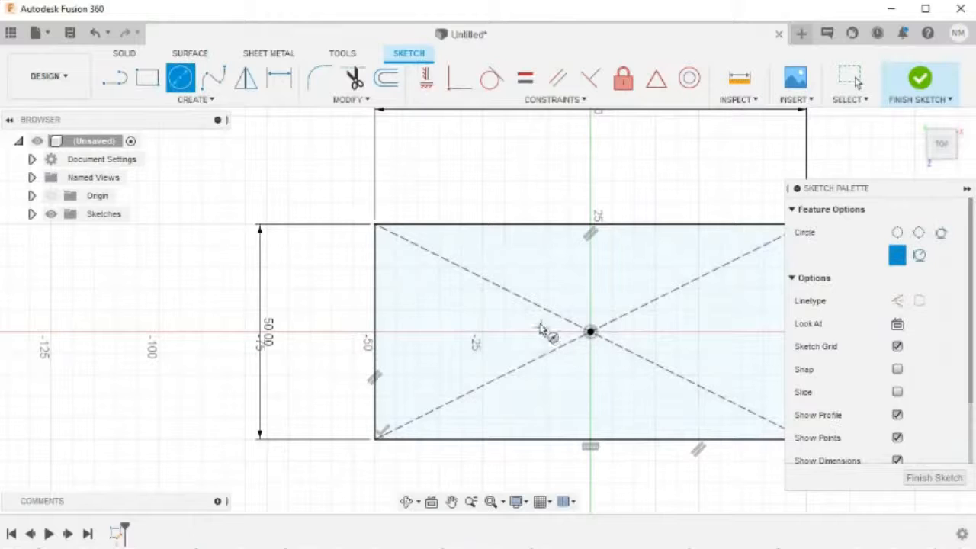
left_click(375, 283)
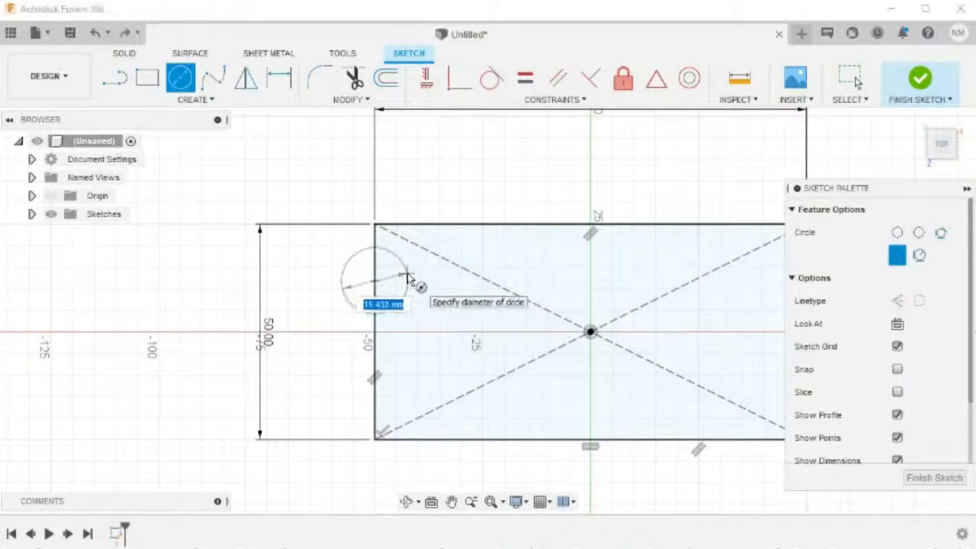
type("9")
key("Return")
key("Escape")
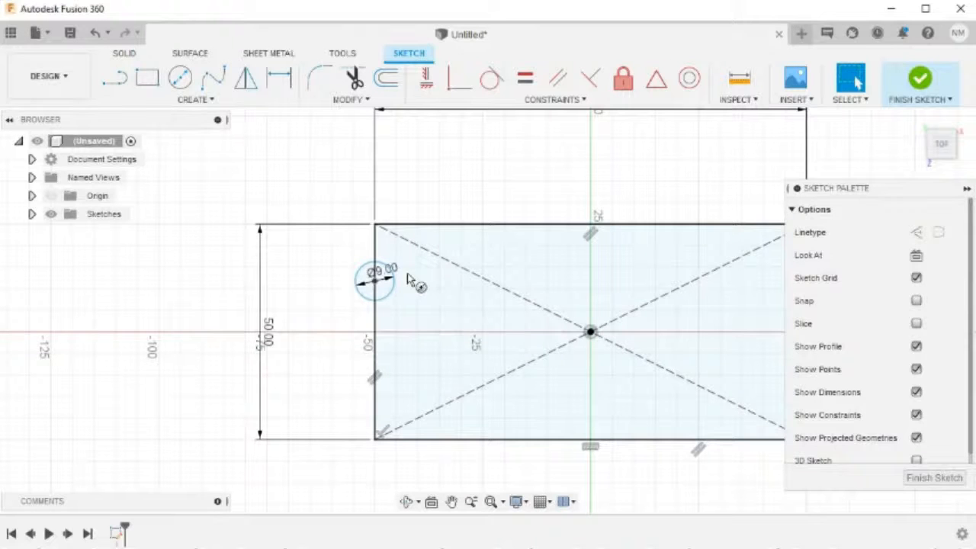
Draw a 5 mm diameter circle concentric with the 9 mm circle.
key("c")
scroll(404, 287, "up", 5)
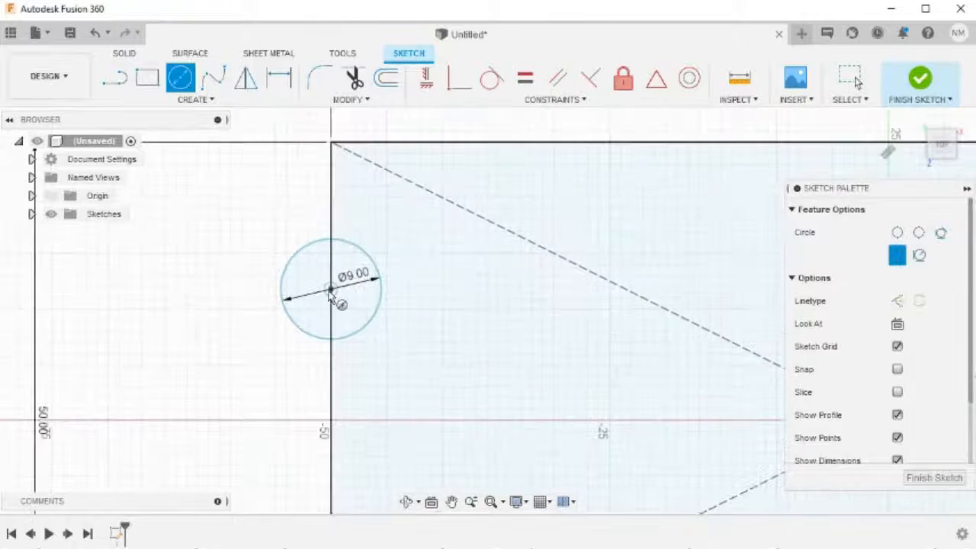
left_click(330, 289)
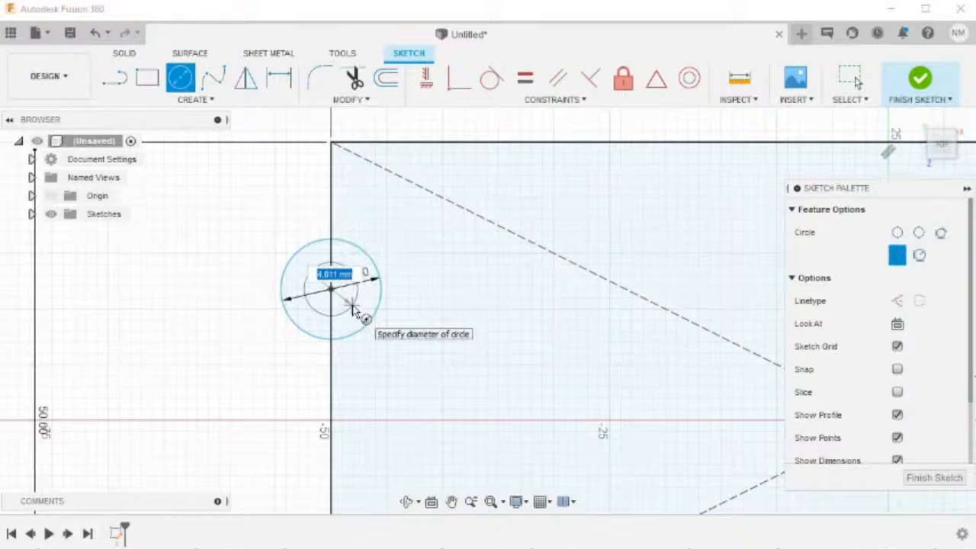
type("5")
key("Return")
key("Escape")
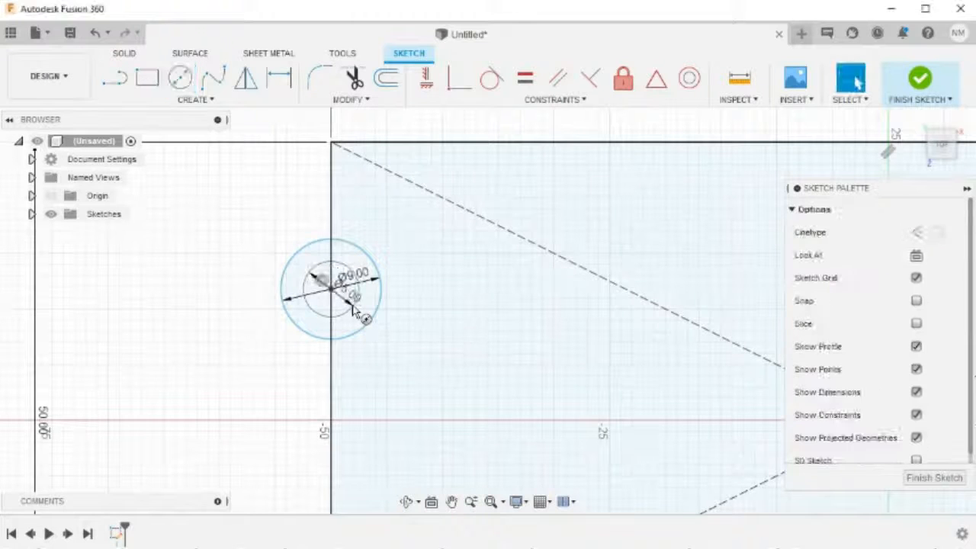
Move both circle diameter dimensions to clear space outside the rectangle, up and left of the circles.
scroll(366, 305, "down", 2)
mouse_move(352, 285)
left_mouse_down()
mouse_move(302, 211)
mouse_move(235, 197)
left_mouse_up()
left_click_drag(354, 279, 238, 235)
scroll(490, 421, "down", 3)
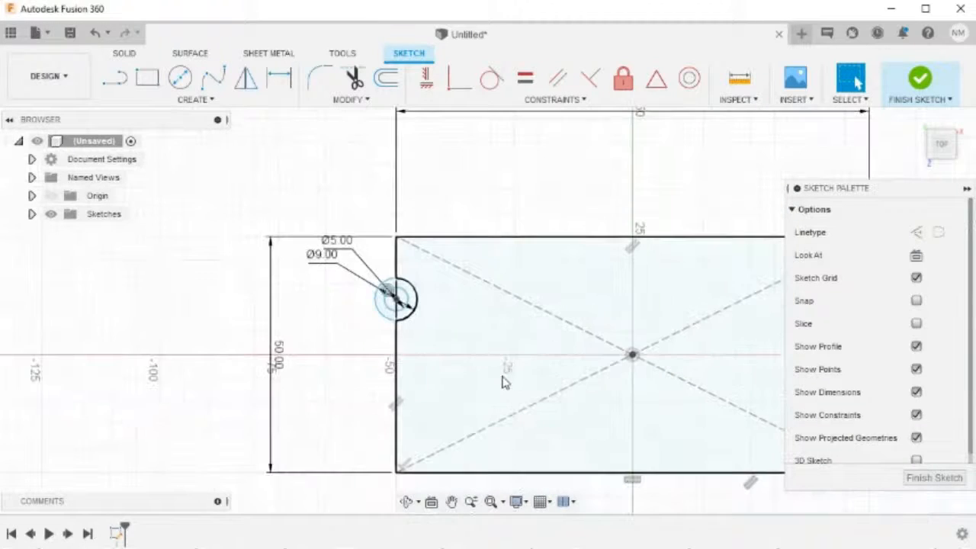
Dimension the vertical distance from the origin to the circles' centre as 12.5 mm.
key("d")
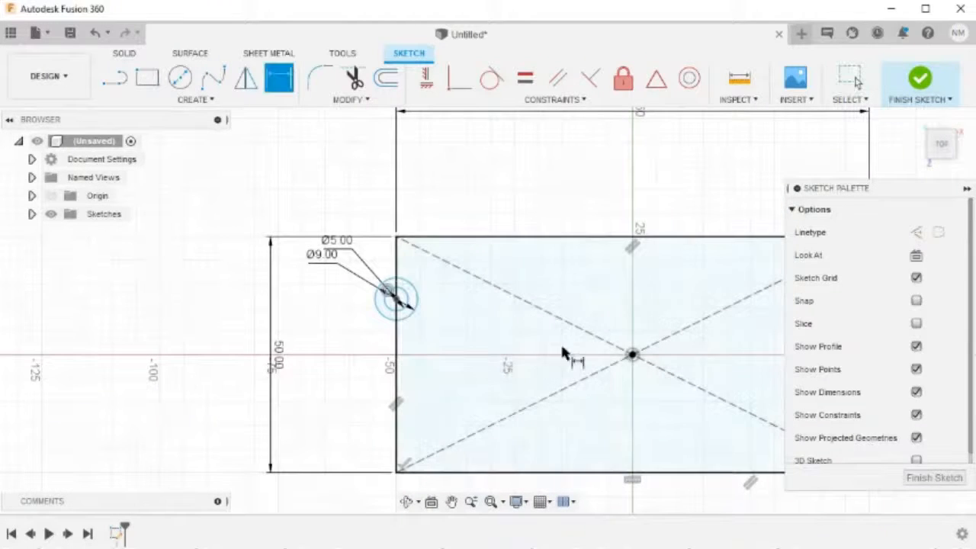
left_click(633, 355)
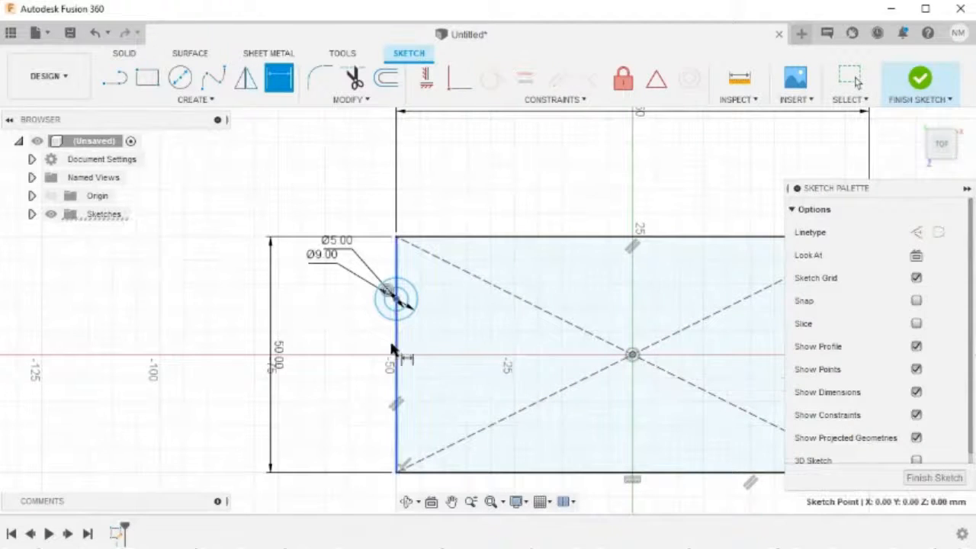
left_click(395, 299)
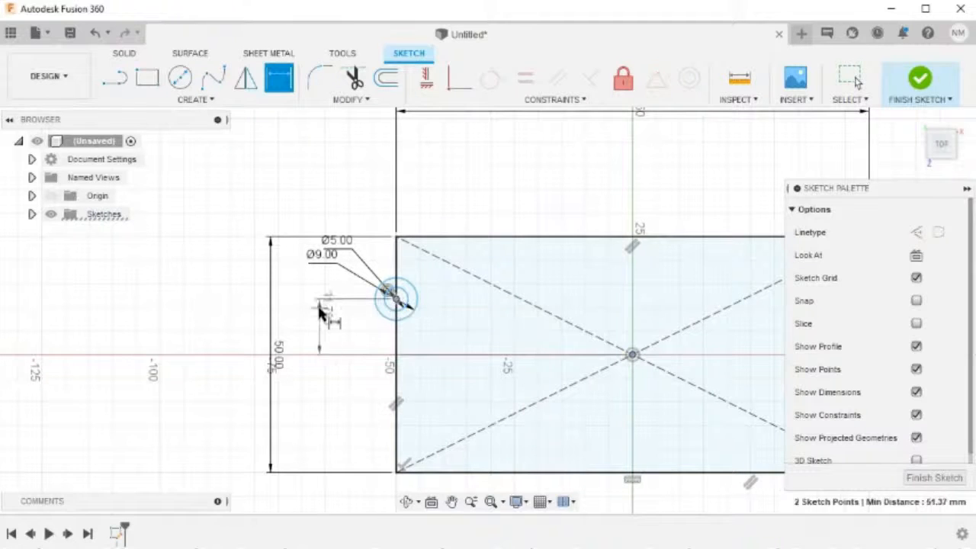
left_click(177, 307)
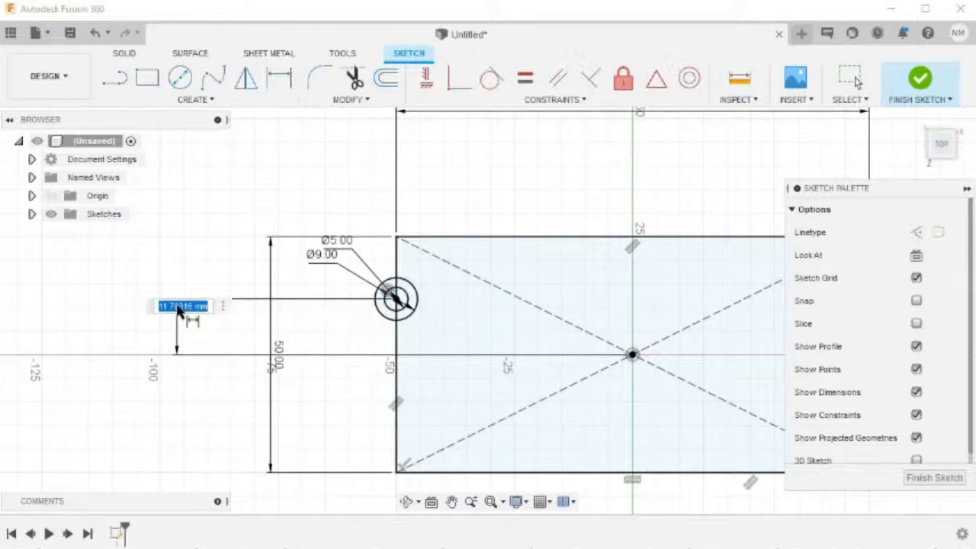
type("12")
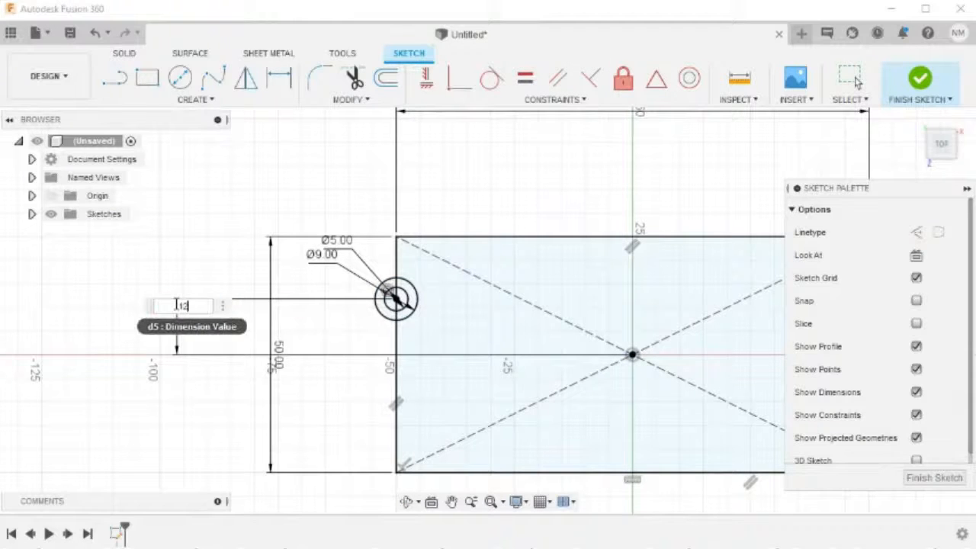
type(".5")
key("Return")
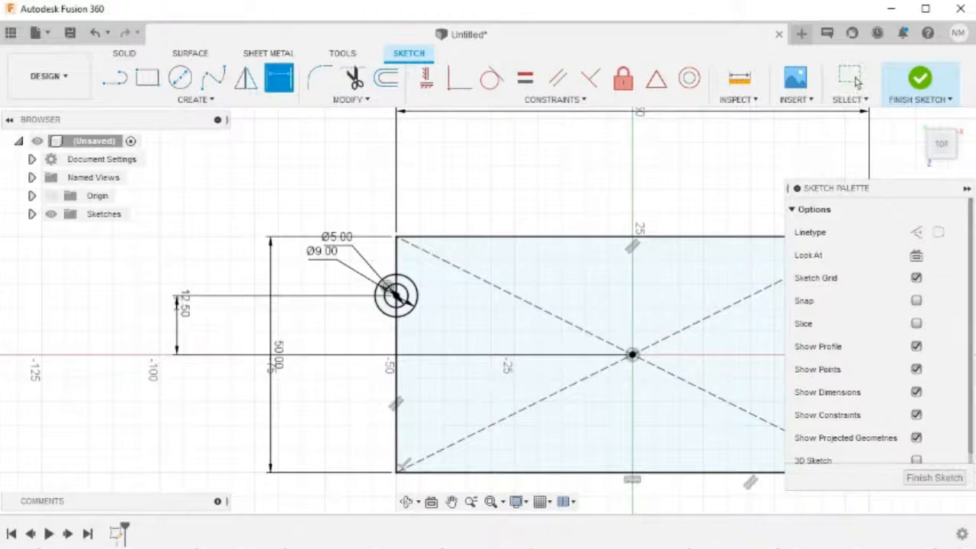
Finish the rectangle sketch, return to the home view and start a new sketch on the front origin plane.
middle_click_drag(576, 394, 441, 366)
scroll(440, 366, "down", 1)
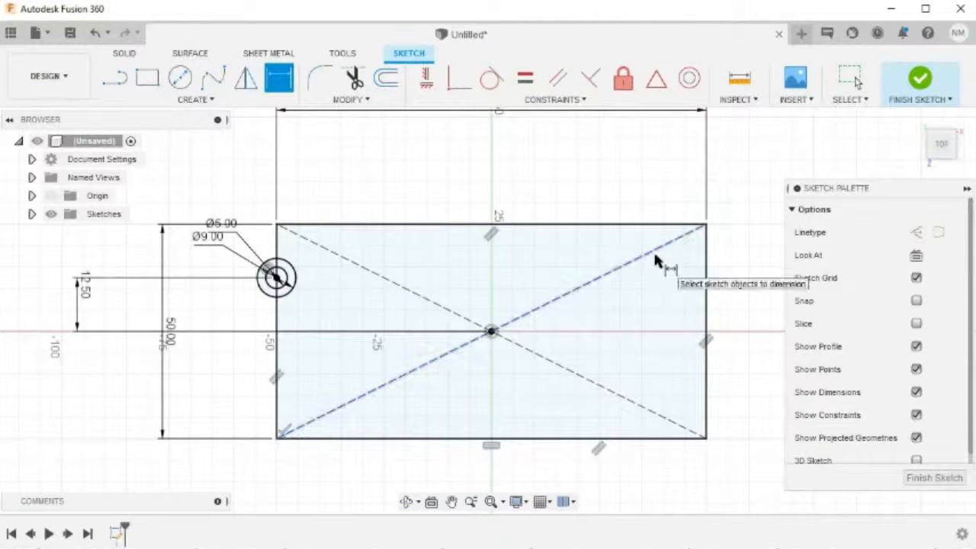
left_click(920, 80)
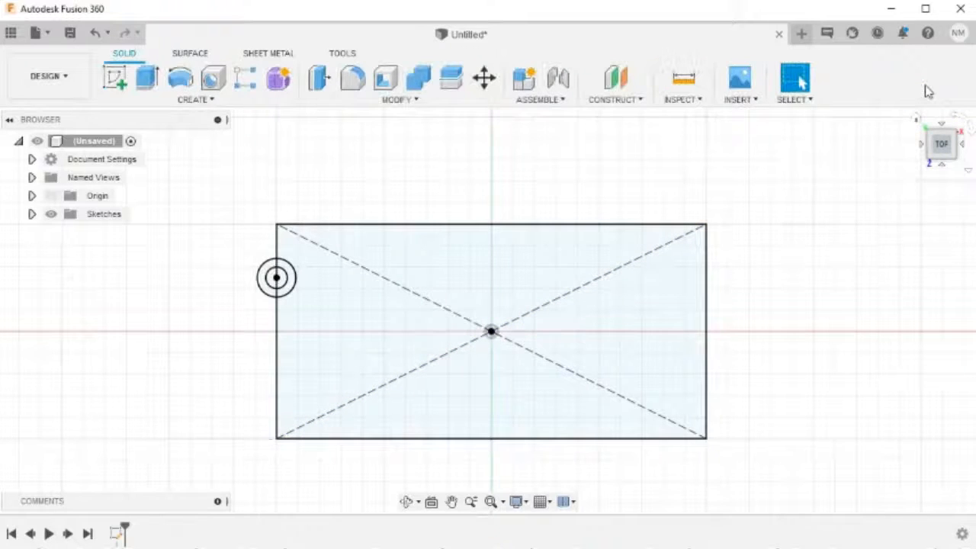
left_click(917, 119)
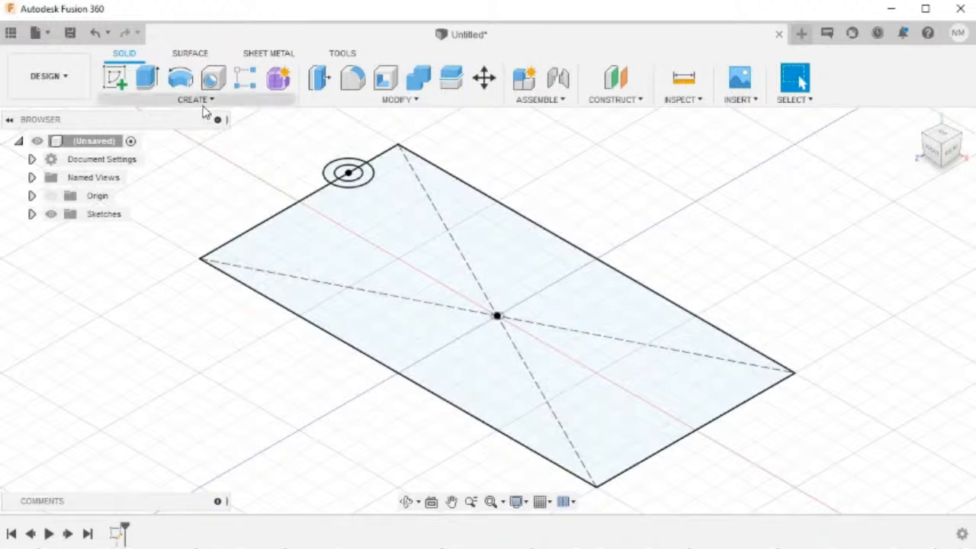
left_click(115, 80)
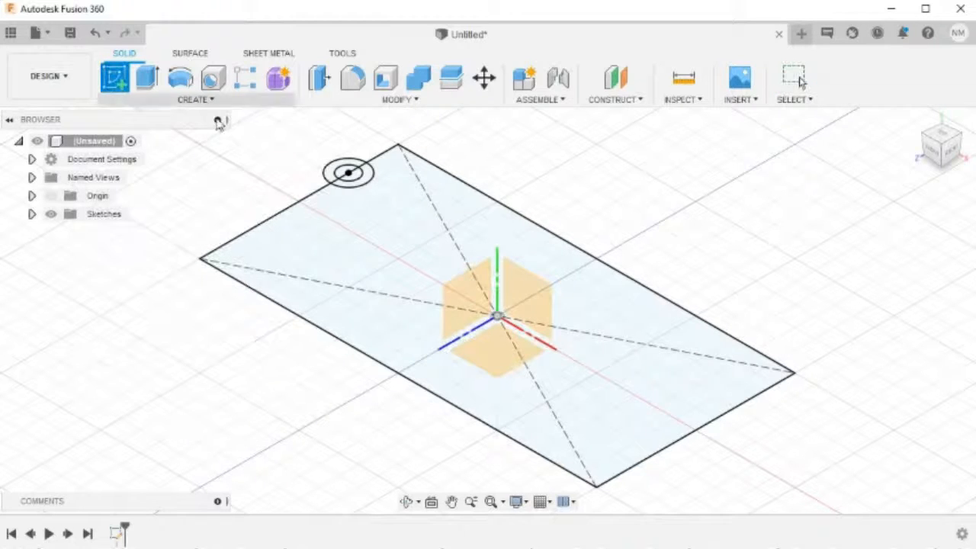
left_click(537, 300)
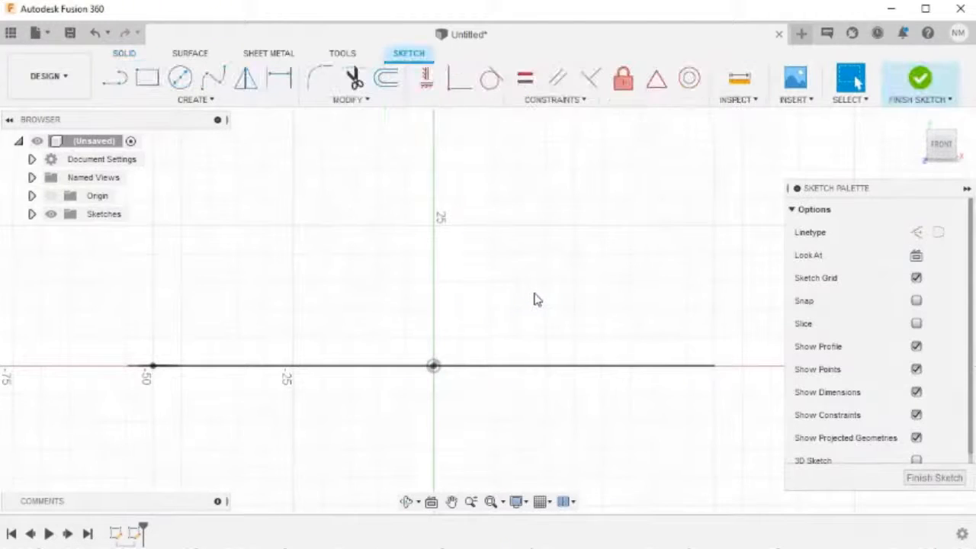
Draw a 60 mm horizontal line about 25 mm above the origin, starting about 25 mm left of the vertical axis.
key("l")
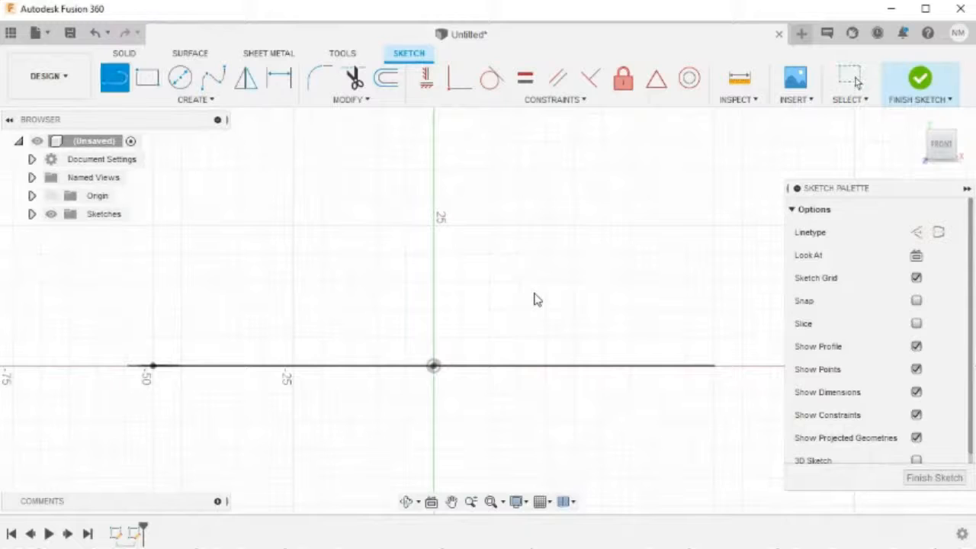
left_click(292, 227)
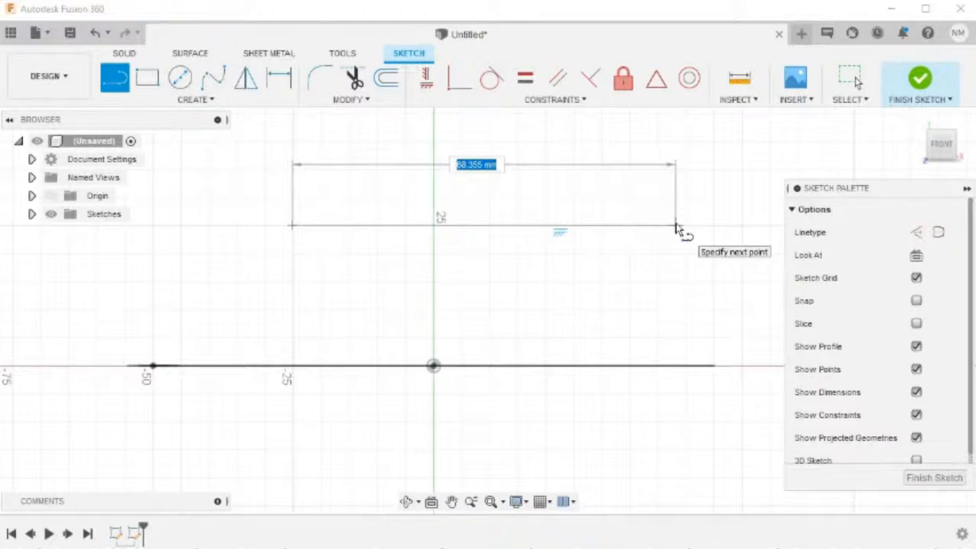
type("60")
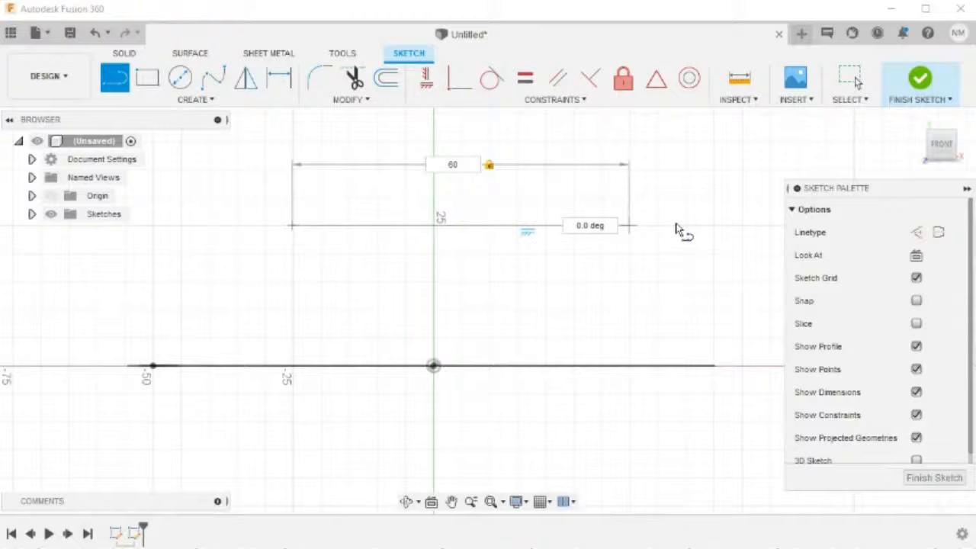
key("Escape")
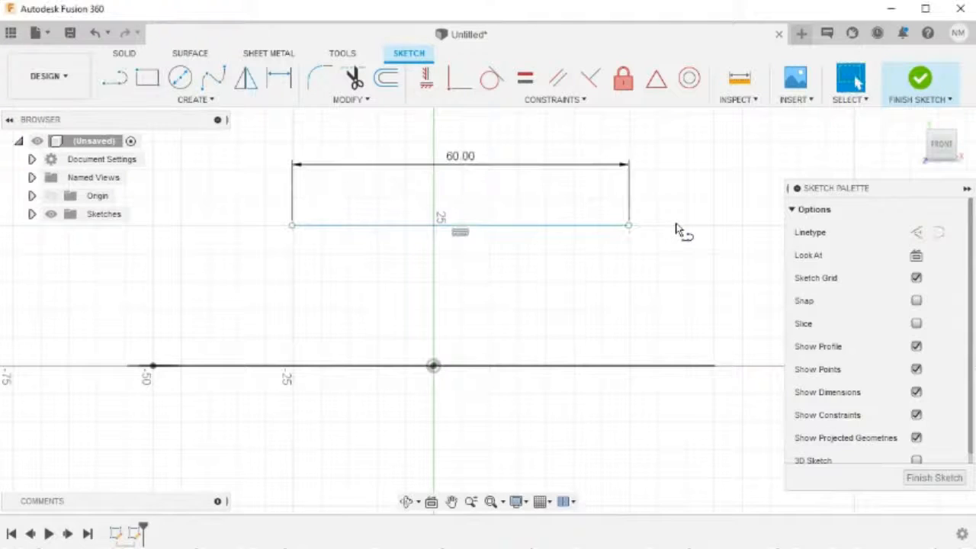
Draw a line sloping down and left from the 60 mm line's left end, continued by a horizontal line about 22 mm long to the left.
right_click(685, 241)
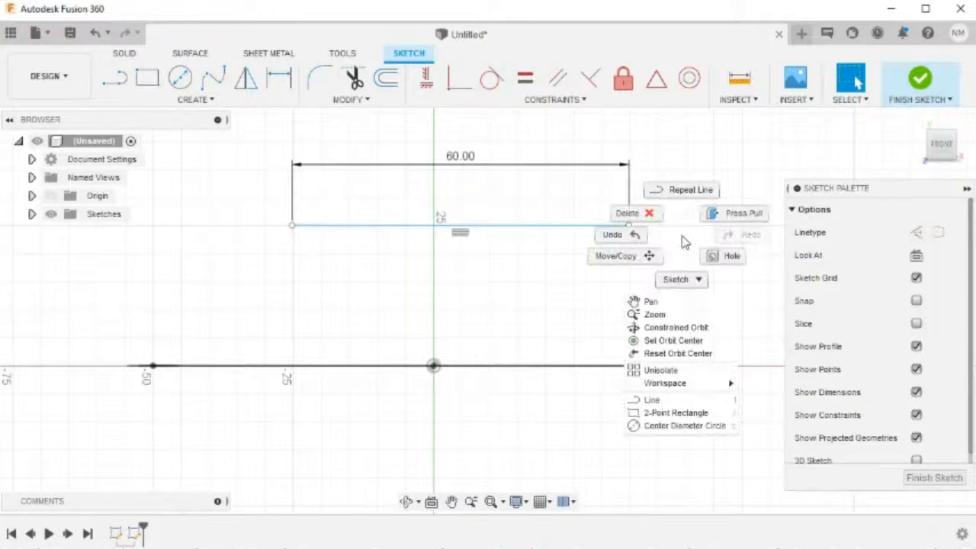
left_click(686, 192)
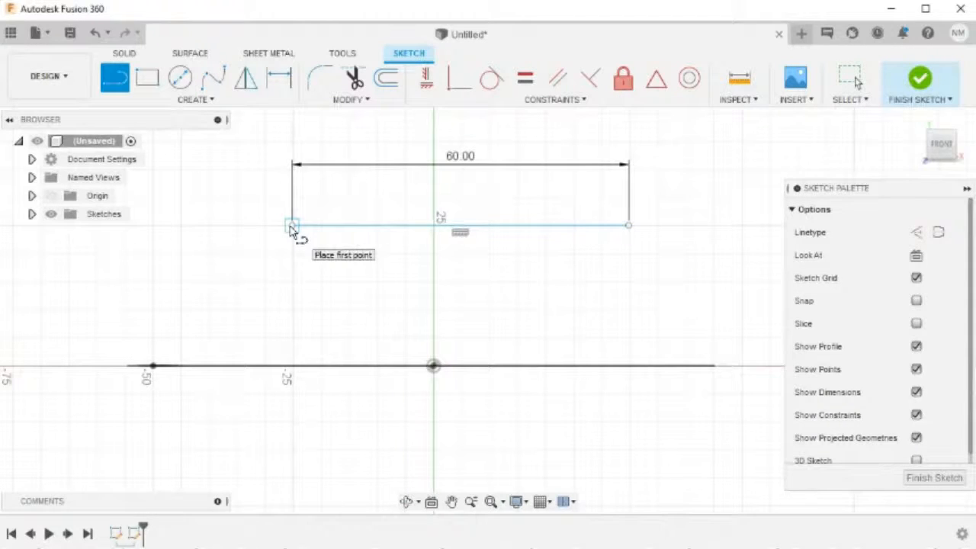
left_click_drag(291, 227, 205, 354)
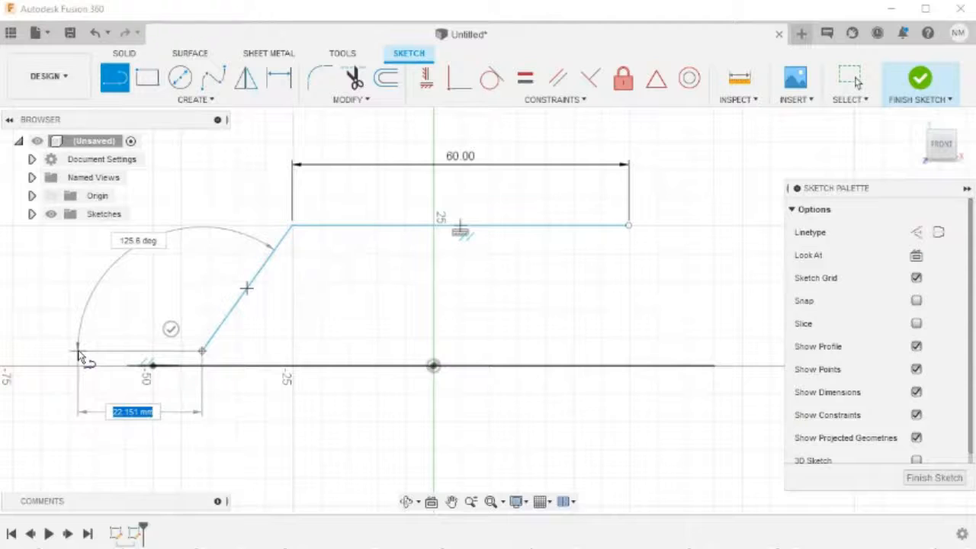
left_click(79, 352)
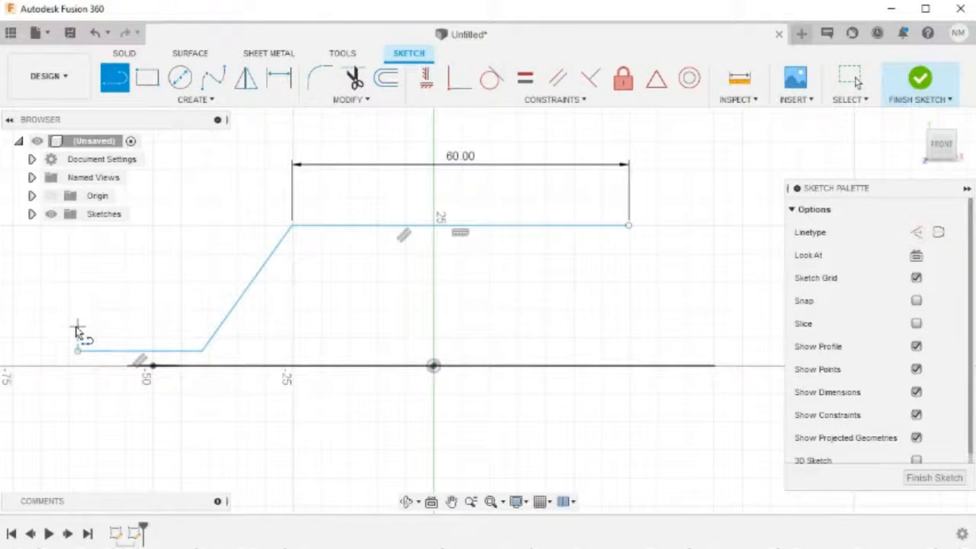
Dimension the vertical distance from the origin to the upper 60 mm line as 30 mm.
key("d")
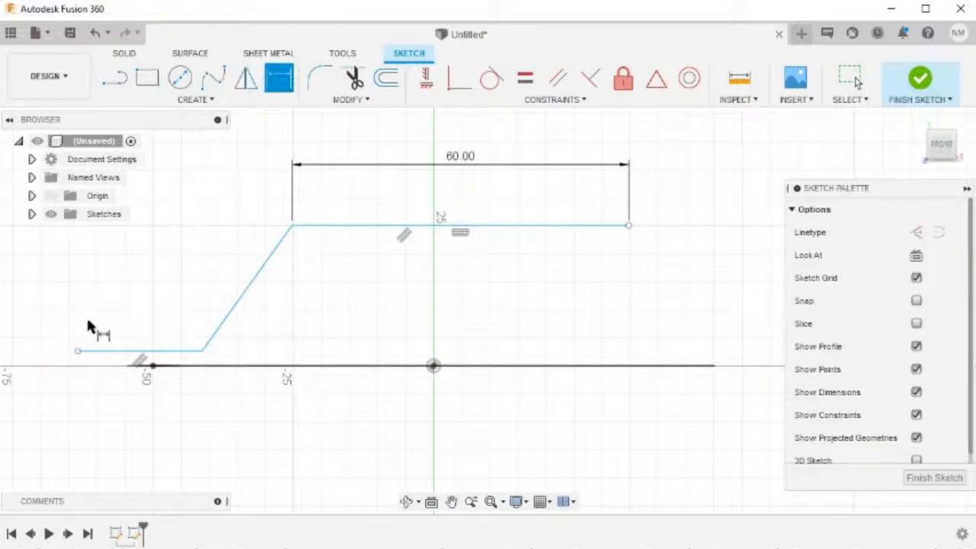
left_click(374, 227)
left_click(434, 366)
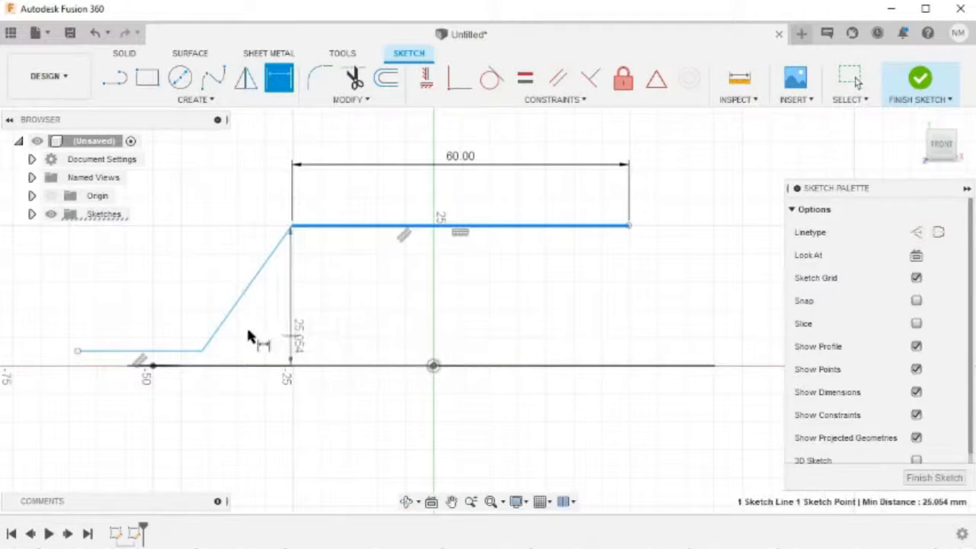
left_click(44, 324)
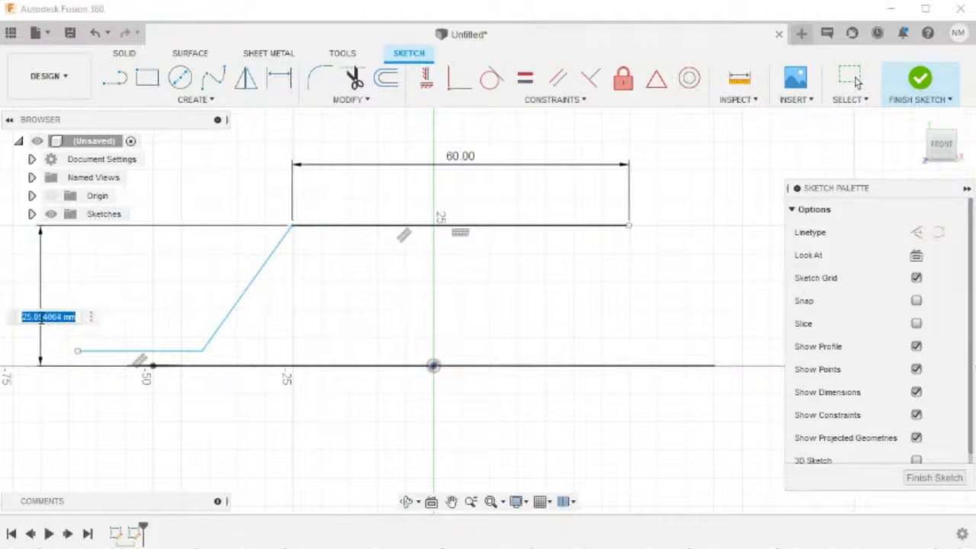
type("30")
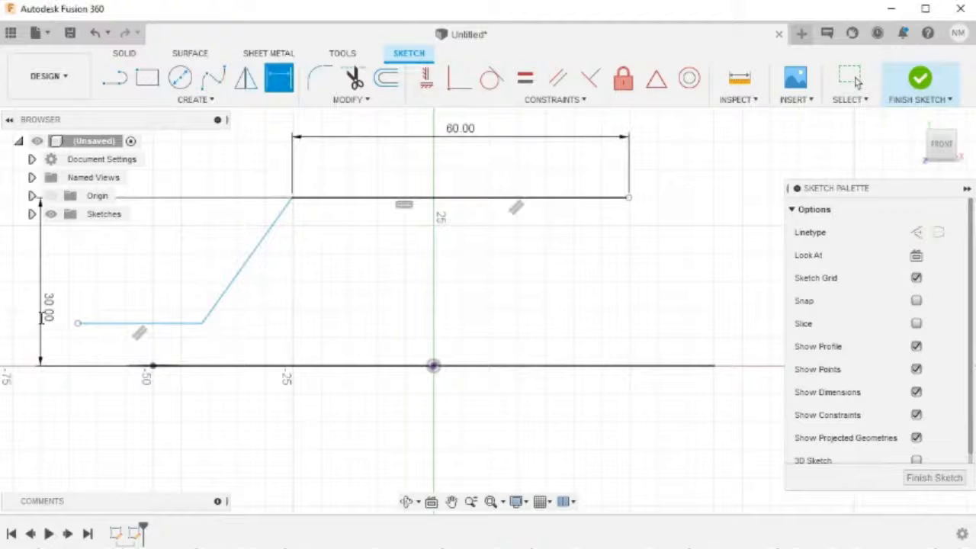
key("Escape")
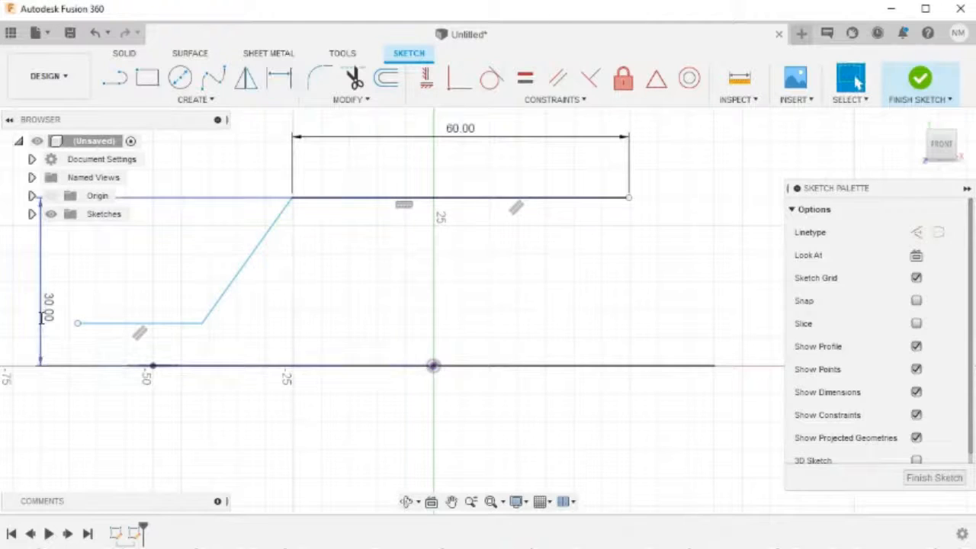
Align the sloped line's lower endpoint horizontally with the origin using a Horizontal/Vertical constraint.
mouse_move(174, 331)
left_mouse_down()
mouse_move(190, 268)
mouse_move(189, 338)
left_mouse_up()
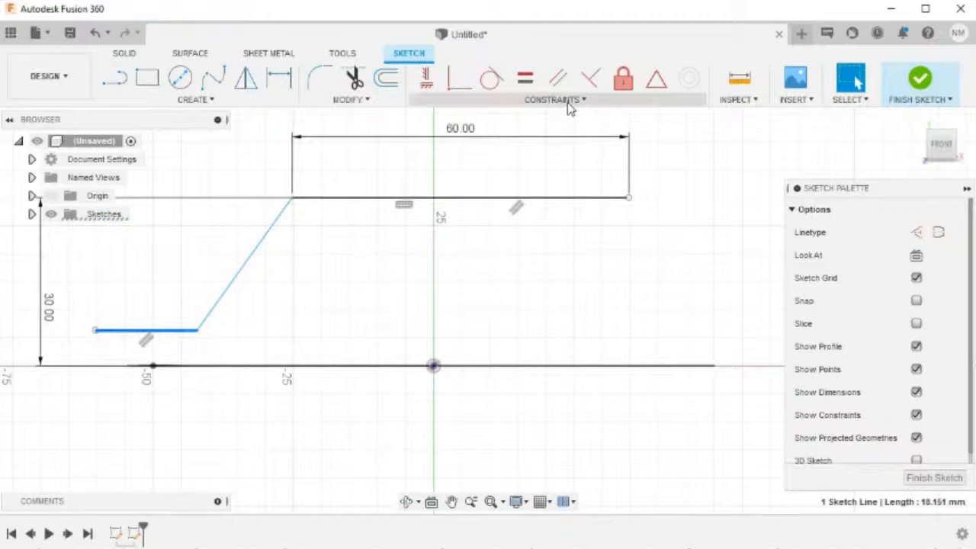
left_click(523, 261)
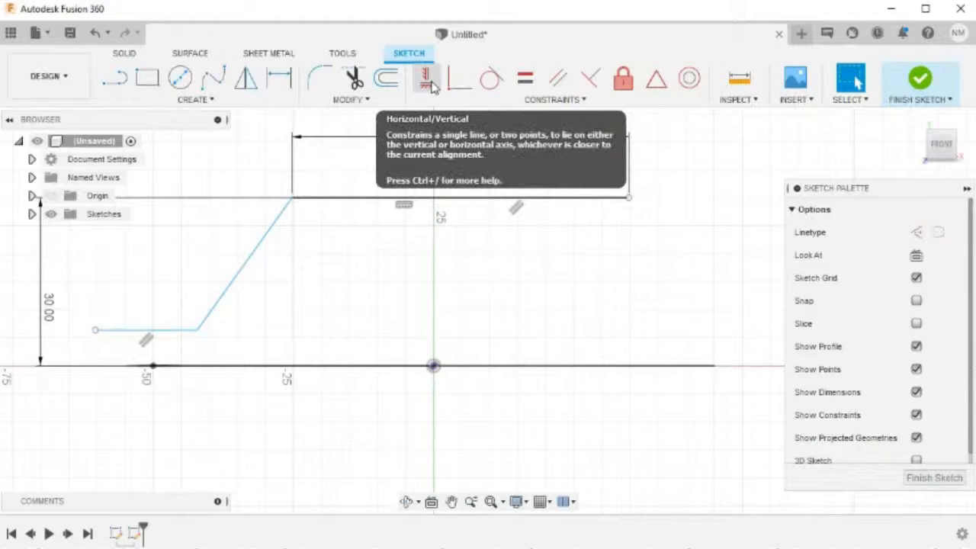
left_click(429, 83)
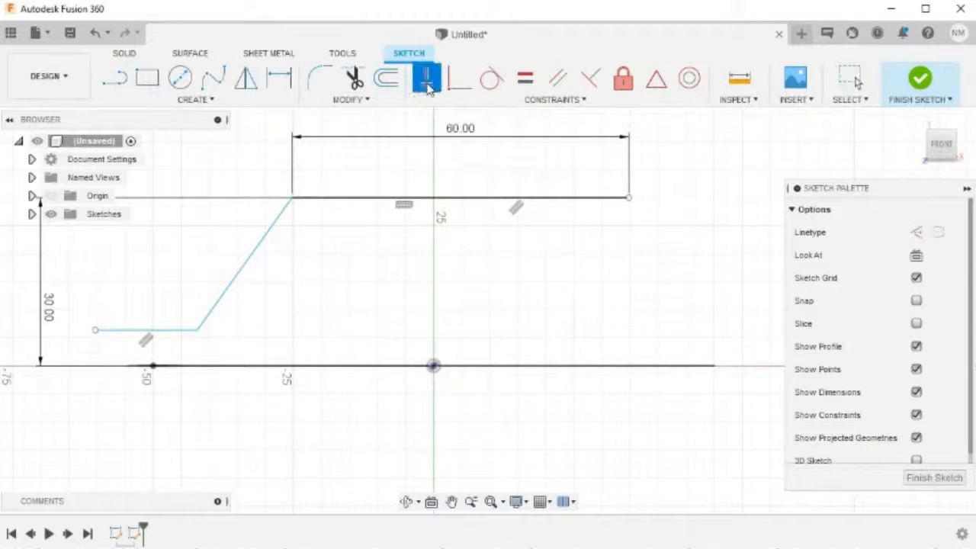
left_click(197, 330)
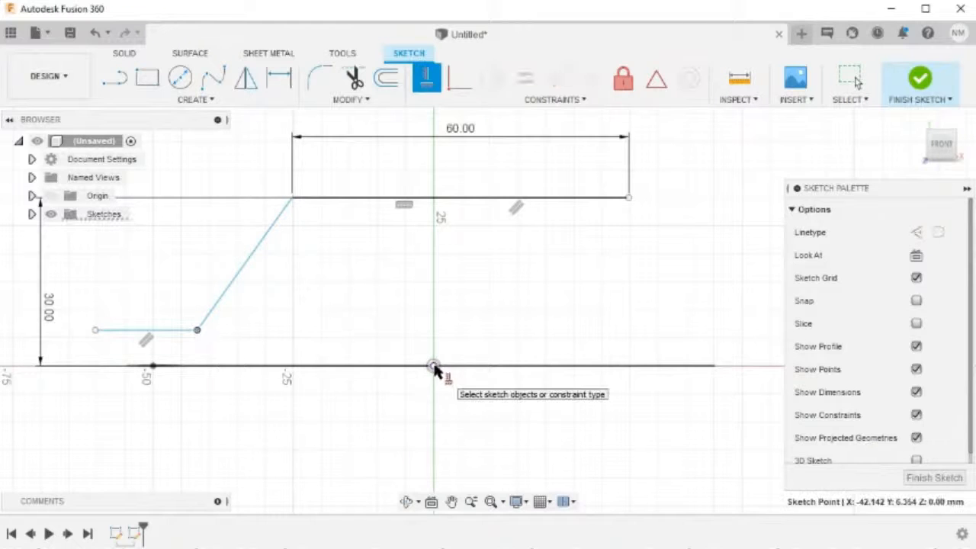
left_click(433, 367)
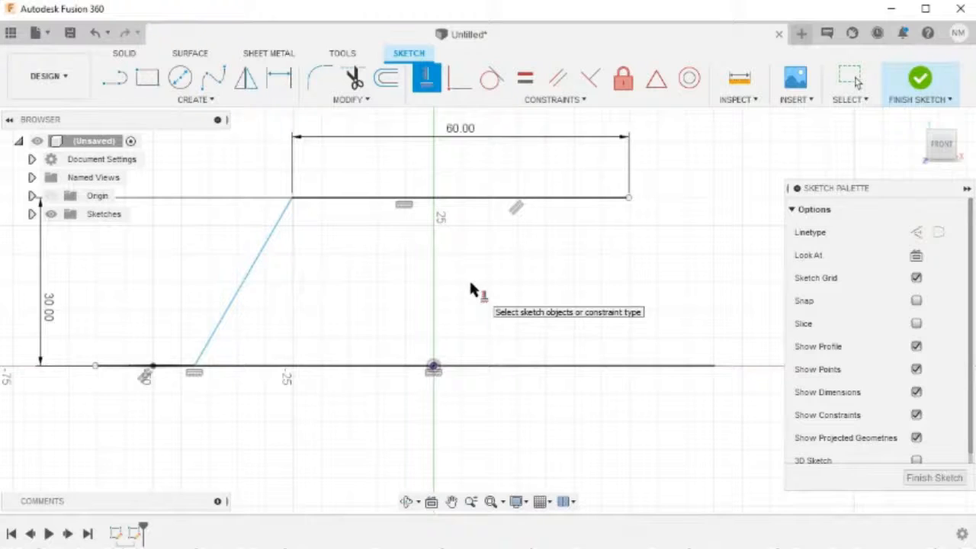
Draw a vertical line from the origin up to the 60 mm line and convert it to a construction line.
key("l")
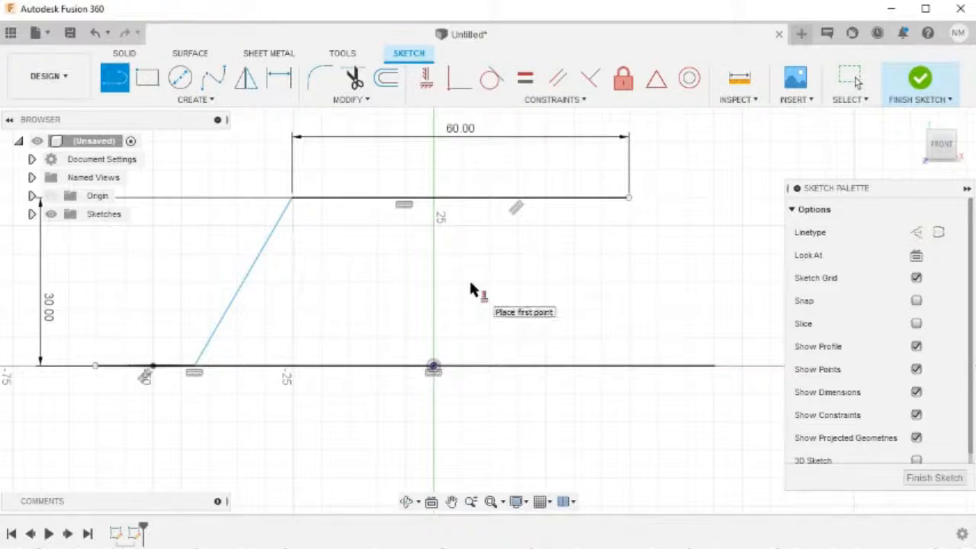
left_click(433, 367)
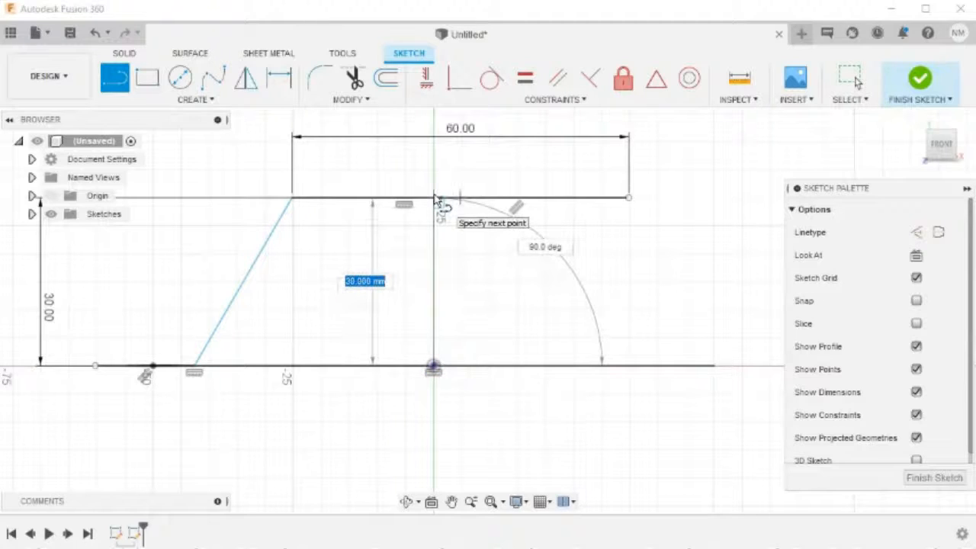
left_click(435, 198)
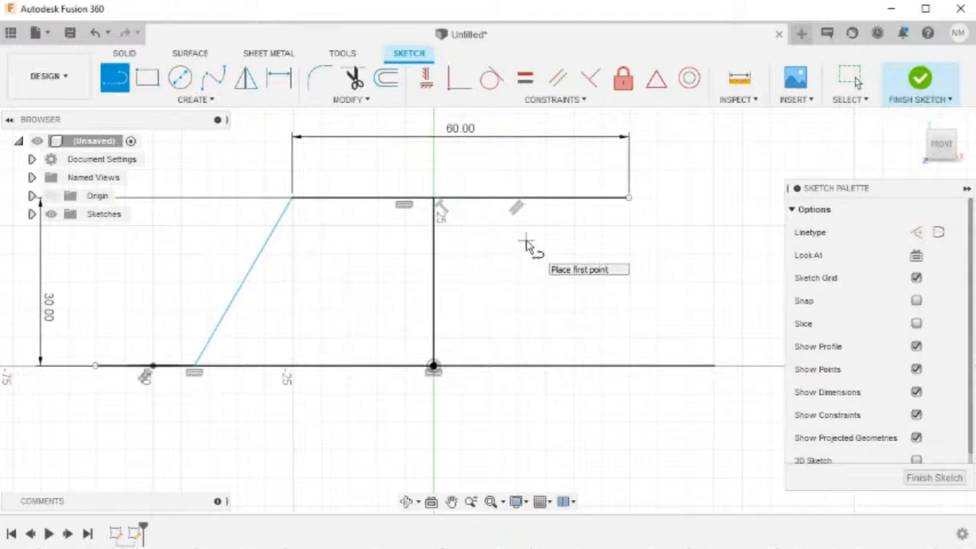
key("Escape")
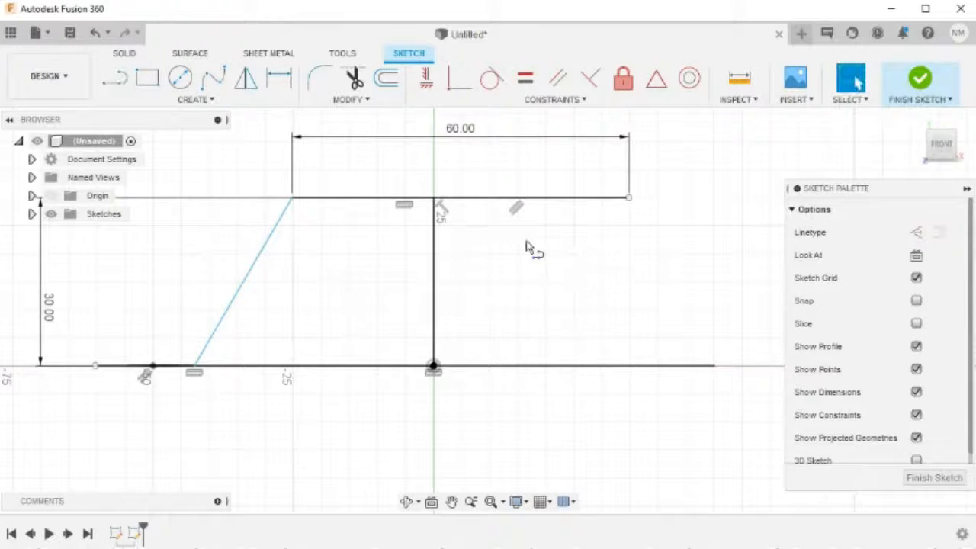
left_click(436, 267)
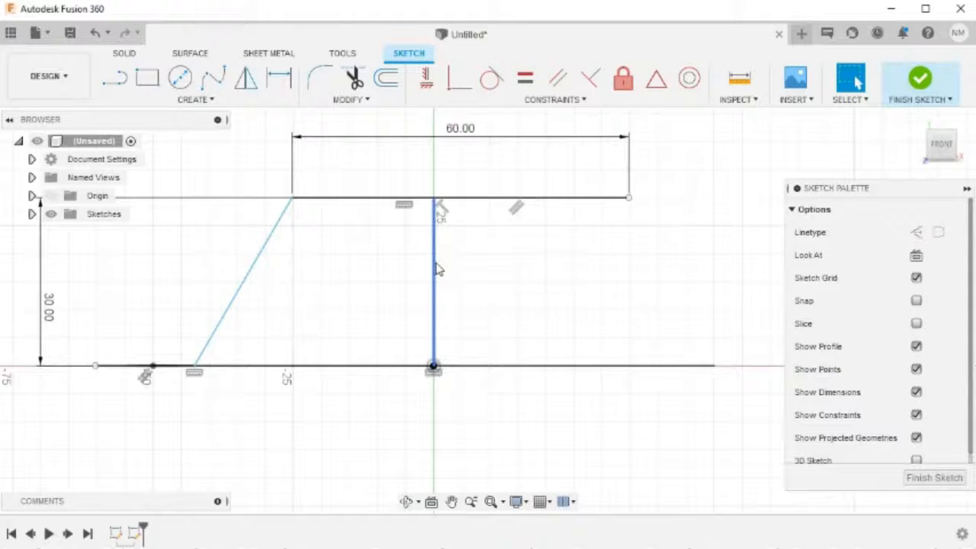
left_click(436, 267)
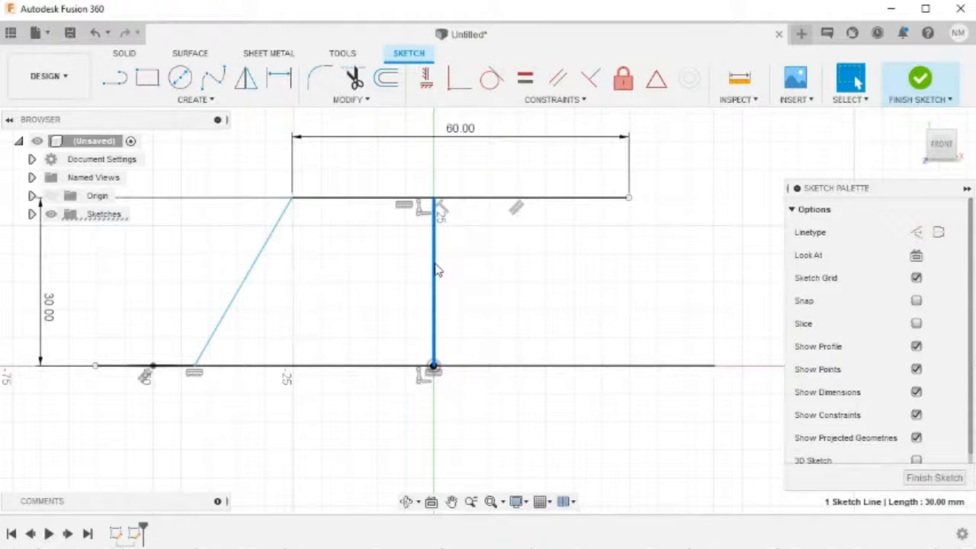
key("x")
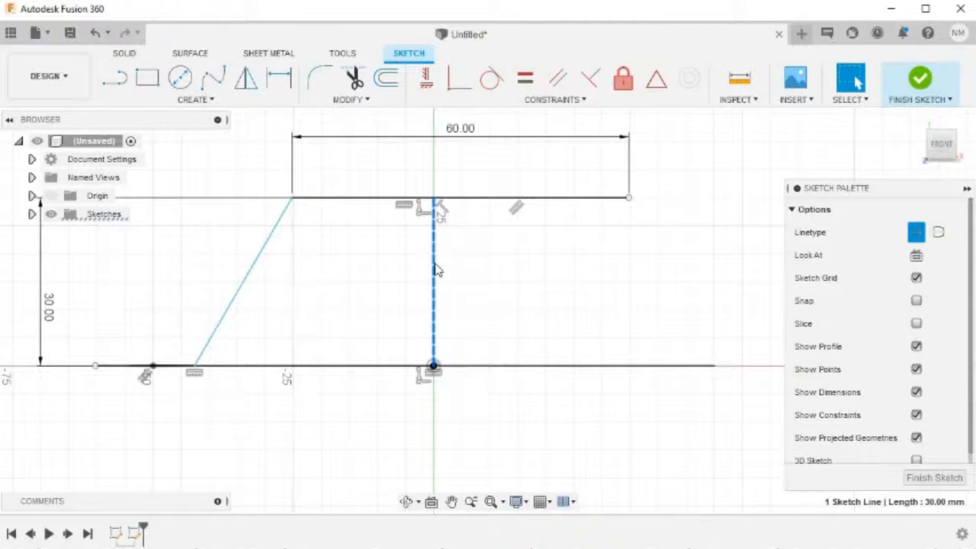
left_click(535, 269)
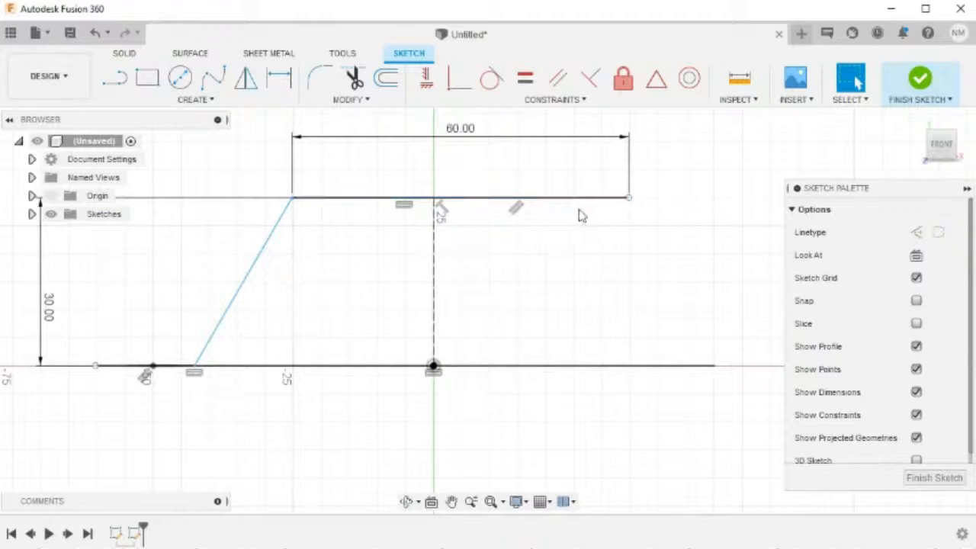
Break the upper 60 mm line where it meets the vertical construction line.
key("s")
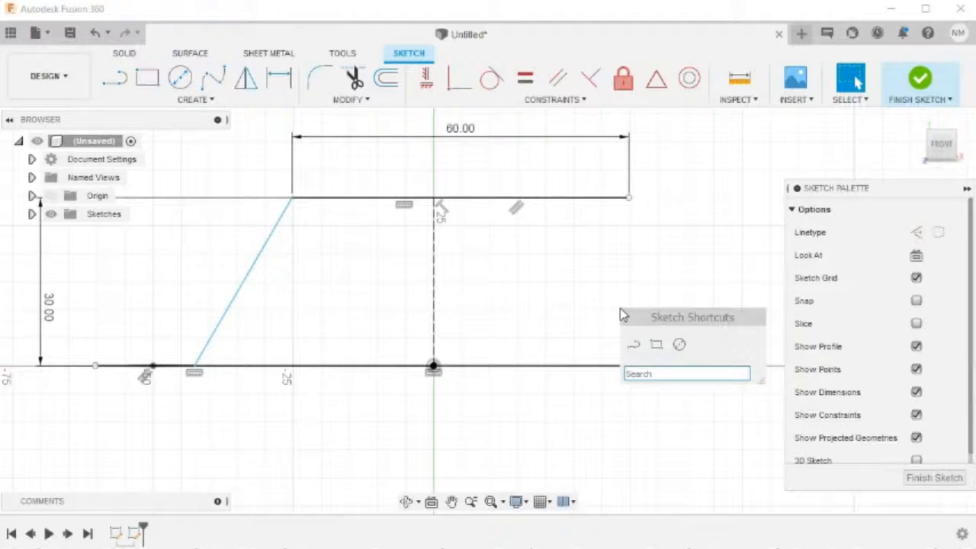
type("bre")
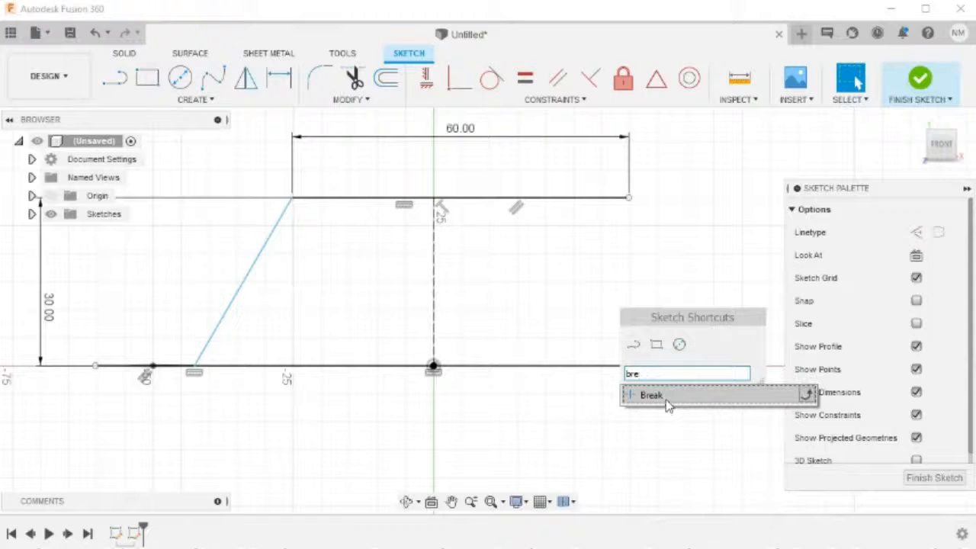
left_click(668, 407)
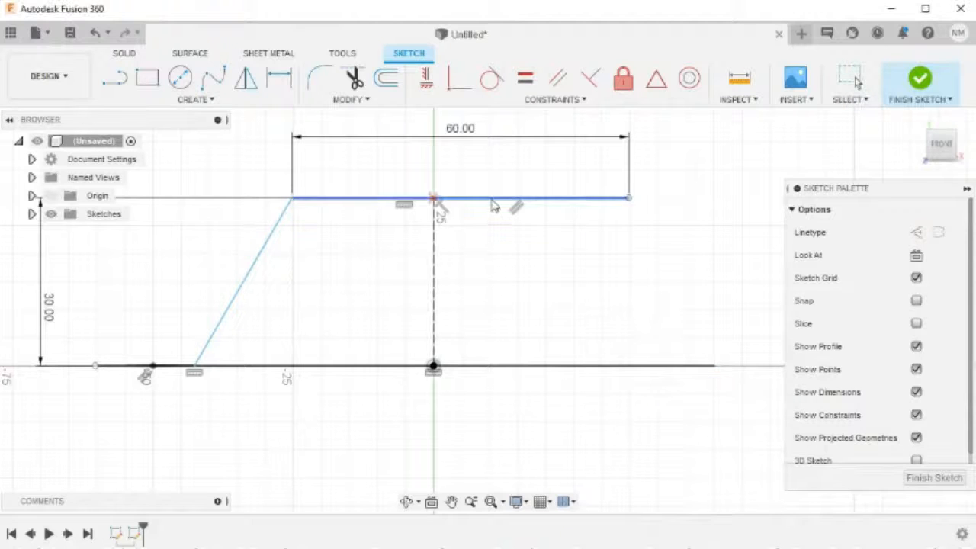
left_click(433, 199)
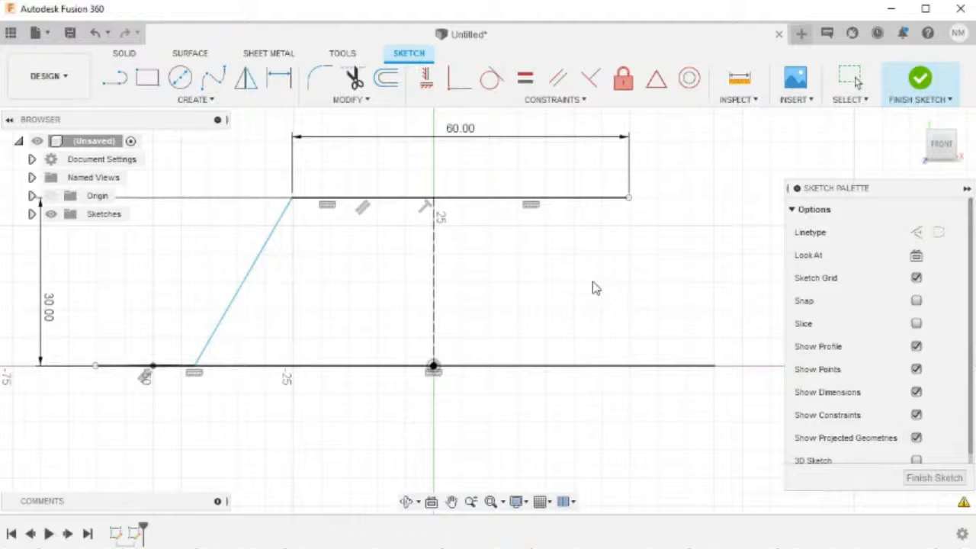
Make the two outer endpoints of the upper line symmetric about the vertical construction line.
left_click(587, 109)
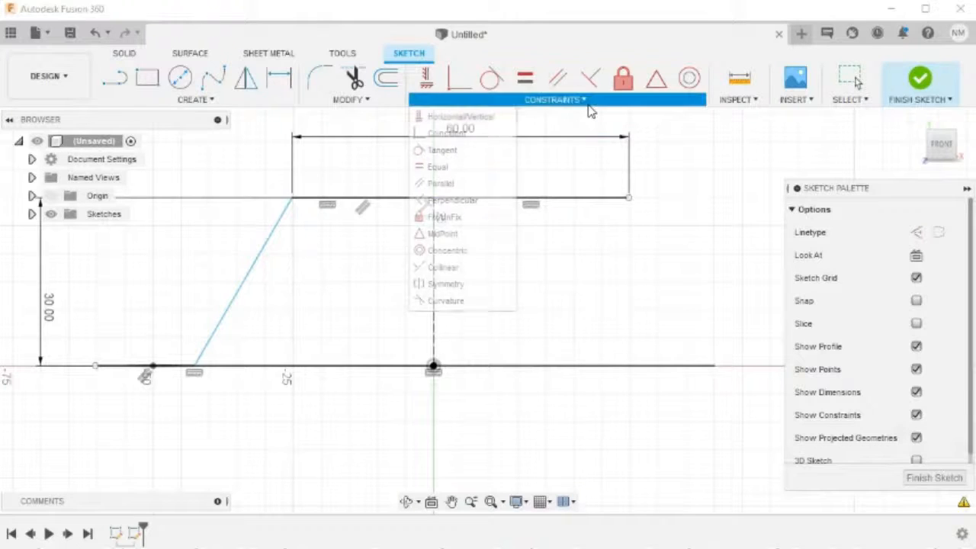
left_click(456, 284)
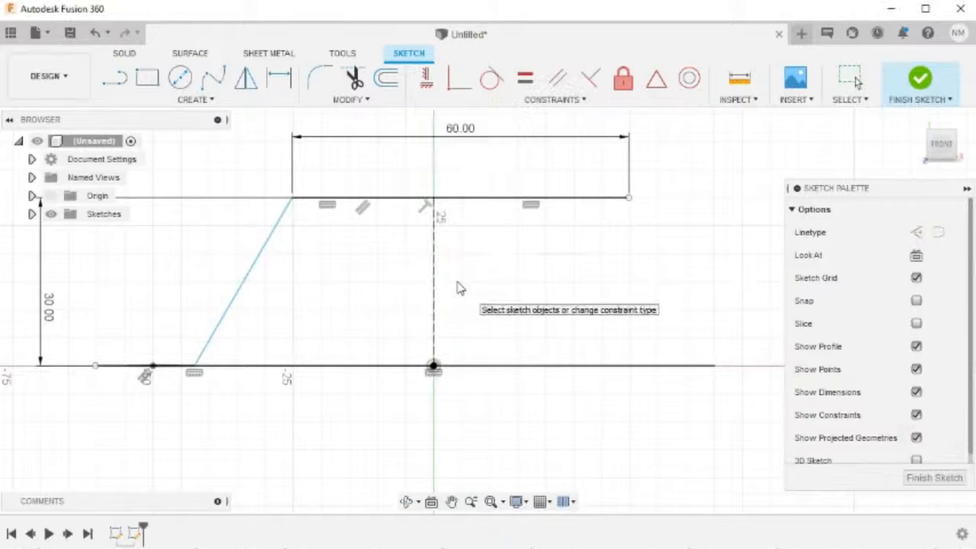
left_click(291, 196)
left_click(629, 197)
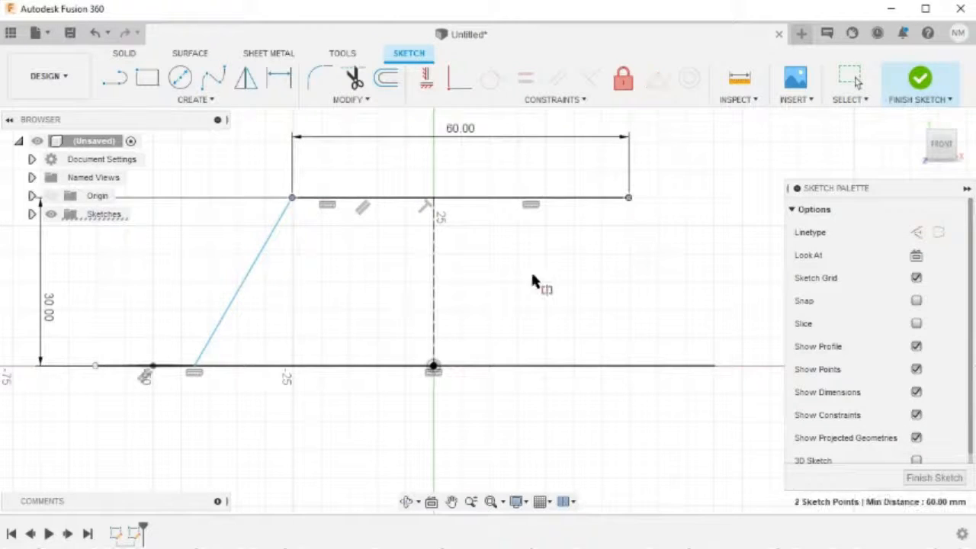
left_click(434, 281)
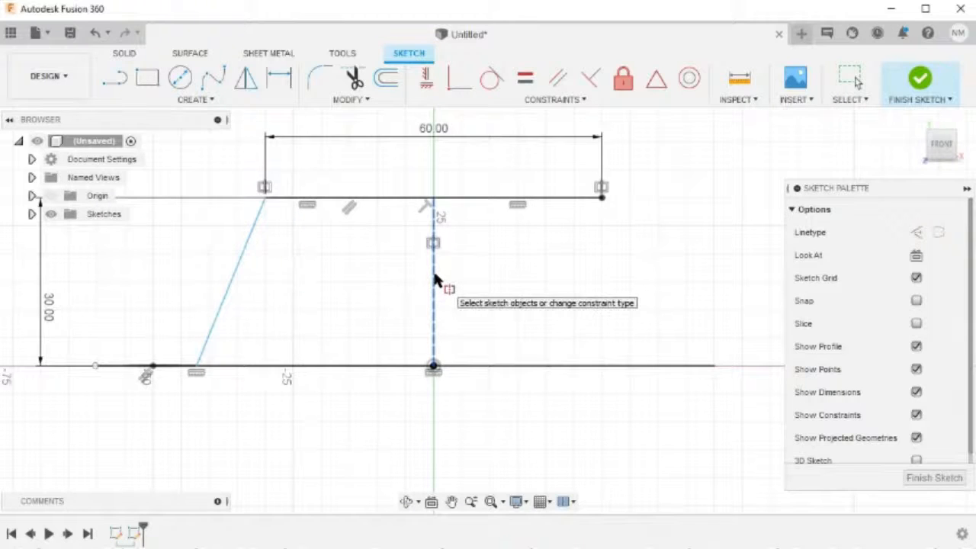
Dimension the horizontal distance between the origin and the sloped line's lower endpoint at 42 mm.
scroll(544, 367, "up", 2)
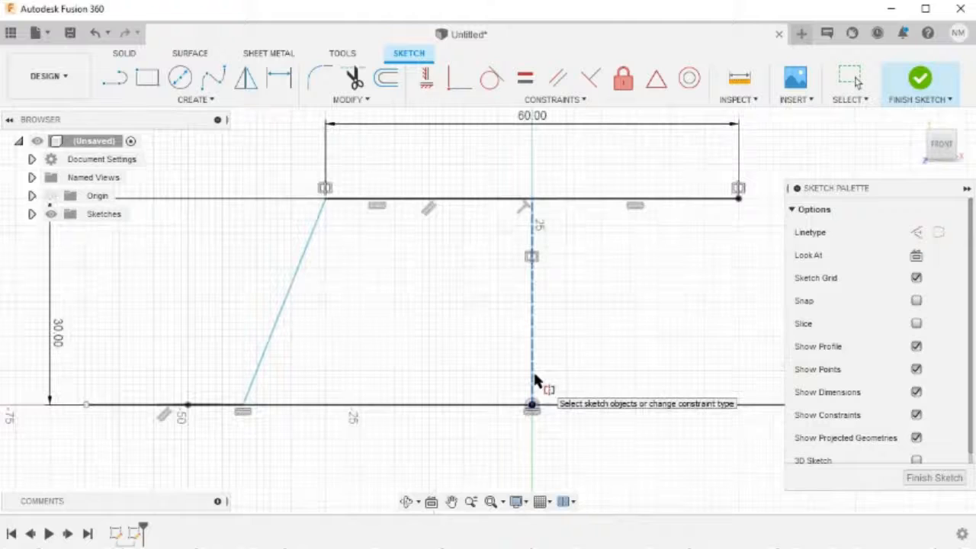
key("d")
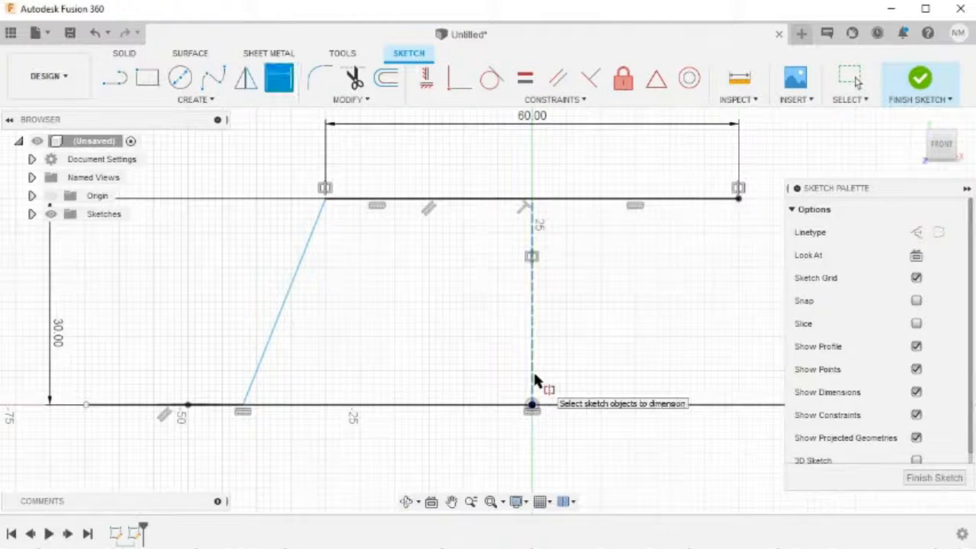
left_click(532, 408)
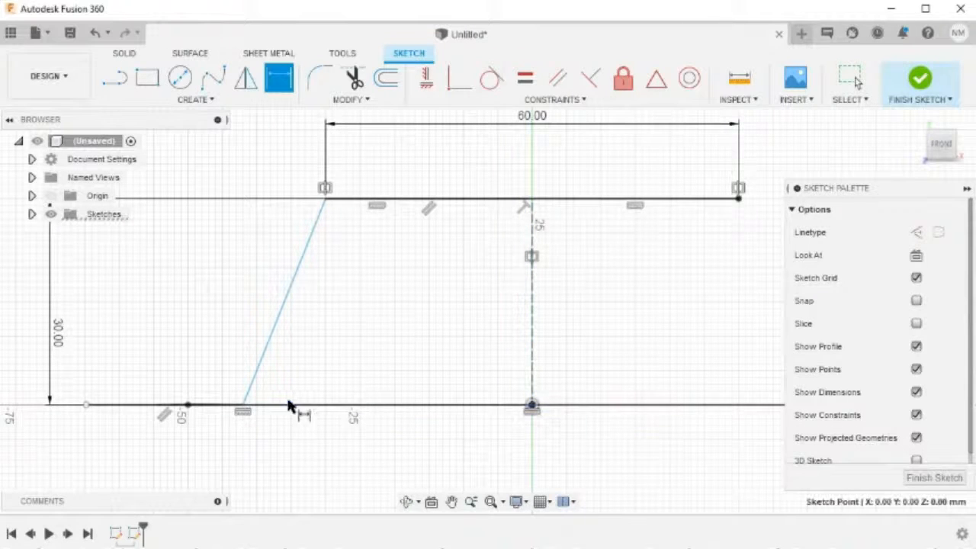
left_click(243, 406)
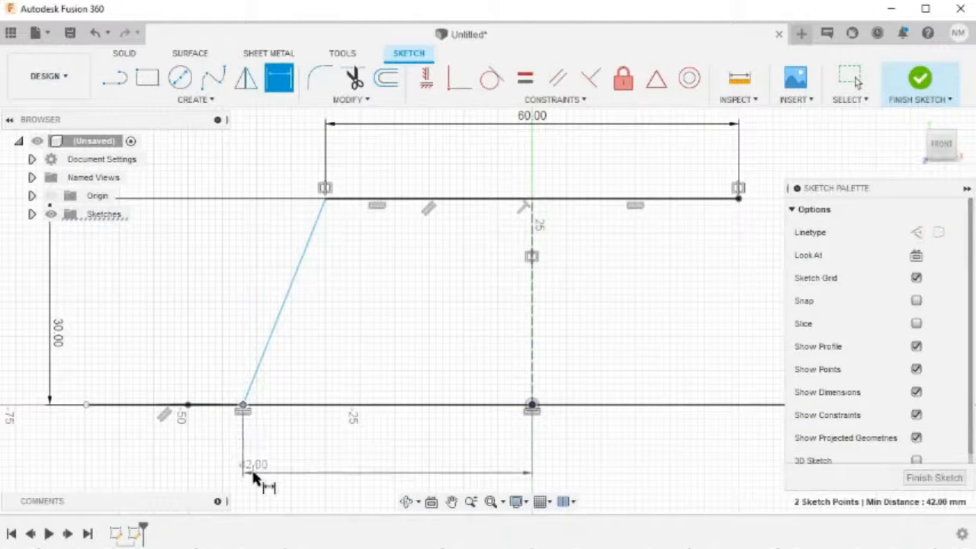
left_click(257, 474)
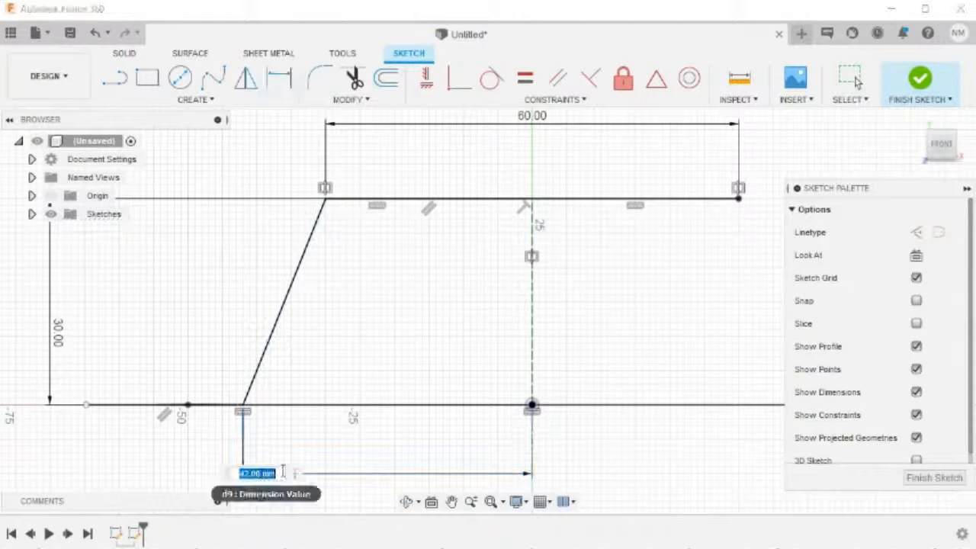
key("Return")
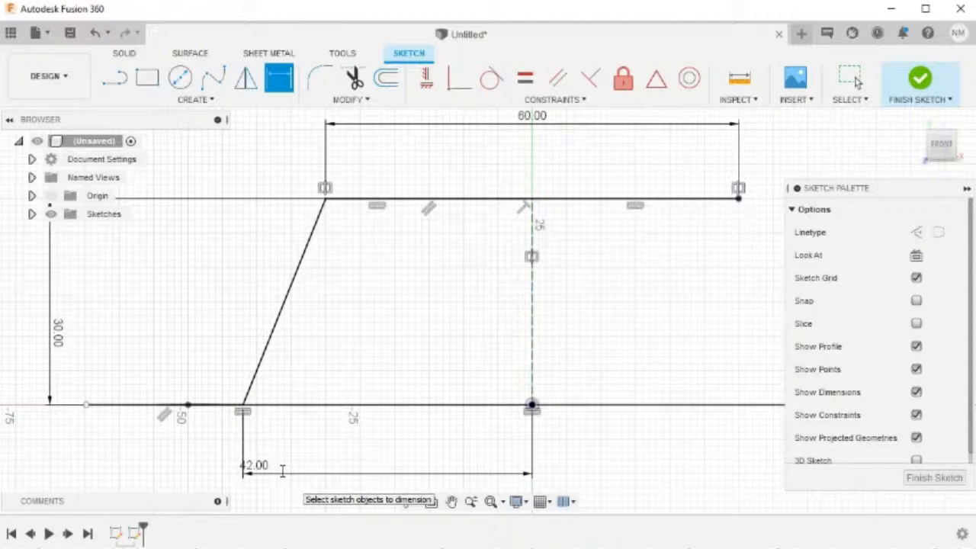
key("Escape")
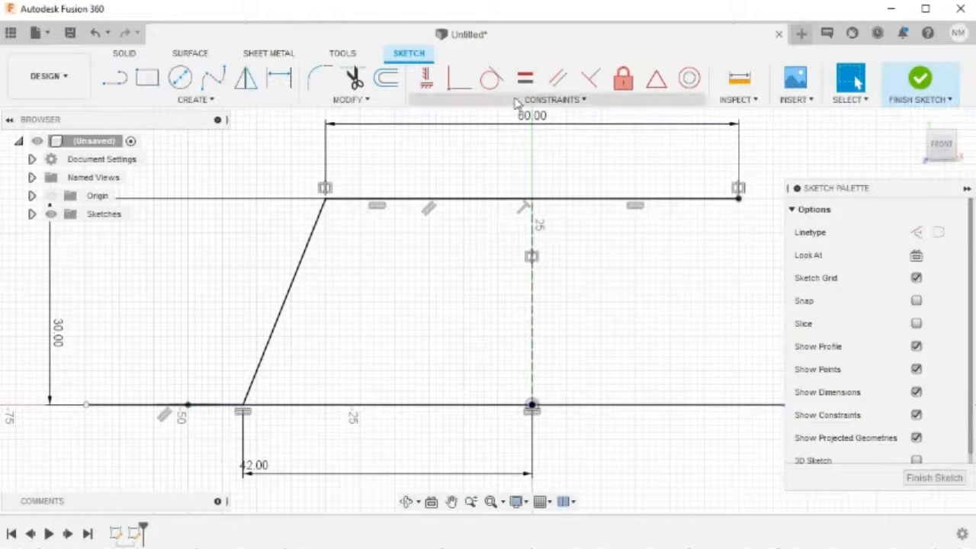
Make the short bottom line's free outer endpoint coincident with the point at the base rectangle's short edge, and finish the sketch.
left_click(455, 82)
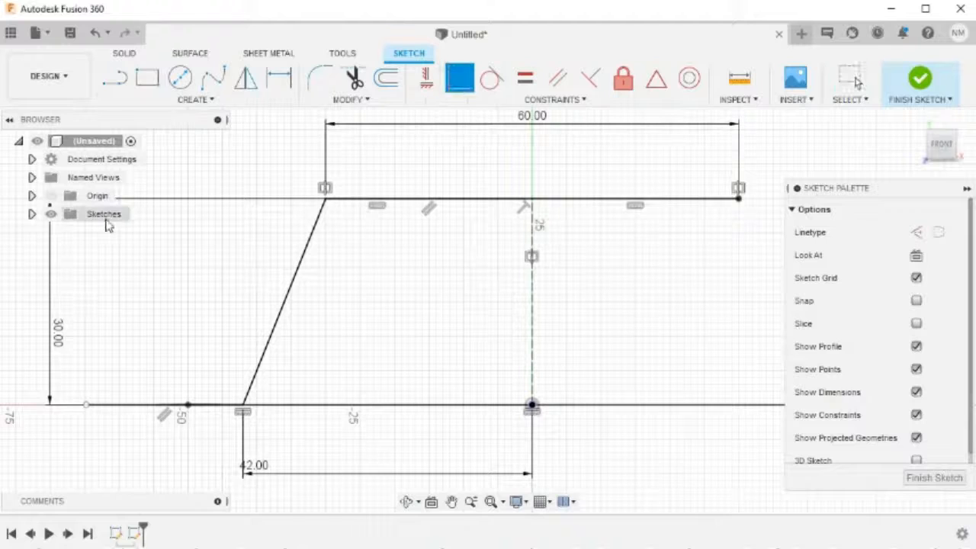
left_click(87, 405)
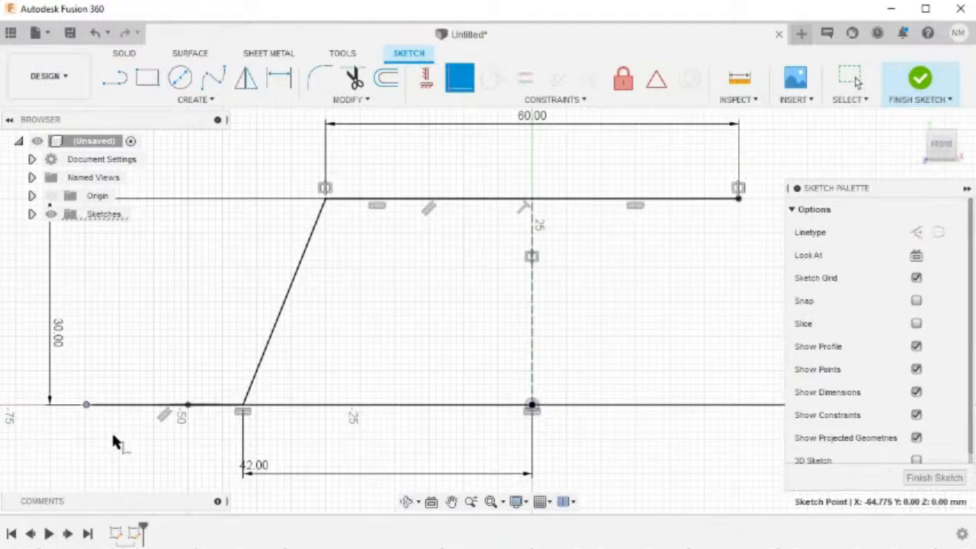
left_click(188, 406)
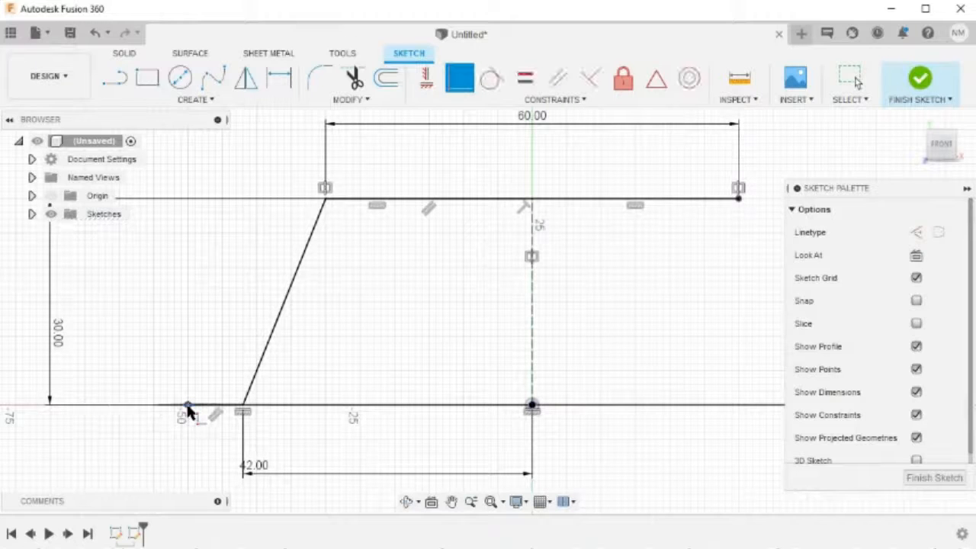
mouse_move(330, 440)
middle_mouse_down("shift")
mouse_move(381, 475)
mouse_move(375, 466)
mouse_move(305, 464)
mouse_move(337, 455)
middle_mouse_up("shift")
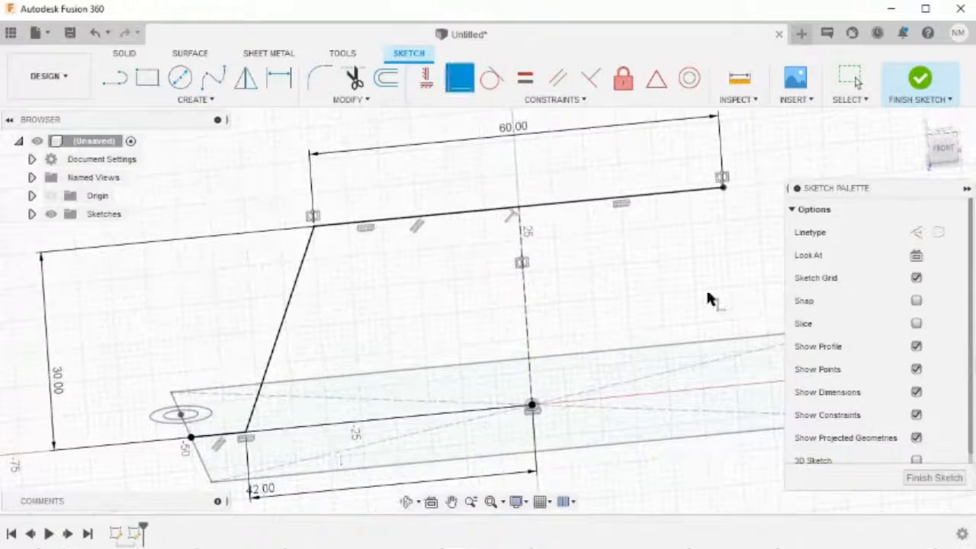
left_click(923, 80)
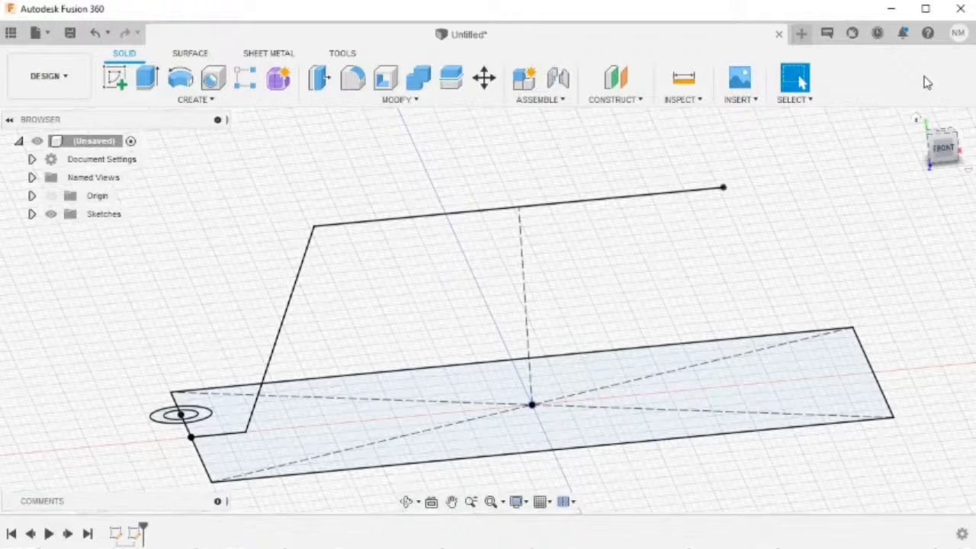
left_click(917, 120)
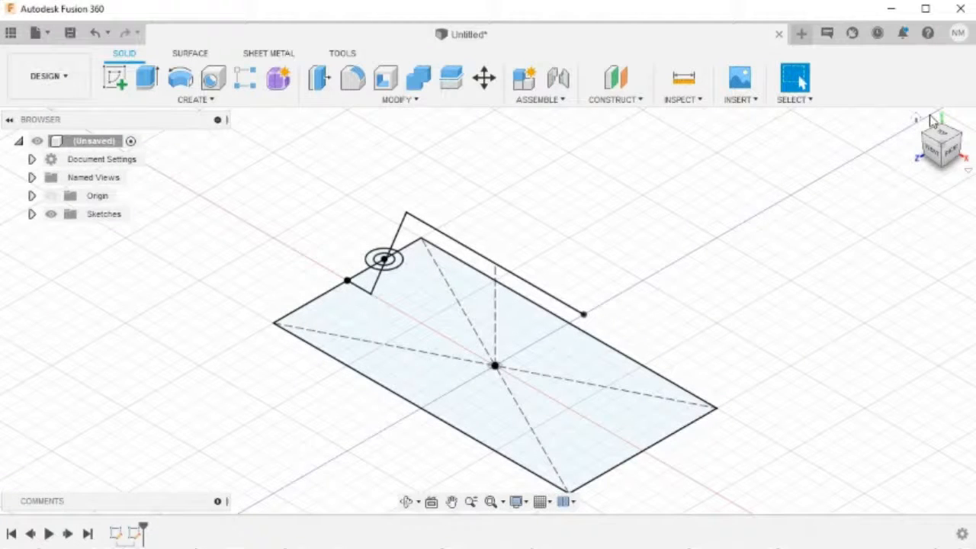
Create a sheet metal flange from the chained open profile with a distance of -25 mm as a new body.
left_click(270, 55)
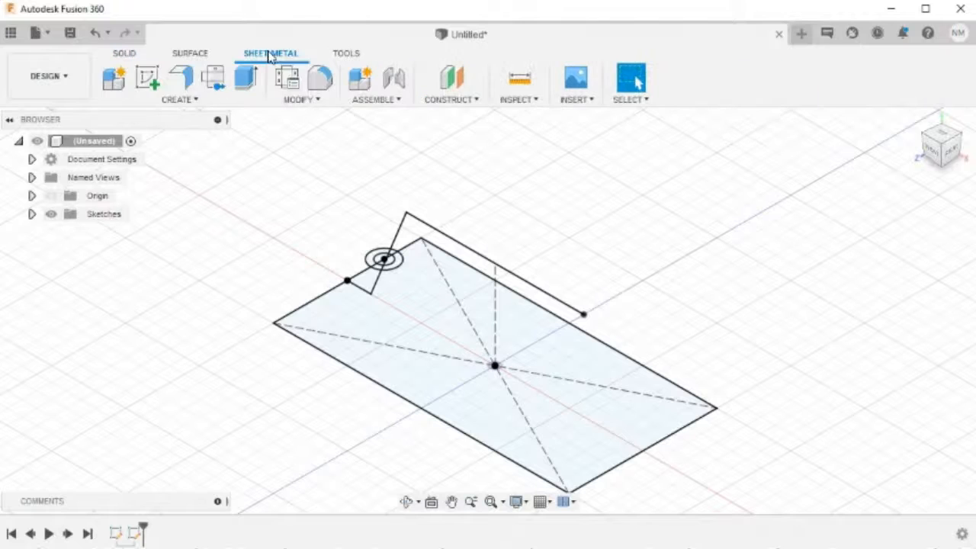
left_click(180, 77)
scroll(303, 179, "up", 3)
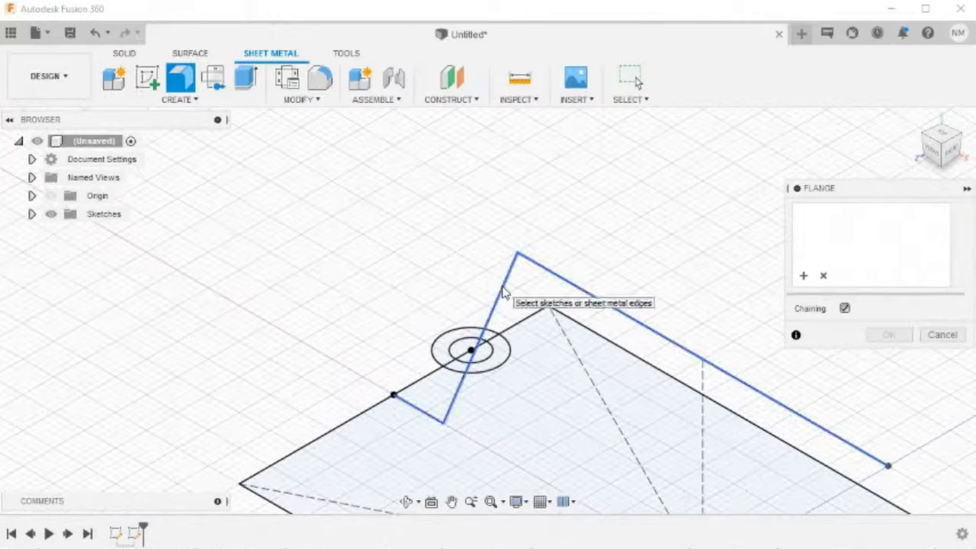
left_click(503, 292)
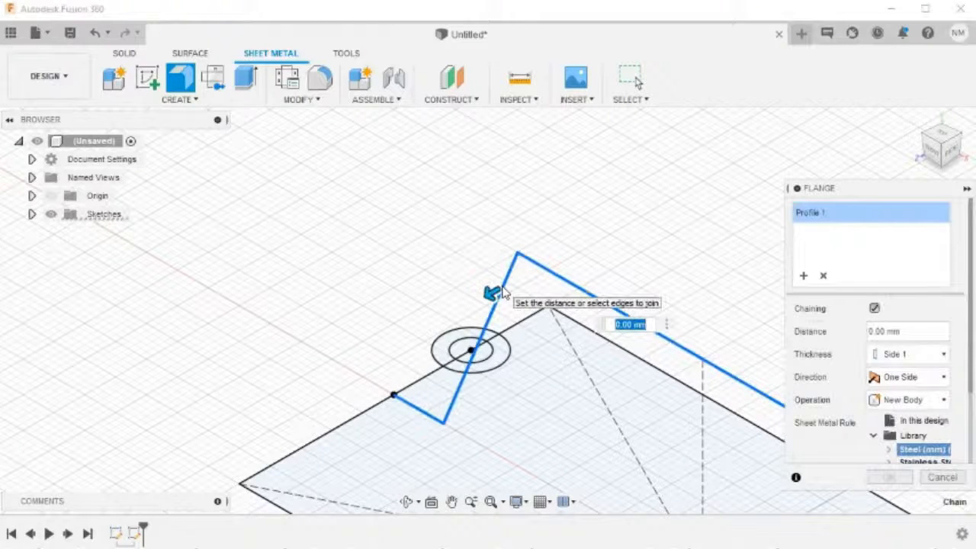
mouse_move(248, 387)
middle_mouse_down("shift")
mouse_move(451, 435)
mouse_move(466, 412)
mouse_move(555, 359)
middle_mouse_up("shift")
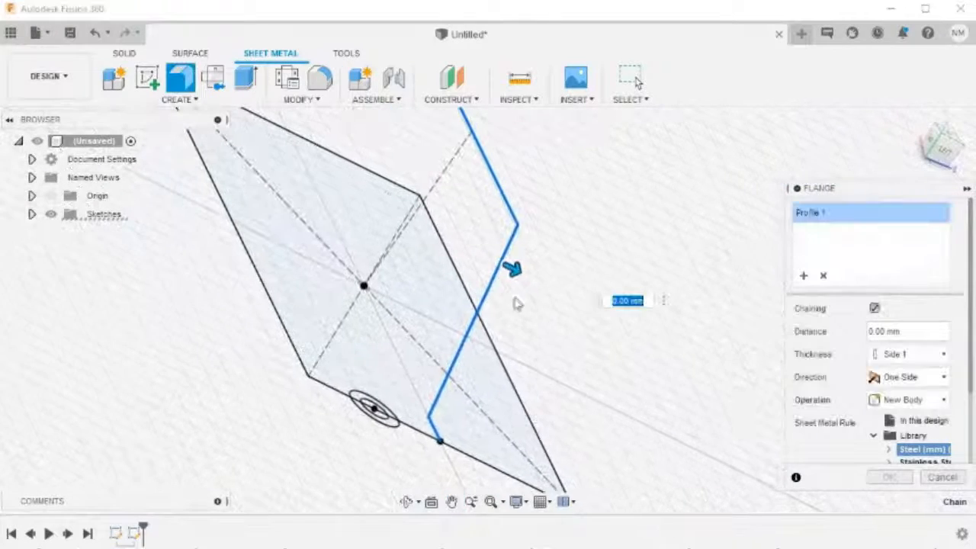
left_click_drag(514, 267, 288, 277)
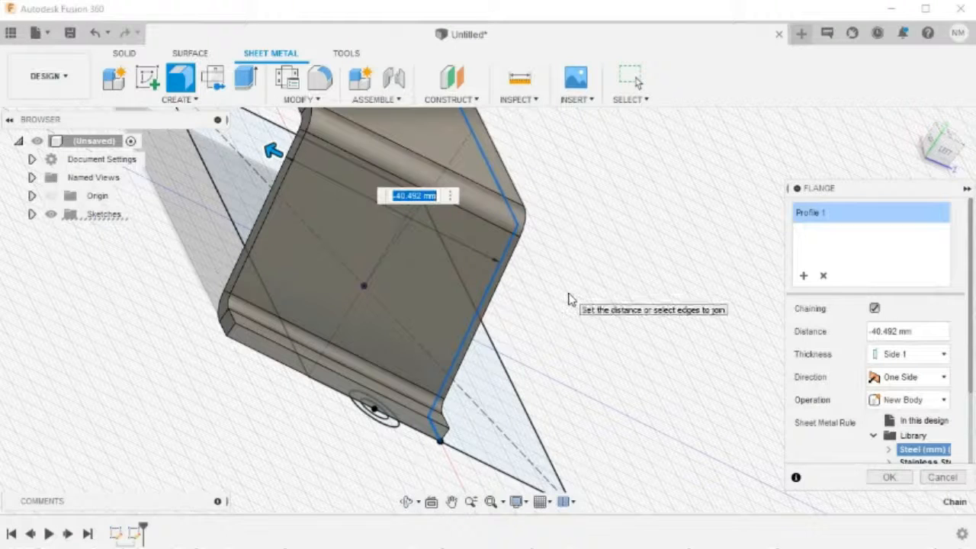
key("BackSpace")
type("25")
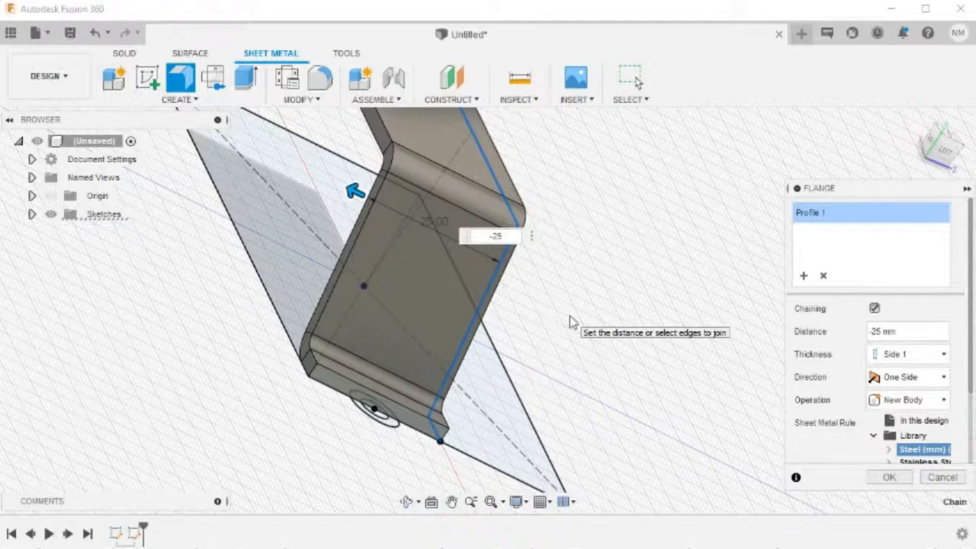
key("Return")
Create a flange as a new body from the half-ring profile of the concentric circles outside the bracket's foot.
middle_click_drag(610, 371, 873, 143, "shift")
left_click(913, 119)
scroll(372, 325, "up", 5)
middle_click_drag(372, 327, 521, 353, "shift")
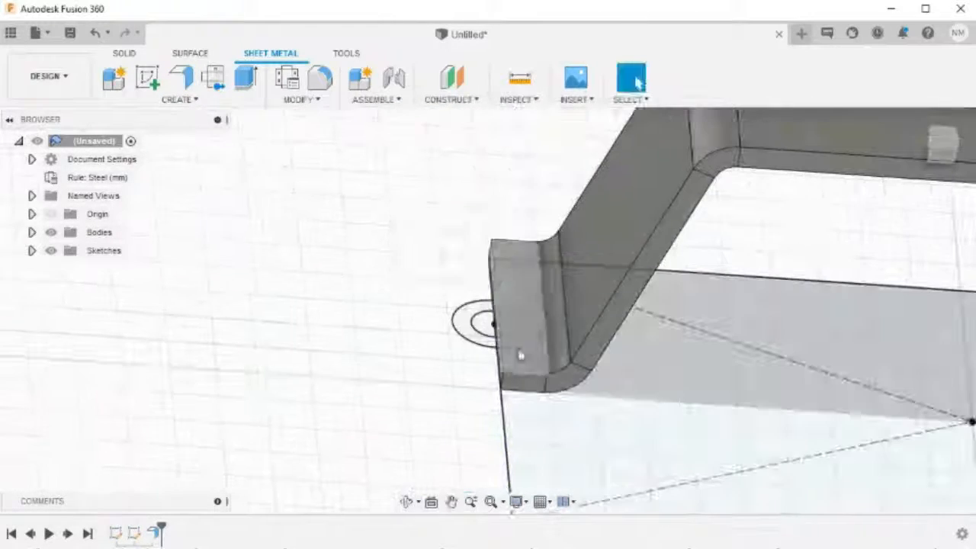
right_click(279, 237)
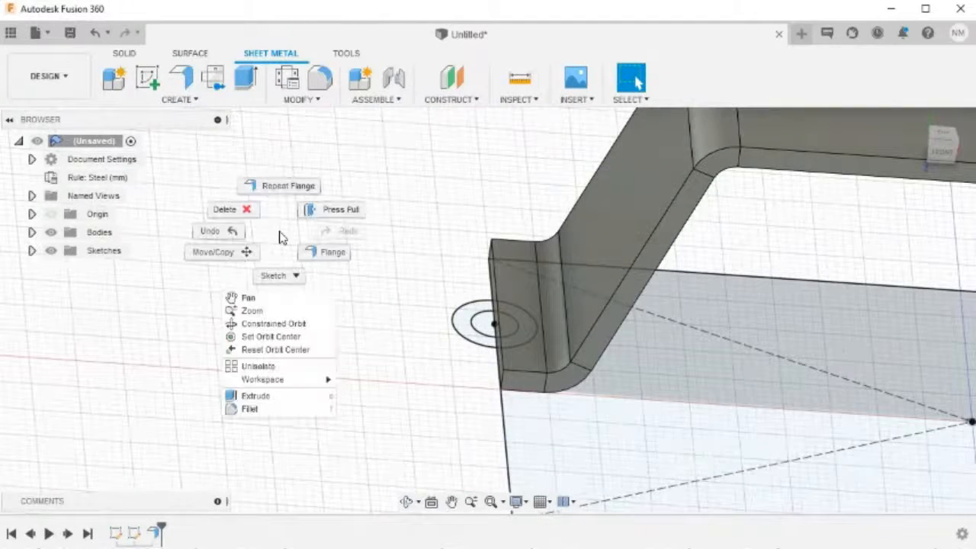
left_click(276, 188)
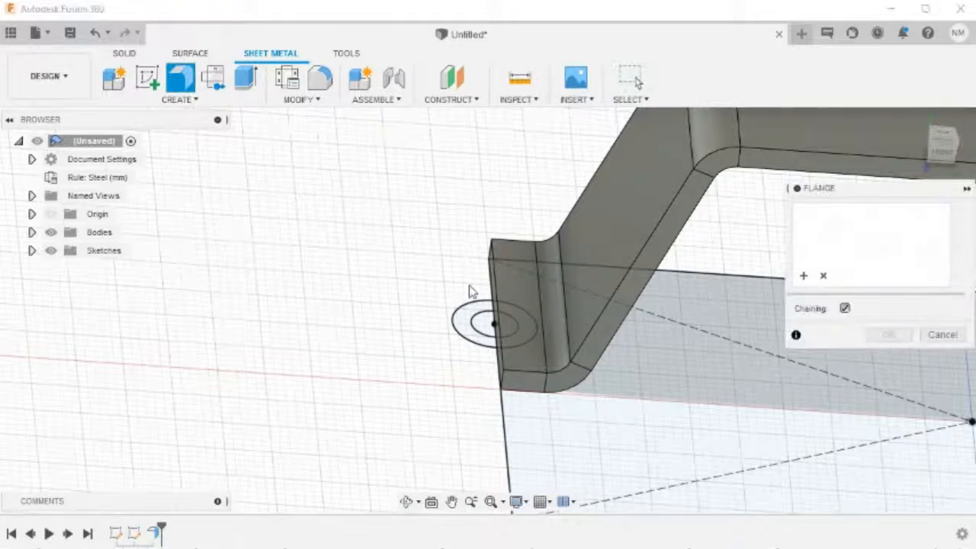
left_click(467, 326)
middle_click_drag(444, 366, 361, 407, "shift")
scroll(431, 358, "up", 5)
scroll(431, 356, "up", 3)
scroll(407, 401, "down", 5)
middle_click_drag(519, 301, 466, 299)
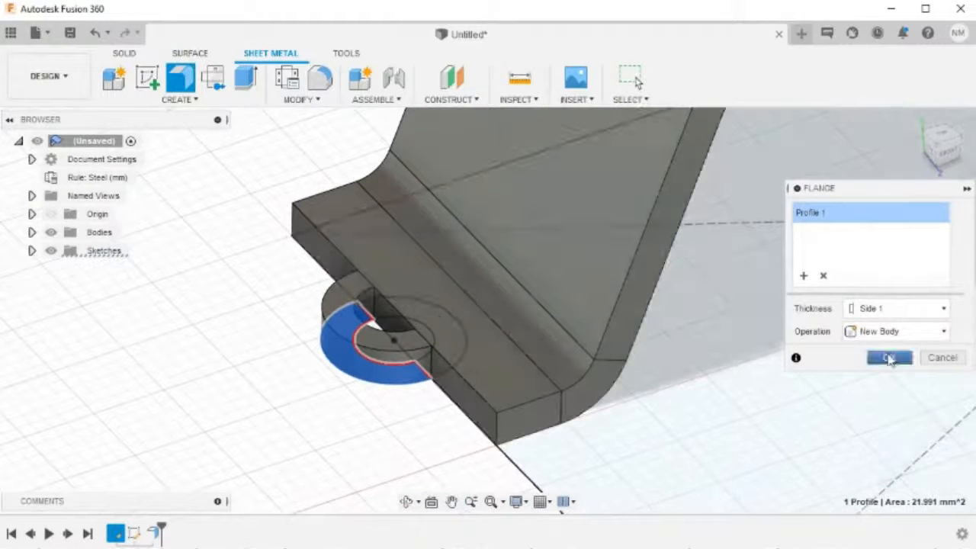
left_click(889, 358)
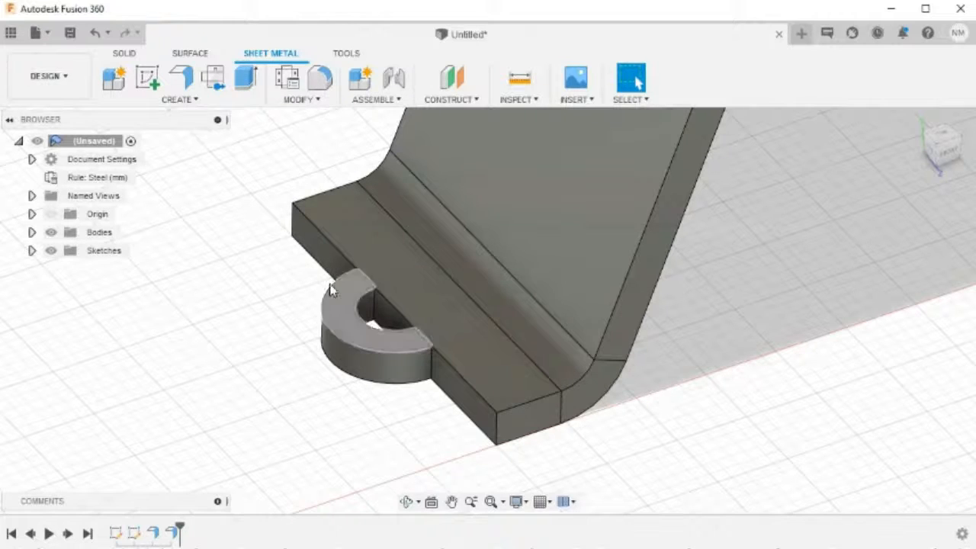
Expand the list of sketches and make Sketch1 visible.
left_click(32, 252)
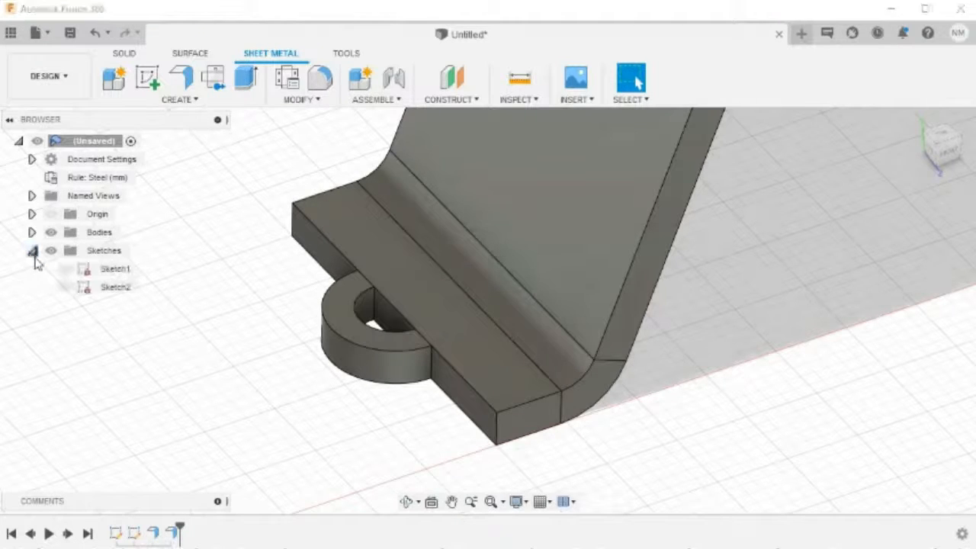
left_click(65, 292)
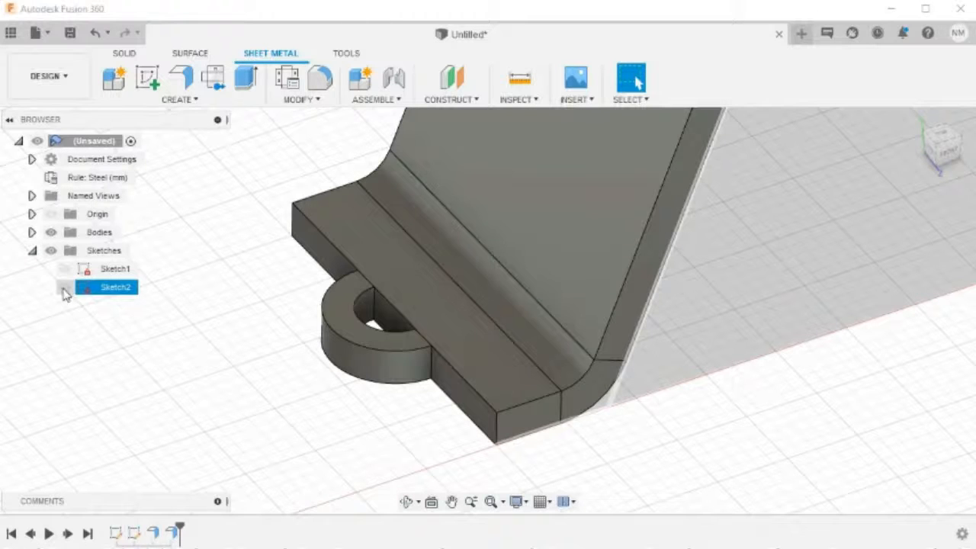
left_click(64, 271)
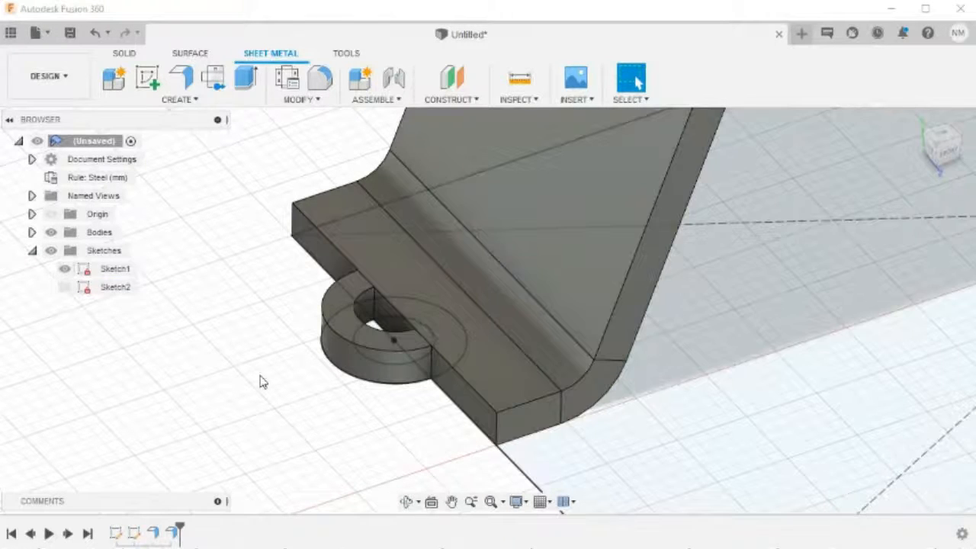
Extrude the inner half-circle on the foot as a cut up to the foot's upper face, and hide Sketch1.
middle_click_drag(261, 381, 336, 382)
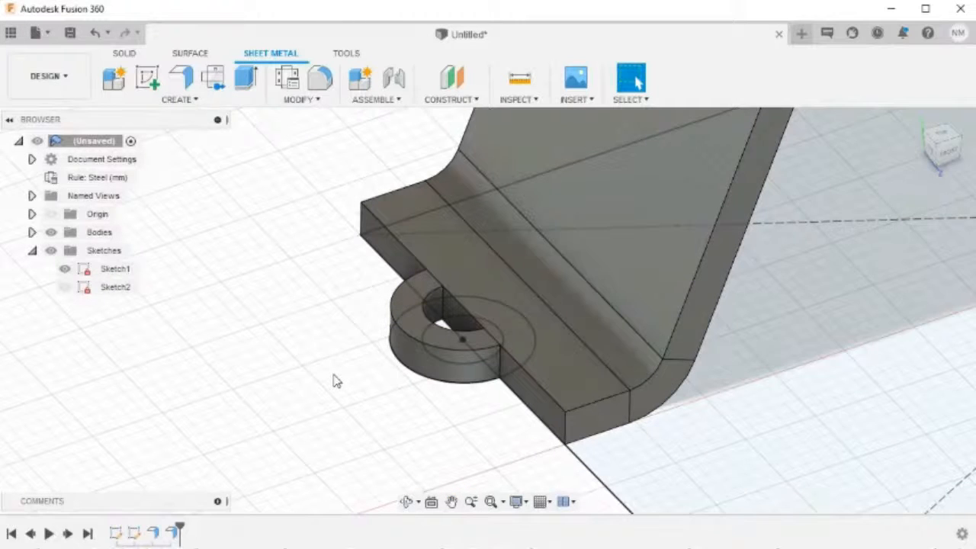
key("e")
middle_click_drag(382, 414, 405, 318, "shift")
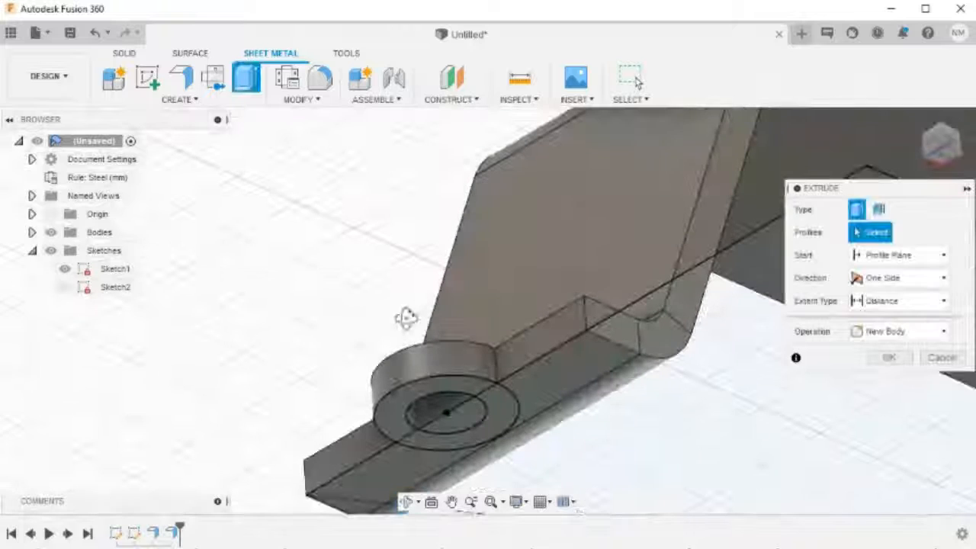
left_click(467, 427)
middle_click_drag(577, 397, 572, 473, "shift")
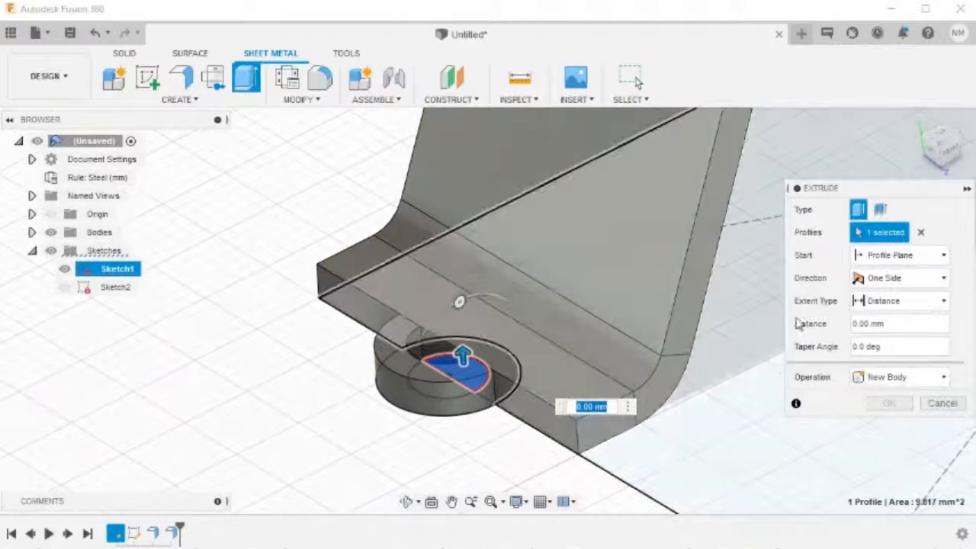
left_click(883, 305)
left_click(894, 341)
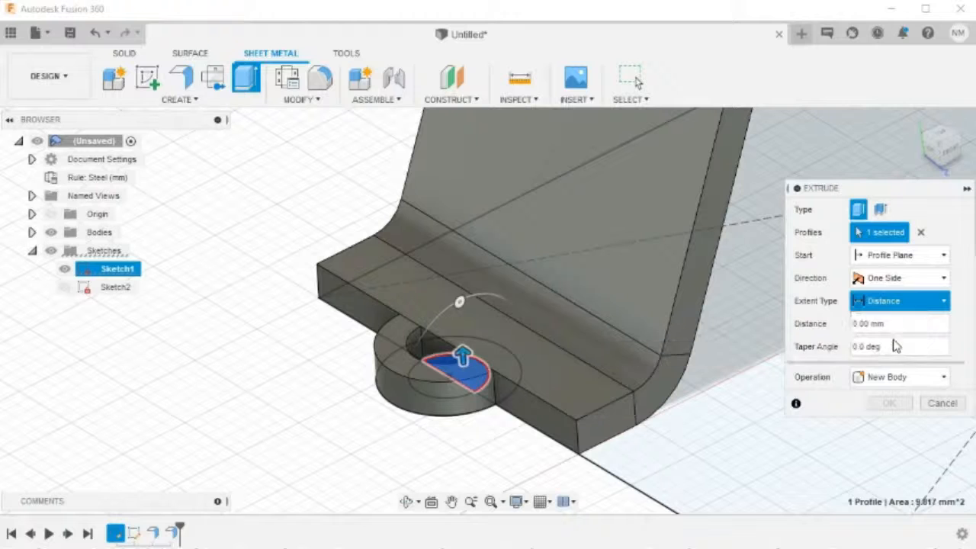
left_click(533, 364)
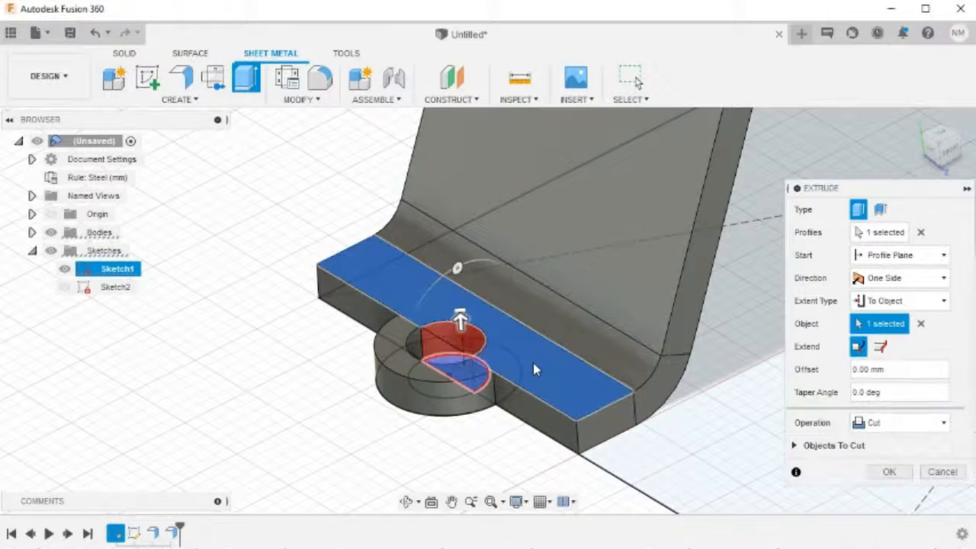
left_click(893, 473)
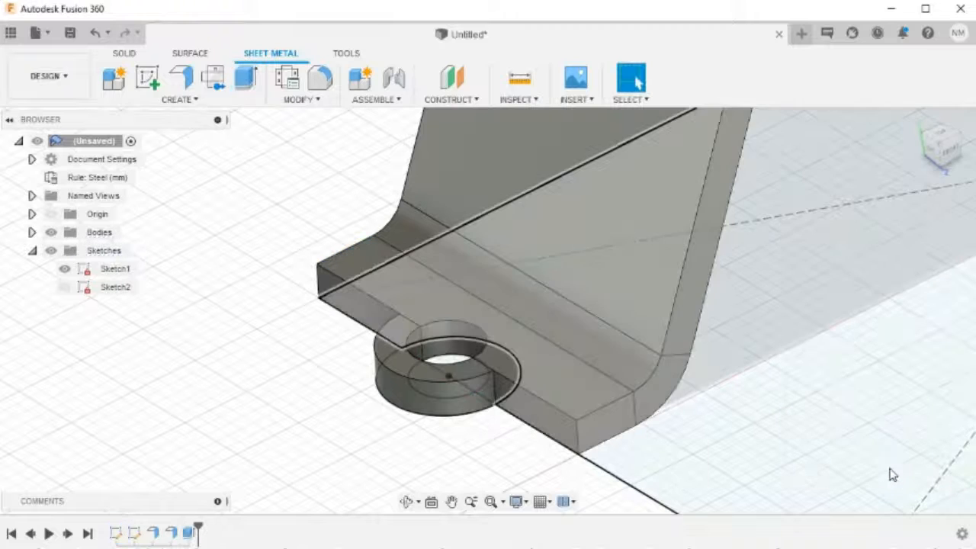
middle_click_drag(289, 405, 258, 379, "shift")
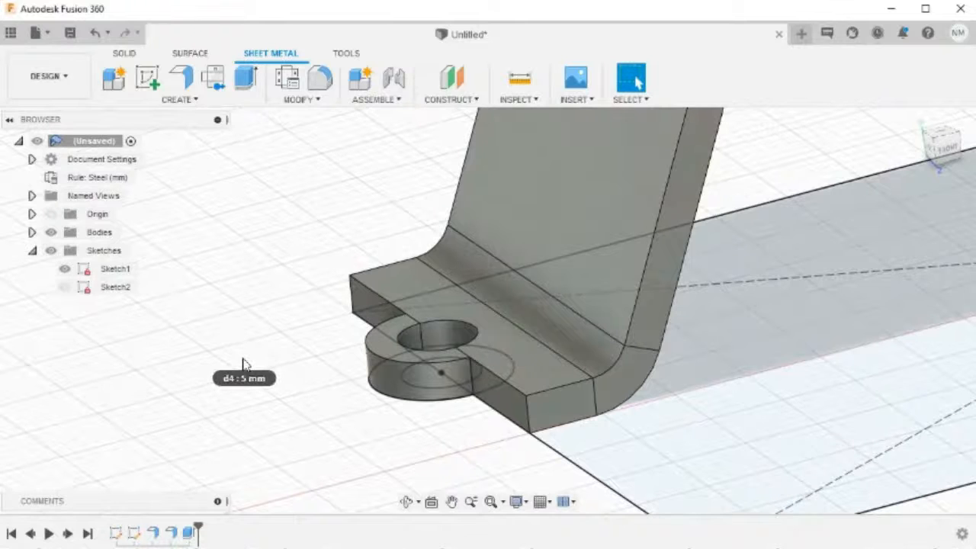
left_click(70, 273)
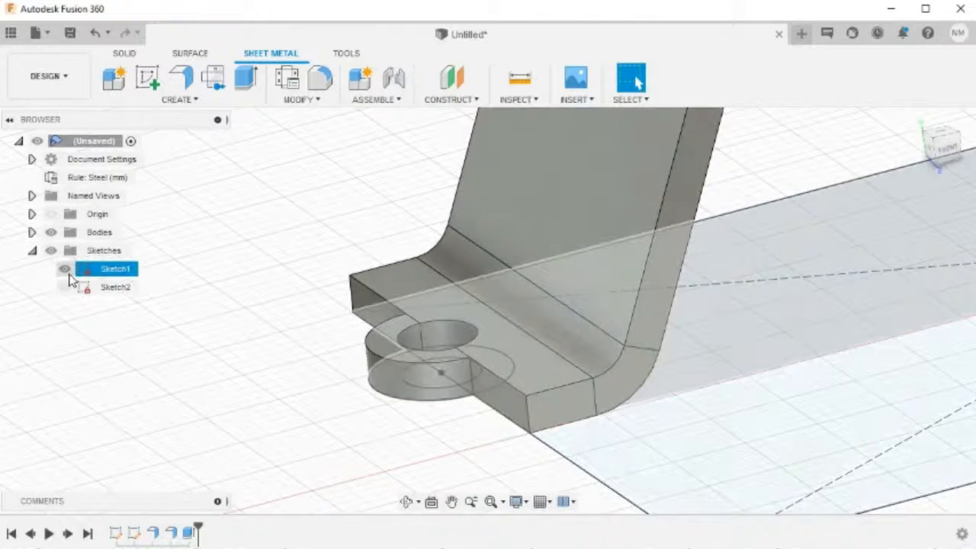
Hide Sketch1 and edit Sketch2, changing the half of its top line beyond the vertical centre line to construction linetype.
left_click(65, 270)
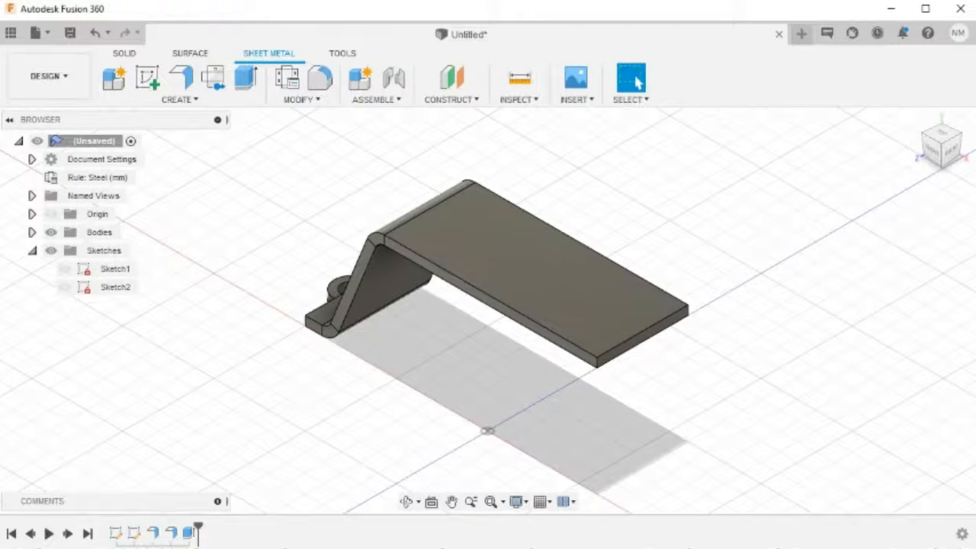
left_click(131, 534)
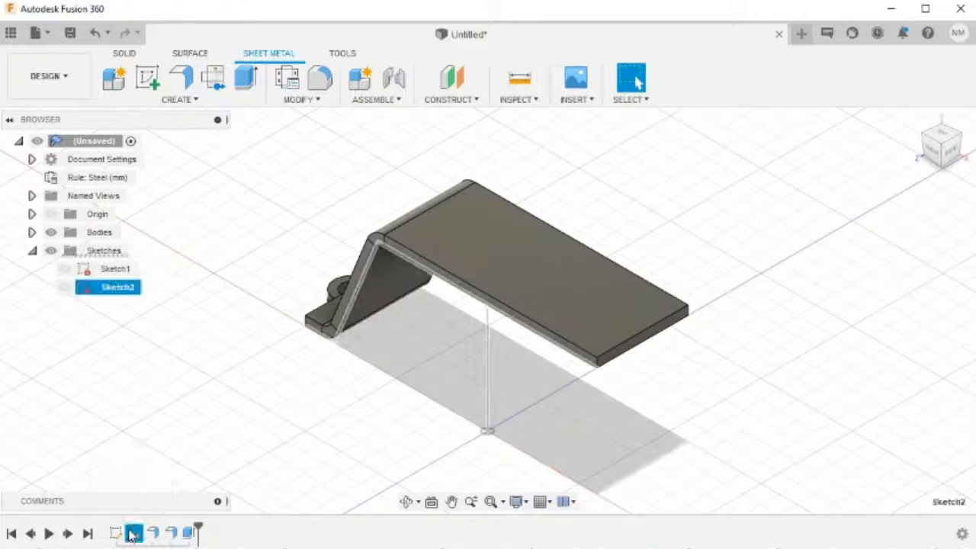
right_click(132, 534)
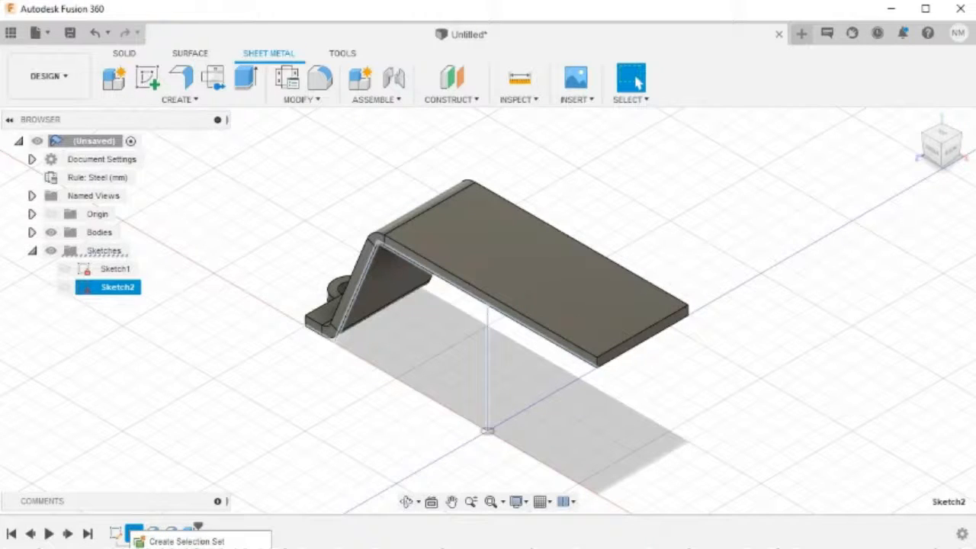
left_click(171, 547)
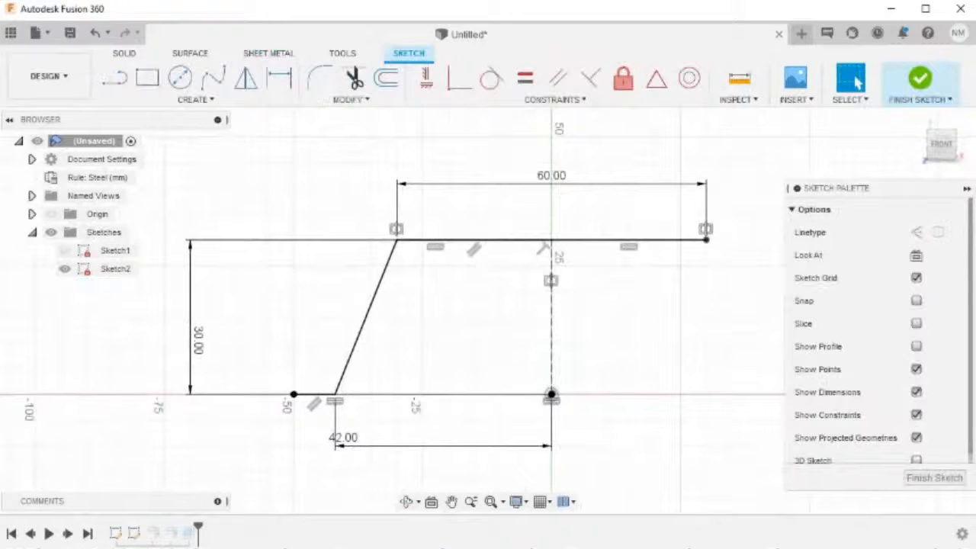
left_click(669, 242)
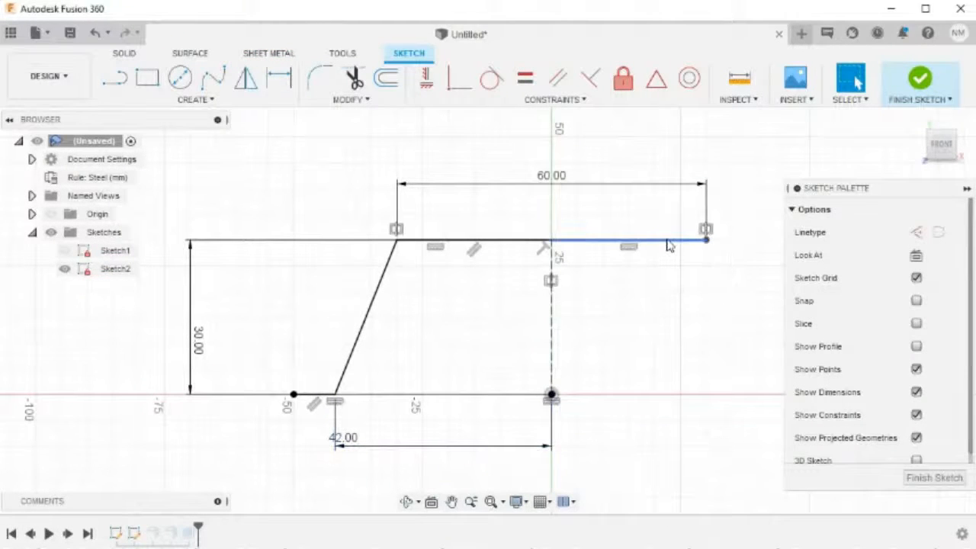
left_click(669, 244)
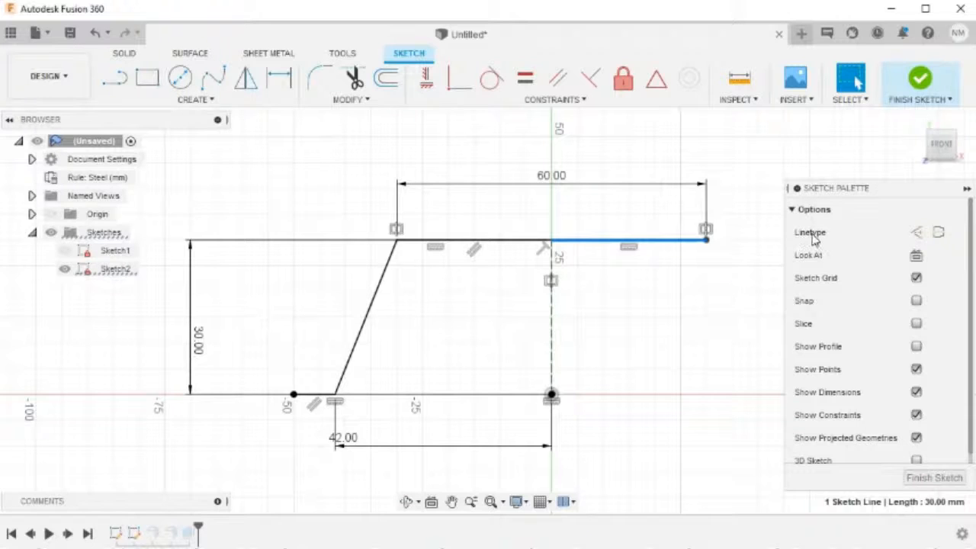
left_click(920, 233)
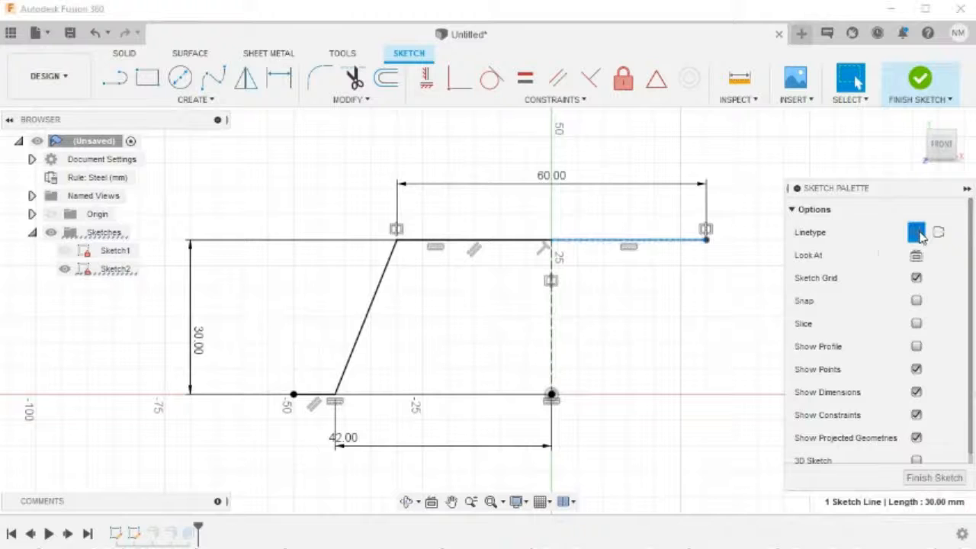
left_click(665, 302)
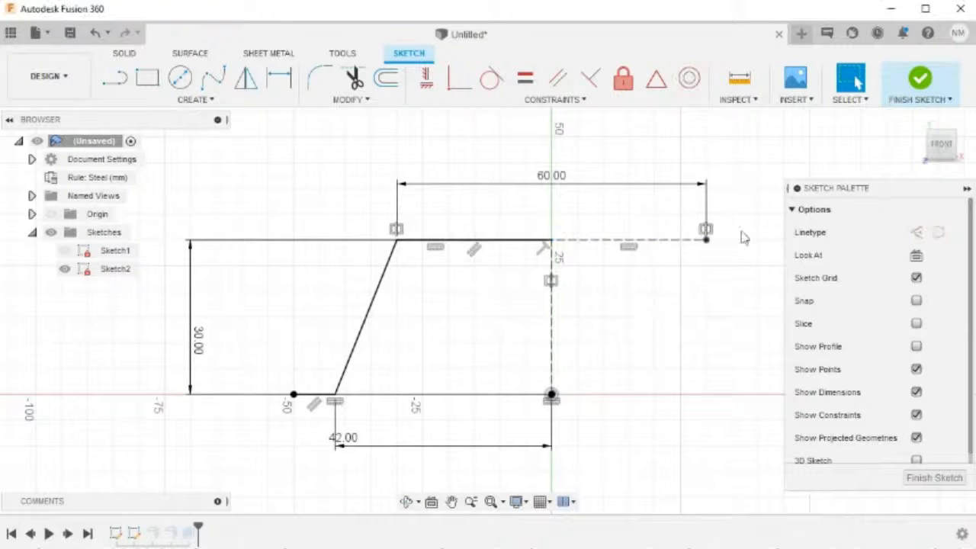
left_click(920, 83)
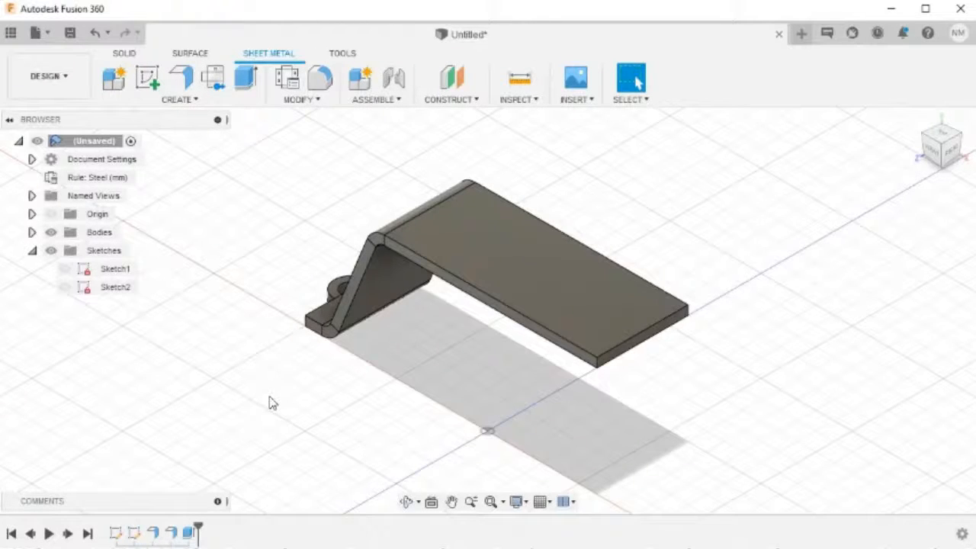
Edit the bracket's contour flange, replacing its profile with the shortened chain of Sketch2 and keeping the -25 mm distance.
left_click(154, 533)
right_click(159, 537)
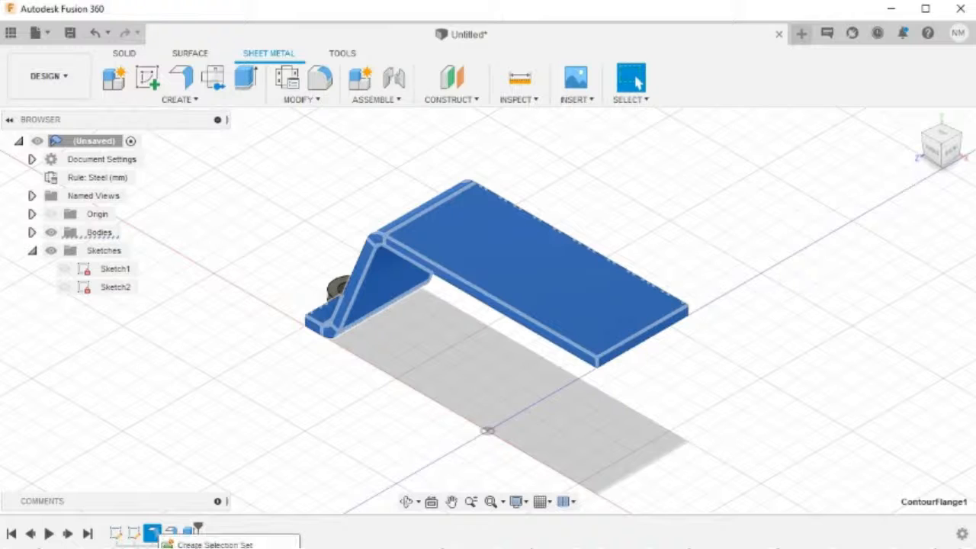
left_click(218, 547)
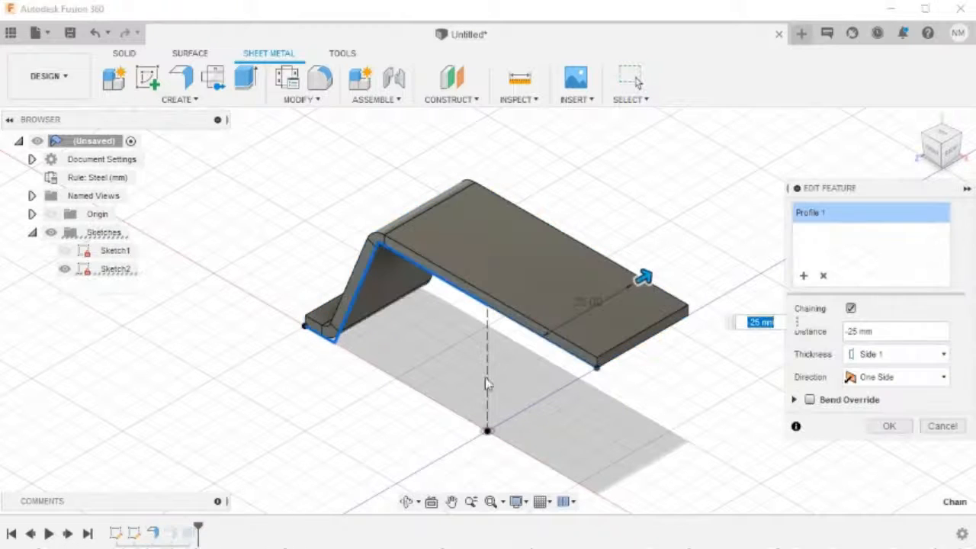
left_click(825, 276)
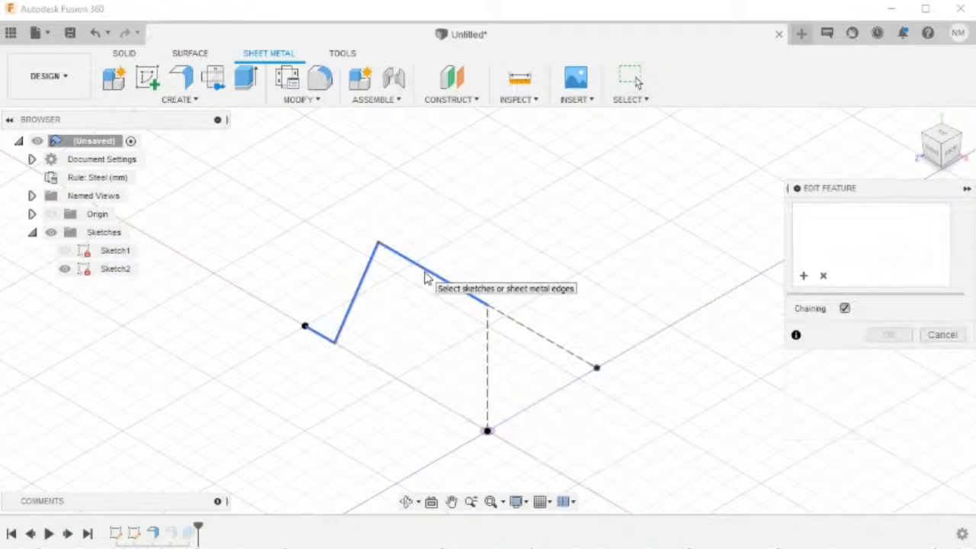
left_click(425, 280)
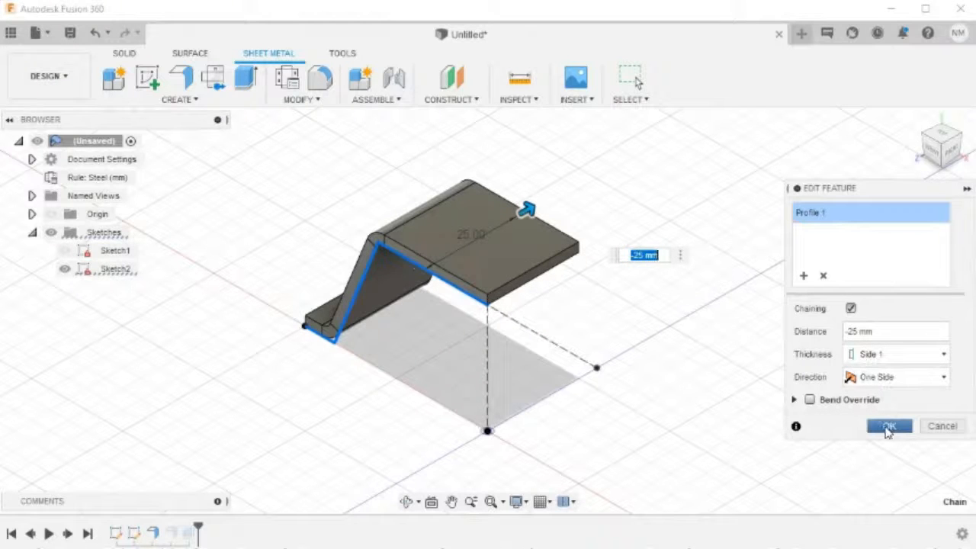
left_click(887, 427)
middle_click_drag(617, 415, 732, 385, "shift")
left_click(903, 118)
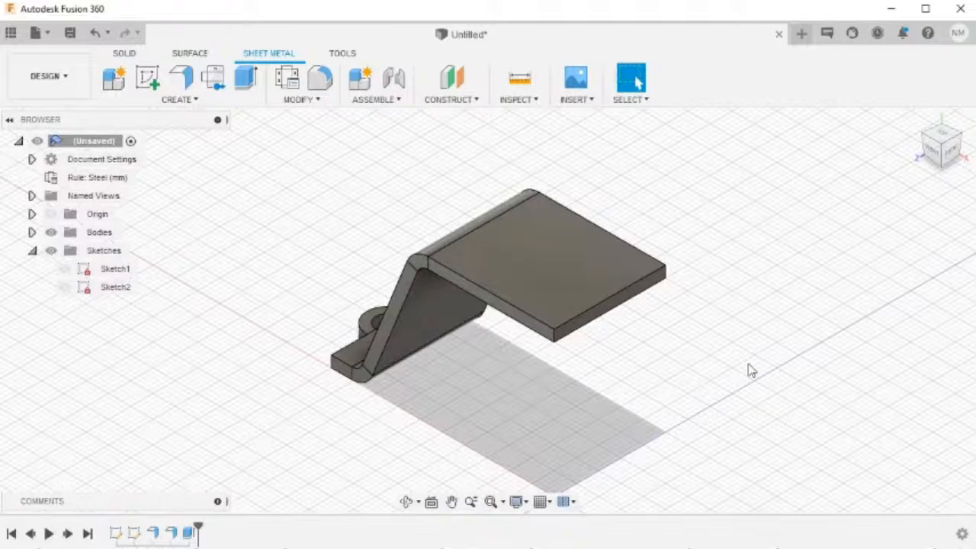
Mirror all faces of the bracket and its ring tab across the XY origin plane.
middle_click_drag(717, 383, 729, 286)
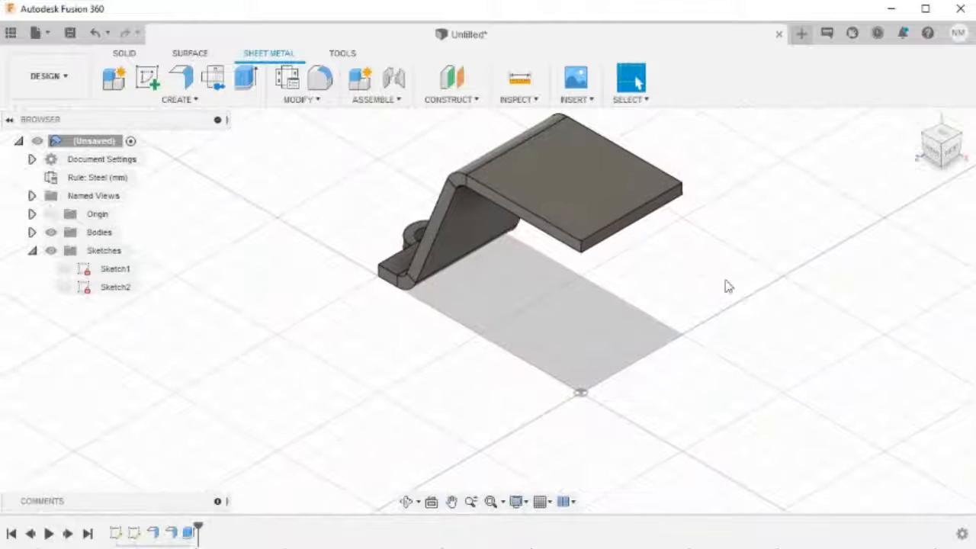
key("s")
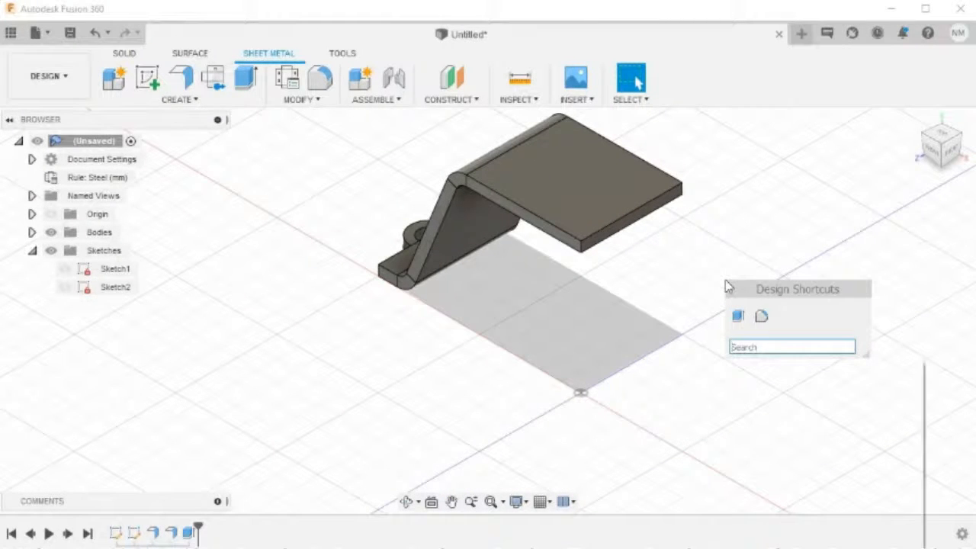
type("MIR")
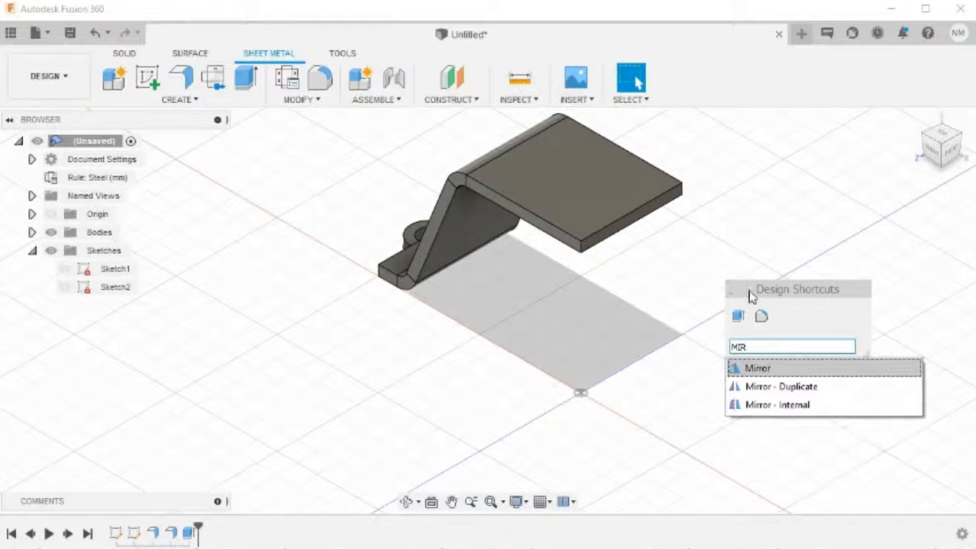
left_click(791, 372)
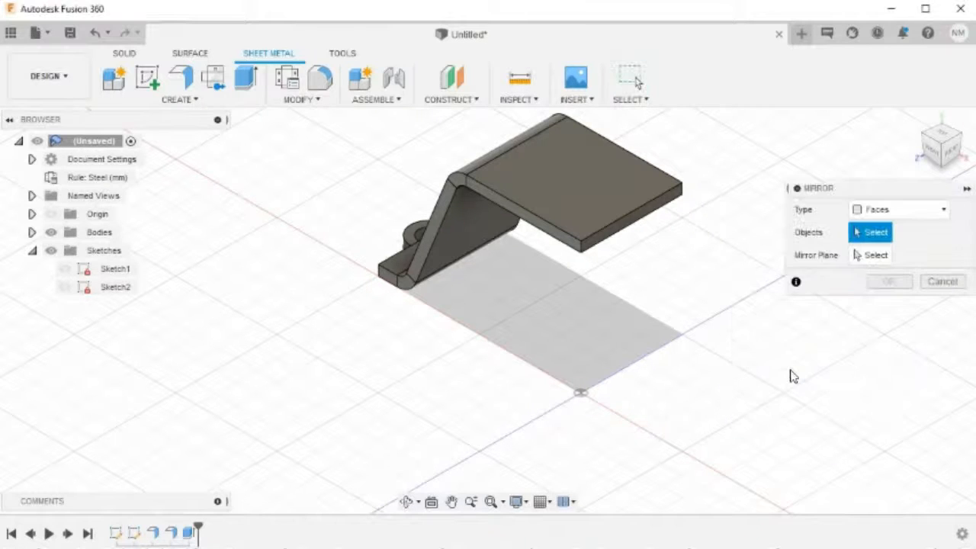
middle_click_drag(608, 211, 607, 293)
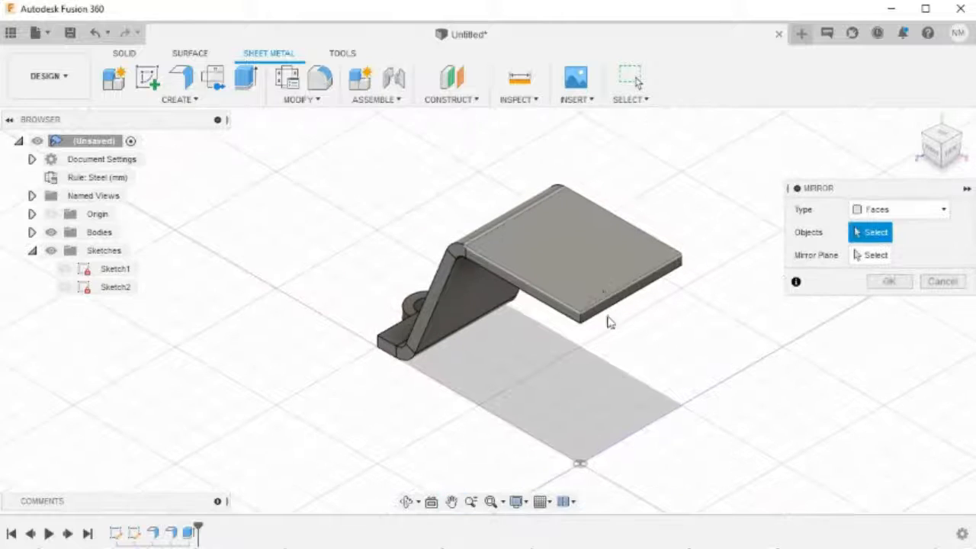
left_click_drag(738, 429, 286, 159)
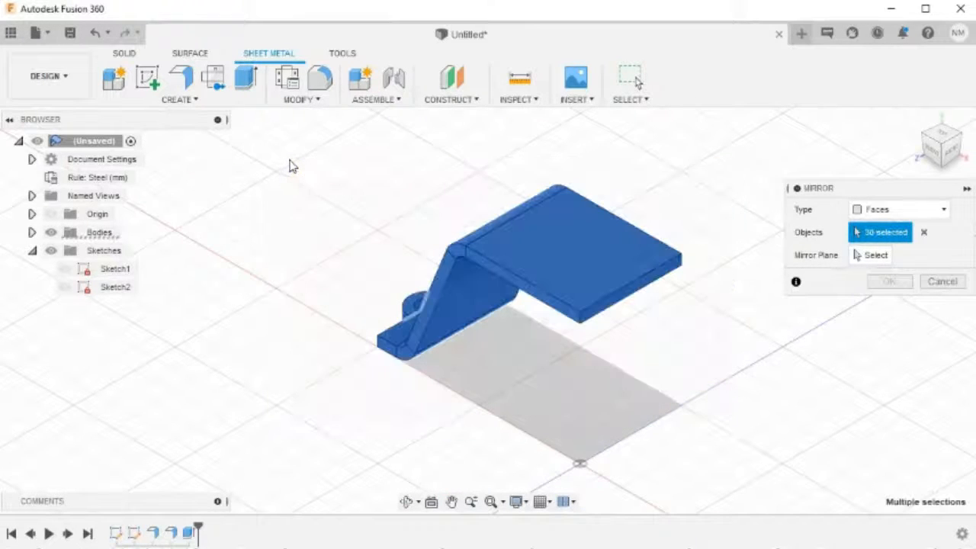
middle_click_drag(644, 431, 661, 357)
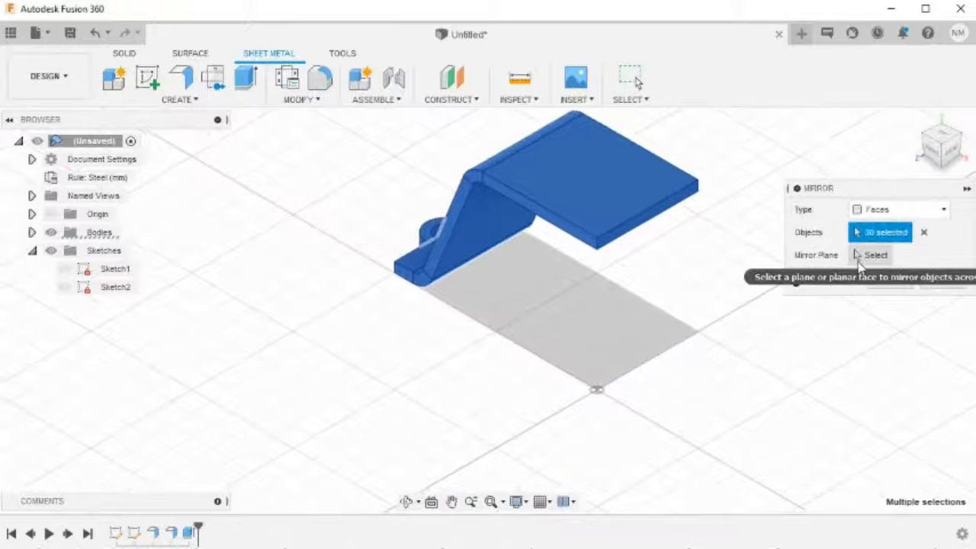
left_click(862, 261)
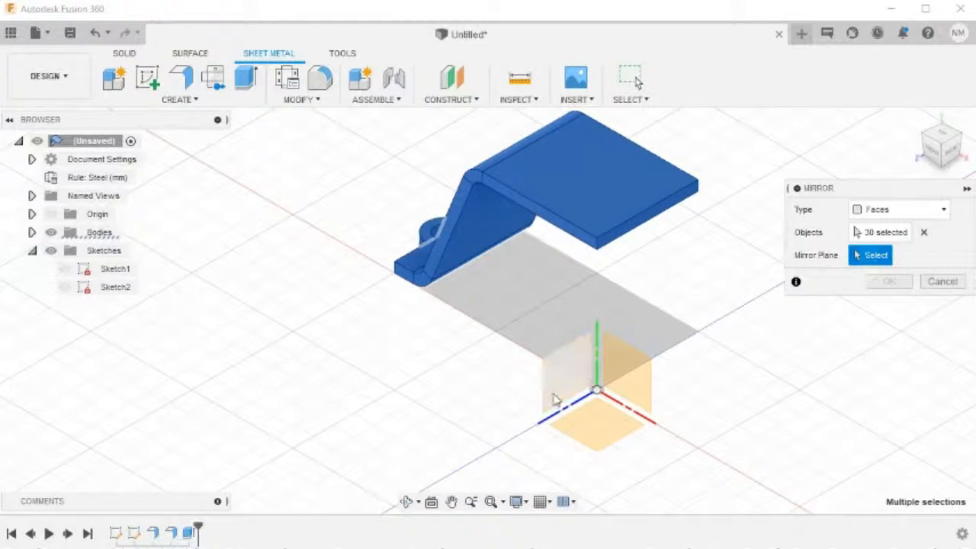
left_click(630, 393)
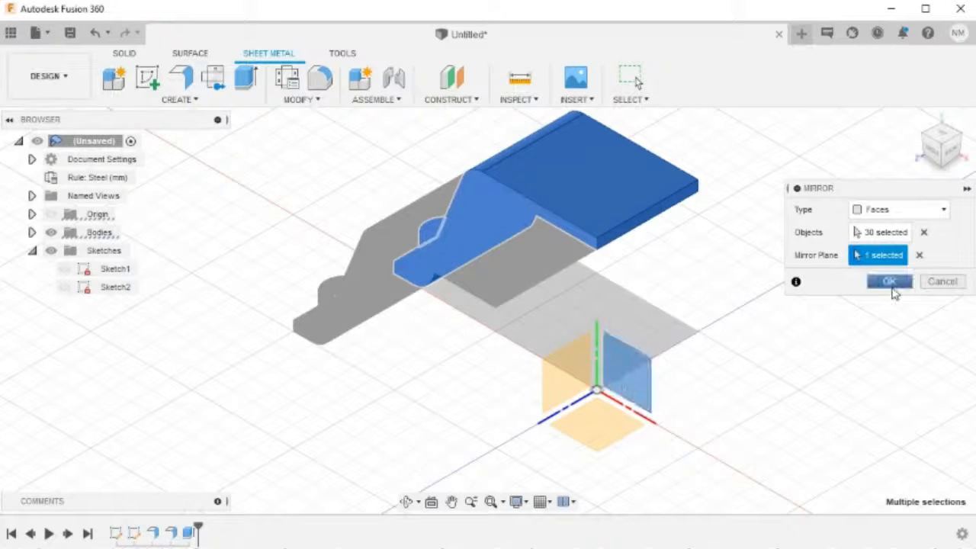
left_click(893, 289)
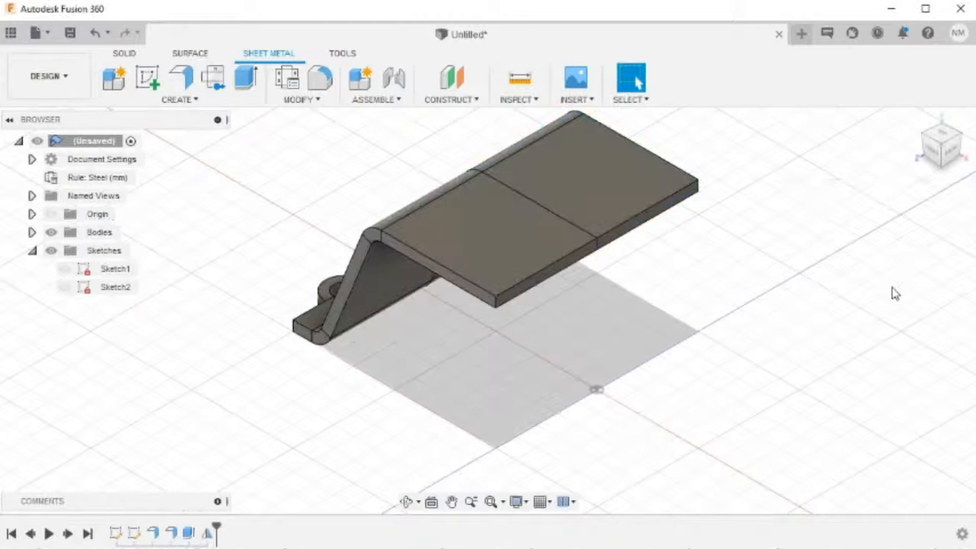
Mirror all faces of both bracket halves and their tabs across the YZ origin plane.
mouse_move(497, 373)
middle_mouse_down("shift")
mouse_move(562, 377)
mouse_move(508, 377)
mouse_move(510, 360)
middle_mouse_up("shift")
middle_click_drag(593, 302, 567, 349)
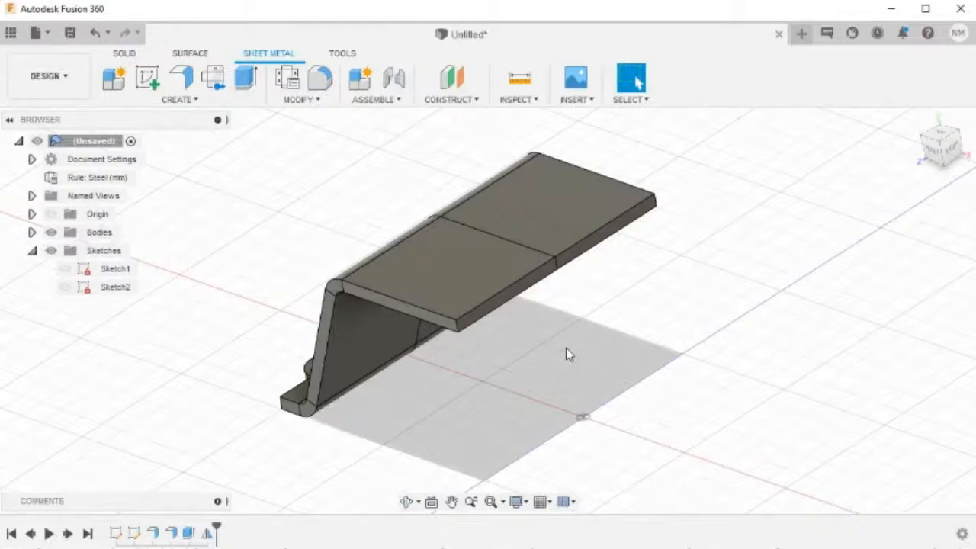
right_click(770, 244)
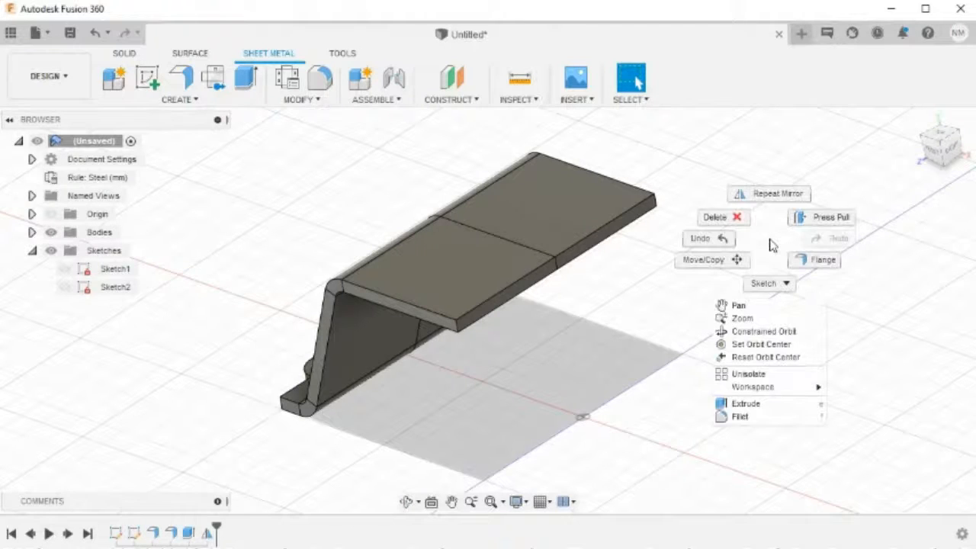
left_click(766, 195)
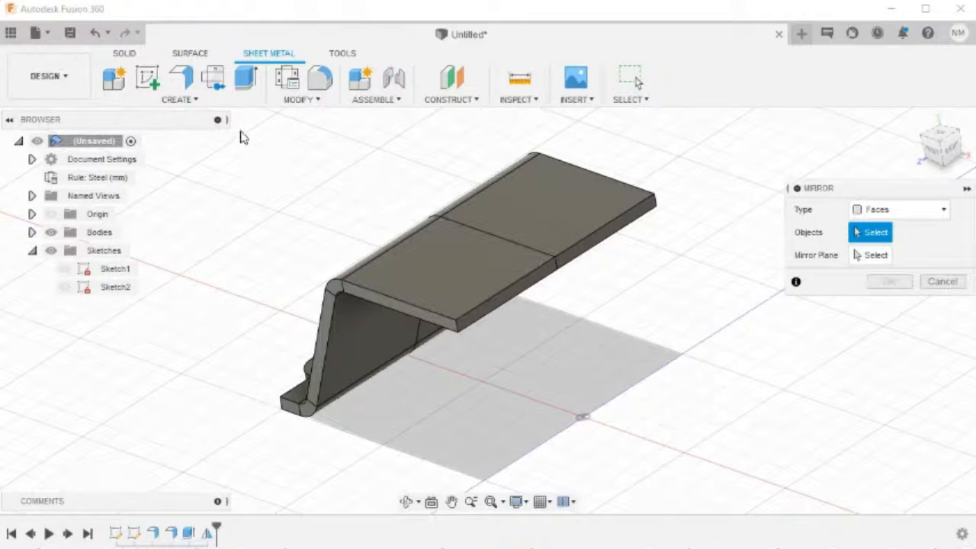
left_click_drag(244, 124, 747, 441)
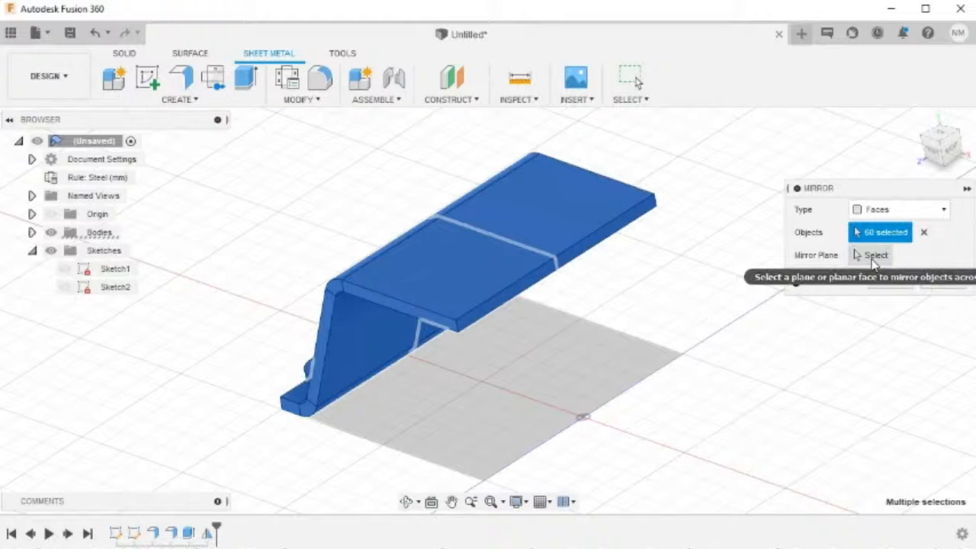
left_click(874, 256)
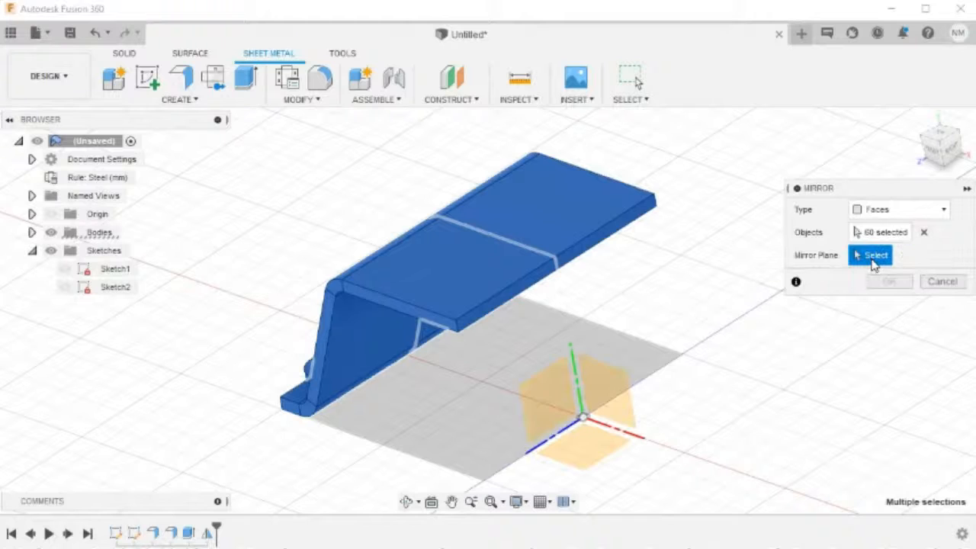
left_click(561, 392)
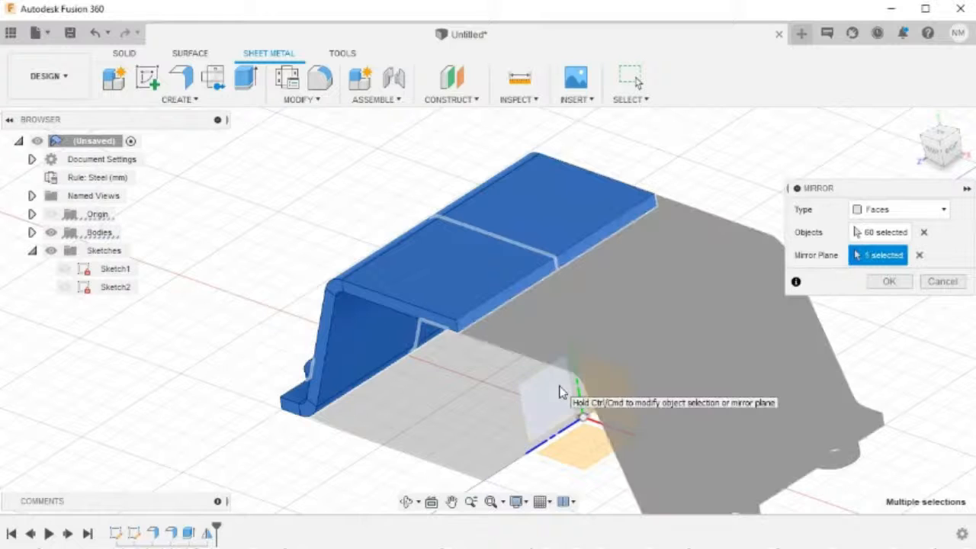
left_click(889, 282)
scroll(745, 338, "up", 3)
middle_click_drag(744, 336, 751, 377, "shift")
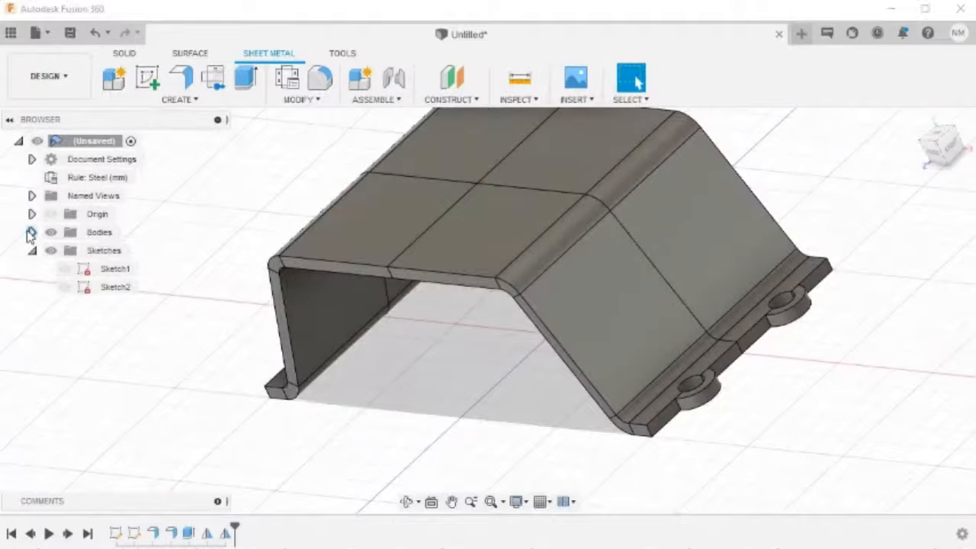
Expand the list of bodies to examine the separate pieces that make up the bracket.
left_click(31, 233)
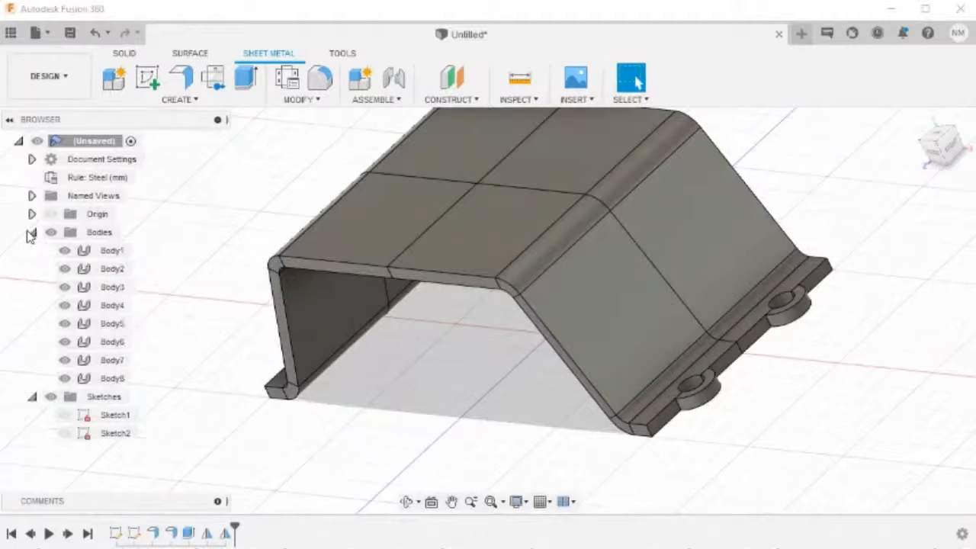
left_click(105, 251)
left_click(172, 250)
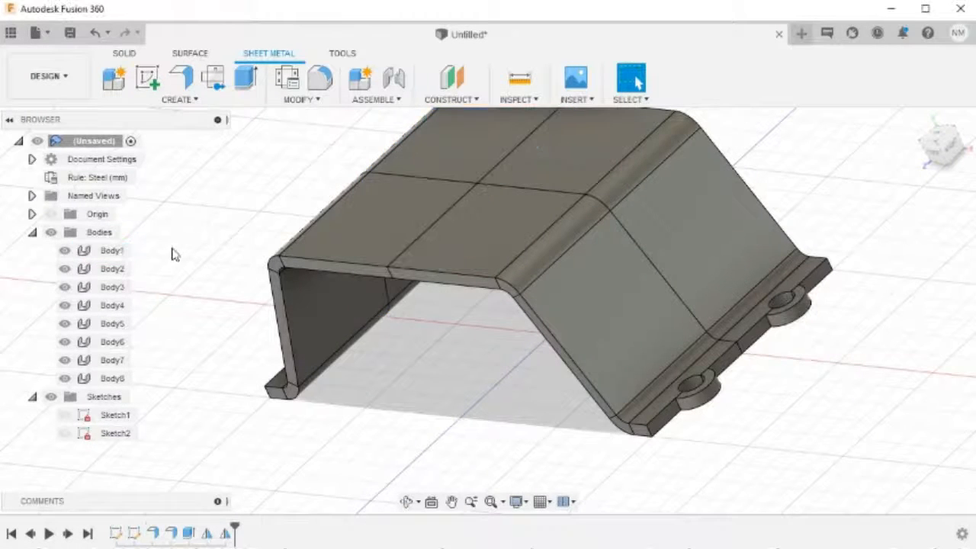
Combine all eight bracket and ring tab bodies into one with Join, using the rear quarter Body5 as target and the others as tools.
scroll(360, 333, "down", 1)
left_click(915, 124)
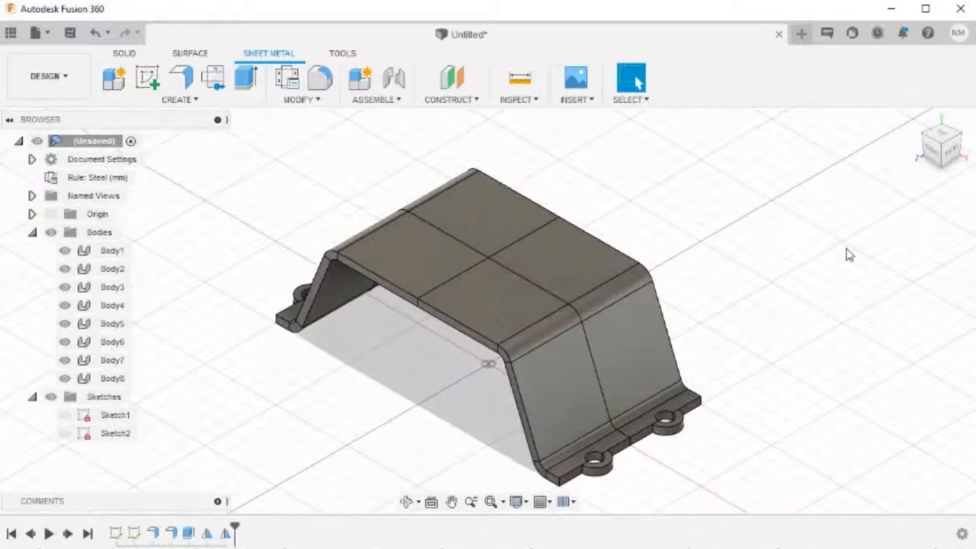
key("s")
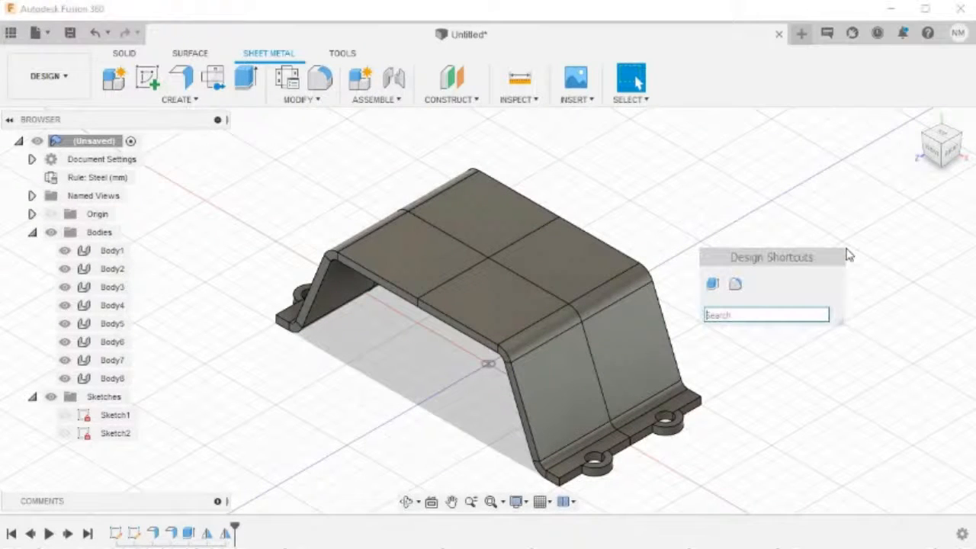
type("COM")
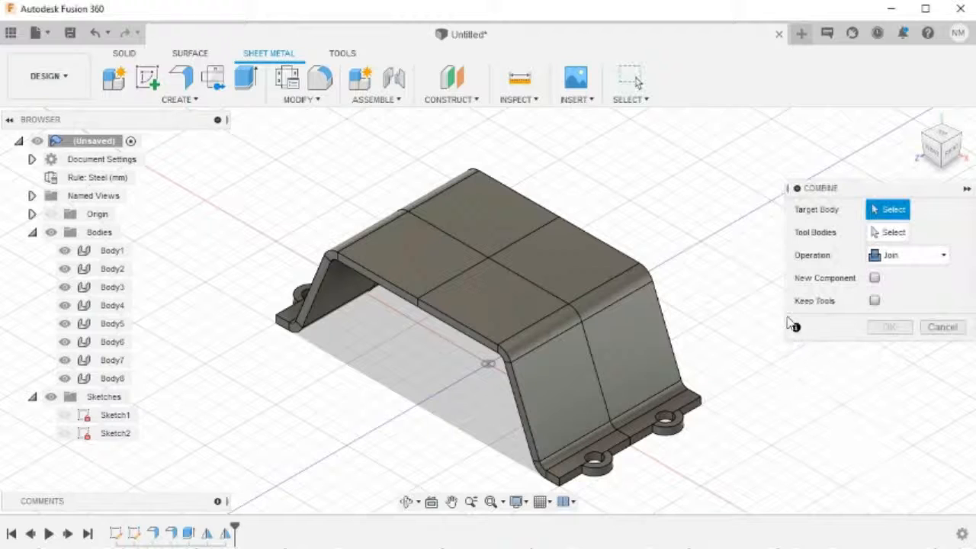
left_click(888, 232)
left_click(888, 212)
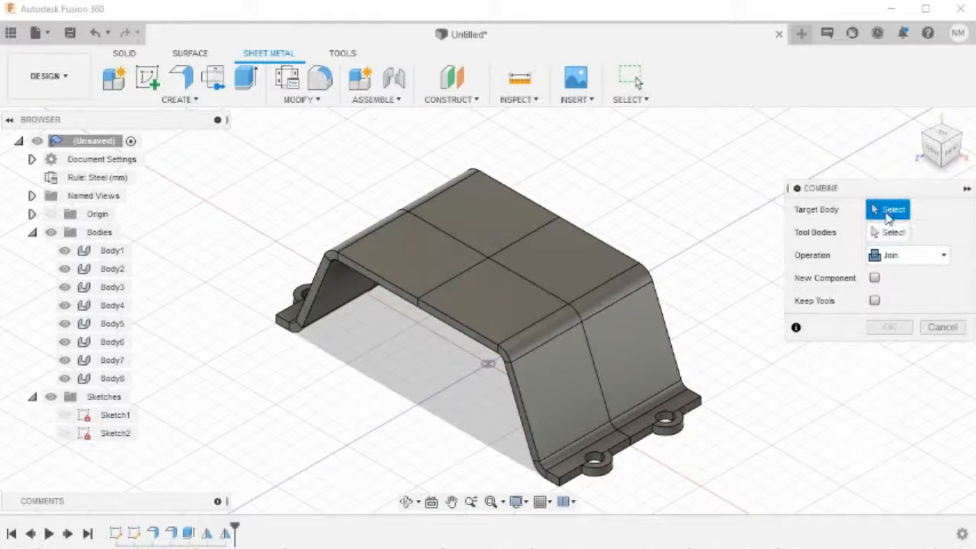
left_click(640, 312)
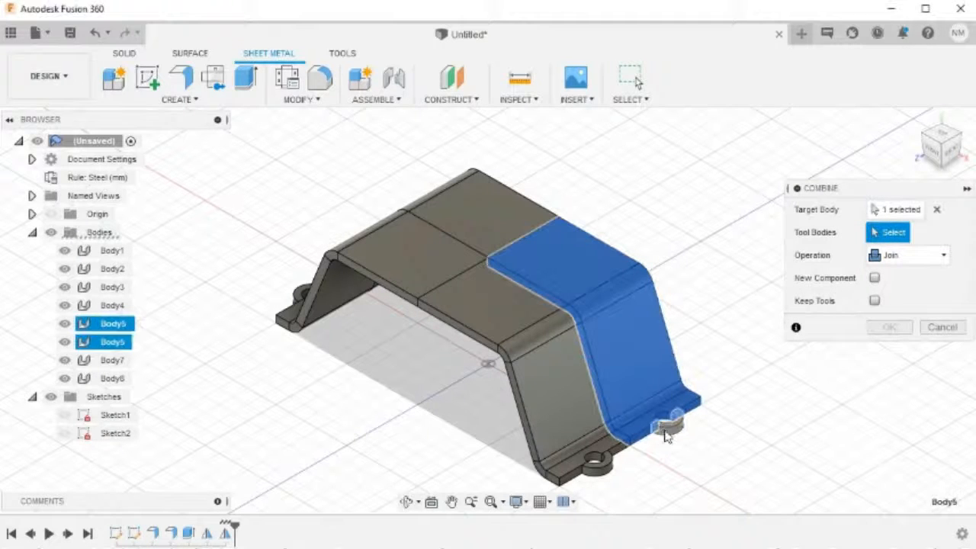
left_click(664, 431)
left_click(612, 462)
left_click(562, 416)
scroll(462, 381, "up", 4)
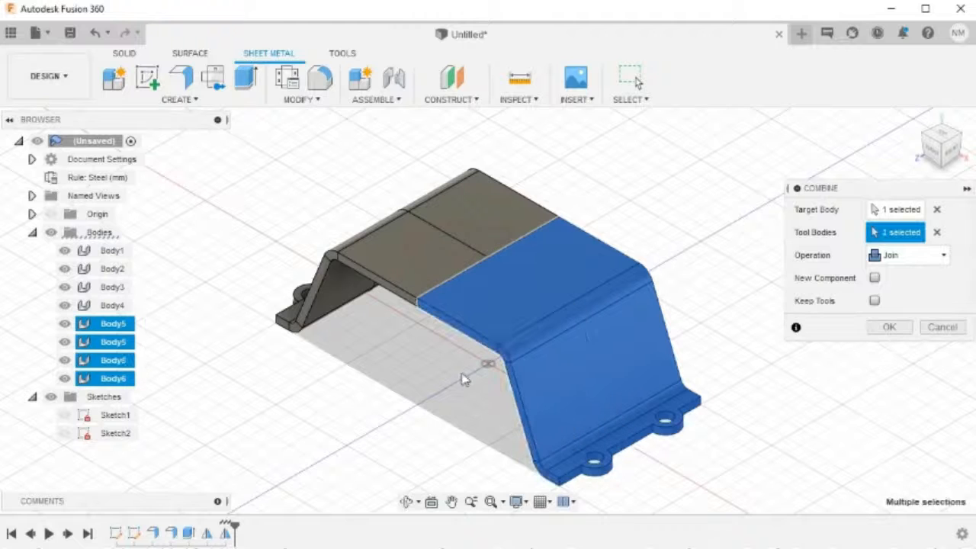
middle_click_drag(414, 401, 510, 331, "shift")
left_click(510, 331)
left_click(377, 417)
left_click(288, 484)
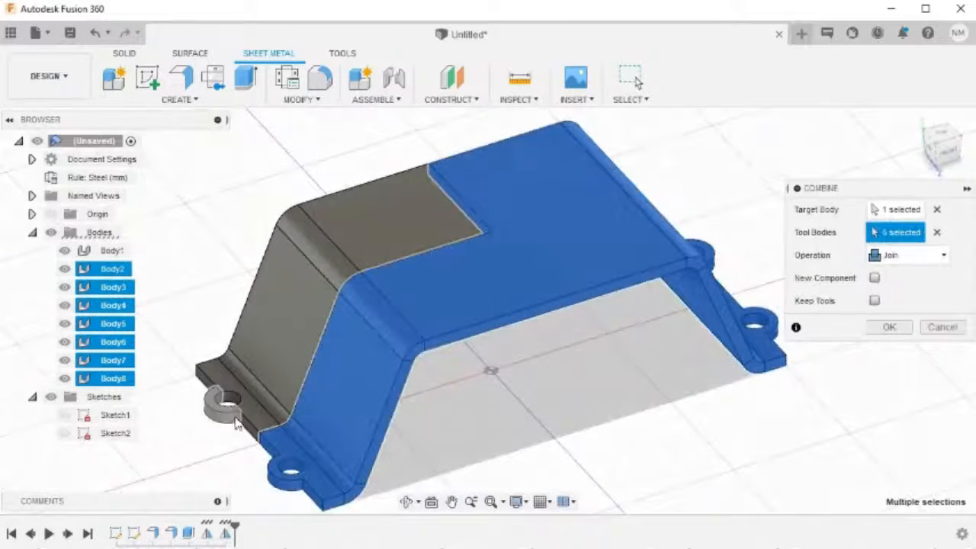
left_click(237, 420)
left_click(277, 375)
middle_click_drag(466, 403, 414, 374, "shift")
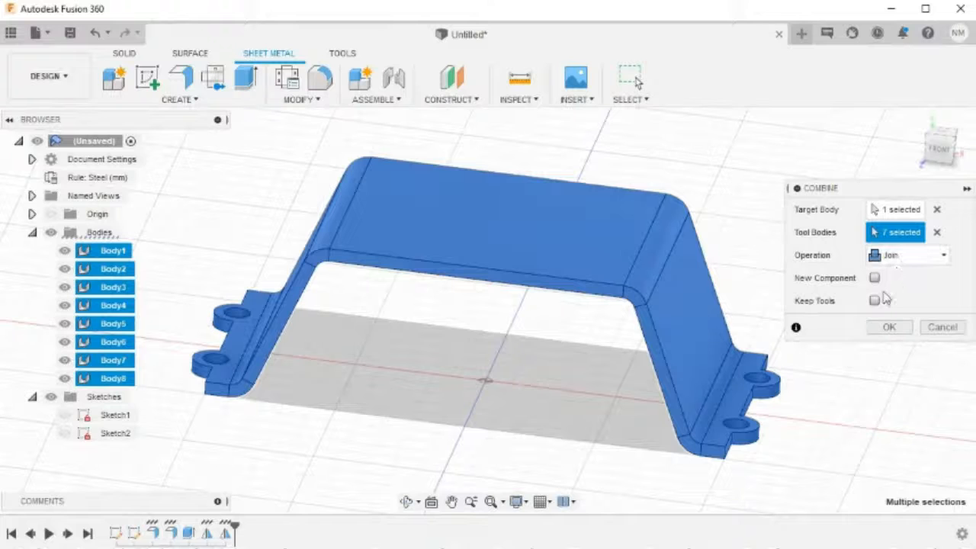
left_click(885, 326)
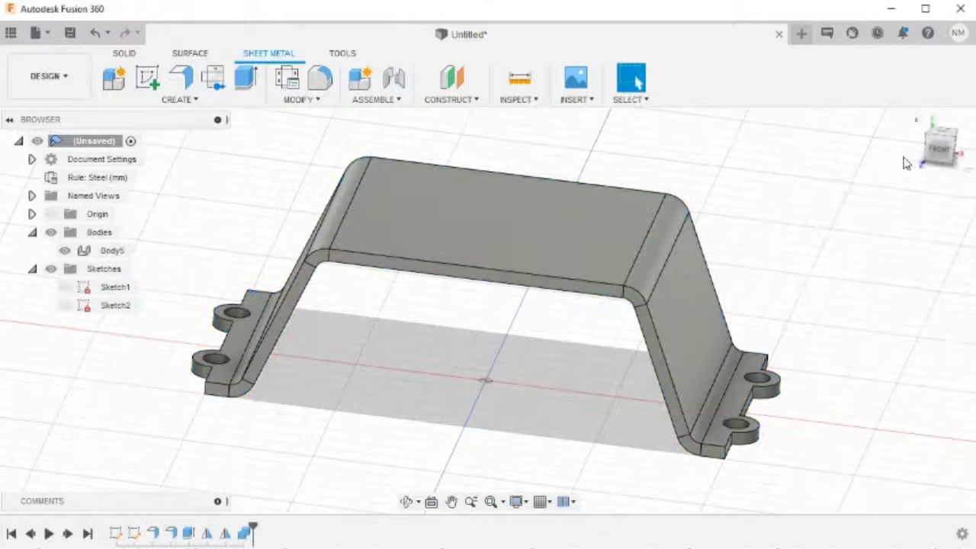
left_click(904, 127)
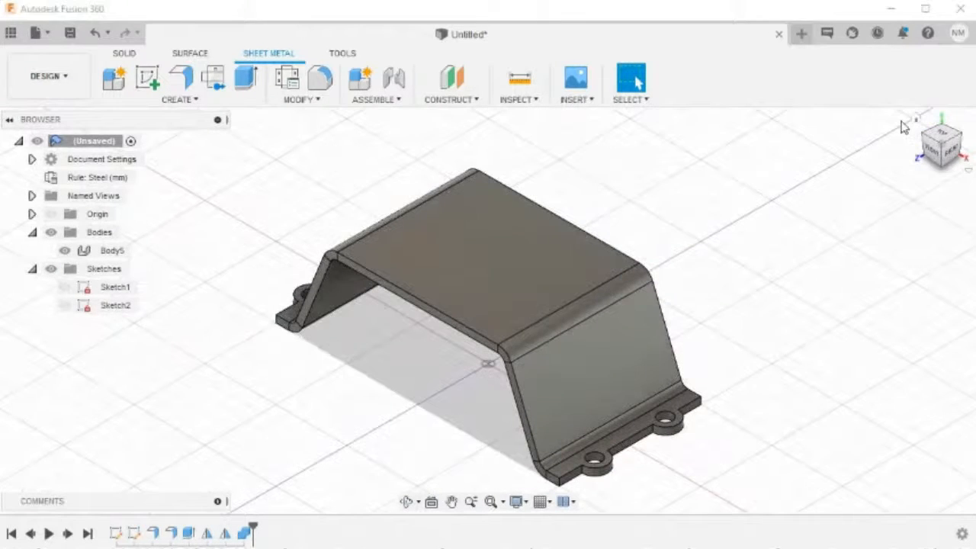
Unfold all bends of the joined bracket, keeping its large flat top face stationary.
left_click(549, 233)
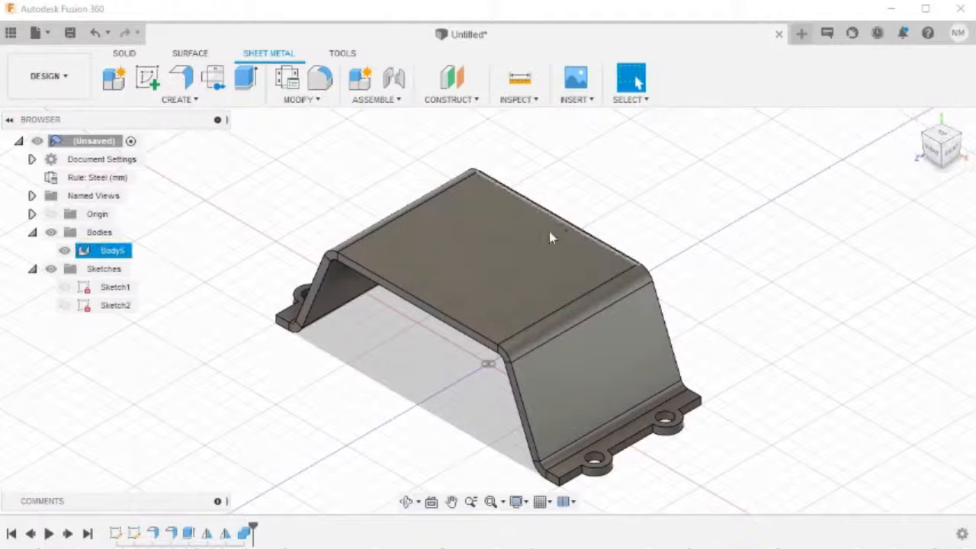
middle_click_drag(492, 305, 513, 341, "shift")
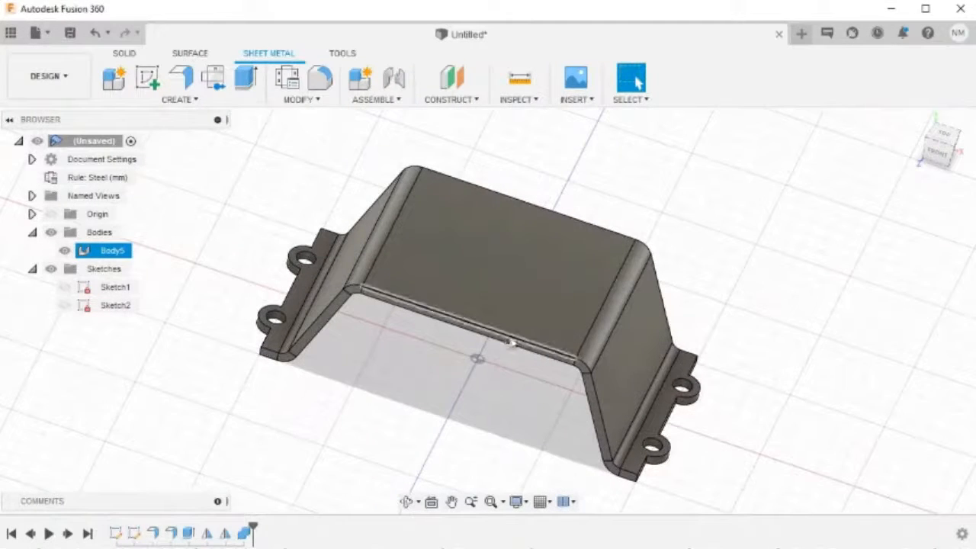
left_click(317, 101)
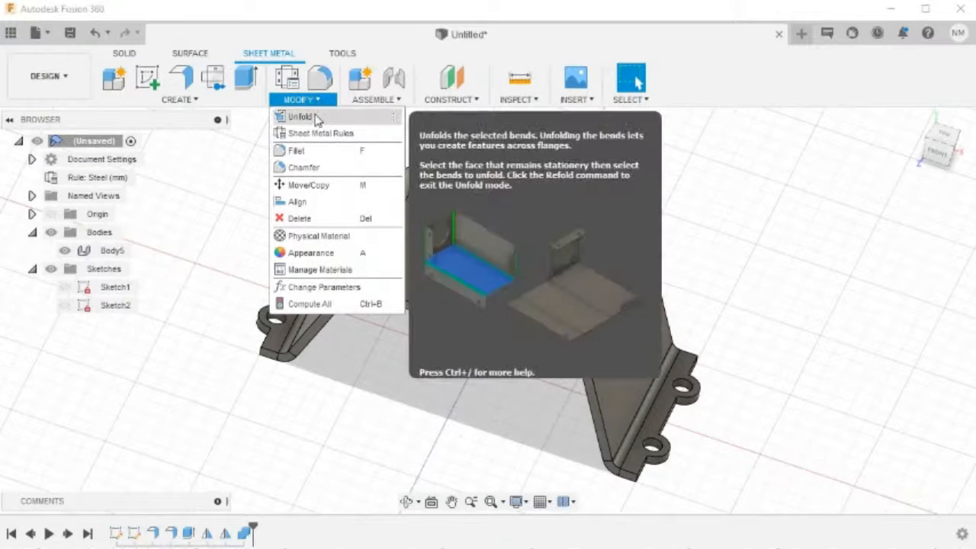
left_click(301, 117)
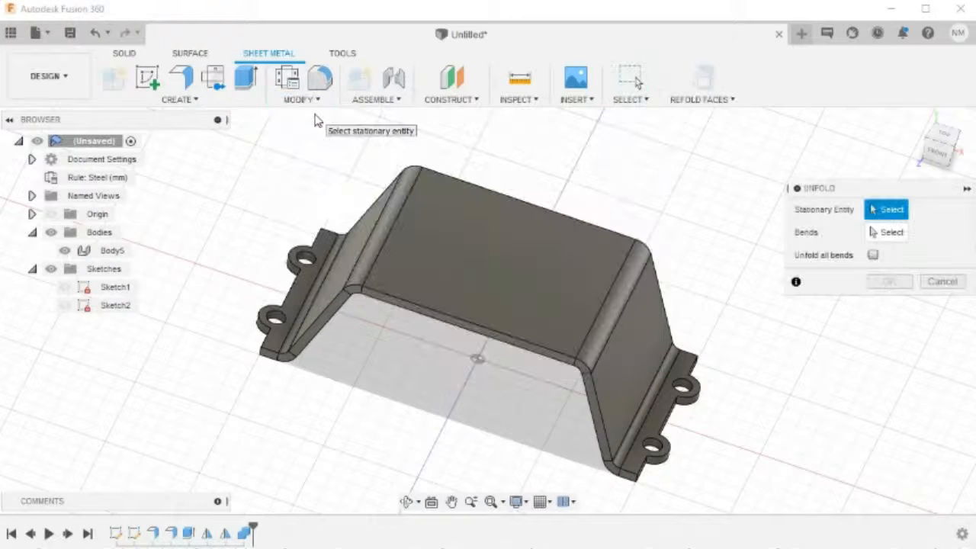
left_click(503, 279)
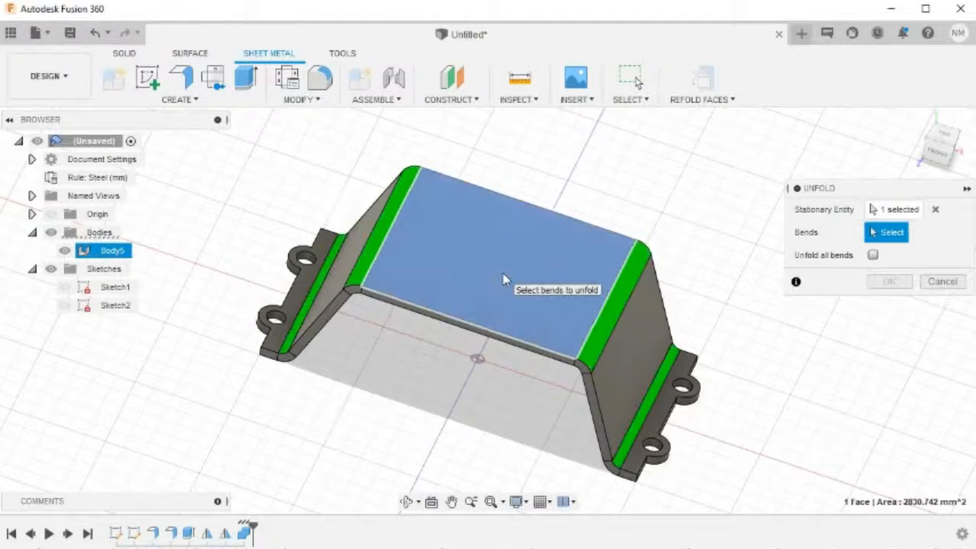
left_click(873, 256)
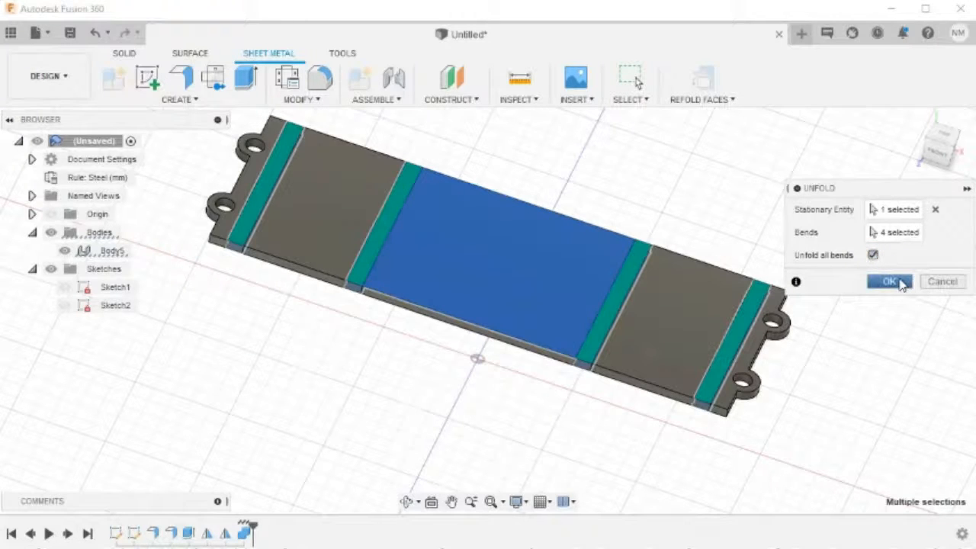
left_click(891, 281)
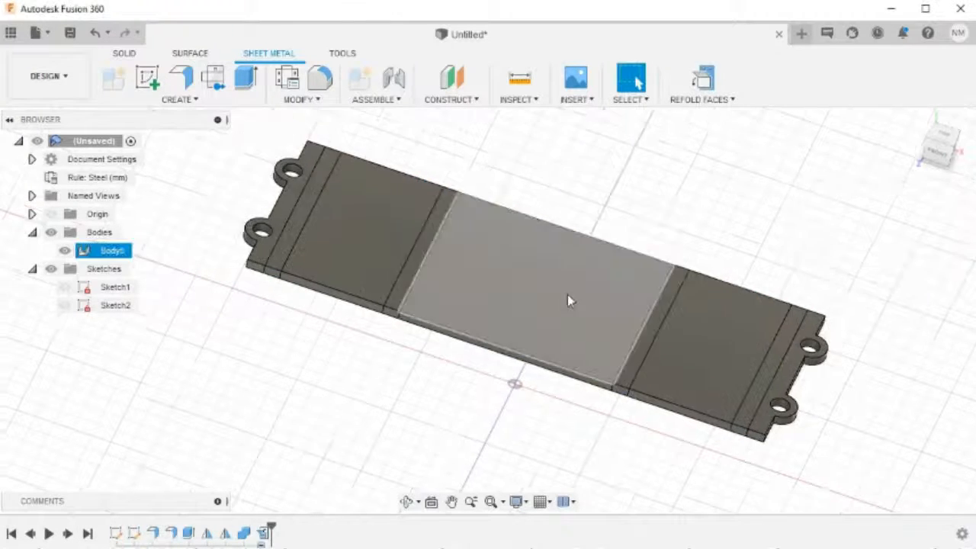
Create a sketch on the stationary middle face and draw a rectangle about 12 mm high across the bend on its left side.
left_click(568, 296)
right_click(568, 296)
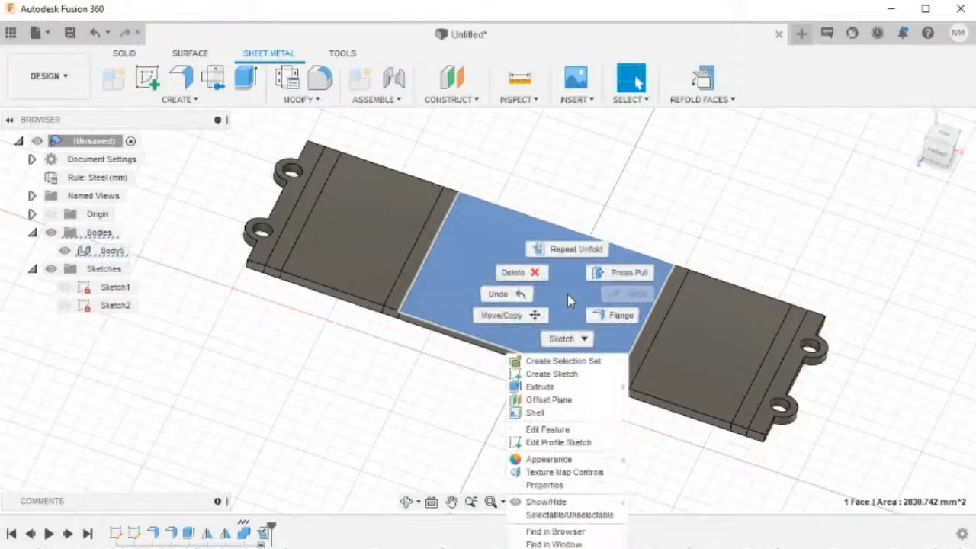
left_click(552, 375)
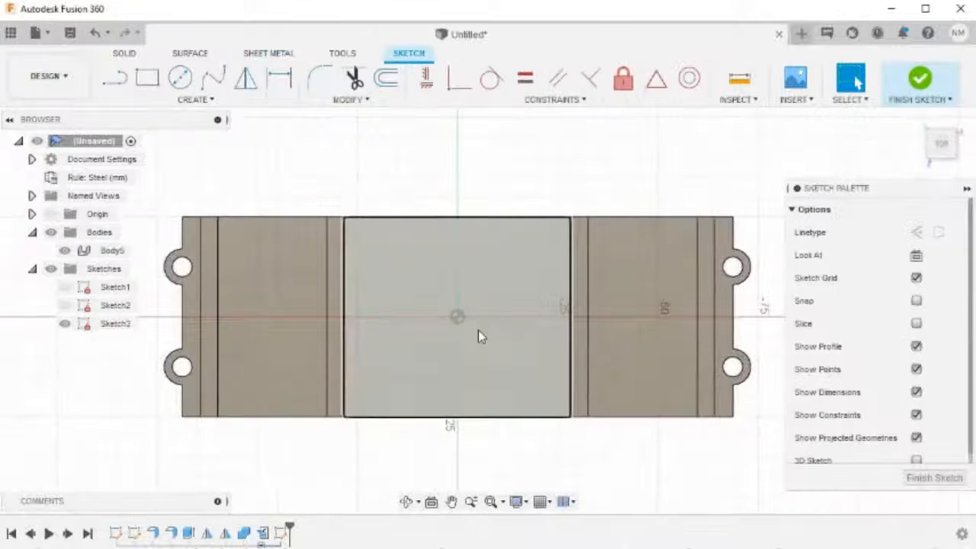
middle_click_drag(479, 337, 573, 335)
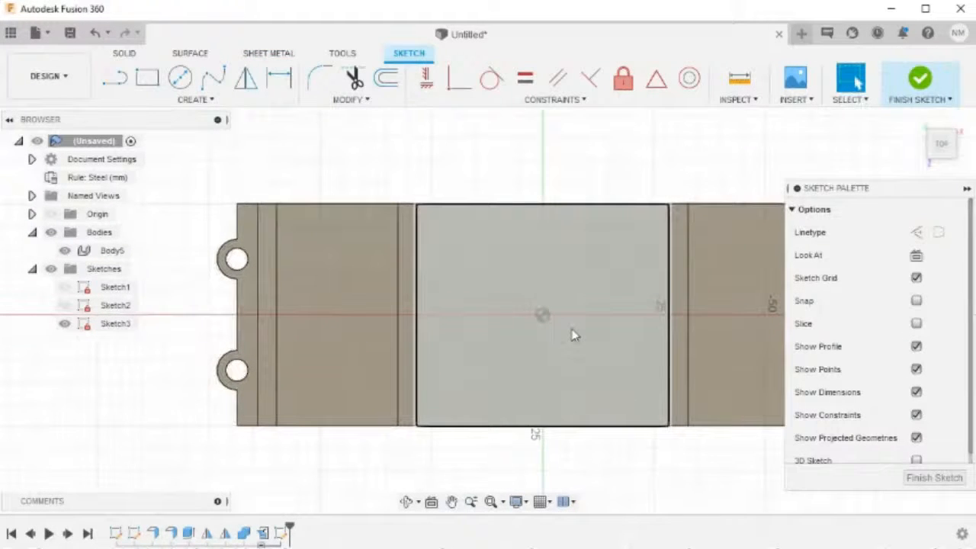
key("r")
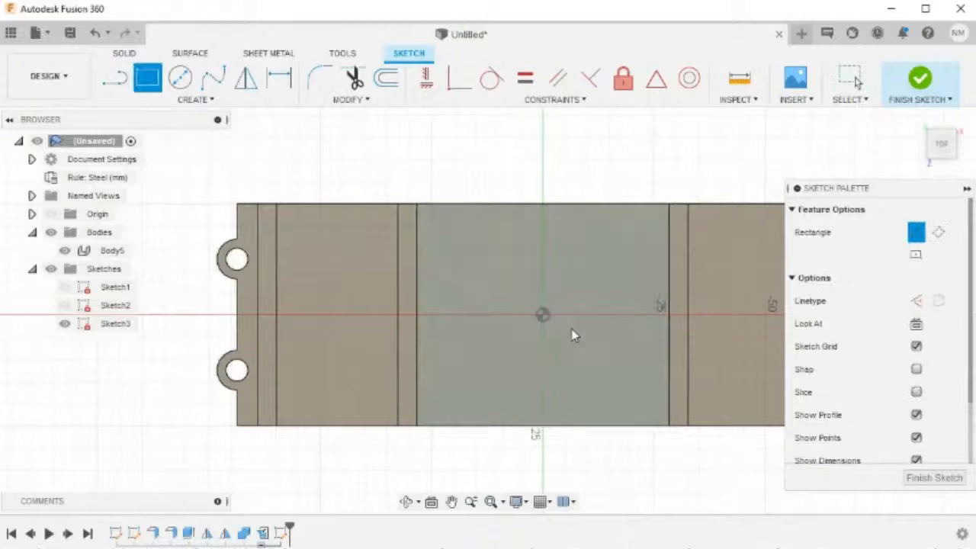
left_click(356, 283)
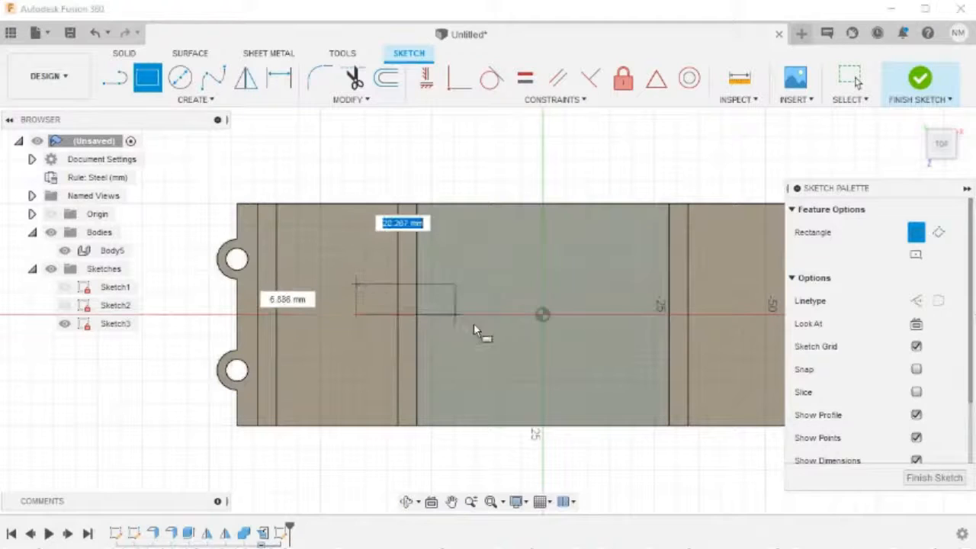
left_click(471, 340)
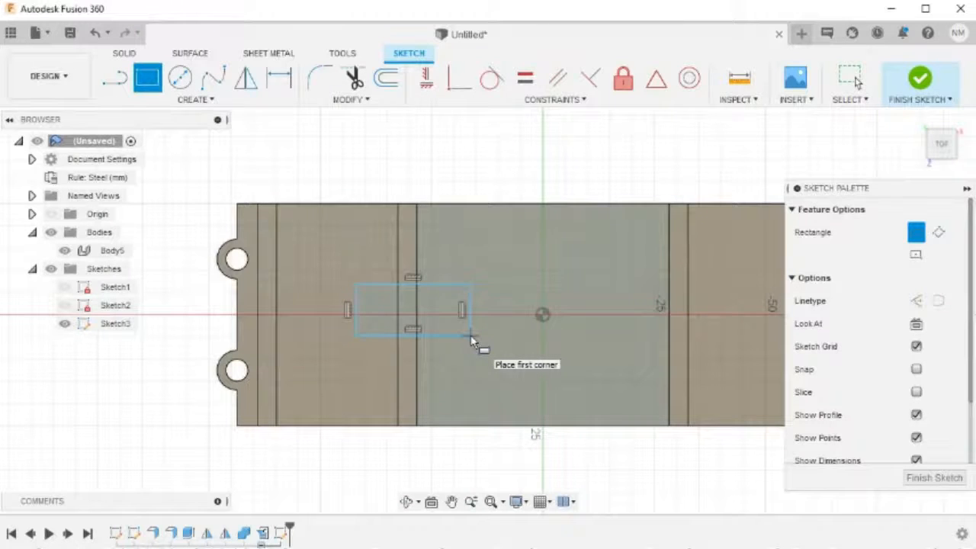
Dimension the rectangle's height between its two horizontal edges to 10 mm.
key("d")
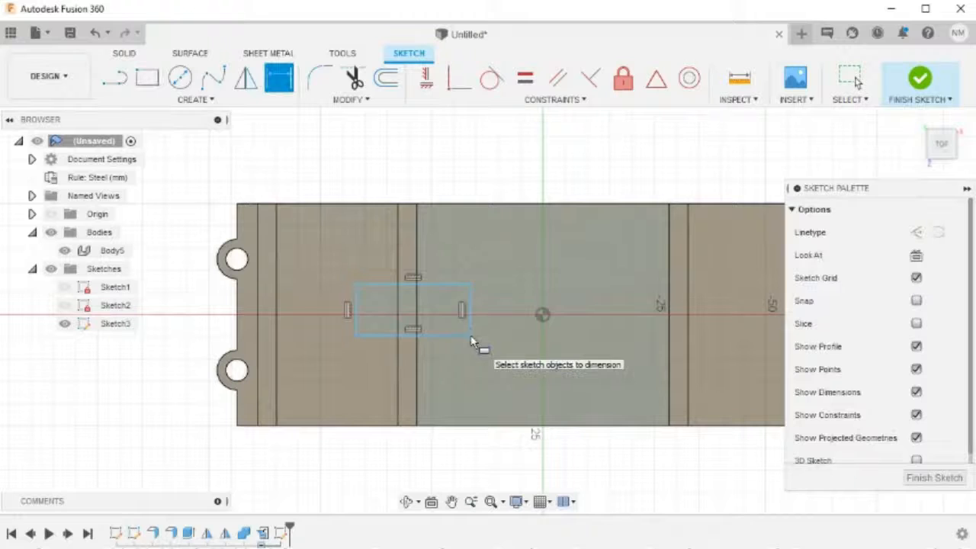
left_click(445, 284)
left_click(443, 334)
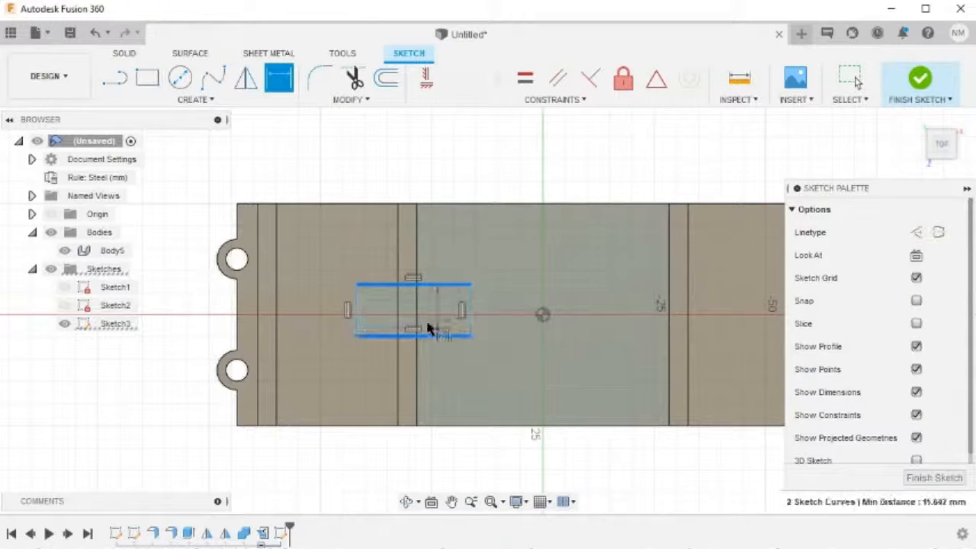
left_click(303, 324)
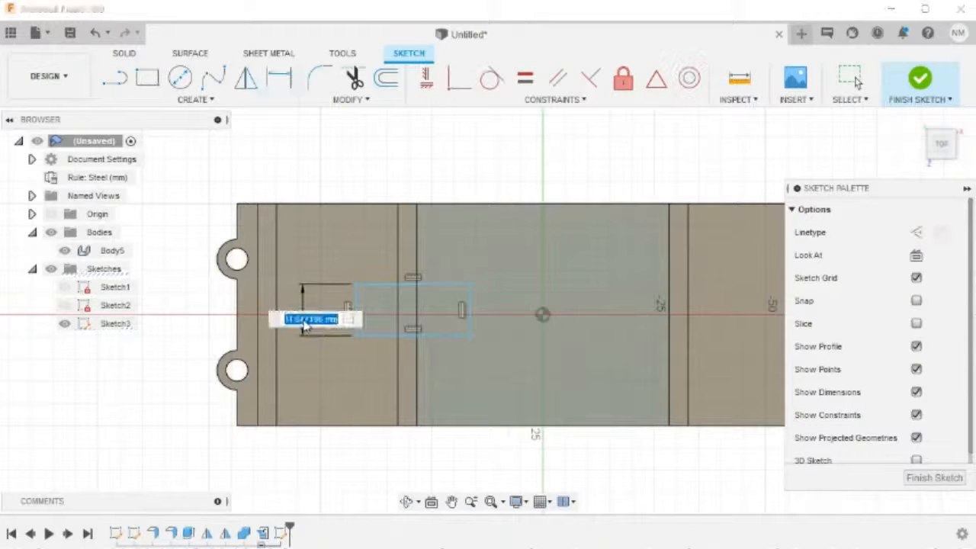
type("10")
key("Return")
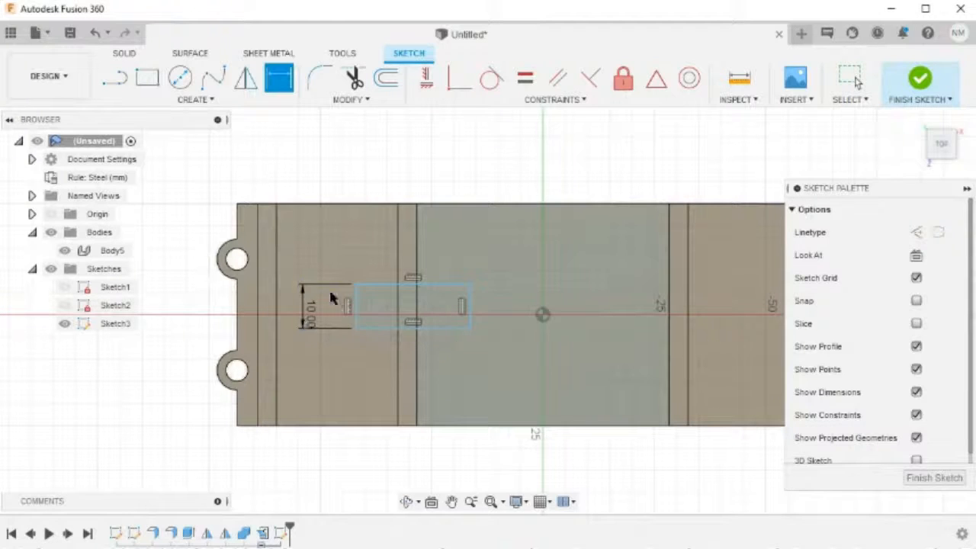
Dimension the rectangle's left edge 10 mm from the outer line of the bend.
left_click(356, 310)
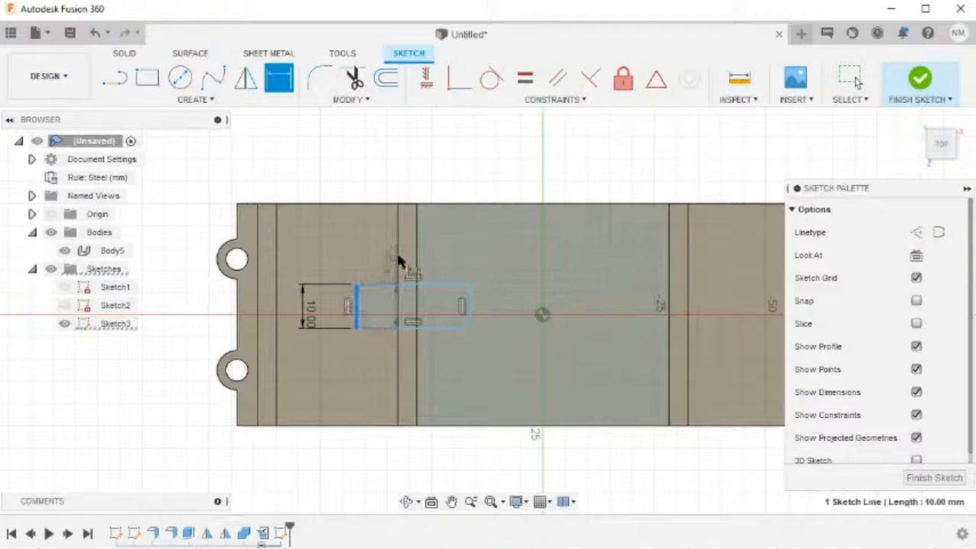
left_click(397, 323)
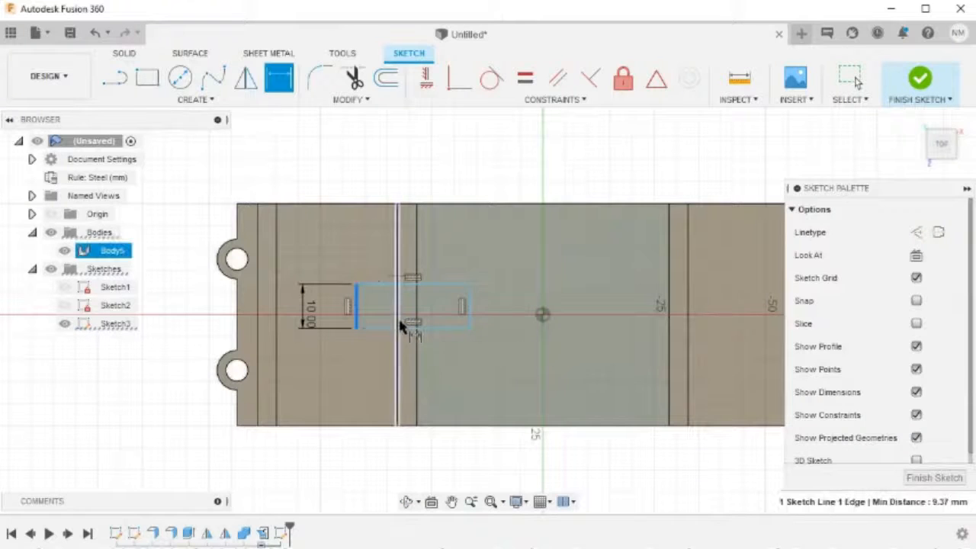
left_click(385, 245)
type("10")
key("Return")
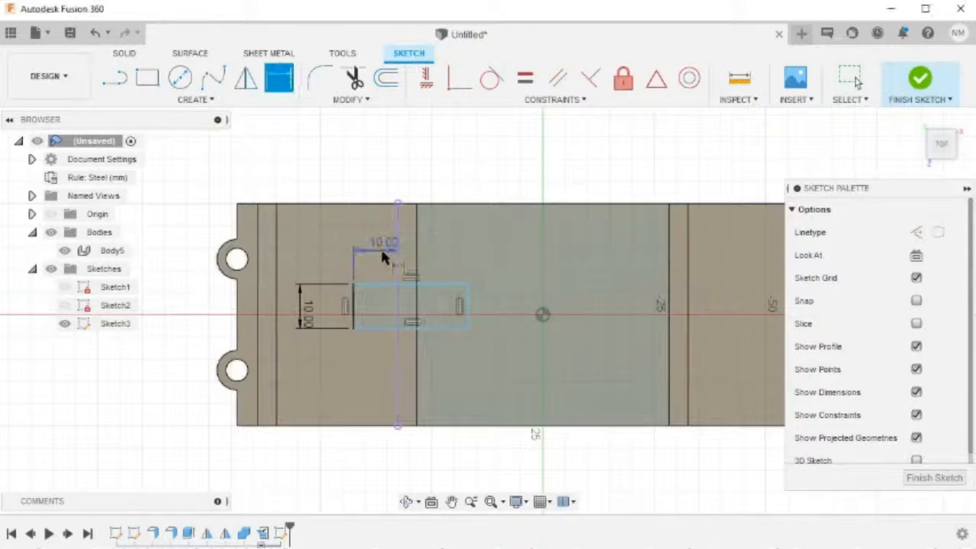
Dimension the rectangle's right edge 10 mm from the bend line bordering the middle face.
left_click(418, 254)
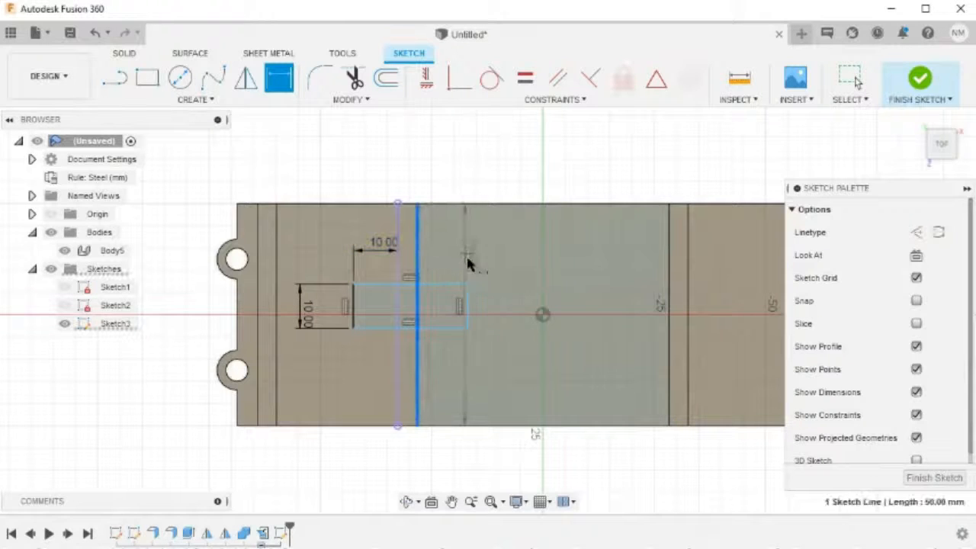
left_click(468, 302)
left_click(447, 357)
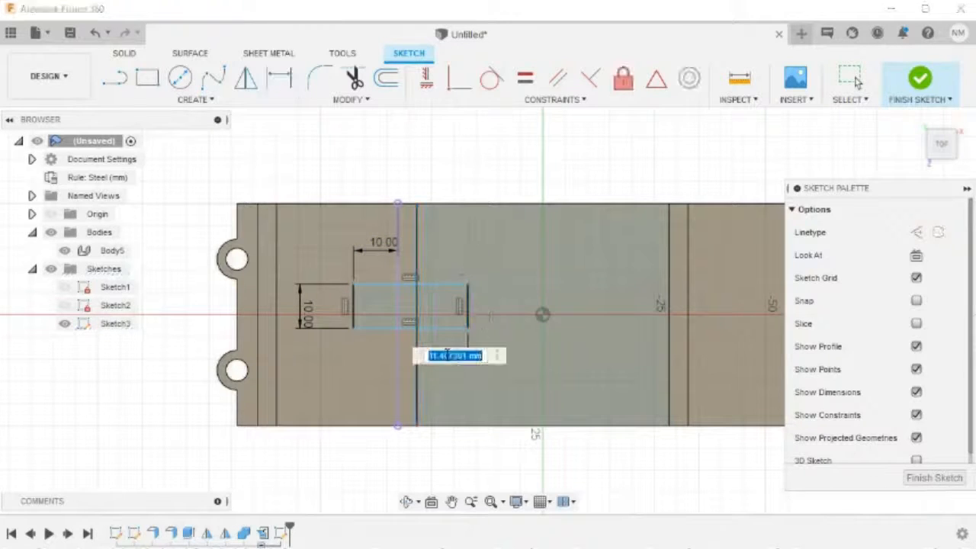
type("10")
key("Return")
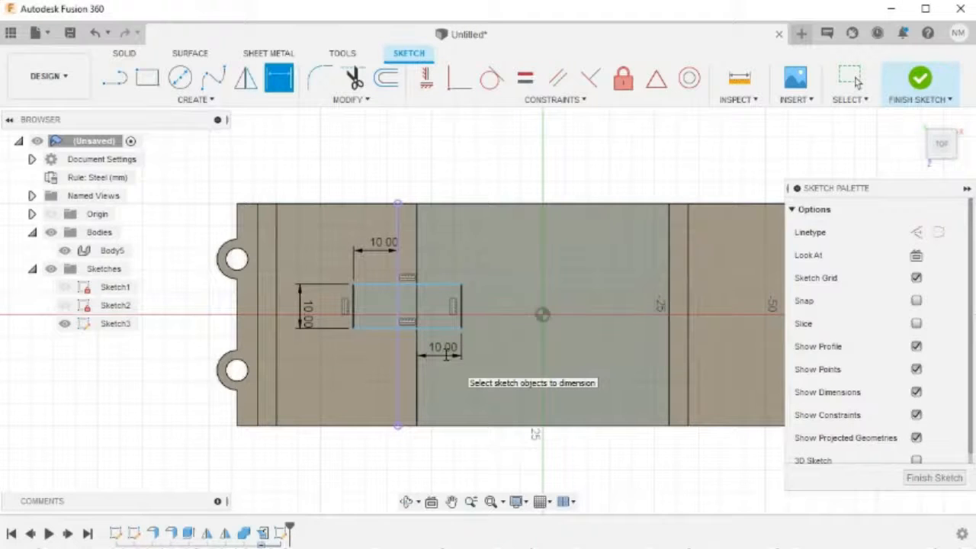
key("Escape")
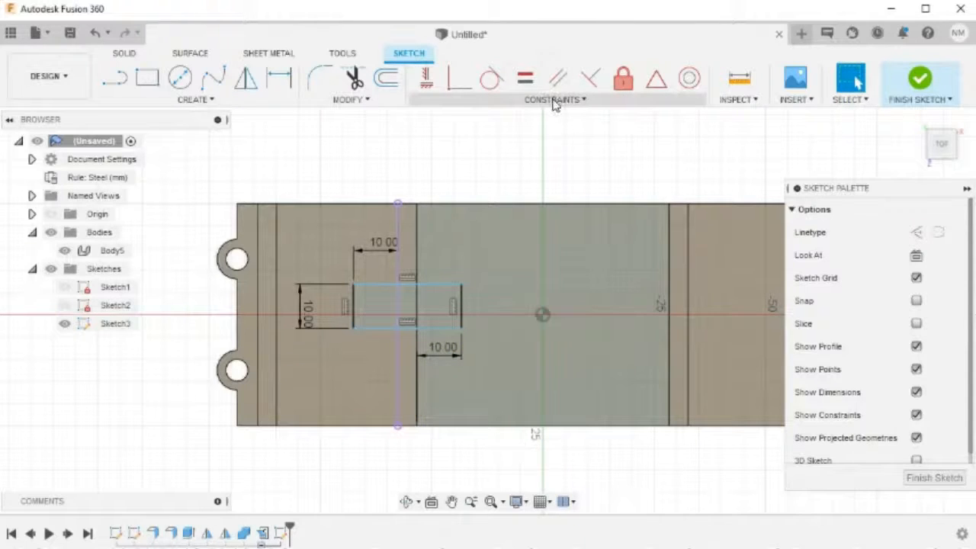
Constrain the midpoint of the rectangle's right edge to lie horizontally in line with the sketch origin.
left_click(427, 85)
scroll(464, 246, "up", 5)
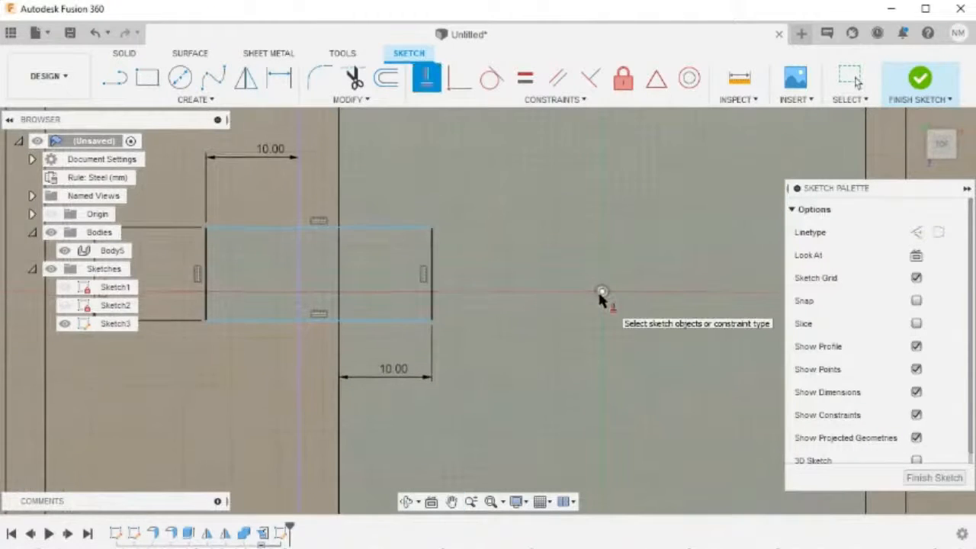
left_click(601, 292)
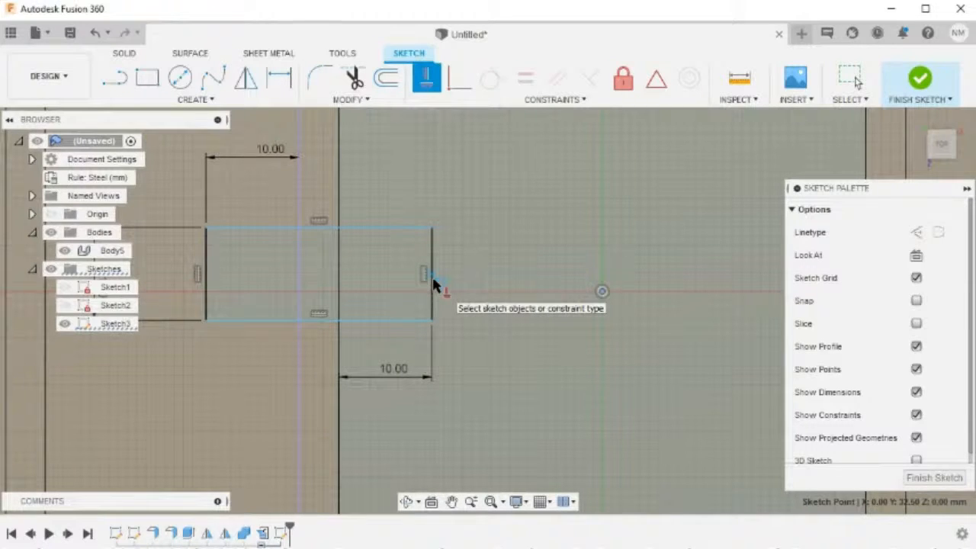
scroll(435, 284, "down", 4)
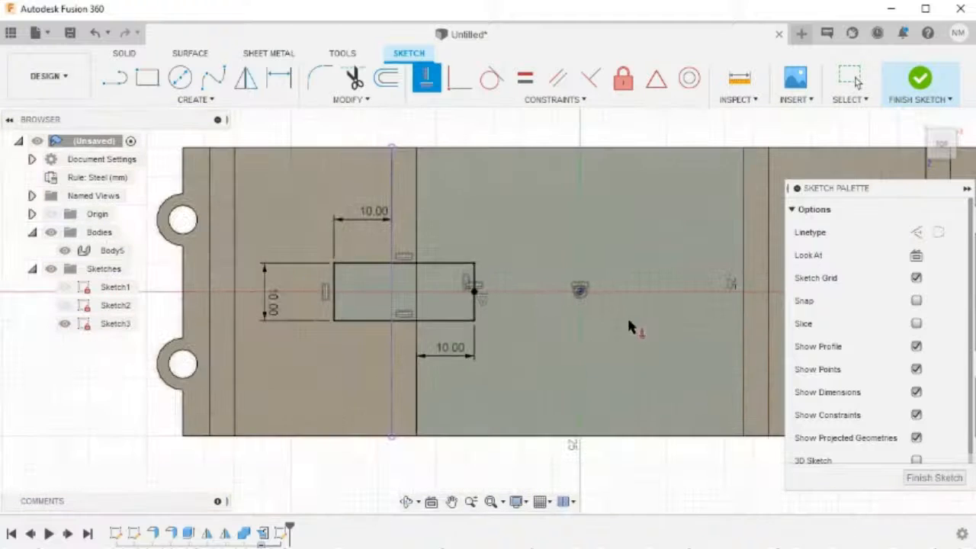
scroll(629, 324, "down", 2)
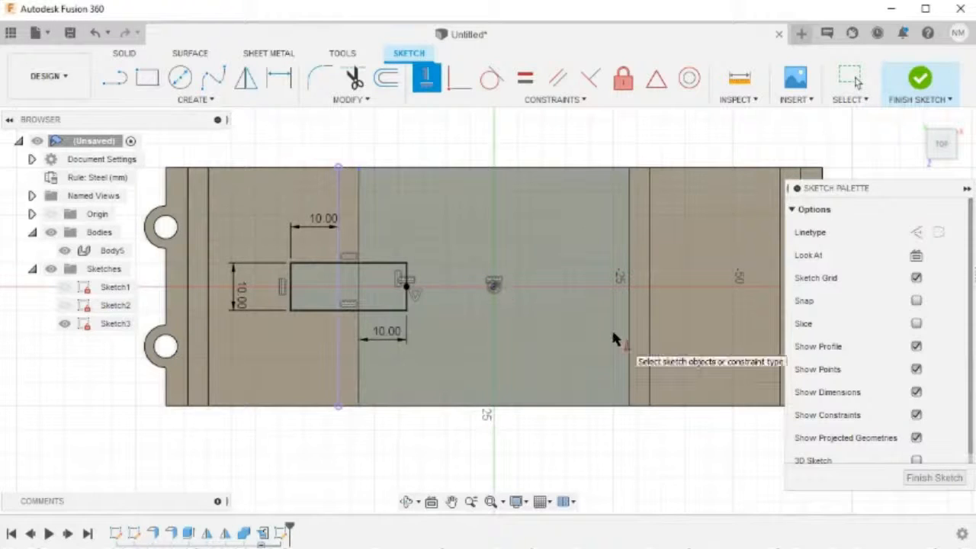
Draw a vertical line about 25 mm long from the middle face's lower edge to the origin and make it a construction line.
key("l")
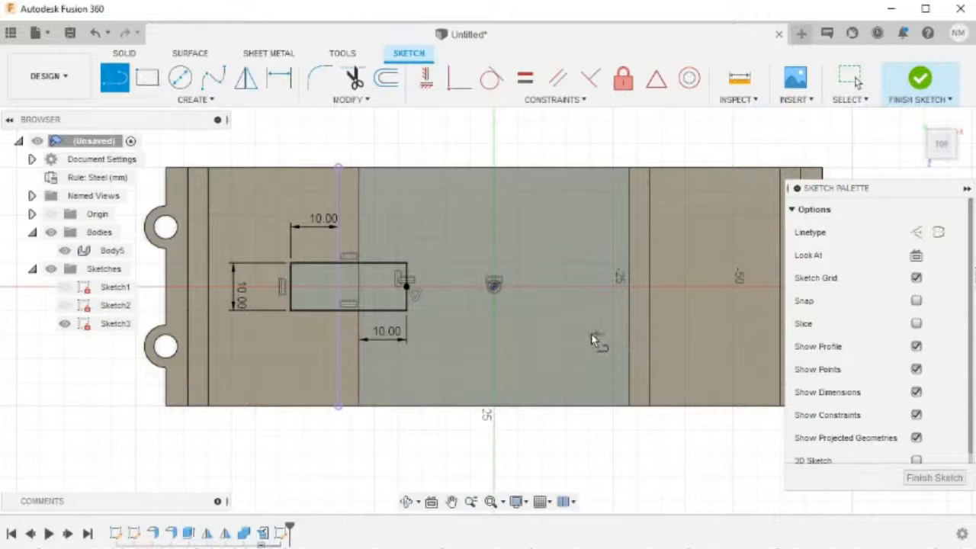
left_click(494, 407)
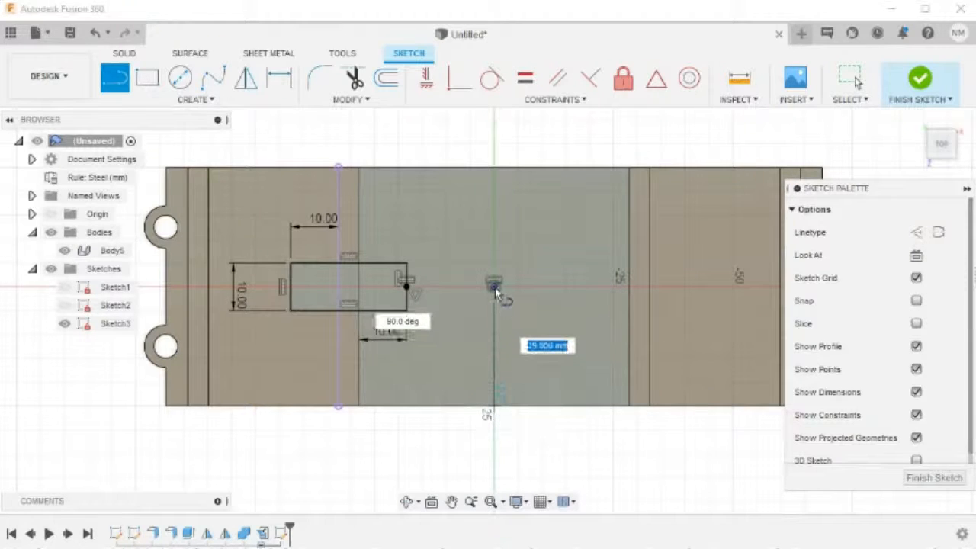
left_click(495, 288)
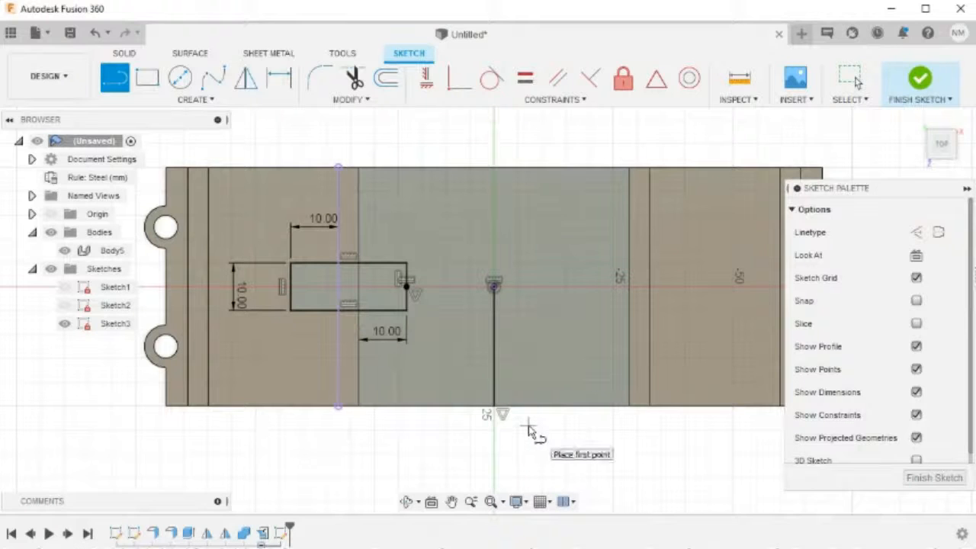
key("Escape")
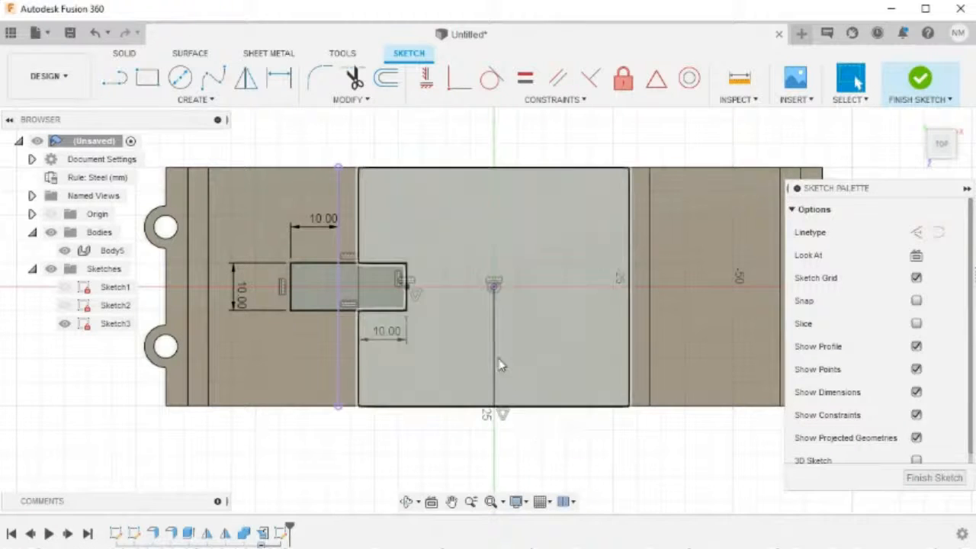
left_click(494, 358)
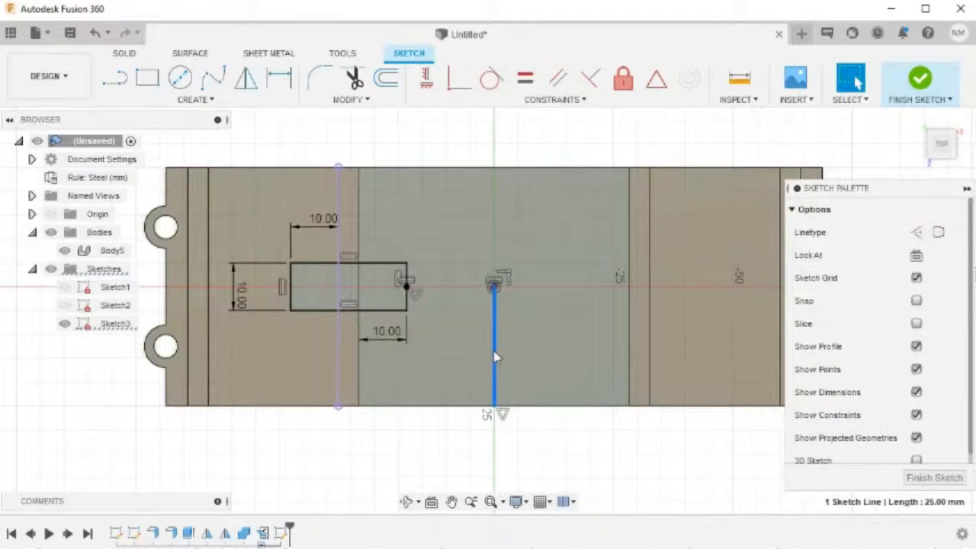
key("x")
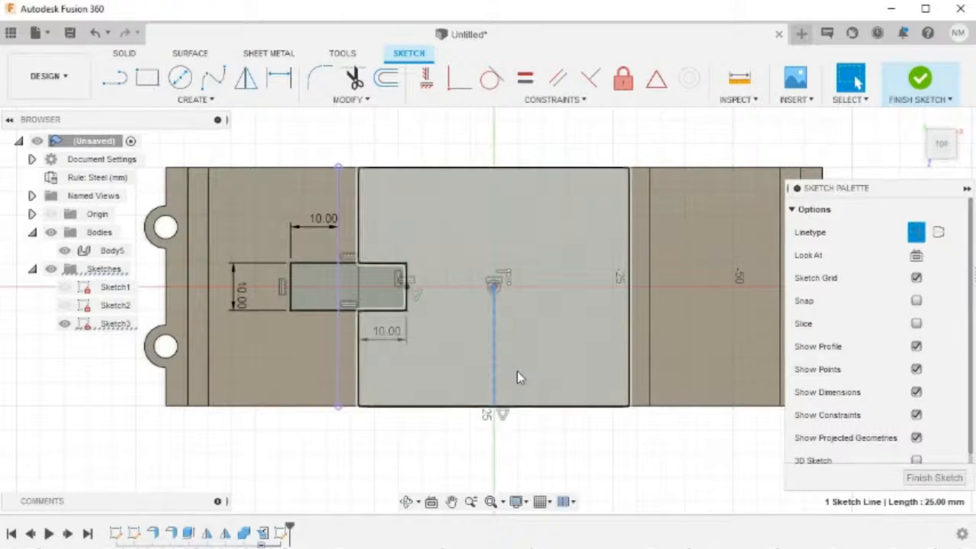
left_click(664, 415)
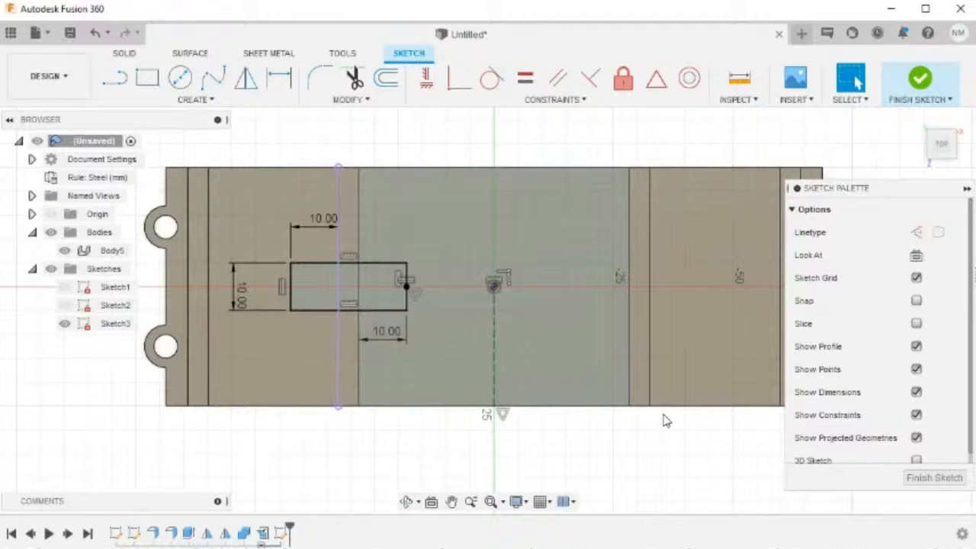
Mirror the rectangle's four lines about the vertical construction line and finish the sketch.
key("s")
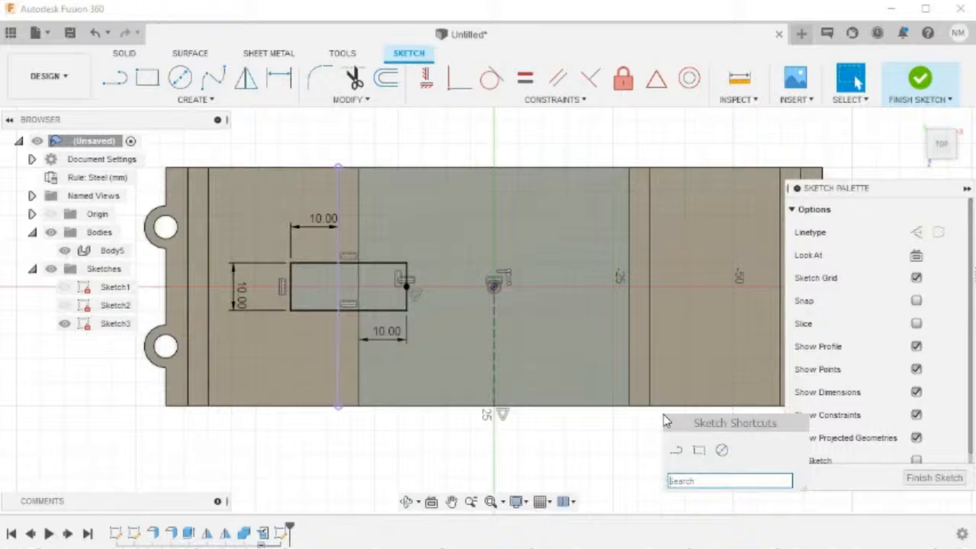
type("Mir")
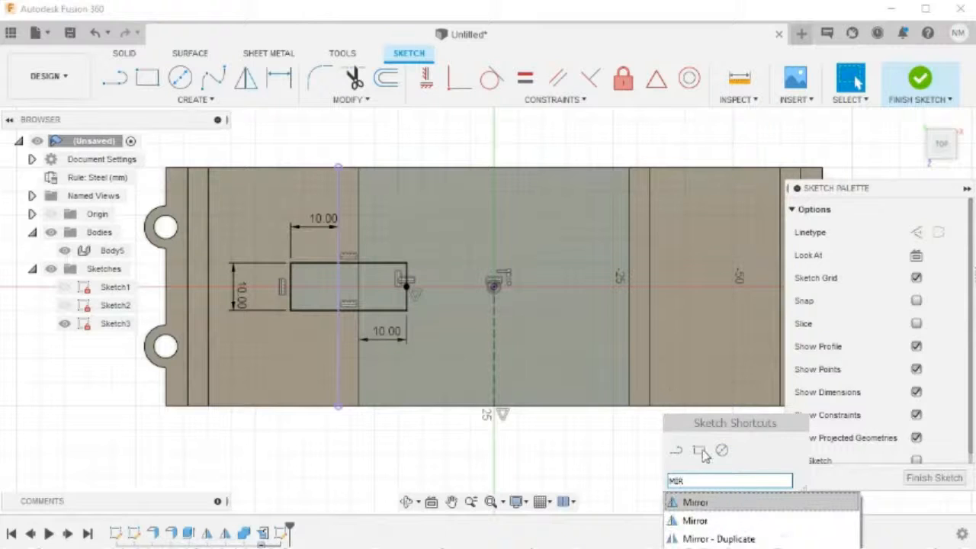
left_click(694, 502)
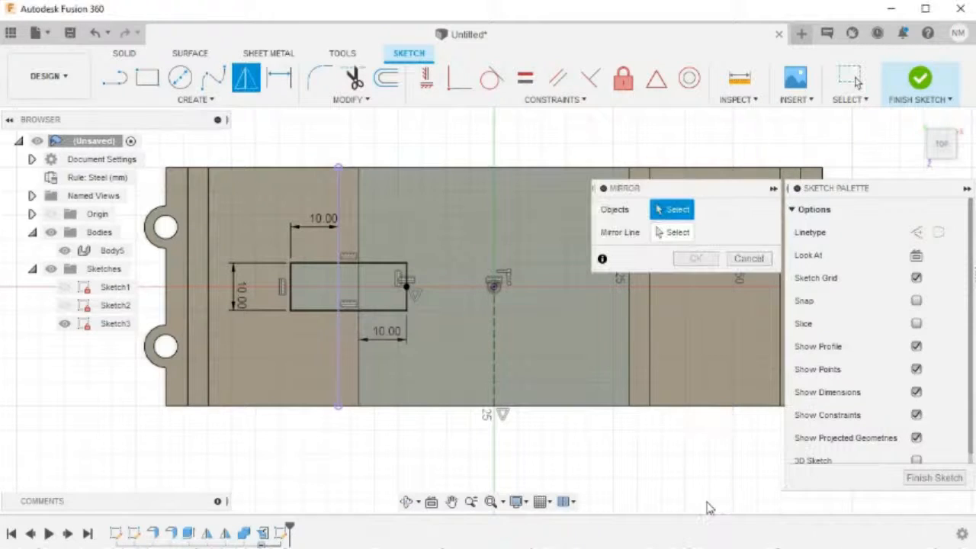
left_click(407, 284)
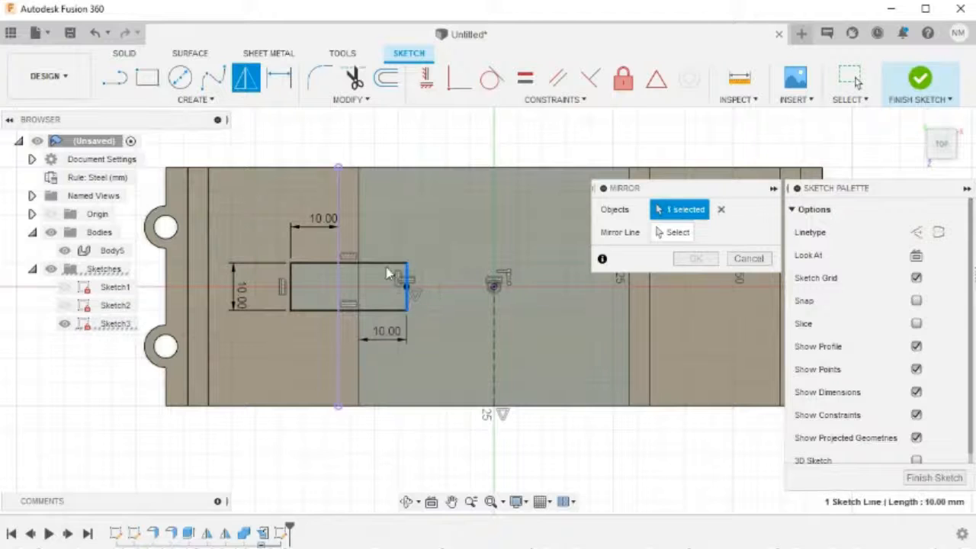
left_click(385, 265)
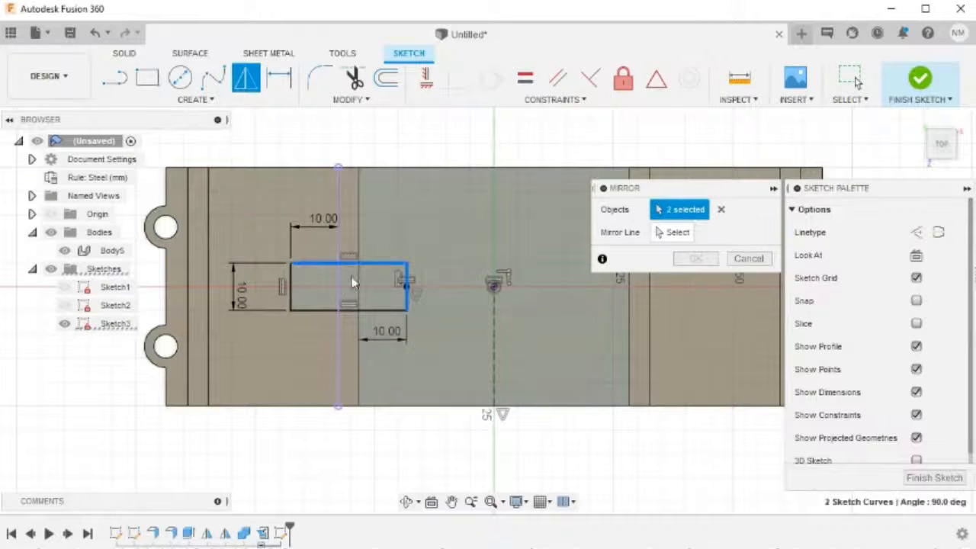
left_click(292, 296)
left_click(310, 317)
left_click(667, 233)
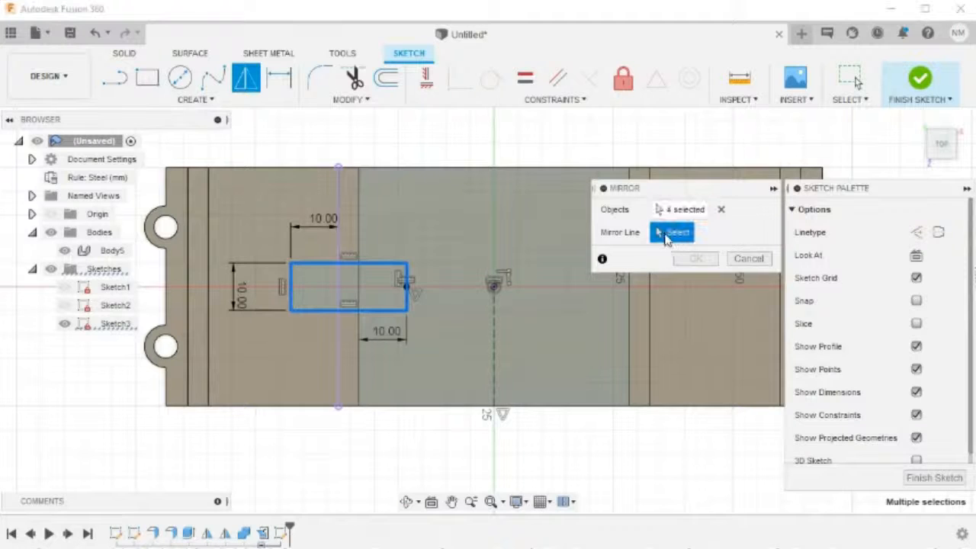
left_click(495, 336)
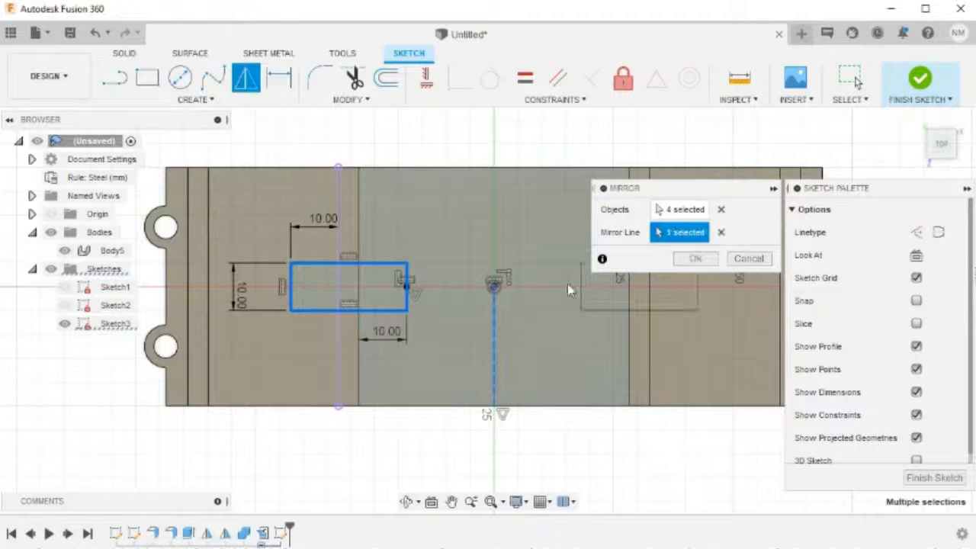
left_click_drag(714, 190, 765, 123)
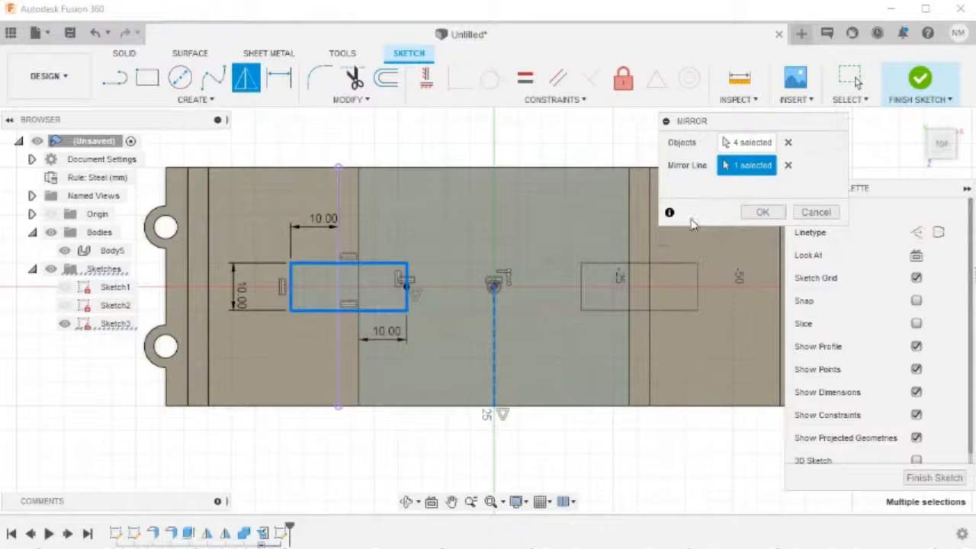
left_click(763, 213)
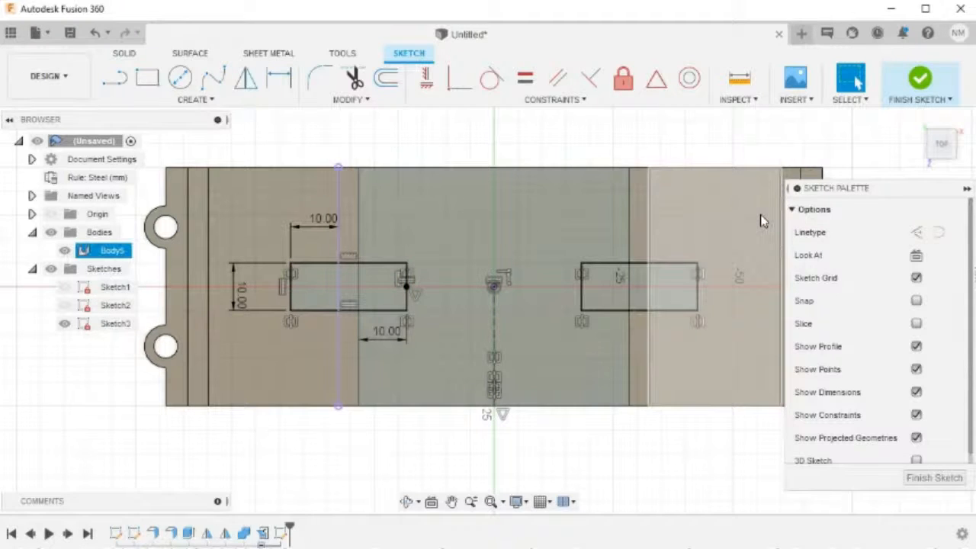
left_click(915, 84)
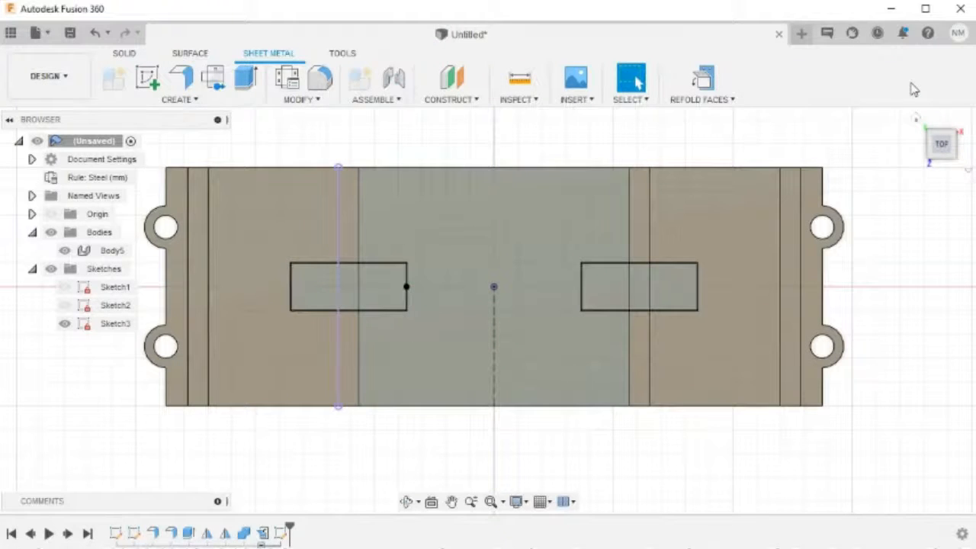
Extrude both rectangles as a Cut with extent To Object, ending at the underside of the middle face.
left_click(916, 120)
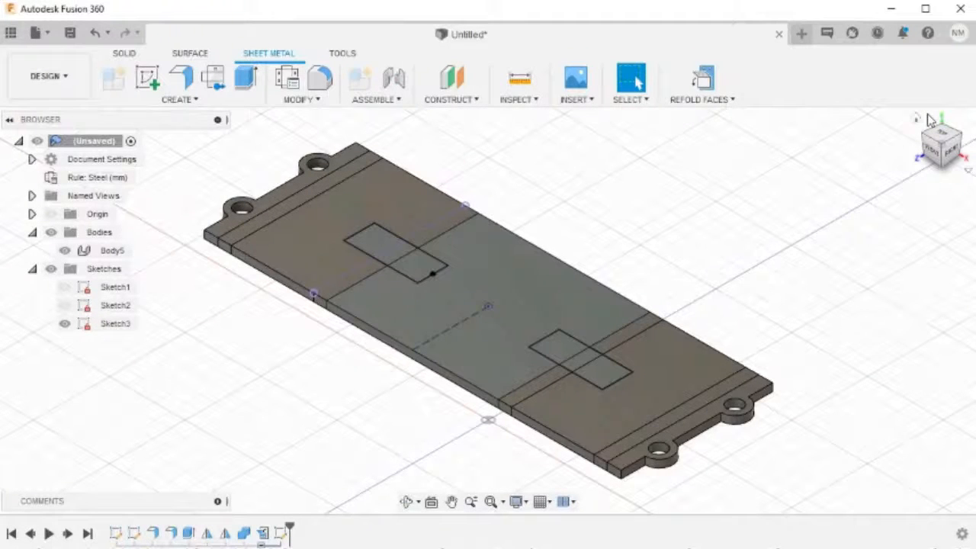
key("e")
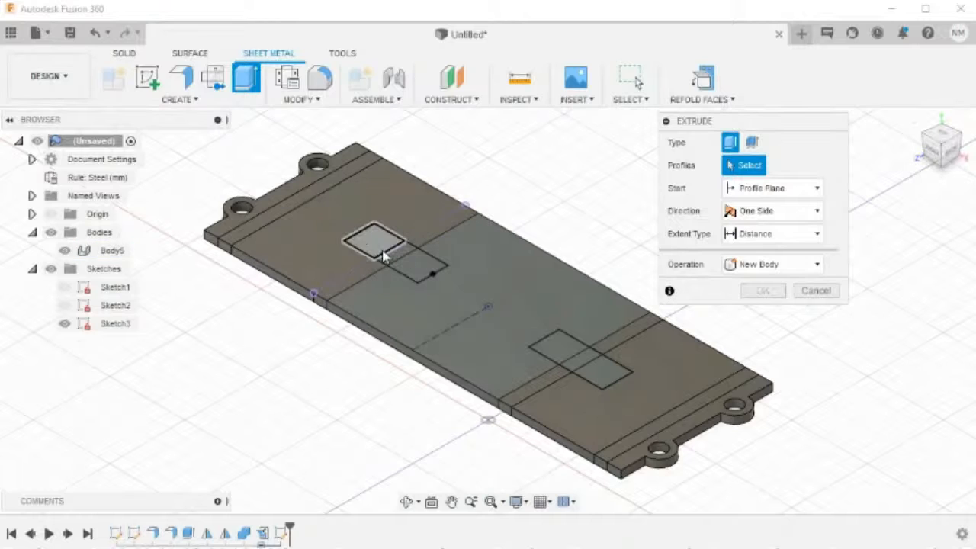
left_click(381, 252)
left_click(392, 263)
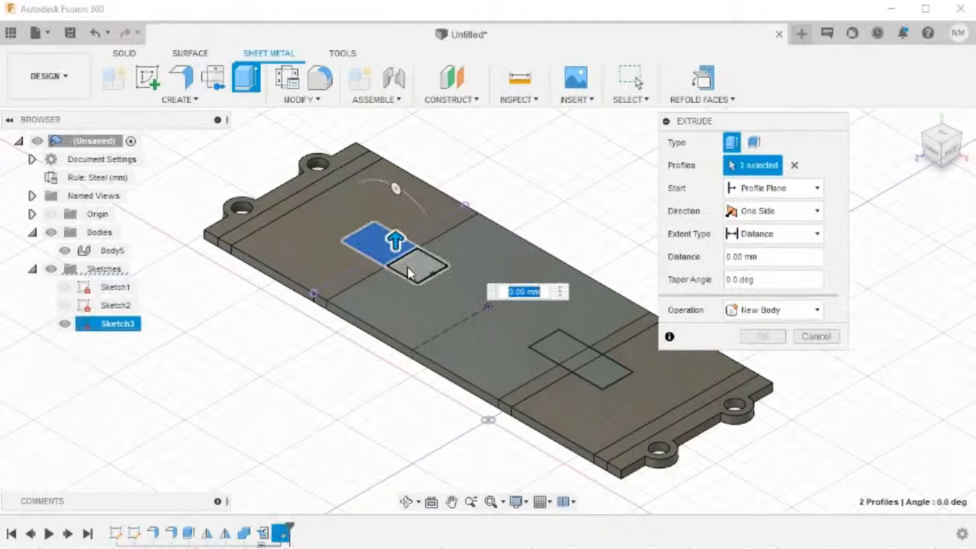
left_click(577, 367)
left_click(577, 366)
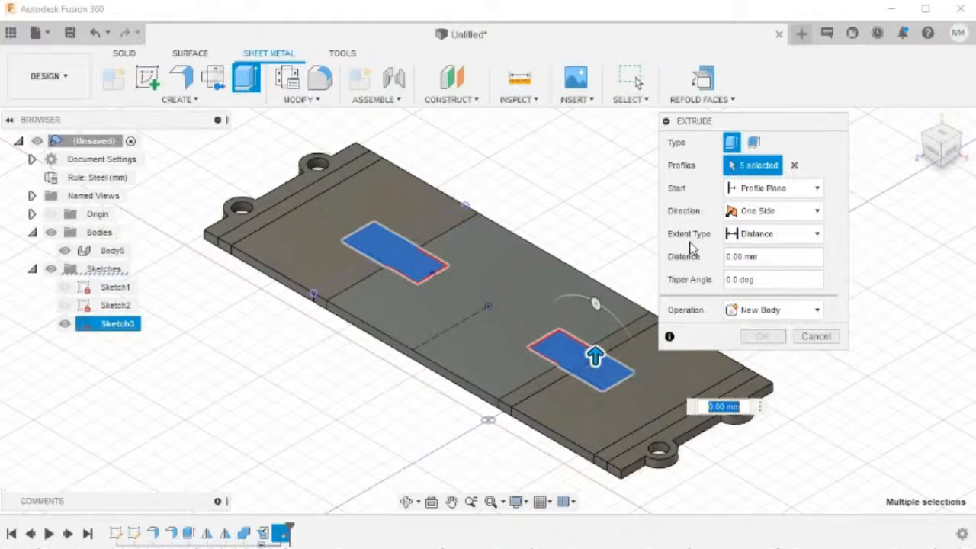
left_click(815, 233)
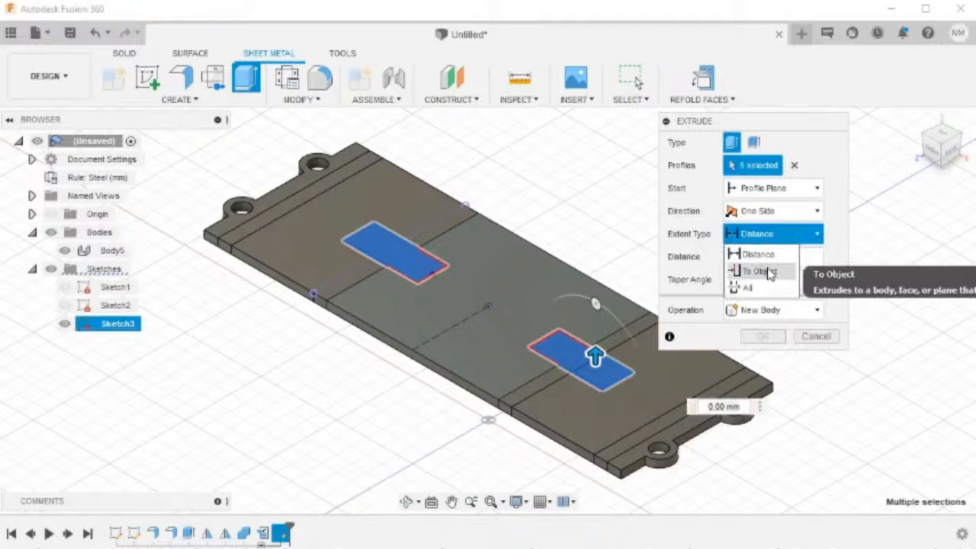
left_click(759, 271)
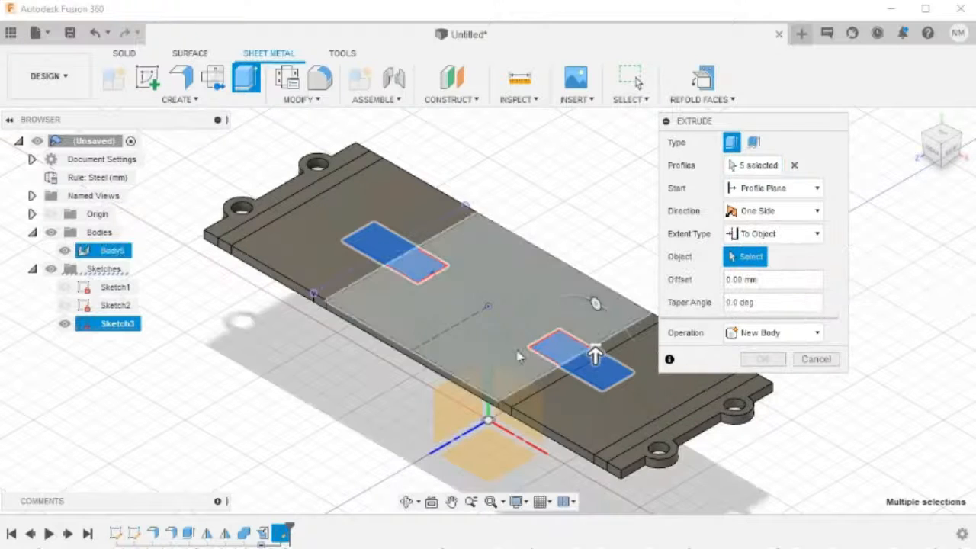
middle_click_drag(414, 399, 443, 274, "shift")
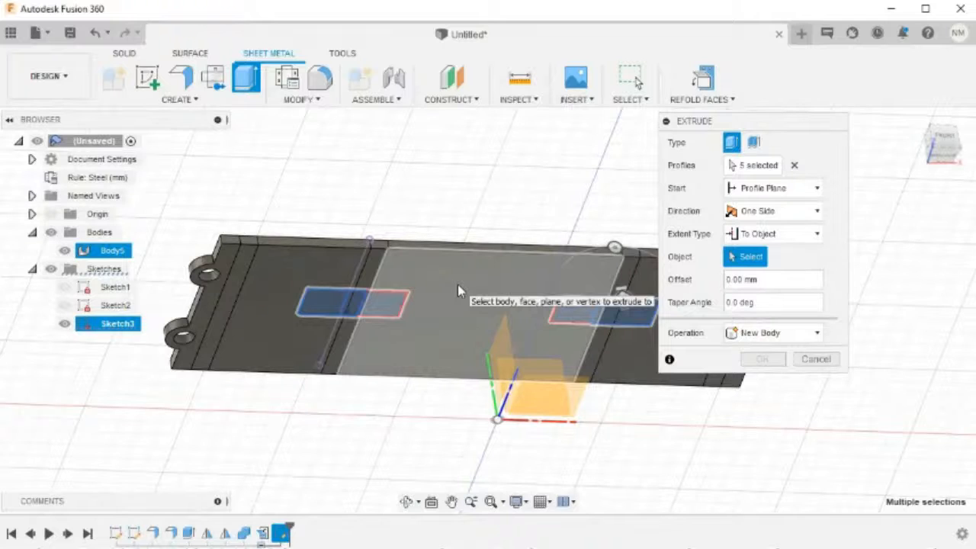
left_click(457, 291)
middle_click_drag(457, 281, 458, 381, "shift")
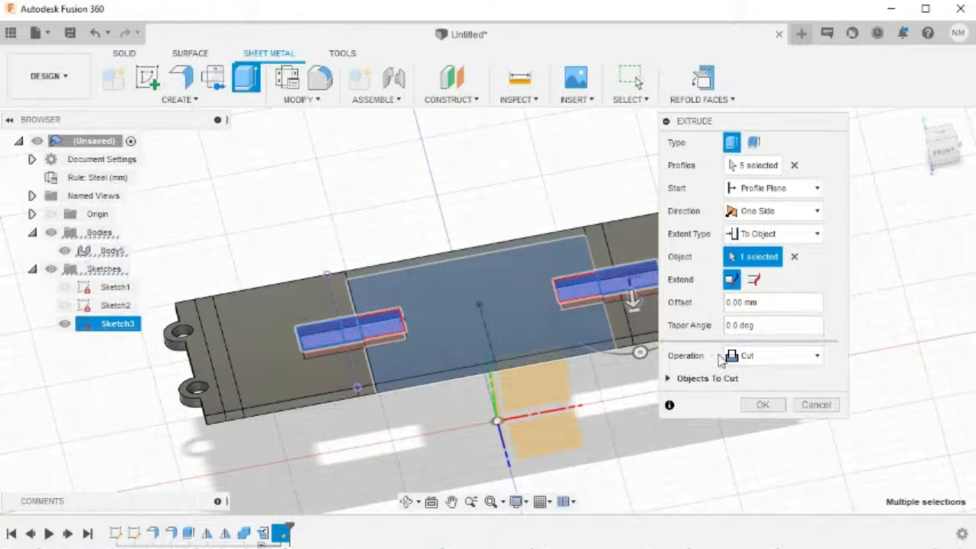
left_click(763, 405)
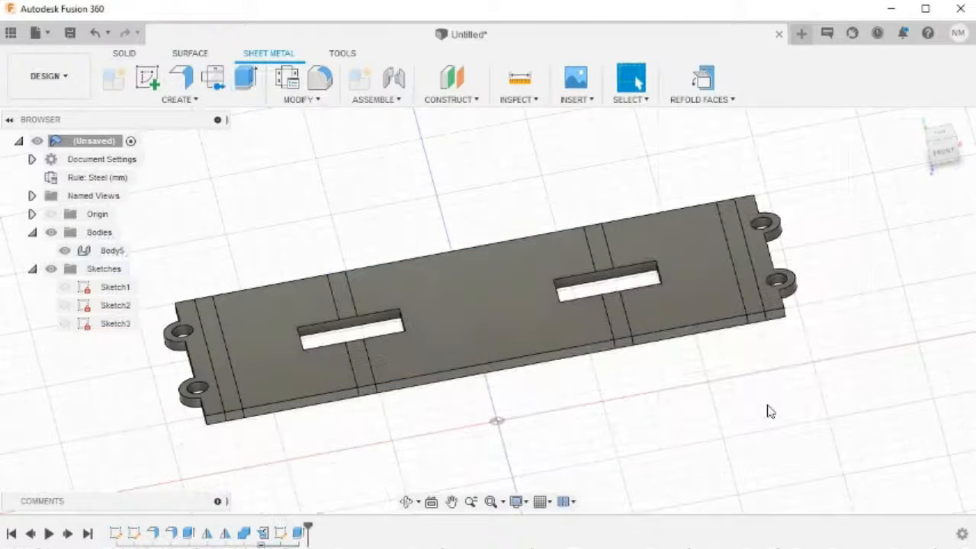
Refold the unfolded bends of the bracket.
middle_click_drag(769, 411, 722, 425, "shift")
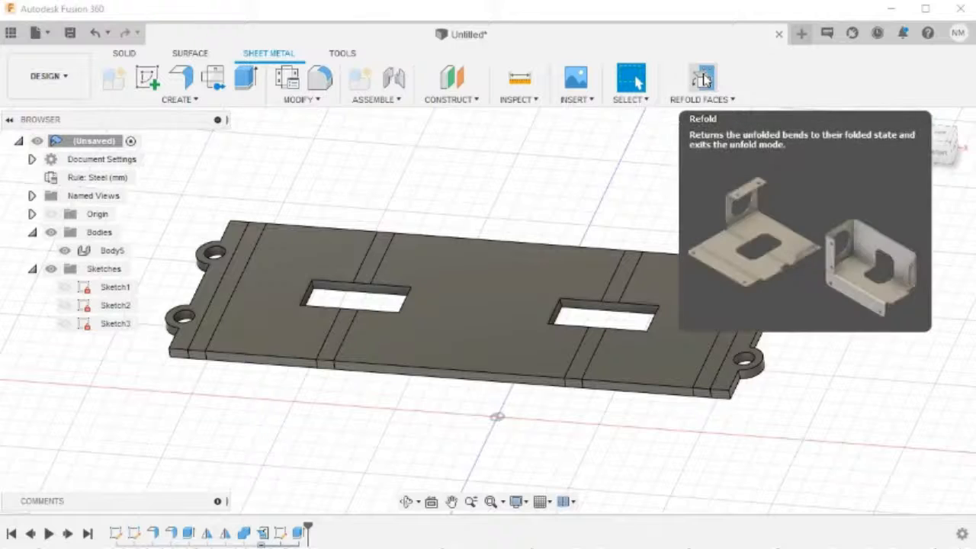
left_click(704, 78)
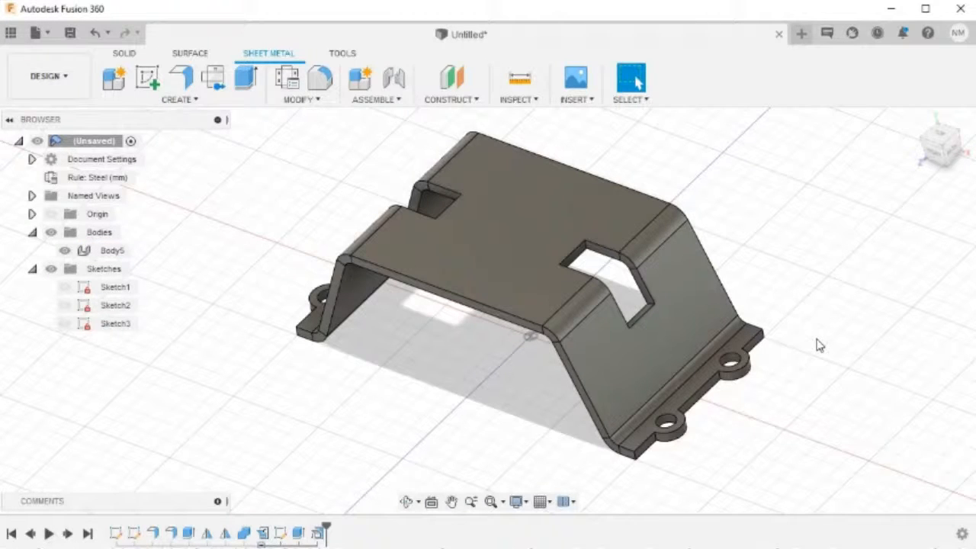
Start a Fillet and select the four corner edges of the rectangular opening on one side of the bracket.
key("f")
scroll(538, 267, "up", 3)
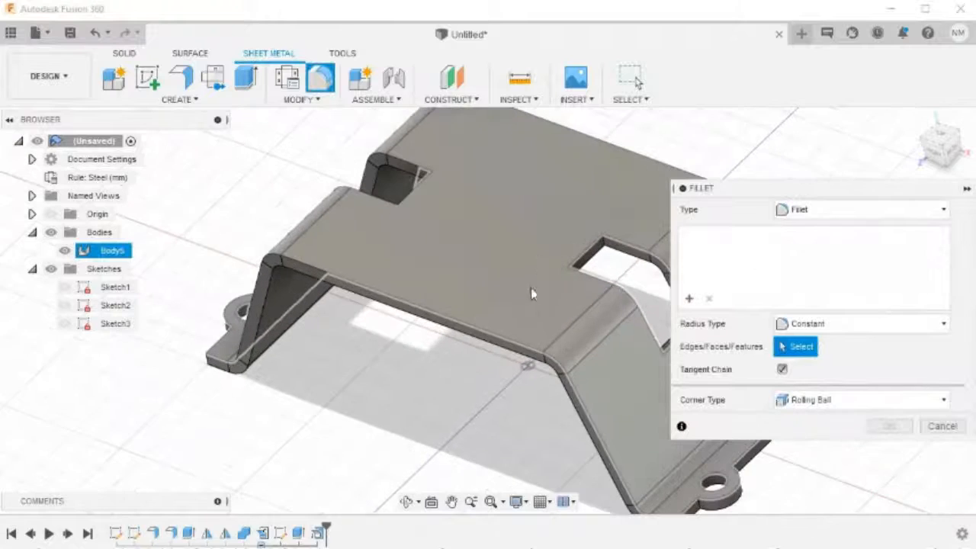
scroll(533, 313, "up", 1)
middle_click_drag(526, 328, 387, 320)
middle_click_drag(386, 321, 500, 298)
left_click(394, 258)
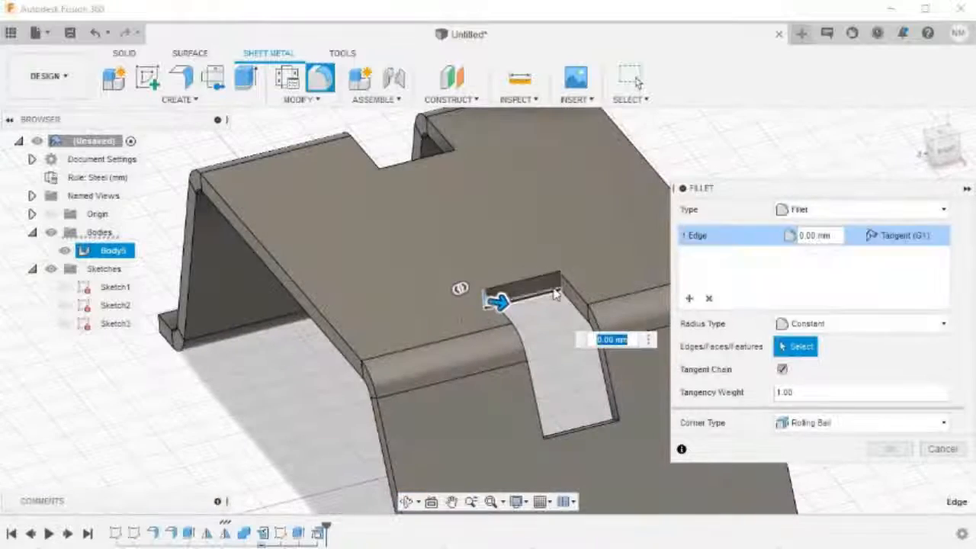
left_click(561, 296)
middle_click_drag(560, 296, 583, 192, "shift")
left_click(455, 279)
left_click(533, 268)
Add the same side's foot flange to the fillet: its two outer corner edges and the four edges where the ring tabs meet it.
middle_click_drag(501, 419, 490, 402, "shift")
left_click(399, 406)
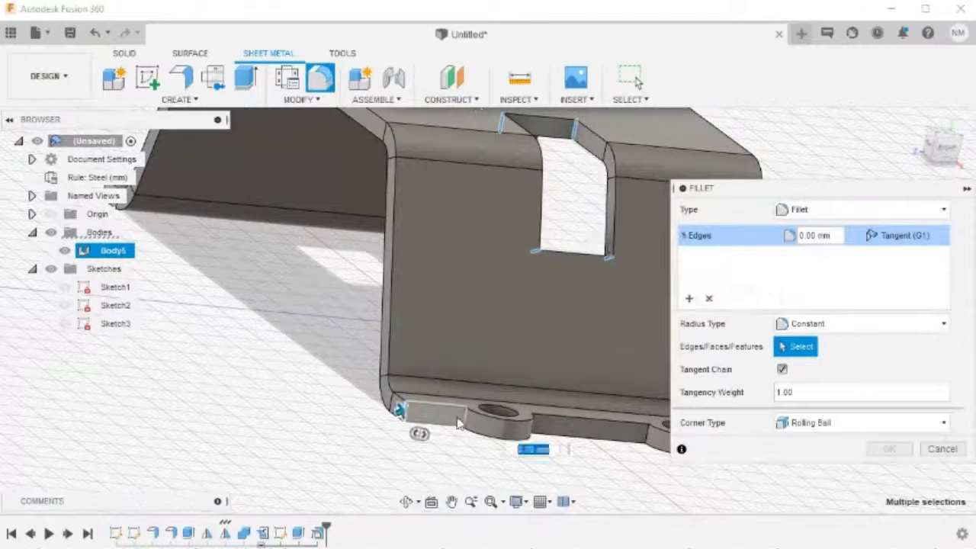
middle_click_drag(610, 468, 464, 389, "shift")
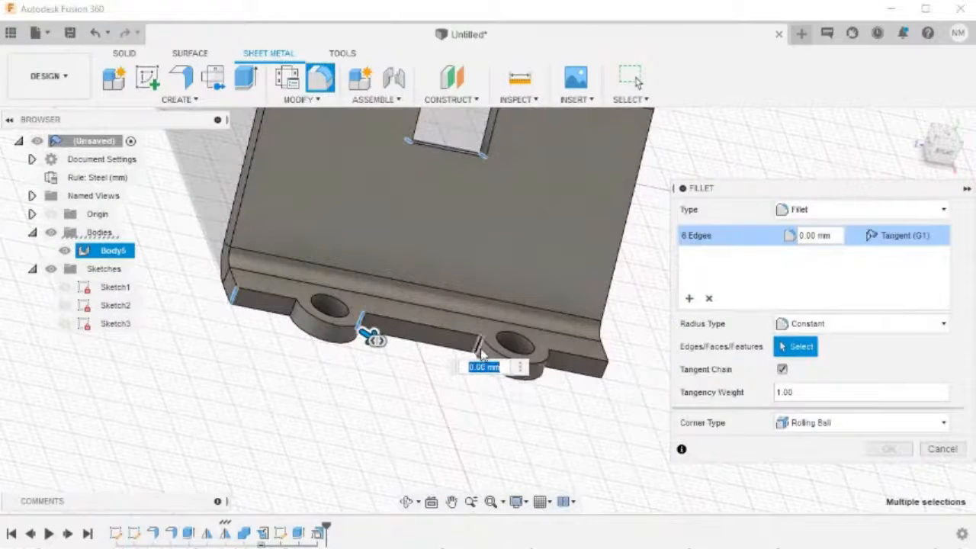
left_click(479, 347)
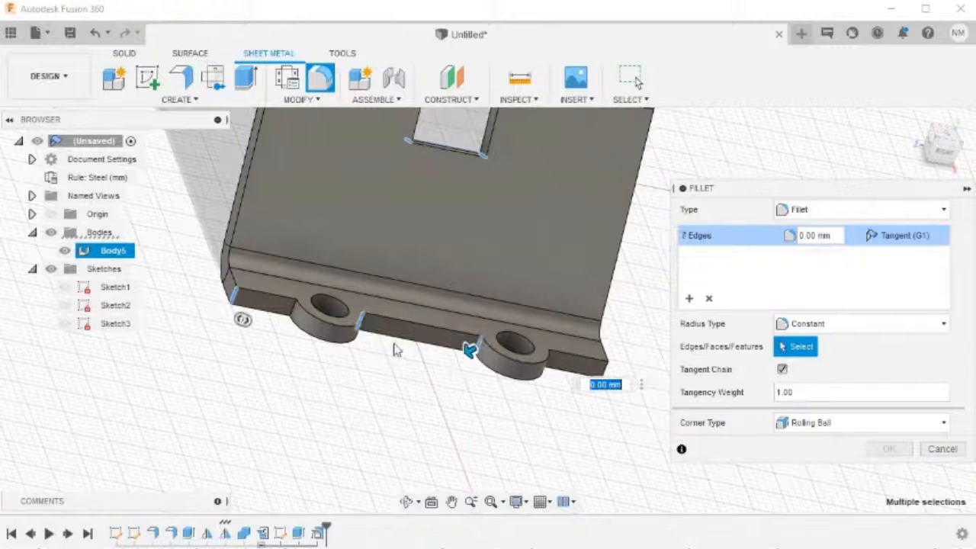
left_click(296, 317)
middle_click_drag(296, 317, 435, 394, "shift")
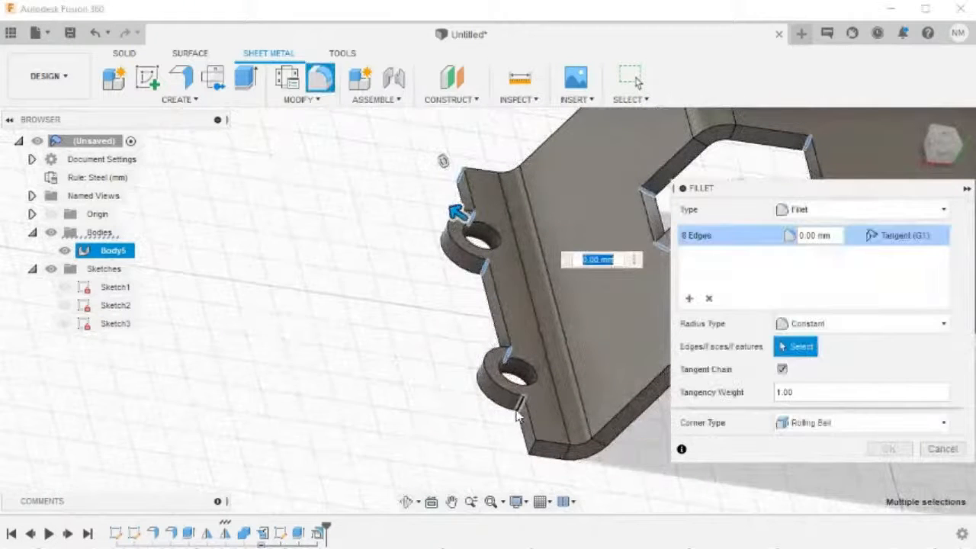
middle_click_drag(529, 447, 427, 335, "shift")
Add the four corner edges of the opposite side's rectangular opening to the fillet selection.
middle_click_drag(286, 274, 650, 192, "shift")
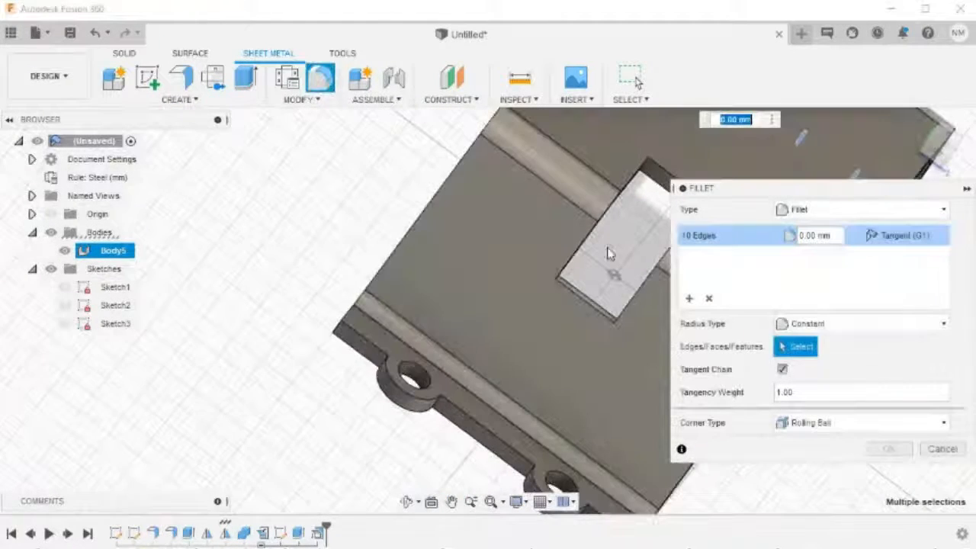
scroll(610, 256, "up", 3)
middle_click_drag(610, 255, 608, 298, "shift")
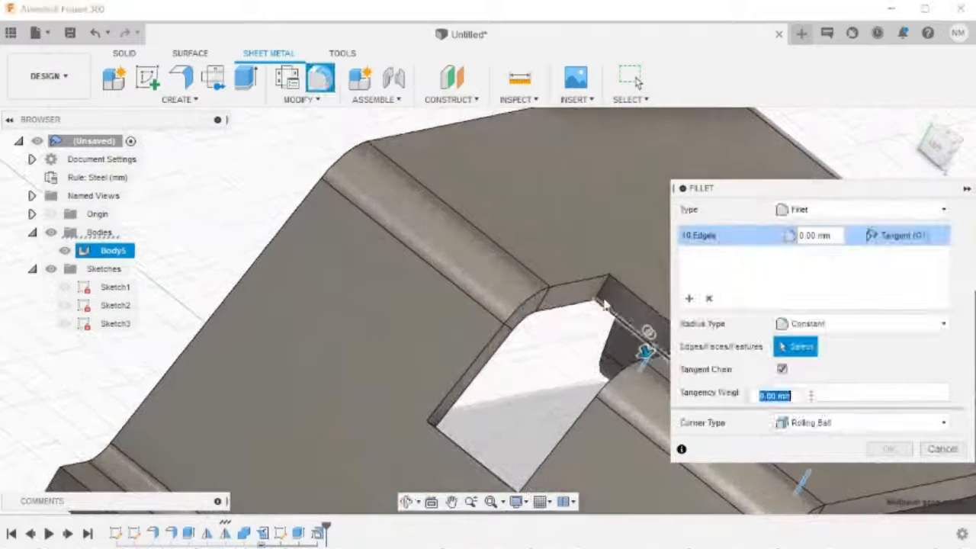
left_click(608, 298)
middle_click_drag(570, 355, 610, 353, "shift")
left_click(548, 263)
left_click(465, 381)
left_click(396, 285)
Add the opposite foot flange's two outer corner edges and four ring tab junction edges to the fillet selection.
left_click(350, 401)
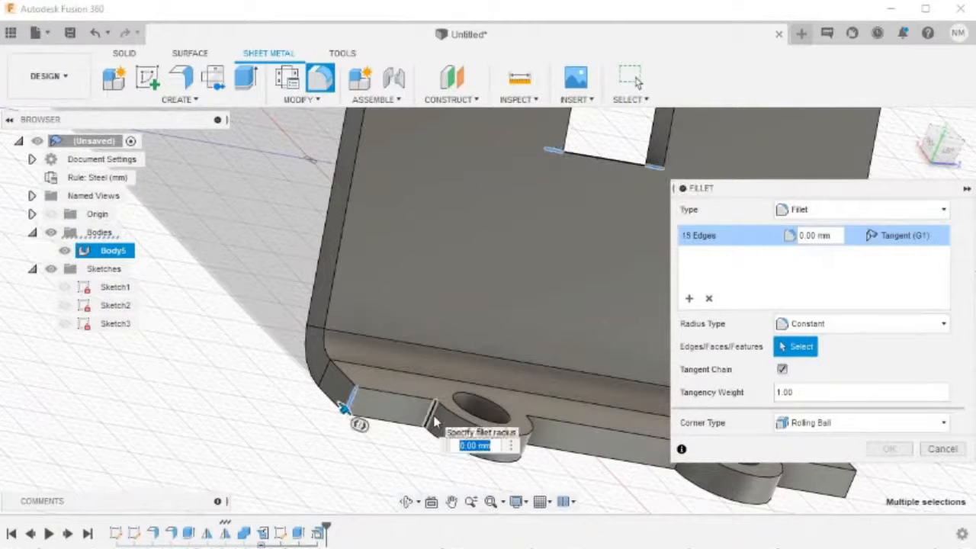
middle_click_drag(532, 478, 457, 462, "shift")
left_click(567, 460)
middle_click_drag(569, 463, 363, 304)
middle_click_drag(447, 423, 503, 439, "shift")
left_click(520, 405)
mouse_move(559, 458)
middle_mouse_down("shift")
mouse_move(533, 427)
mouse_move(449, 431)
mouse_move(562, 440)
middle_mouse_up("shift")
middle_click_drag(379, 388, 557, 411, "shift")
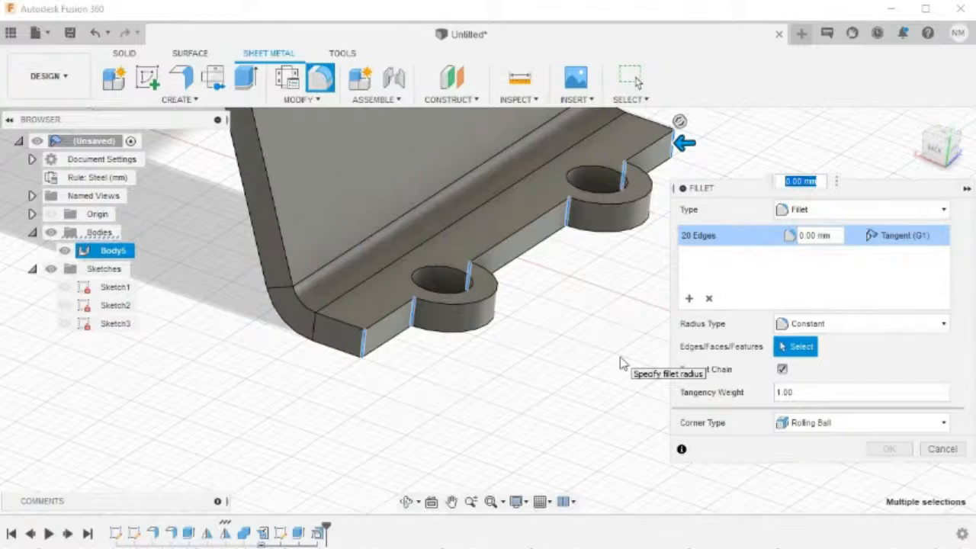
Apply the fillet to all selected edges with a 2 mm radius and return to the home view.
type("2")
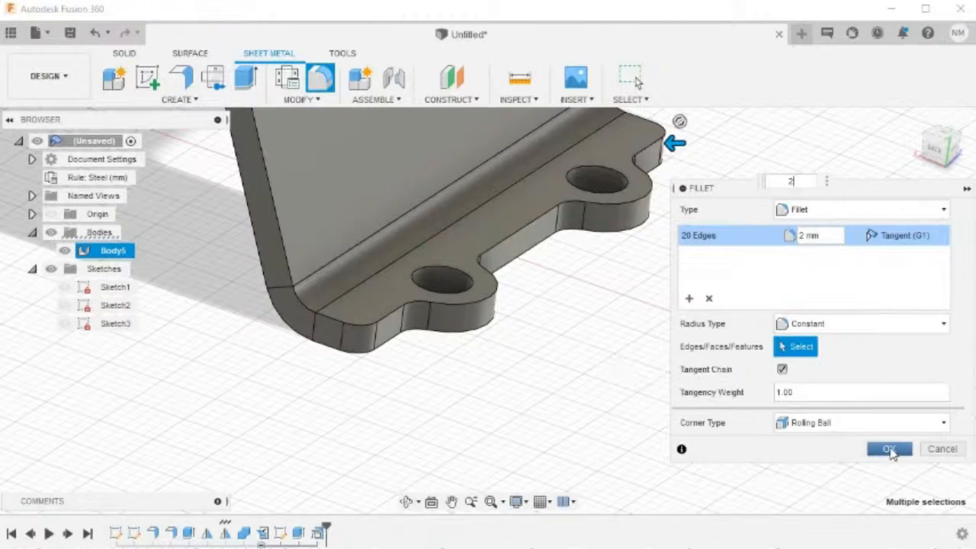
left_click(891, 450)
middle_click_drag(396, 334, 626, 244, "shift")
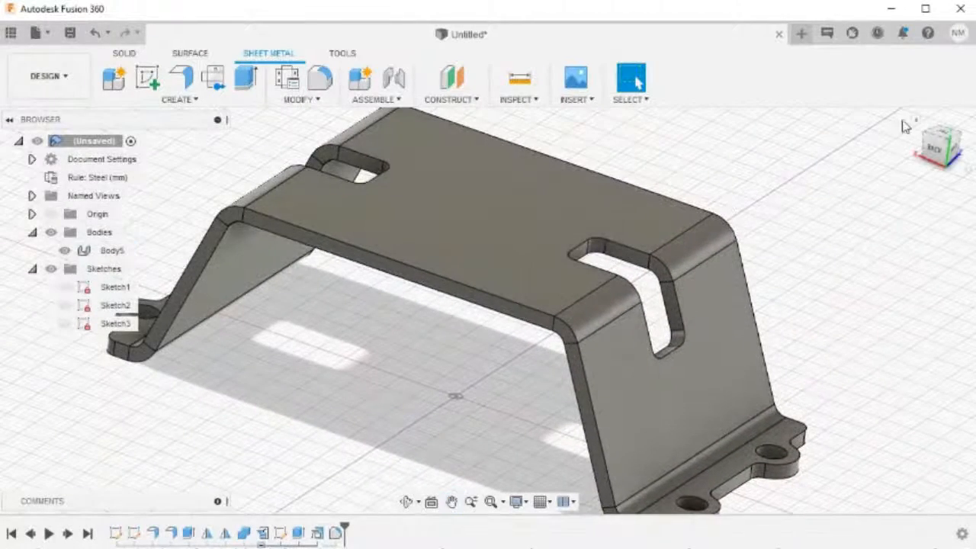
left_click(915, 119)
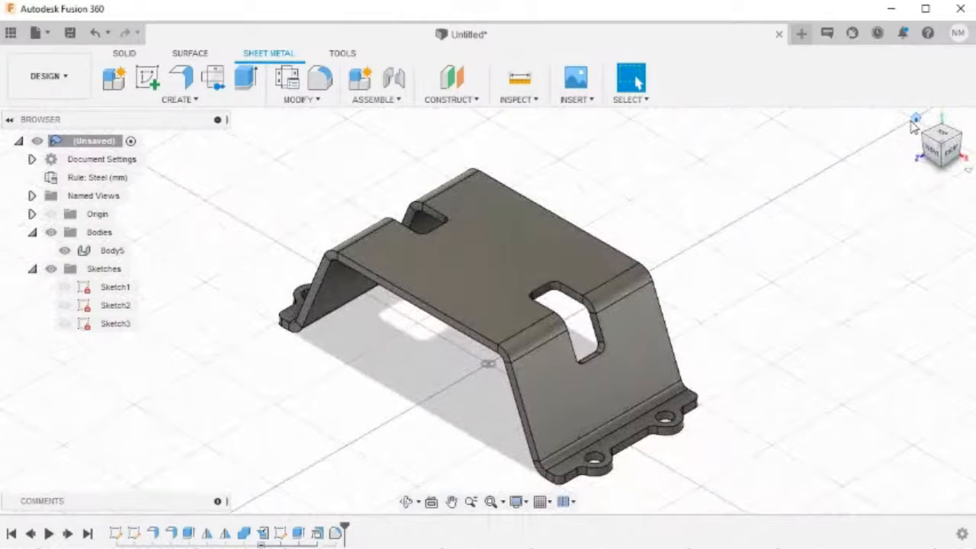